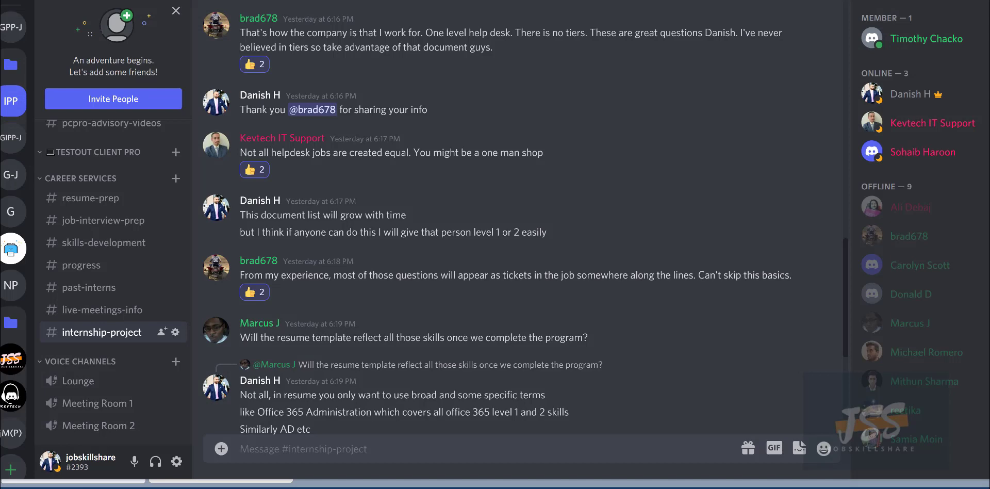
Scroll back through the earlier #internship-project conversation in Discord.
scroll(515, 232, up, 6)
scroll(141, 349, up, 5)
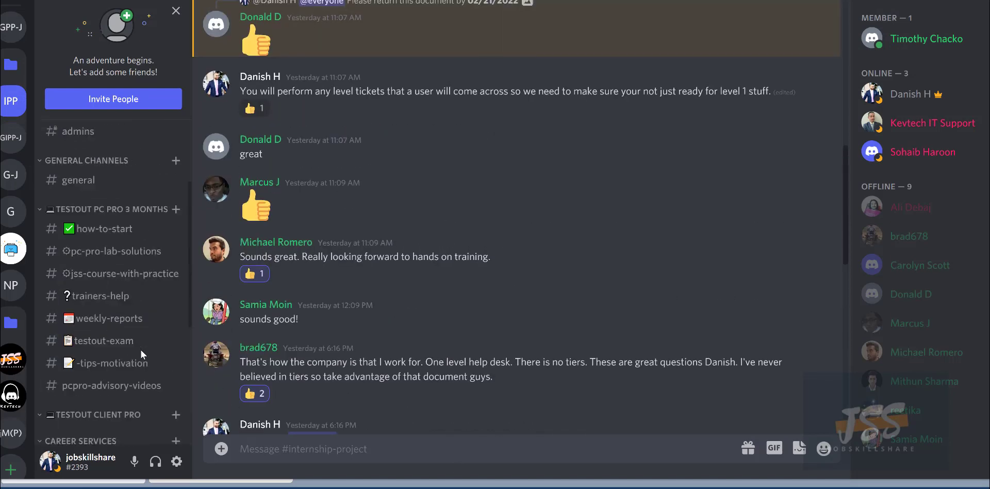
scroll(114, 315, down, 4)
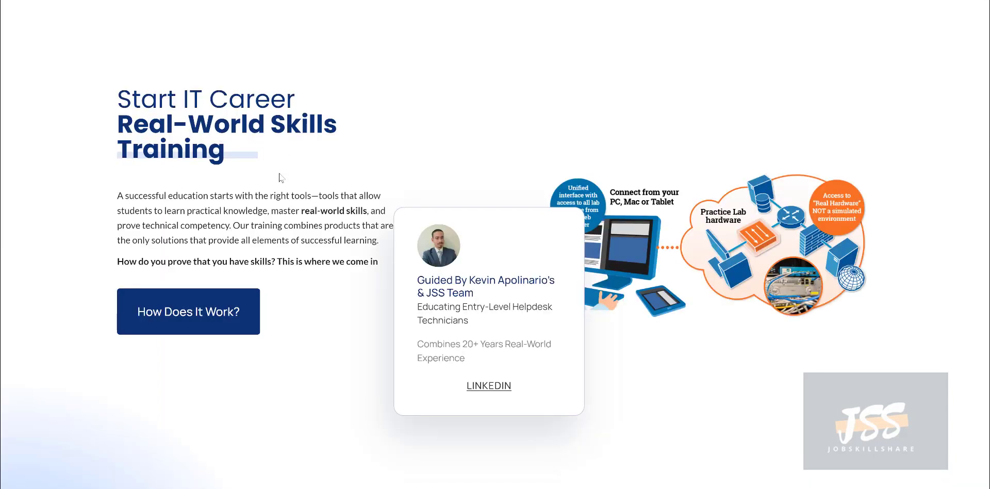
Browse the Jobskillshare training features and the PC Pro and Client Pro course cards.
scroll(278, 178, down, 6)
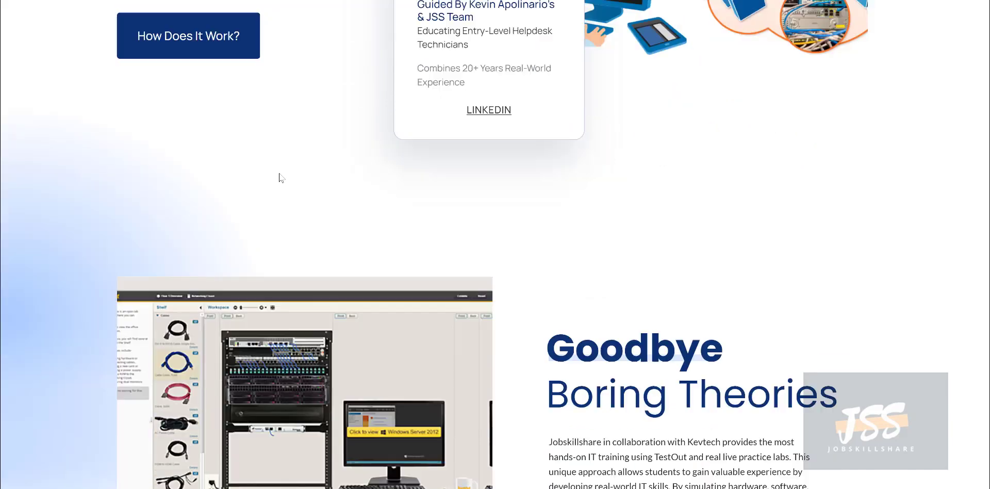
scroll(278, 178, down, 2)
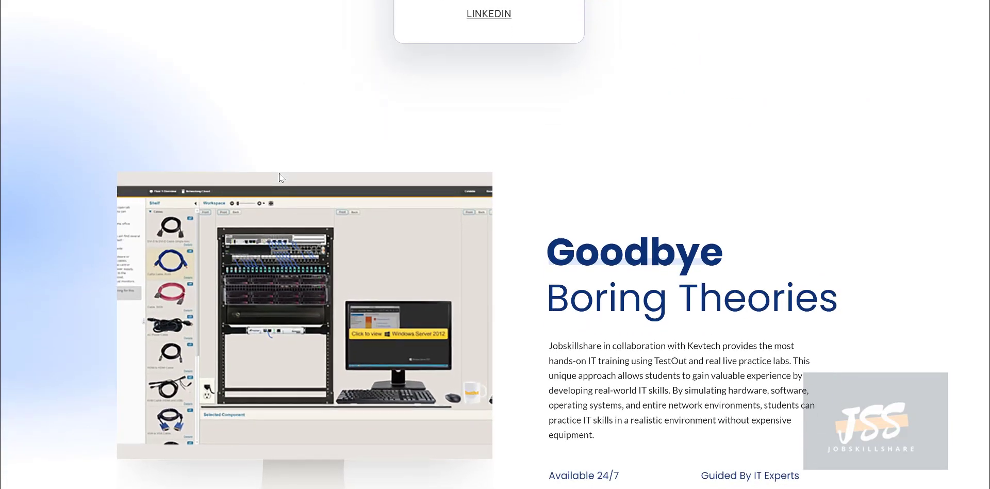
scroll(280, 172, down, 2)
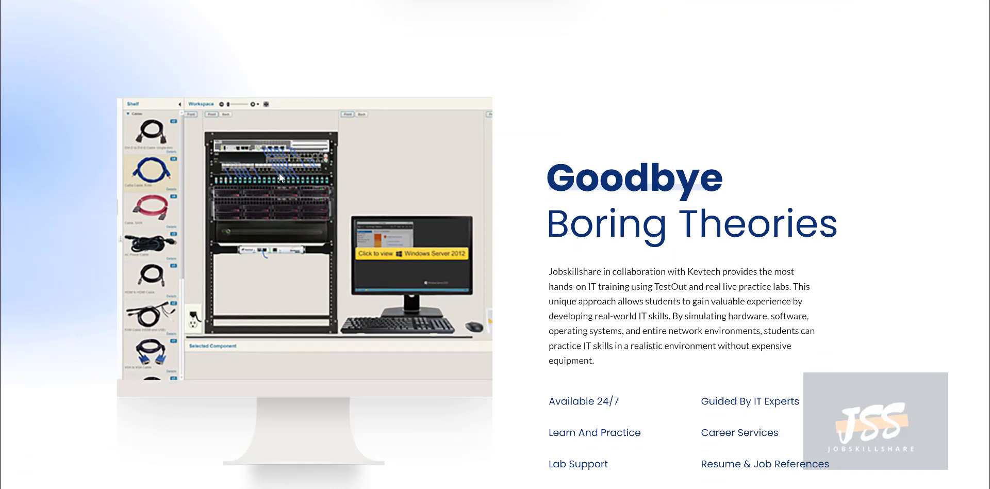
scroll(298, 177, down, 3)
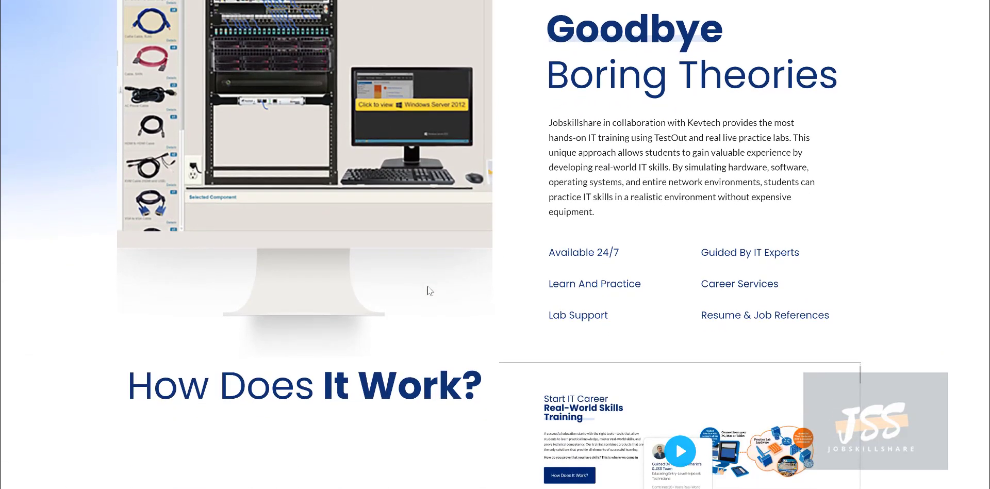
scroll(428, 289, down, 10)
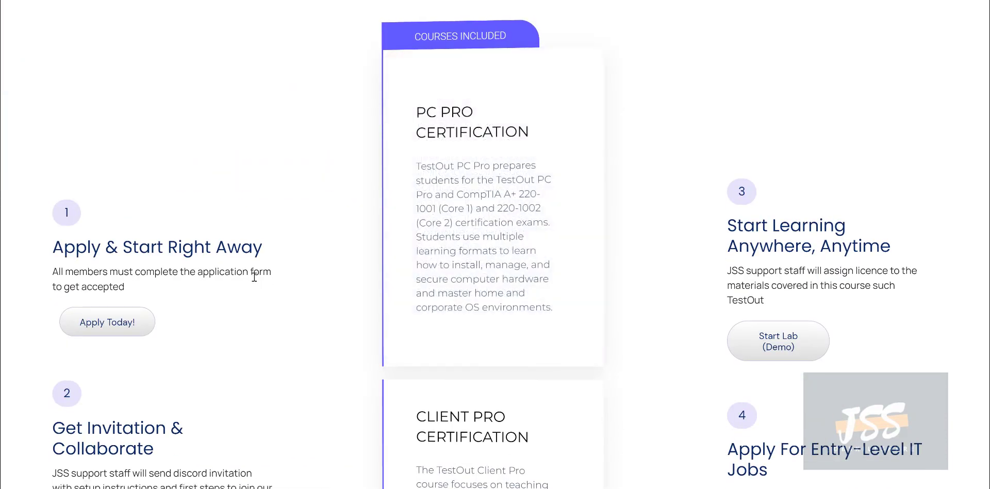
scroll(413, 283, down, 1)
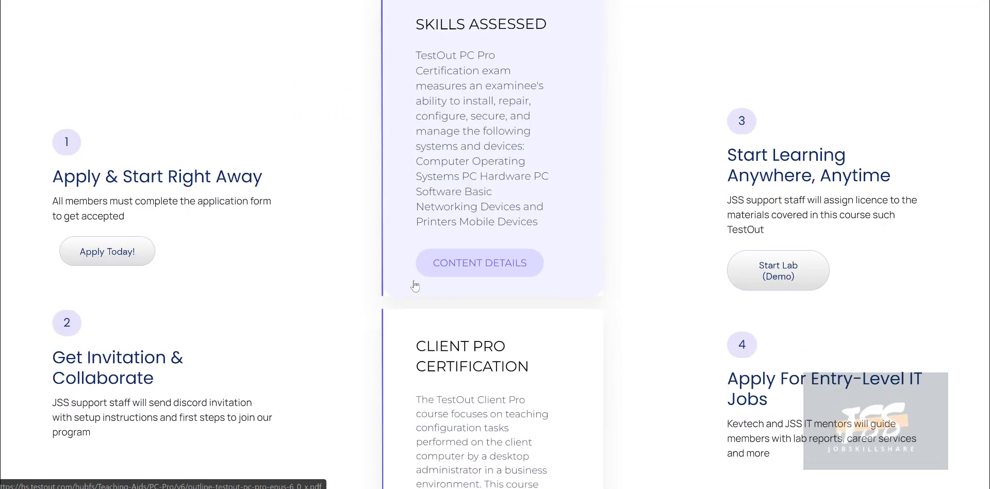
mouse_move(504, 367)
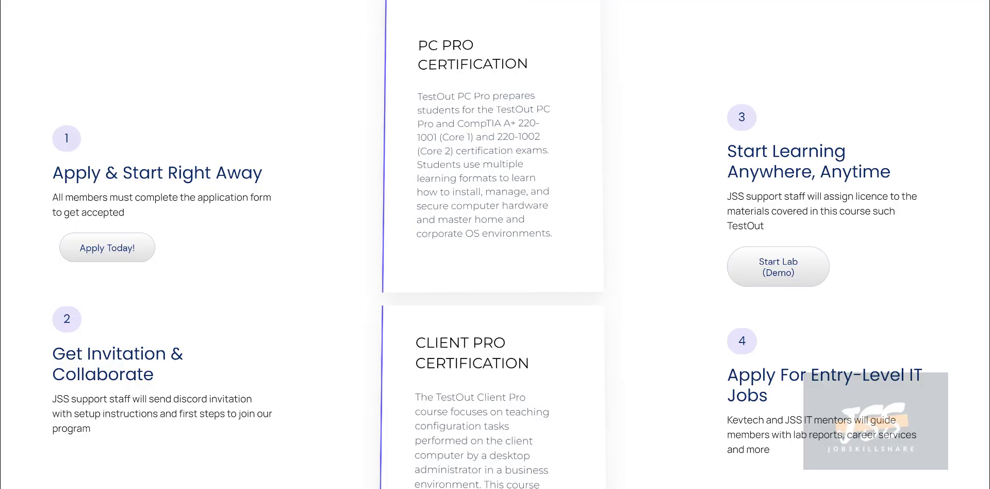
mouse_move(472, 156)
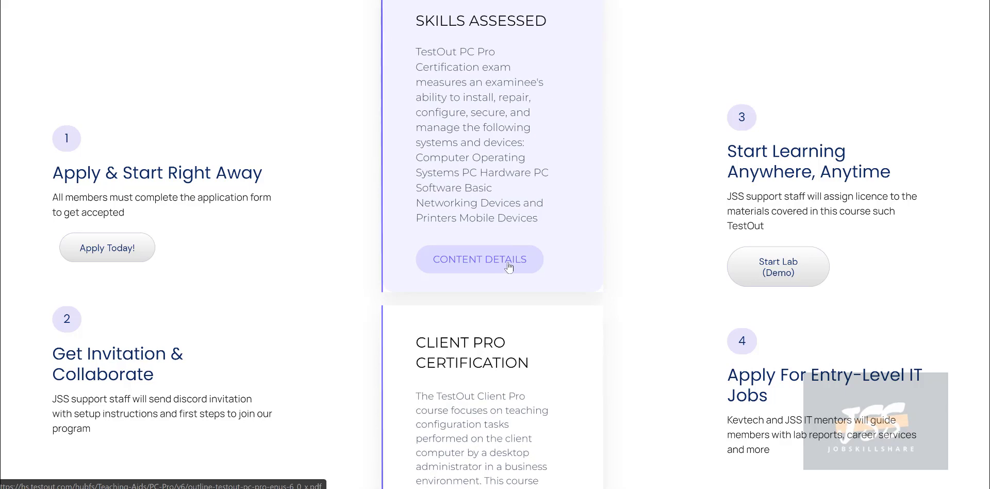
mouse_move(519, 332)
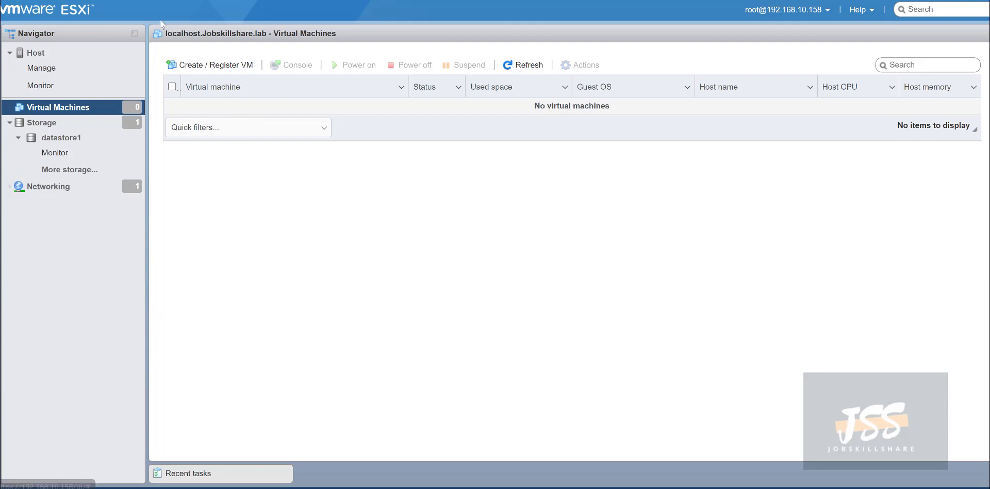
double_click(24, 10)
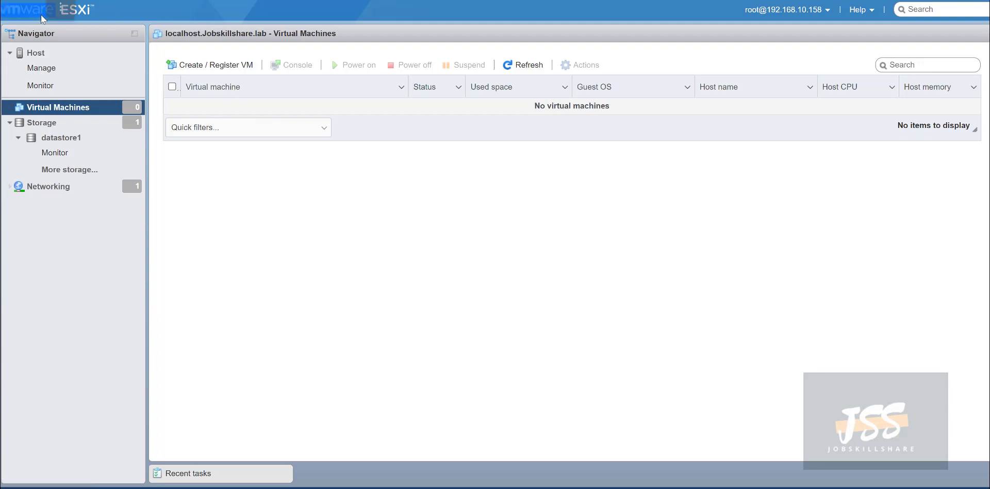
click(175, 14)
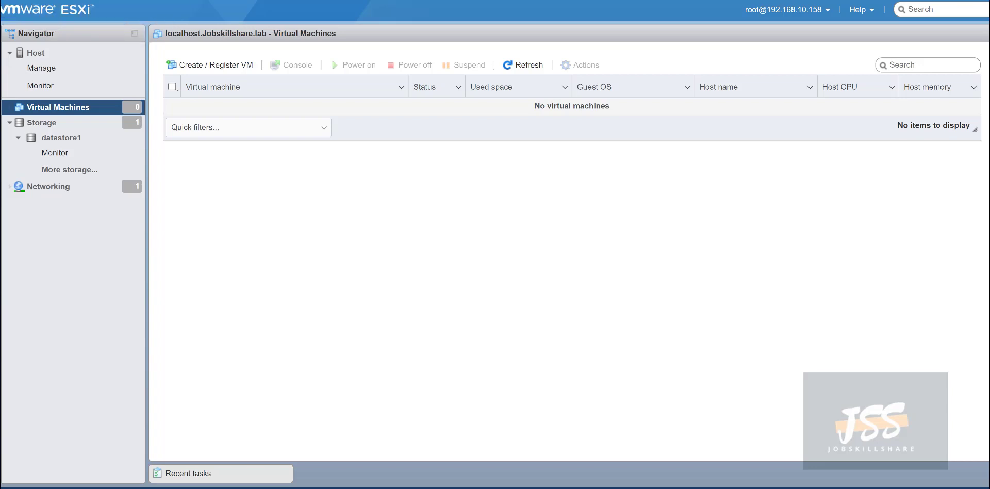
click(232, 1)
click(104, 138)
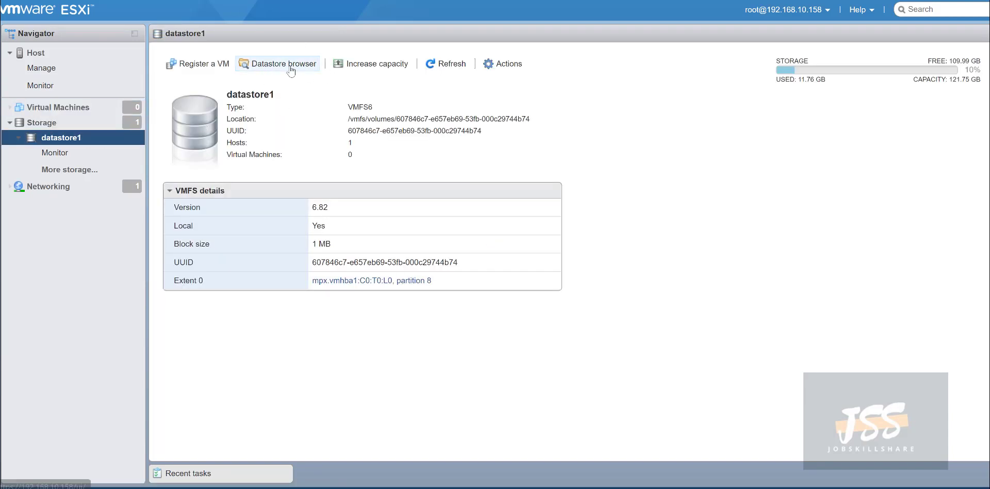
click(263, 68)
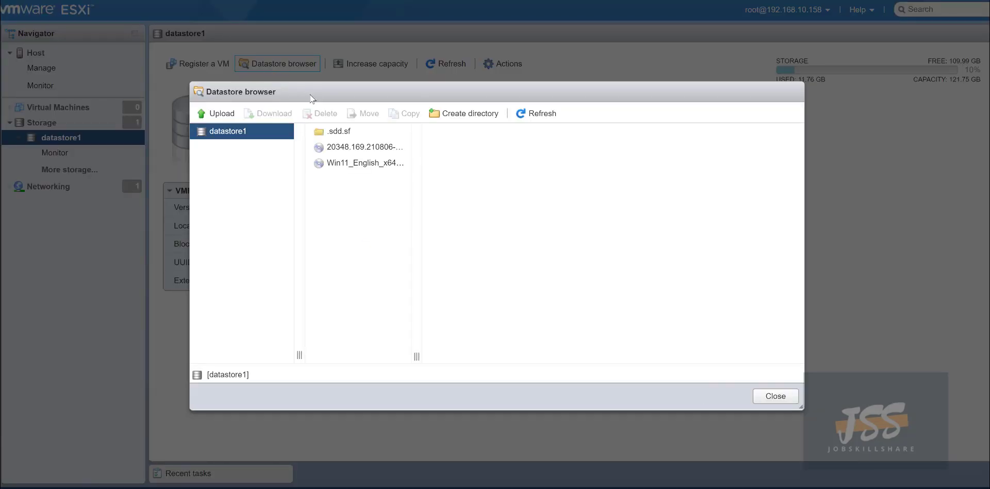
click(344, 147)
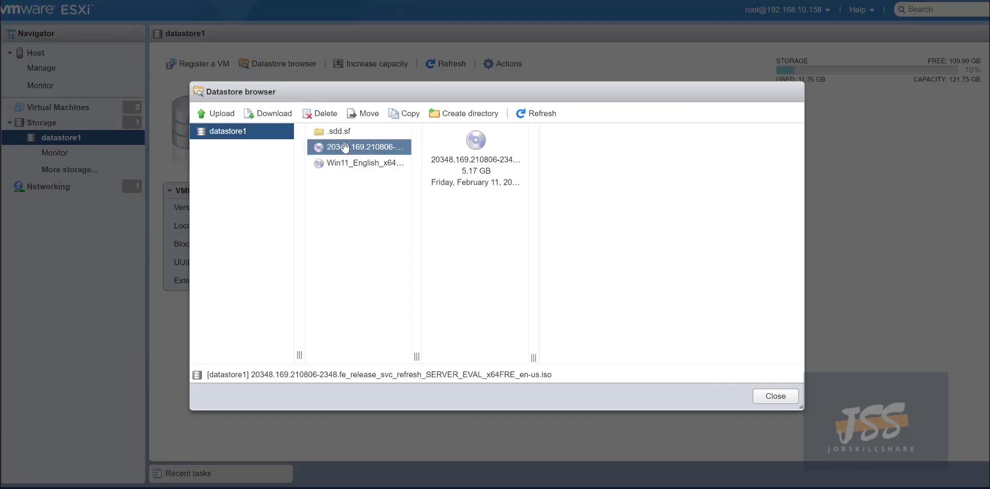
click(356, 164)
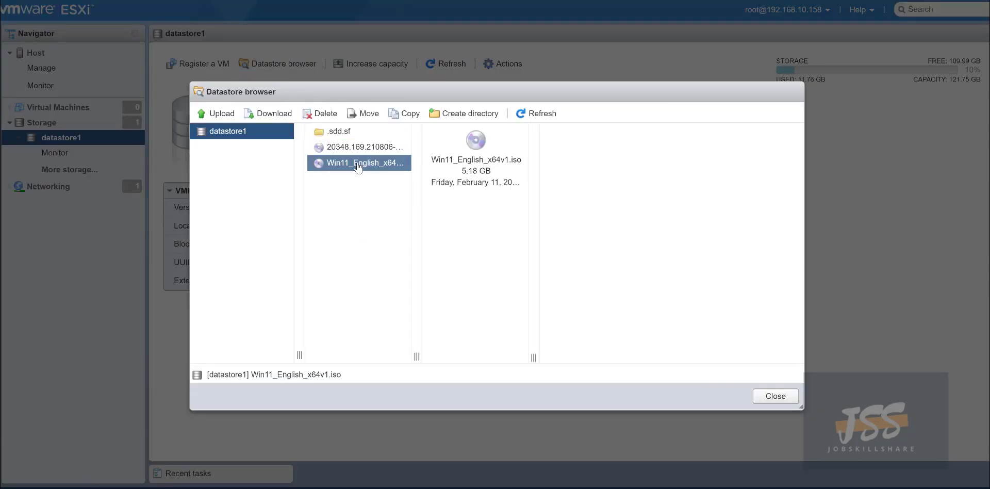
click(775, 396)
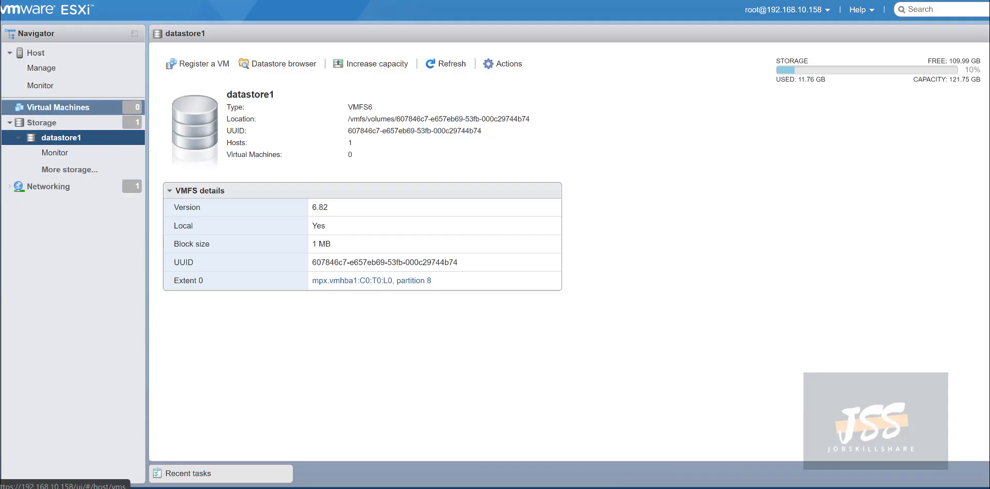
click(41, 54)
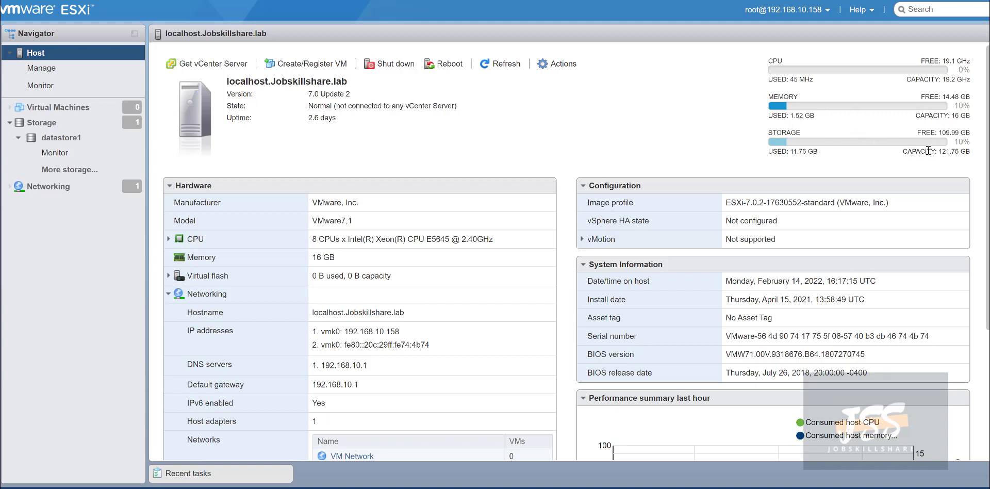
drag(927, 151, 902, 152)
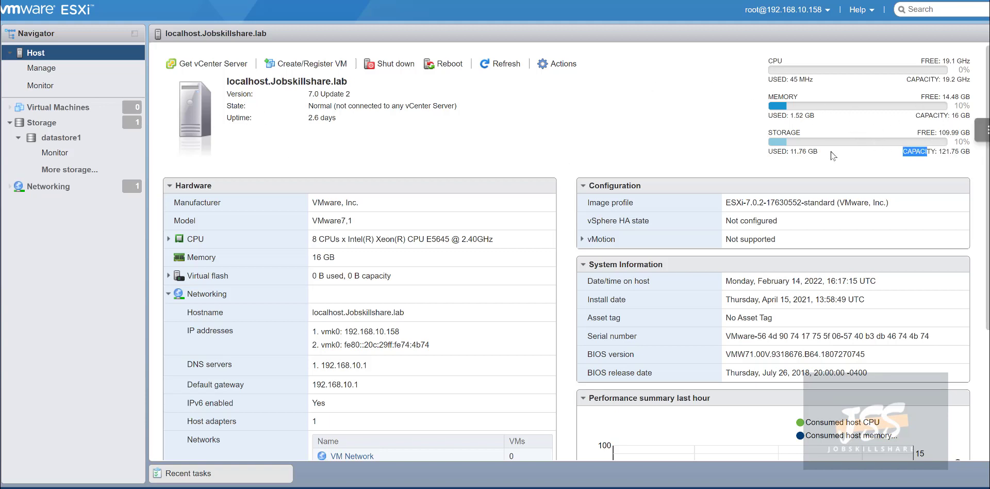
click(88, 107)
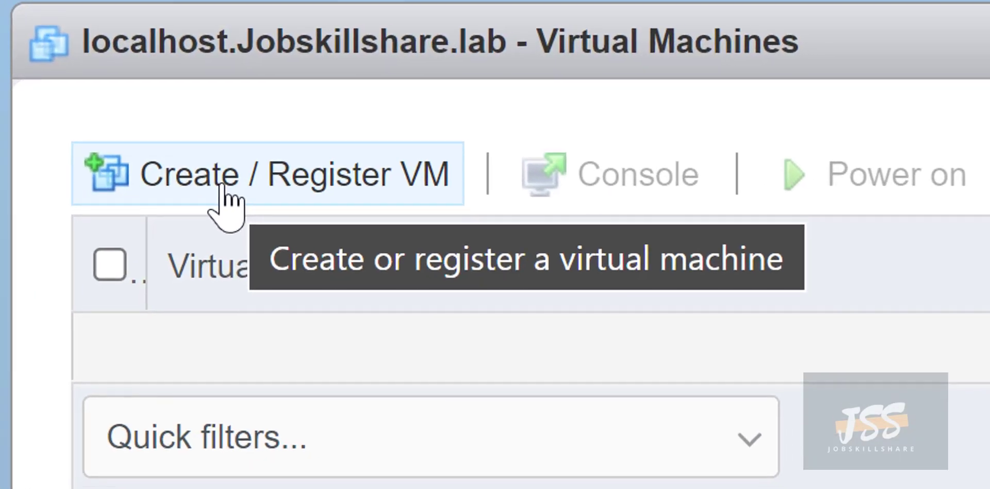
Start a new virtual machine named dcdh with ESXi 7.0 U2 compatibility.
click(227, 204)
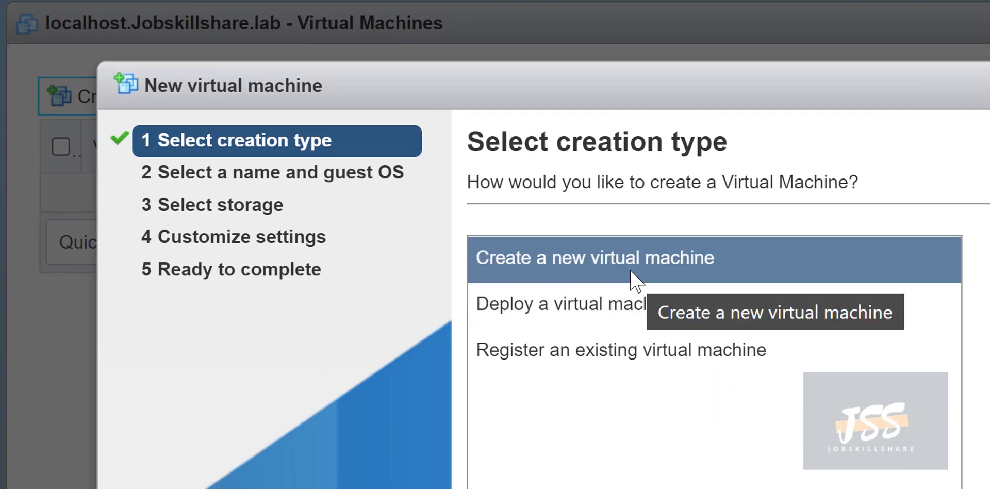
click(989, 488)
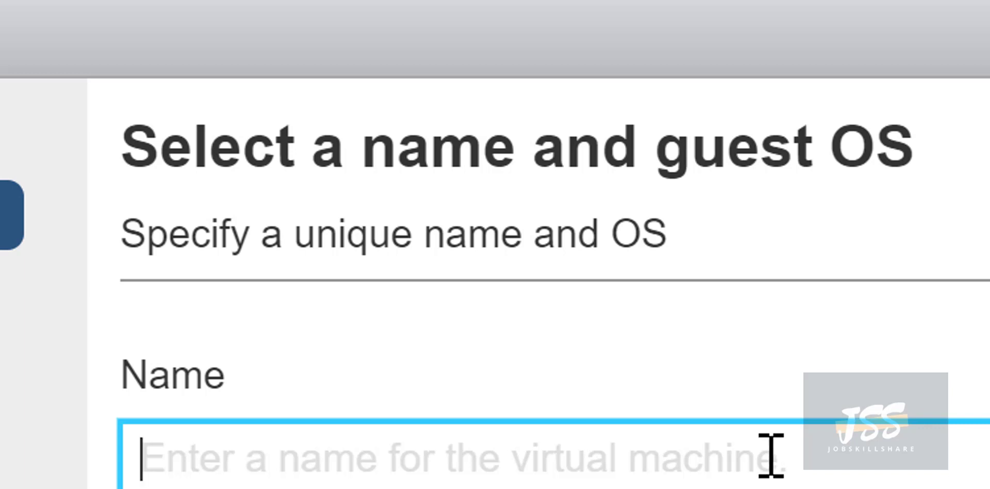
text(dc)
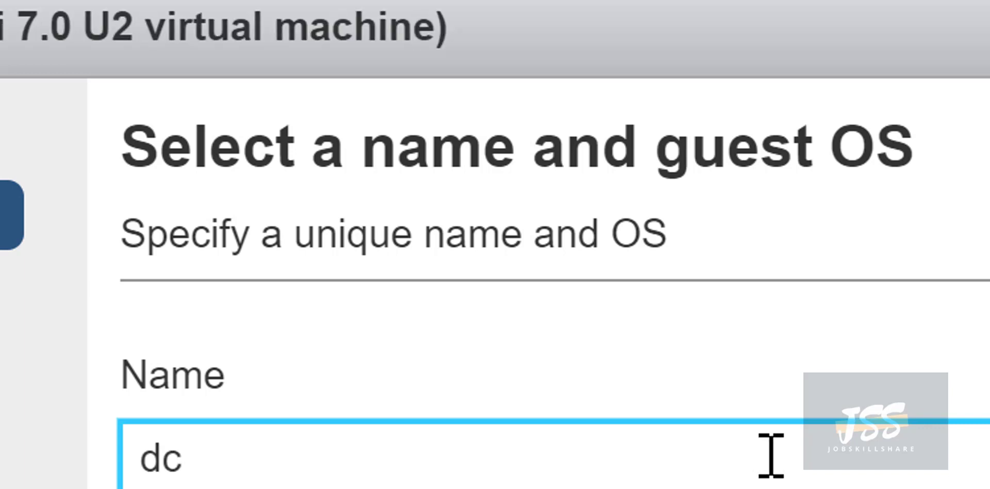
text(sh)
key(BackSpace)
key(BackSpace)
text(dh)
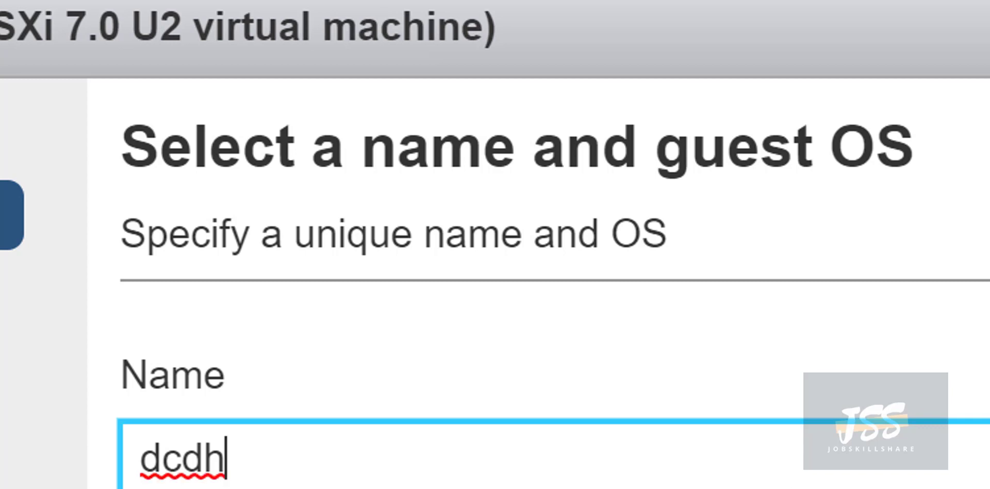
key(Tab)
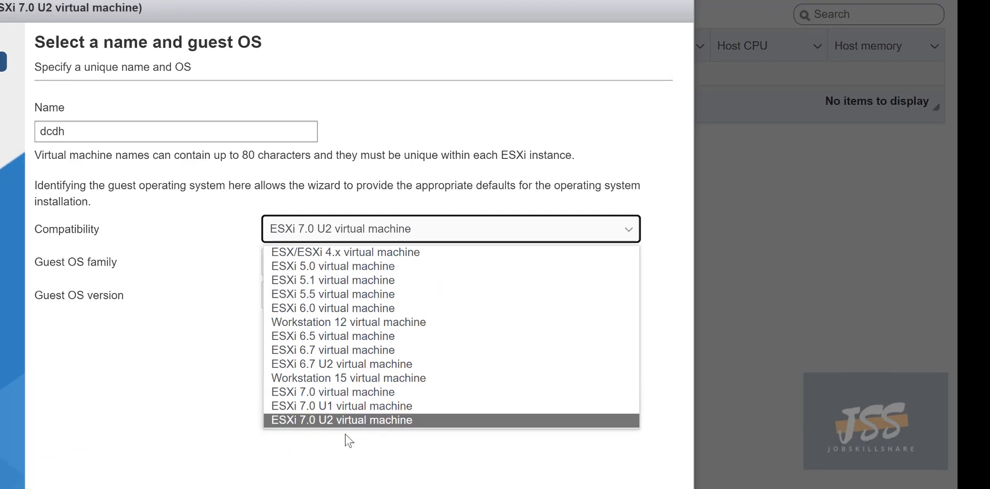
click(346, 428)
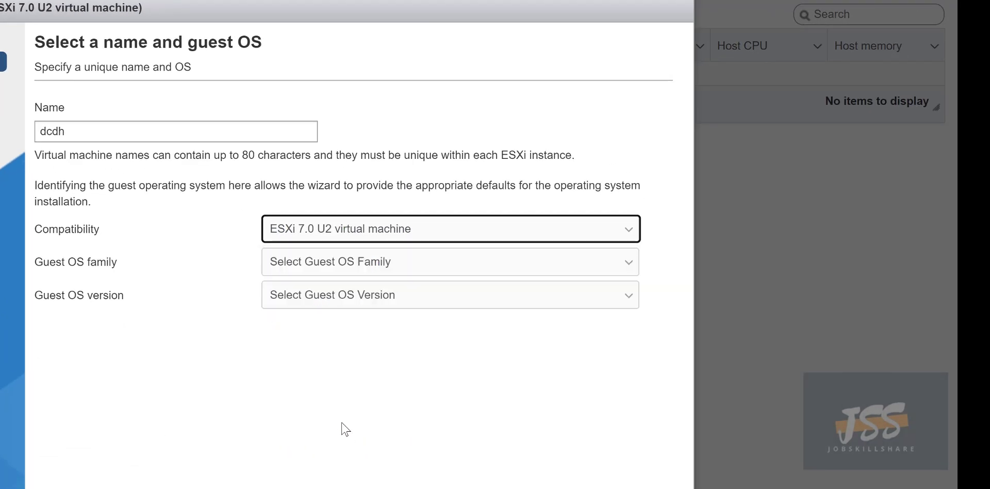
Set the guest OS family to Windows, version Windows Server 2022 (64-bit), and continue.
click(302, 269)
click(285, 342)
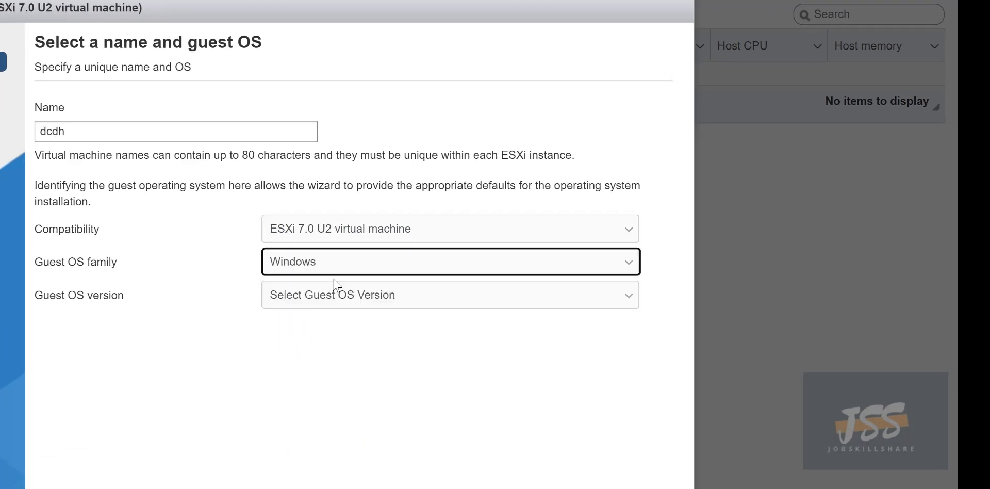
click(303, 304)
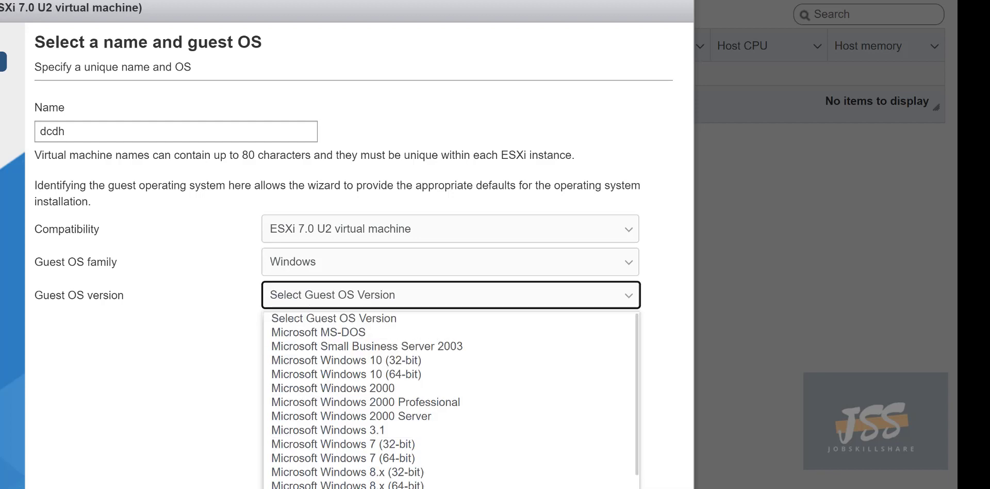
scroll(309, 473, down, 4)
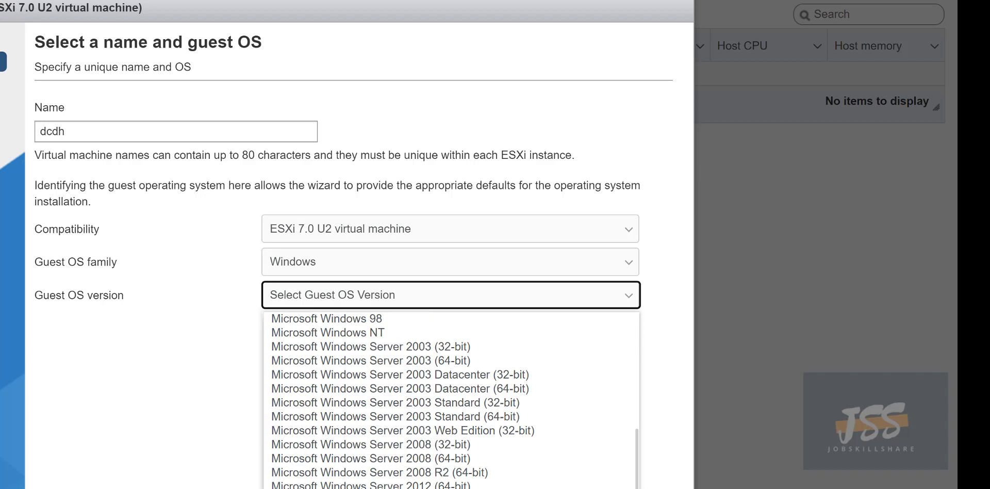
click(330, 488)
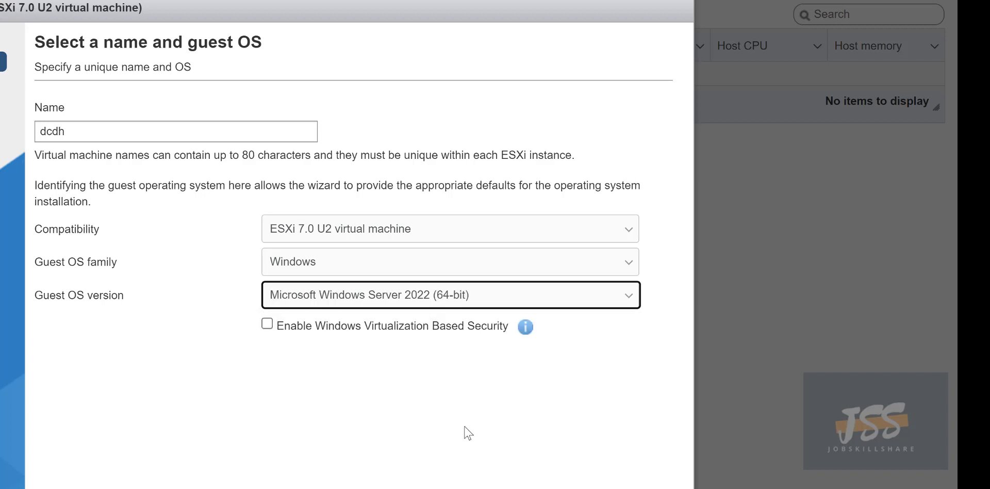
click(547, 487)
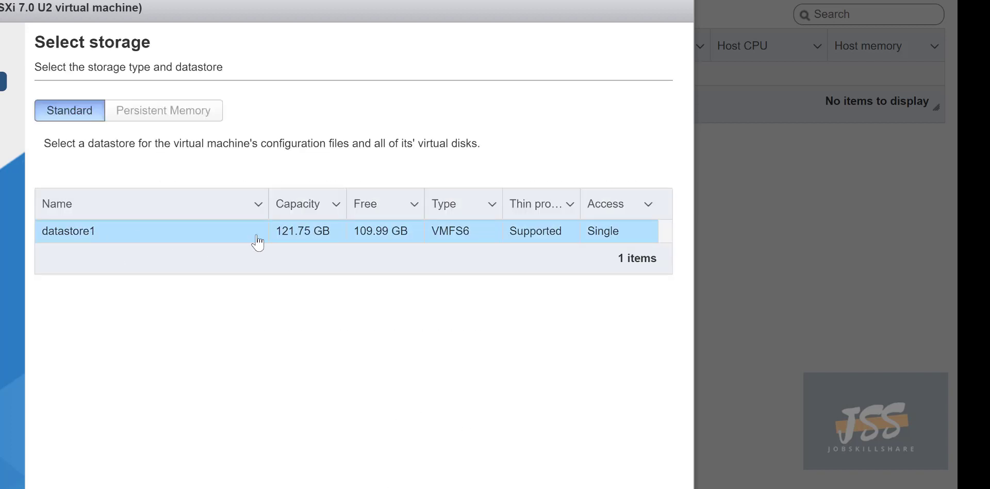
Place the VM on datastore1 and make Hard disk 1 thin provisioned.
drag(273, 231, 433, 242)
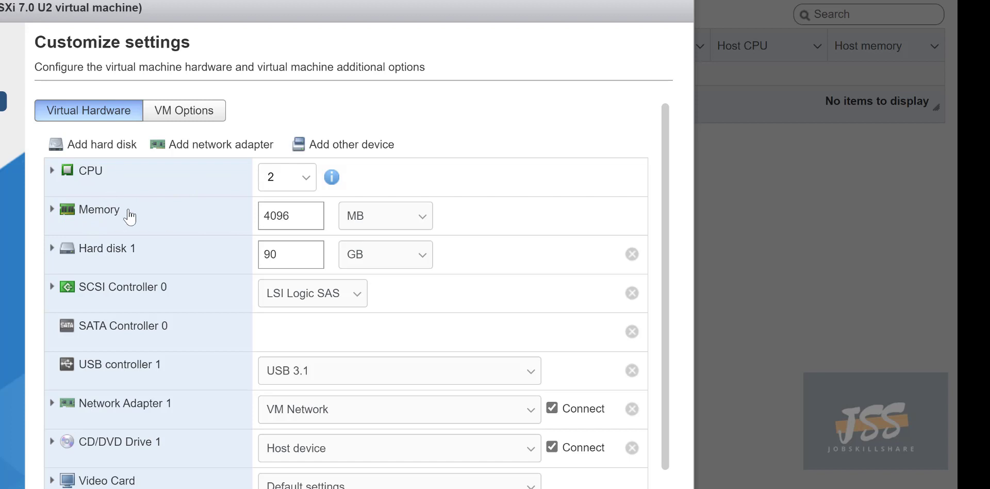
click(53, 248)
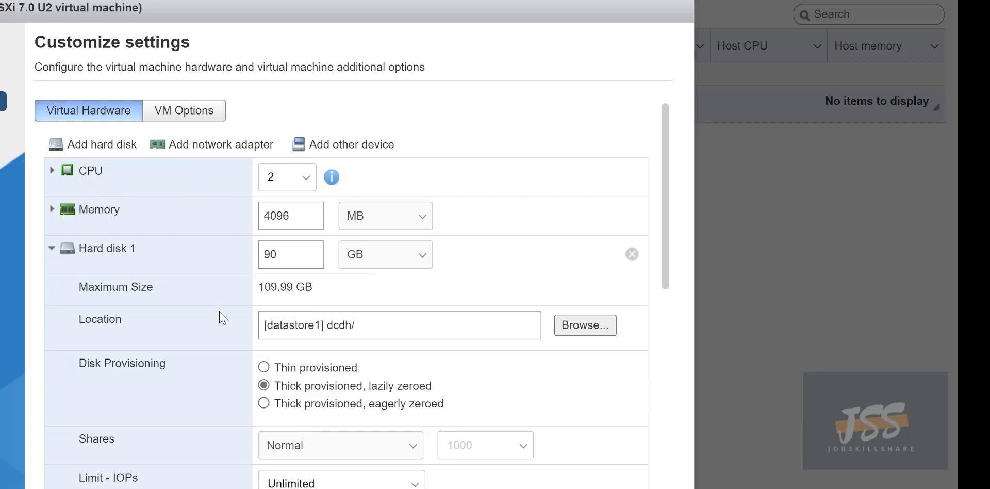
click(262, 368)
scroll(251, 338, down, 7)
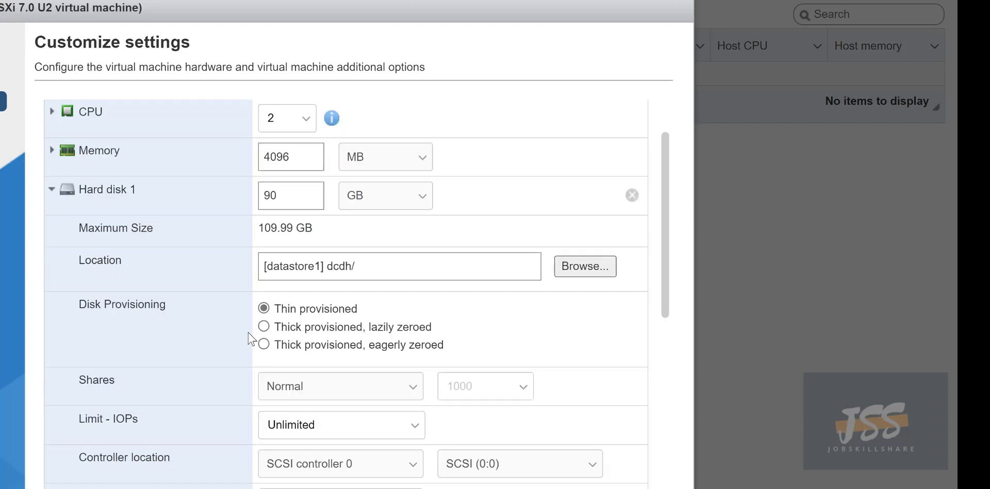
scroll(251, 337, up, 7)
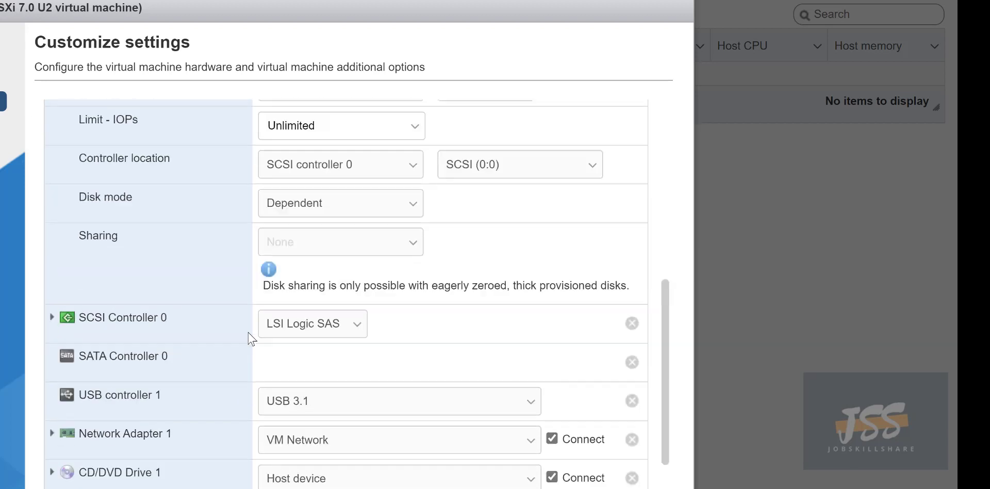
Shrink Hard disk 1 from 90 GB to 45 GB.
double_click(283, 258)
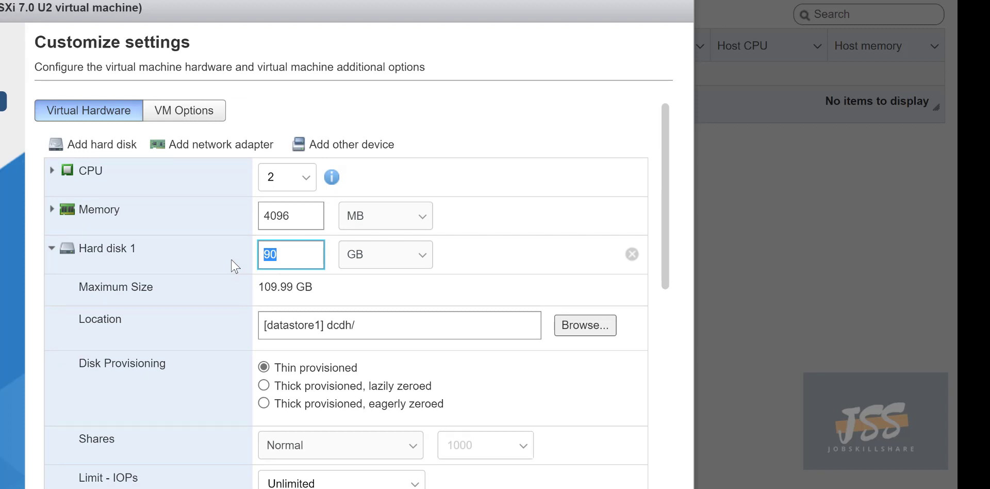
text(45)
drag(318, 287, 256, 288)
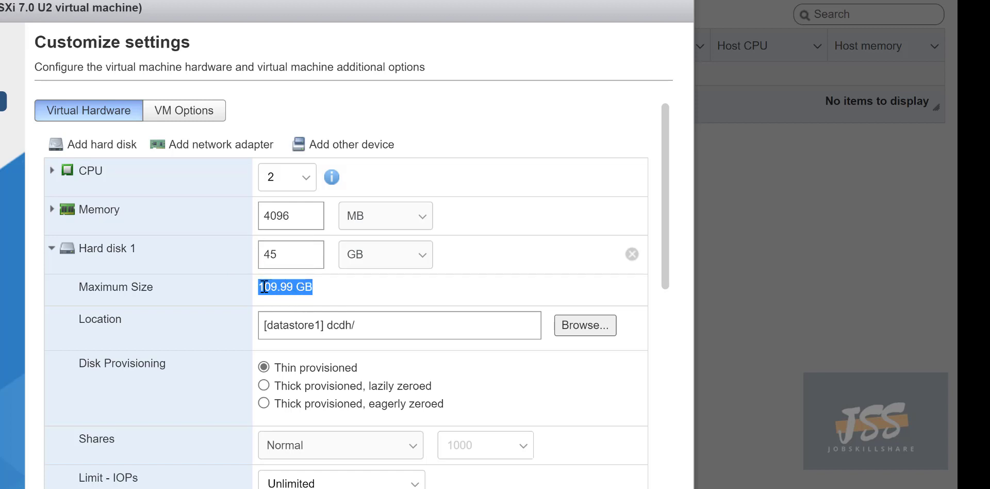
scroll(200, 335, down, 1)
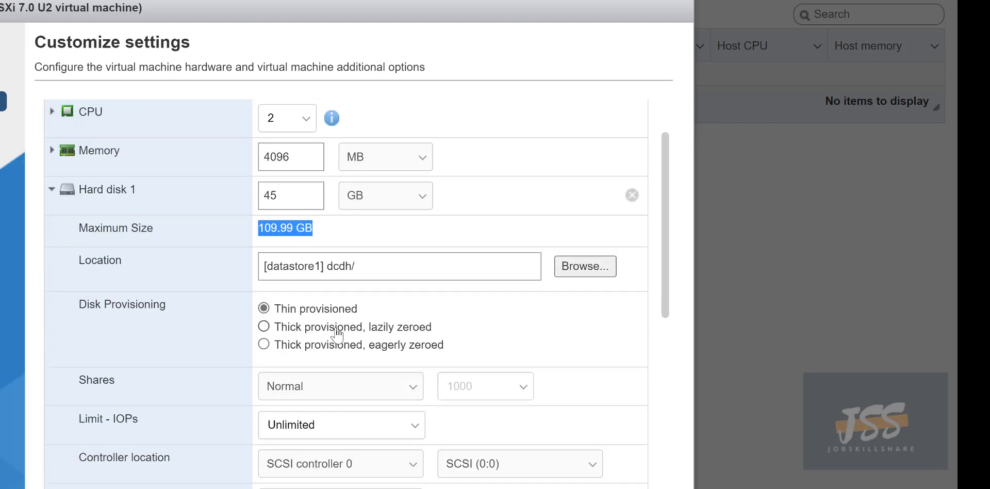
scroll(364, 418, down, 4)
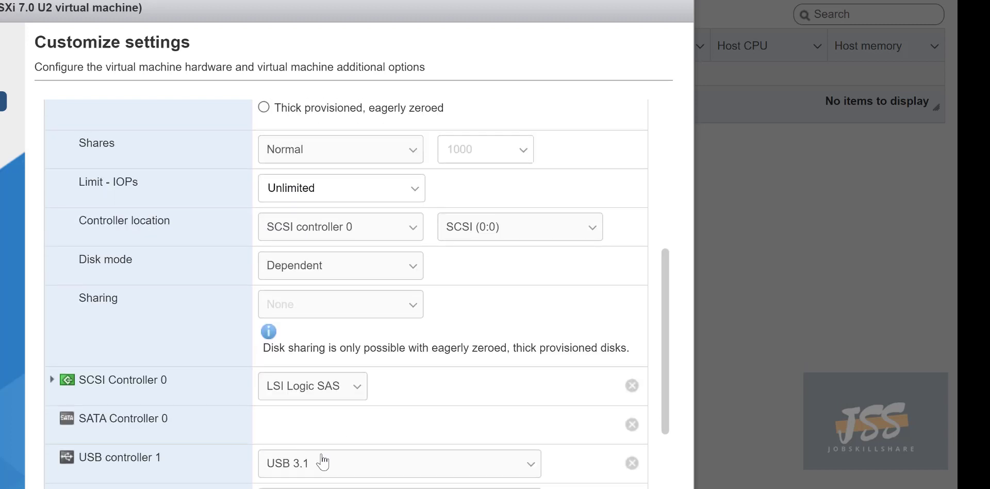
Point CD/DVD Drive 1 at the Windows Server 2022 evaluation ISO on the datastore.
scroll(320, 459, down, 2)
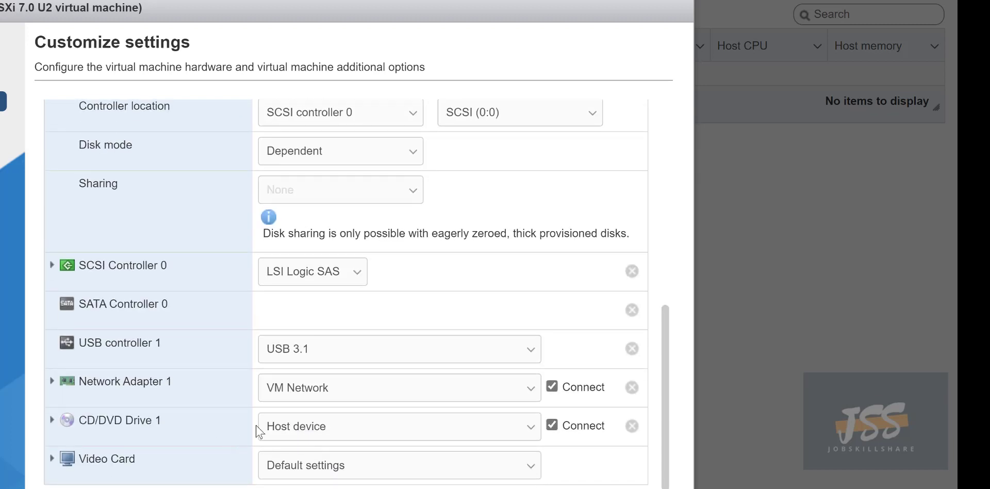
click(289, 428)
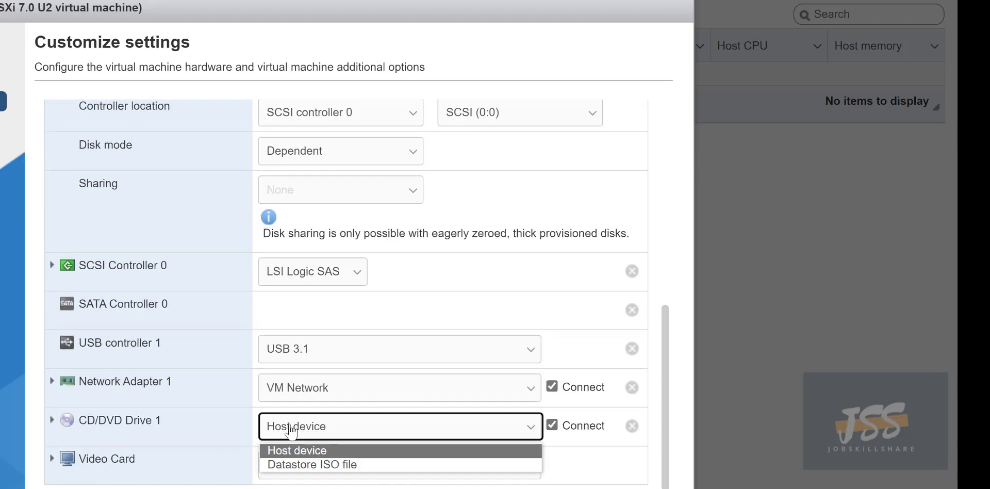
click(314, 466)
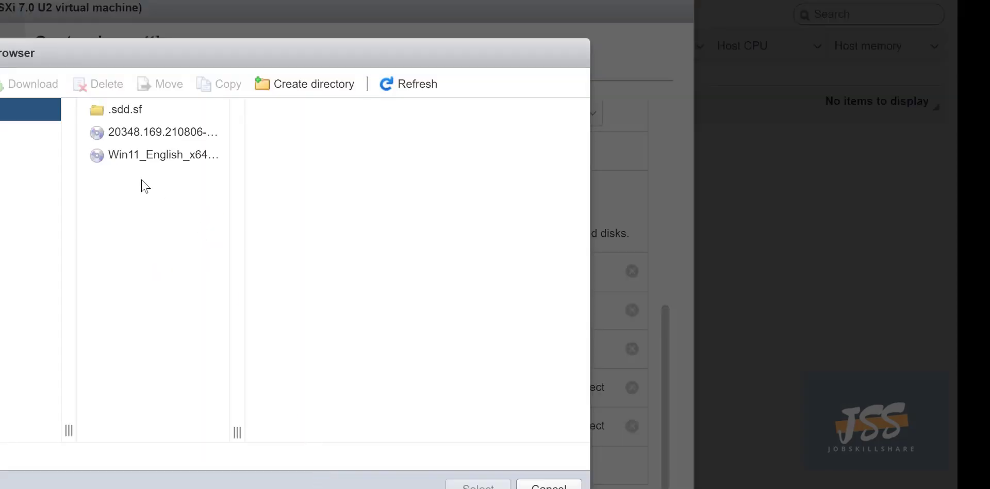
click(131, 154)
click(139, 134)
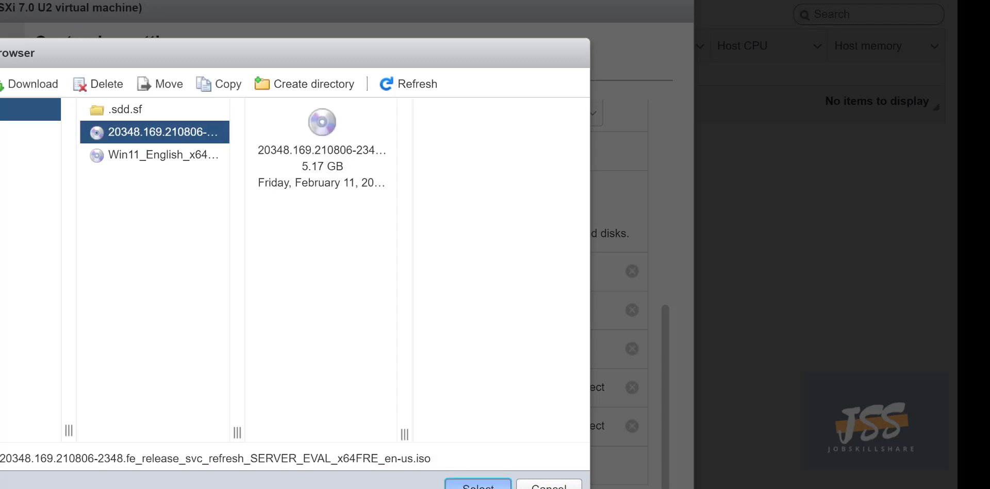
click(478, 485)
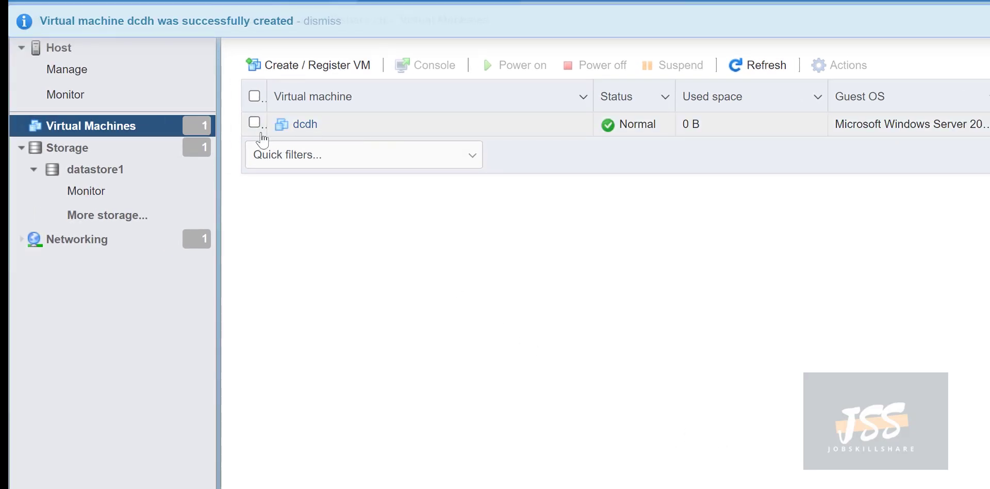
Power on dcdh, open its browser console, and boot from the installation disc.
click(305, 125)
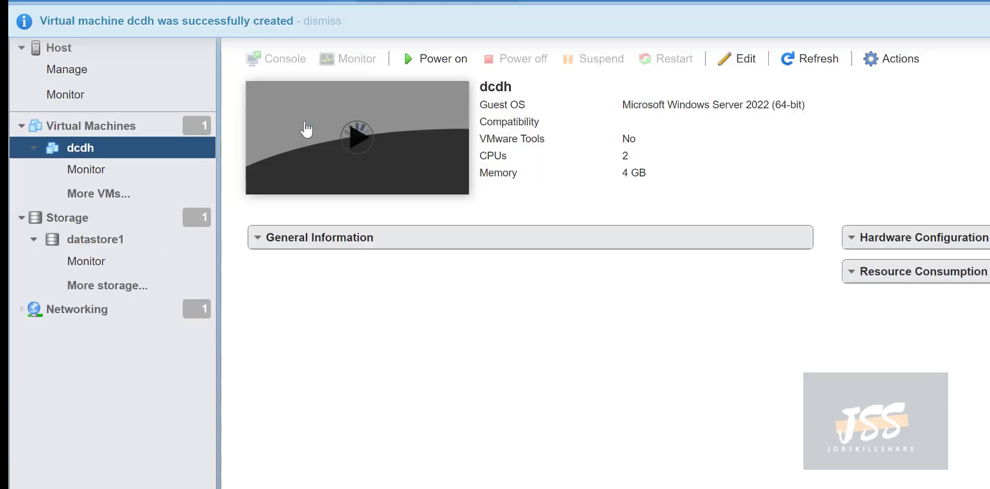
click(443, 60)
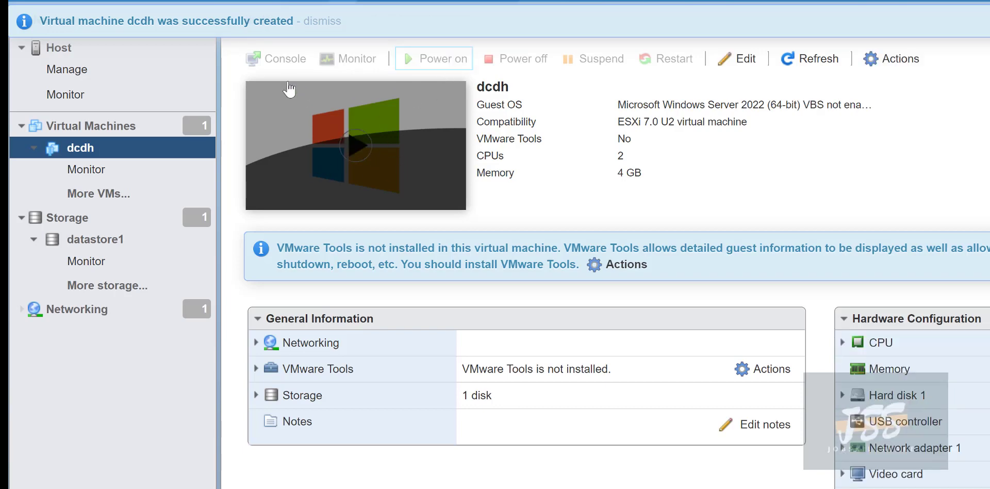
click(296, 94)
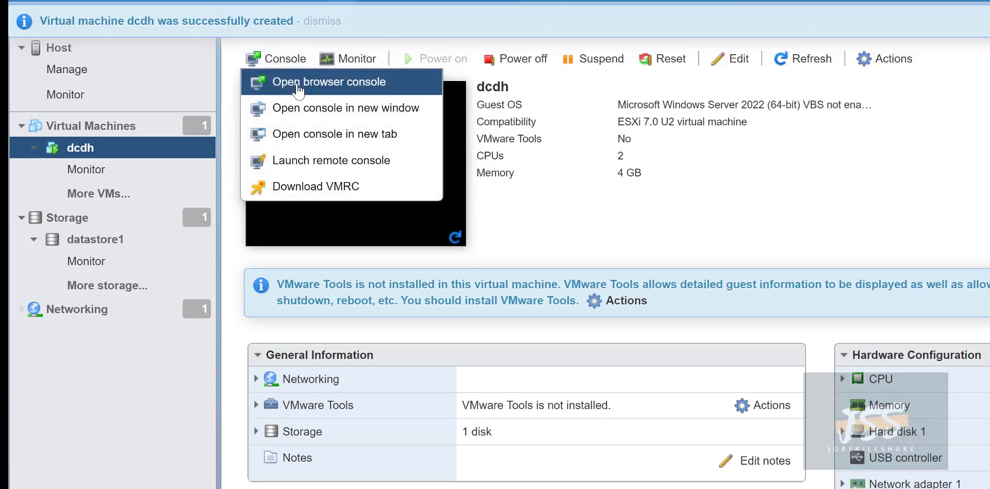
click(309, 80)
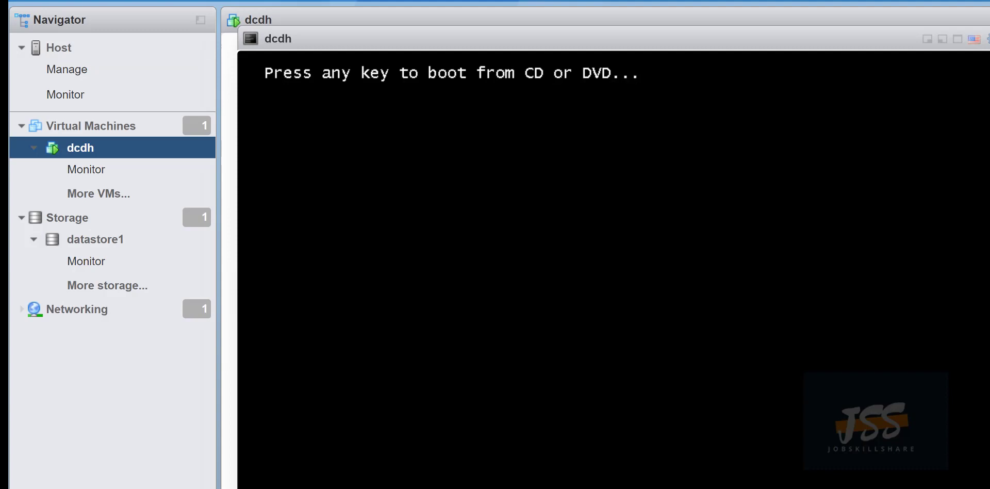
key(Return)
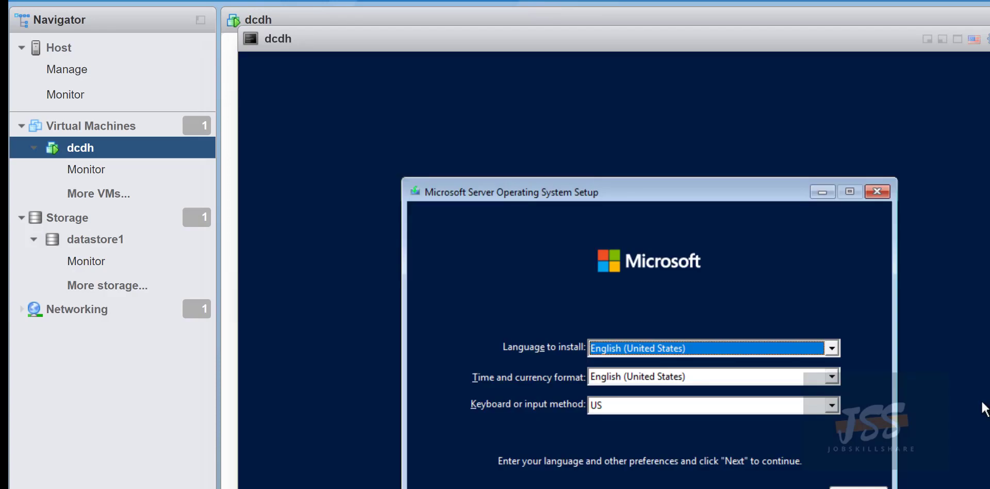
Begin Windows Server 2022 Datacenter Evaluation (Desktop Experience) setup and accept the license terms.
key(Return)
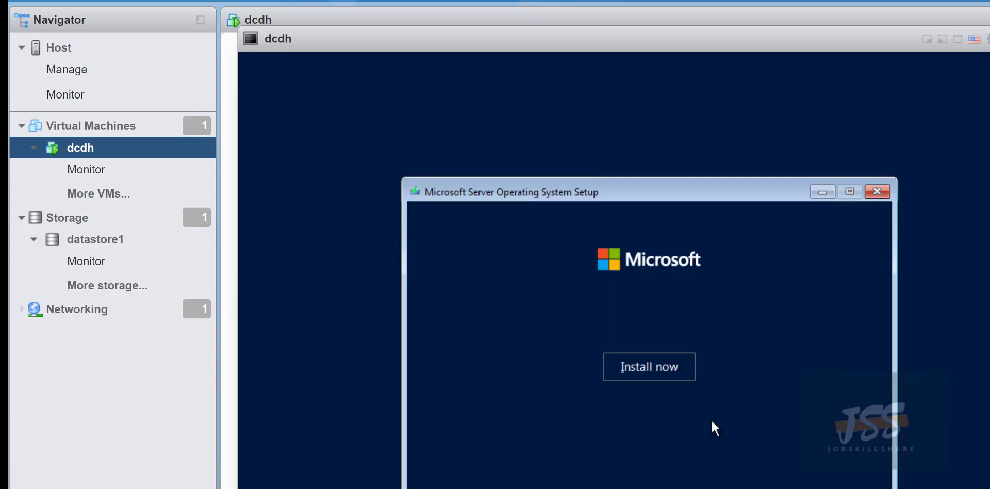
click(666, 366)
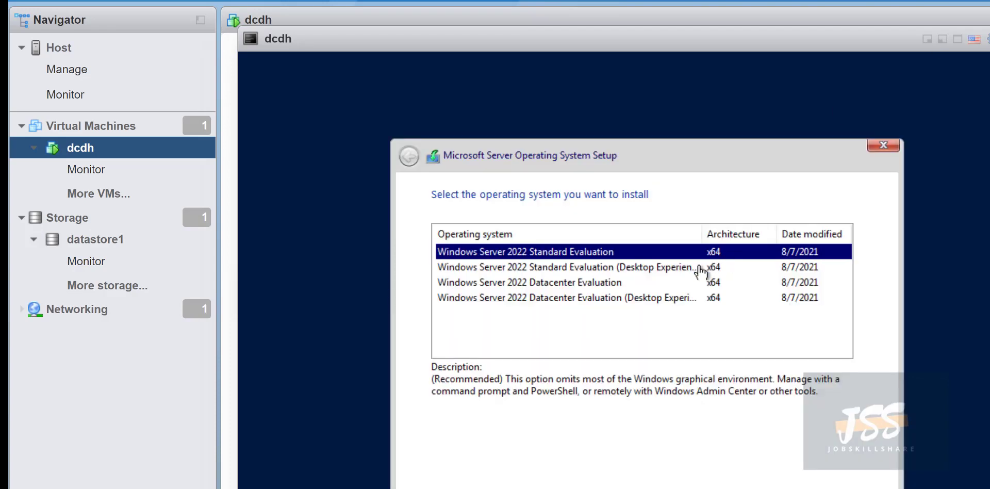
click(577, 300)
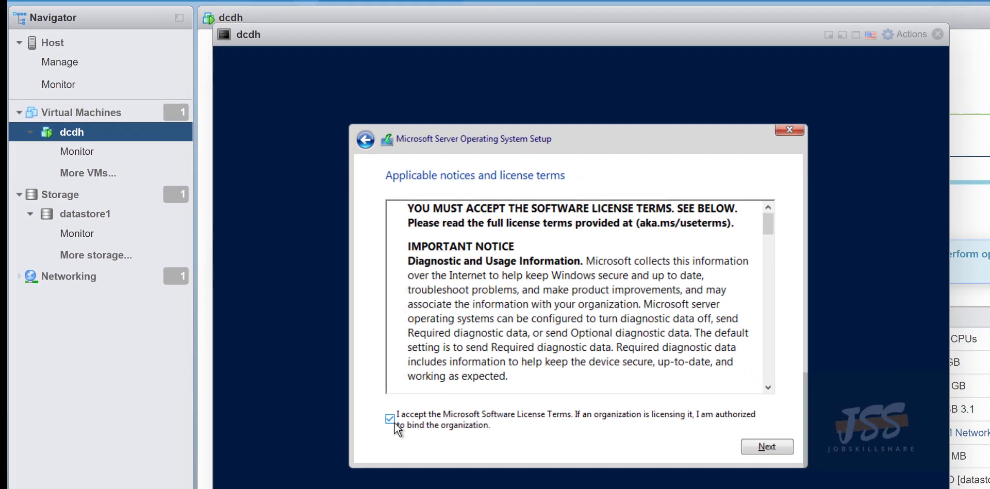
click(435, 467)
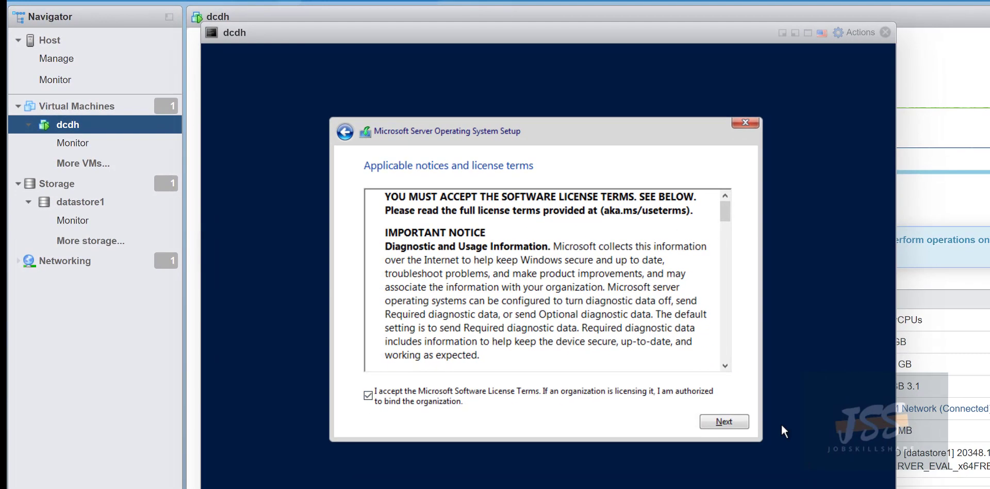
click(856, 487)
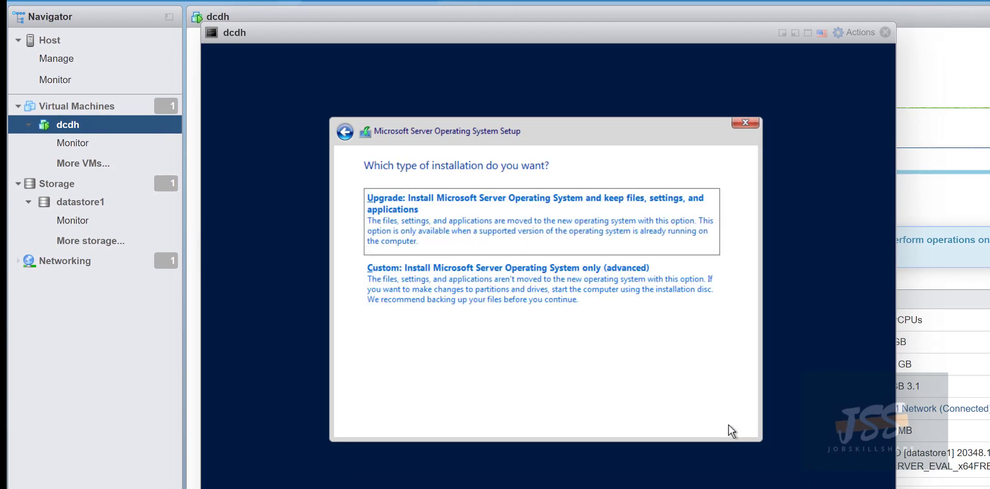
Run a custom install onto Drive 0's 45 GB unallocated space and restart.
click(410, 277)
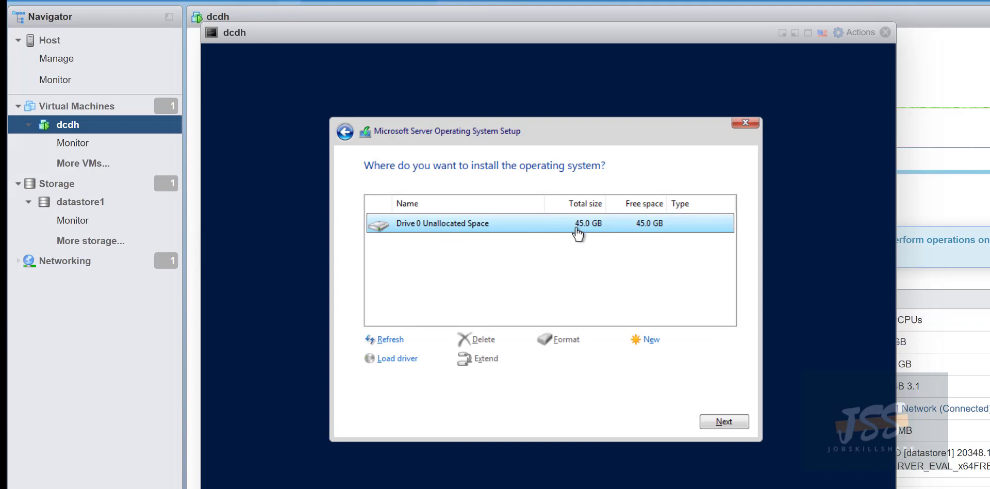
click(722, 421)
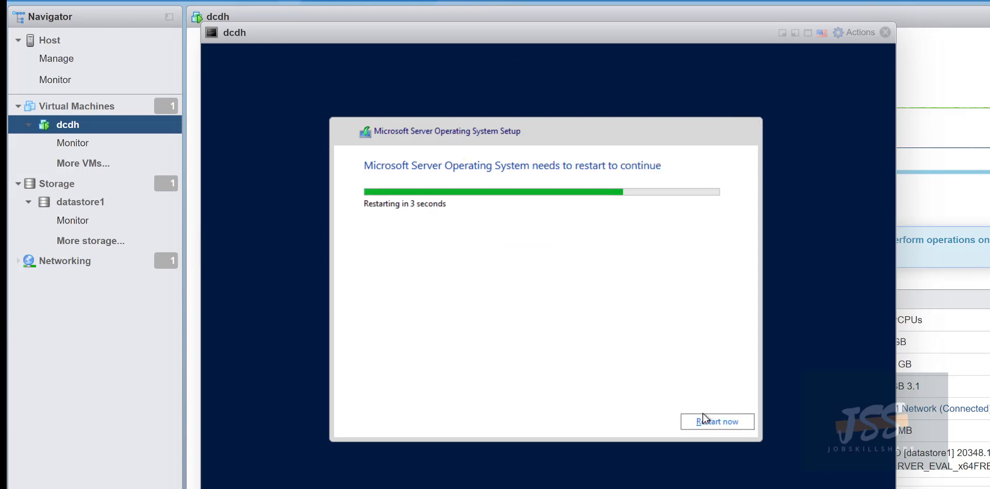
click(710, 425)
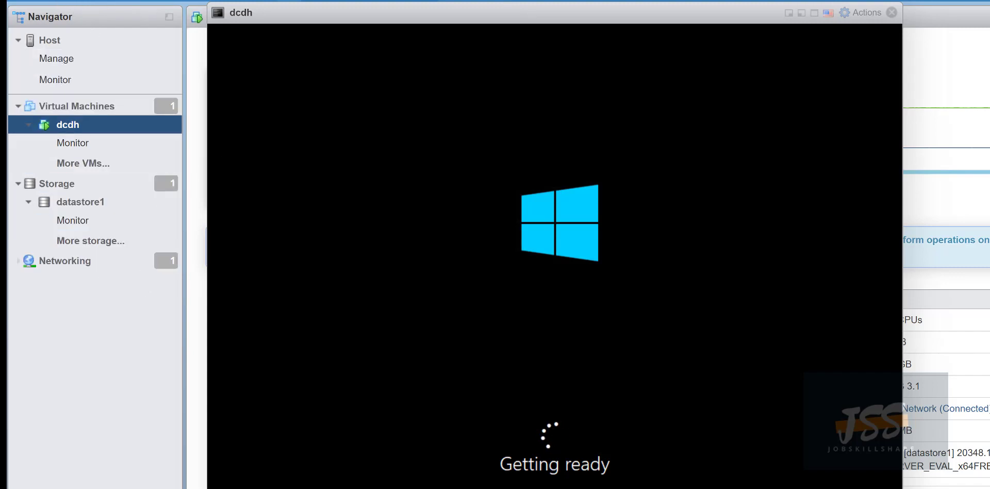
Reposition the dcdh console window while Windows boots to the administrator password page.
drag(347, 10, 393, 10)
drag(180, 25, 247, 13)
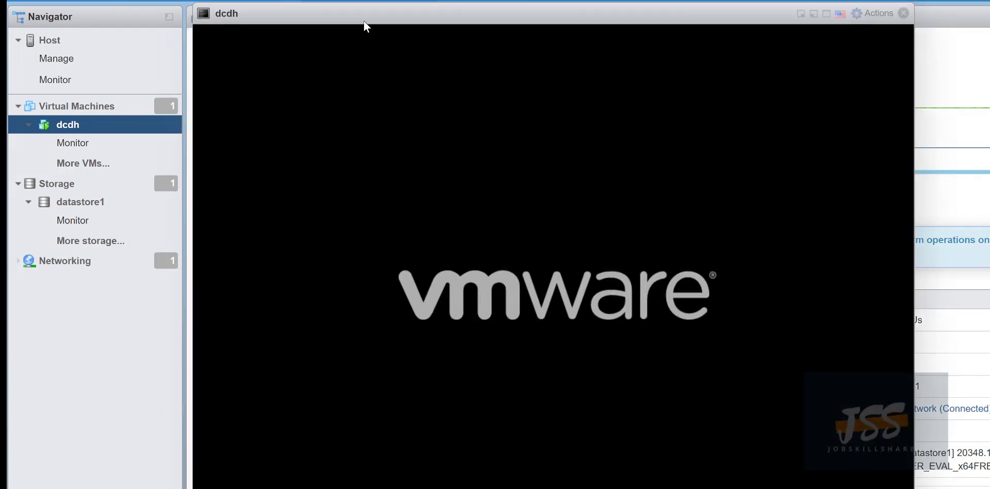
drag(363, 20, 243, 22)
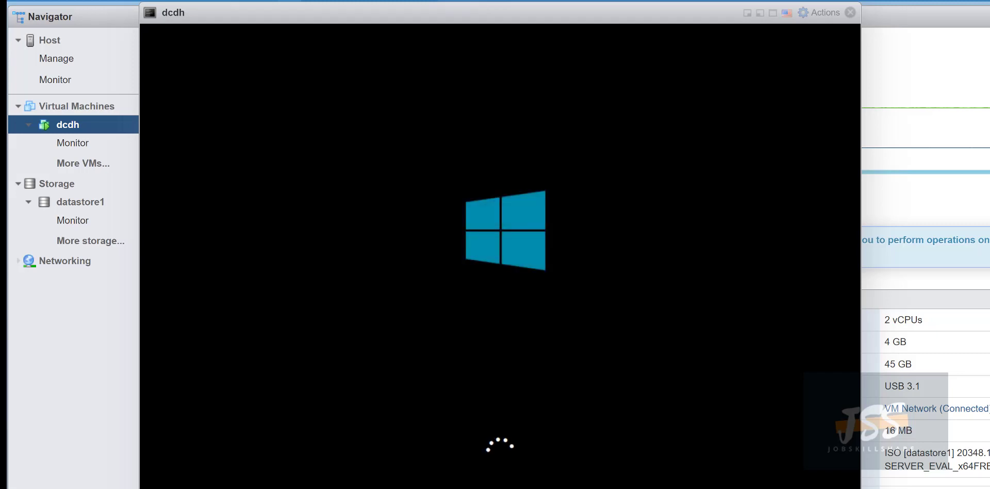
drag(239, 11, 431, 5)
drag(339, 1, 309, 1)
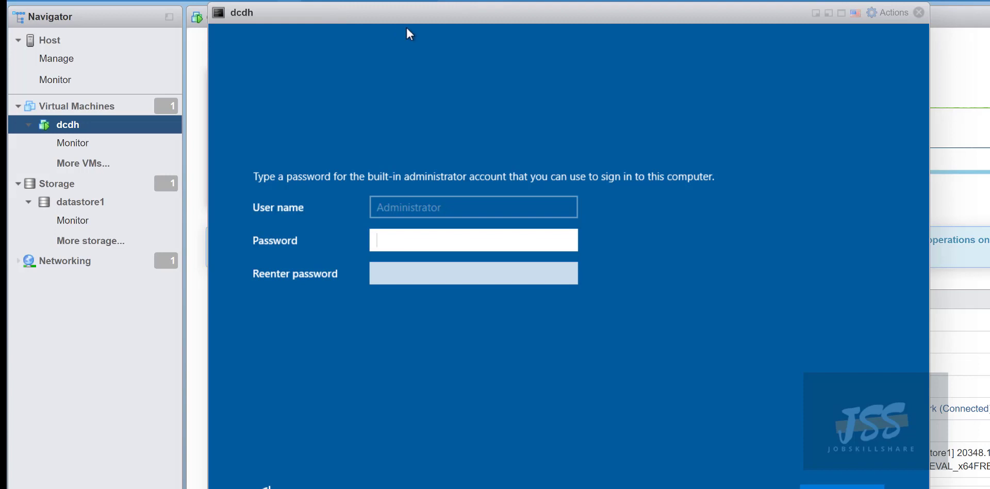
Enter the Administrator password in both password fields and submit it.
drag(399, 13, 341, 1)
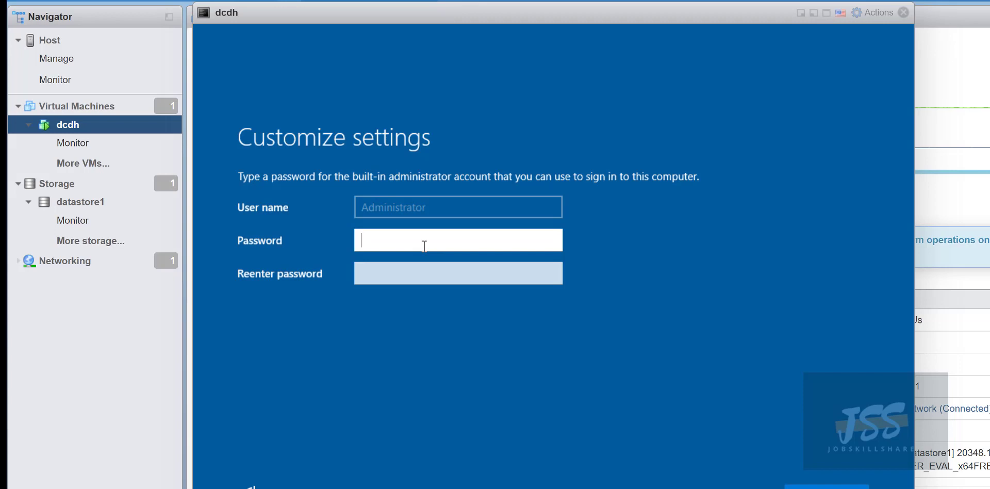
text(P@ssw0rd1234)
key(Tab)
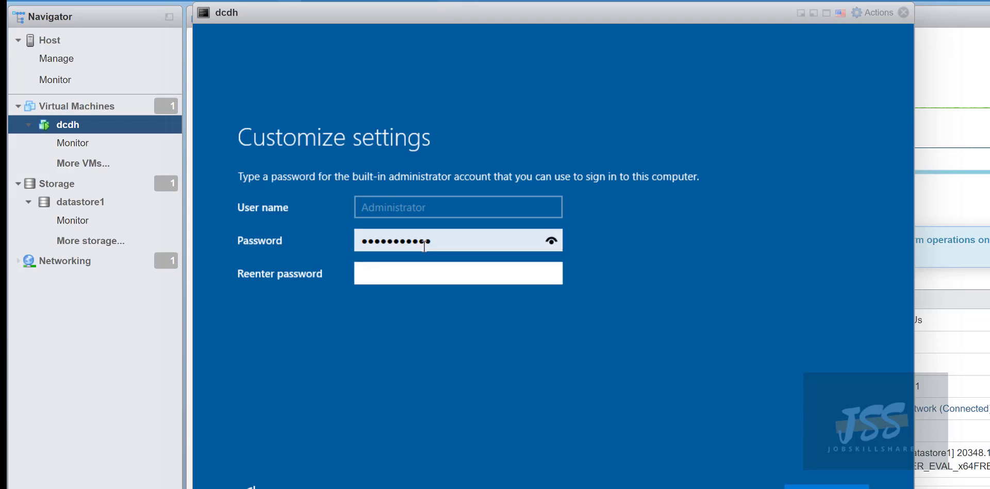
text(P@ssw)
key(BackSpace)
key(BackSpace)
key(BackSpace)
key(BackSpace)
key(BackSpace)
text(P@ssw0rd1234)
key(Return)
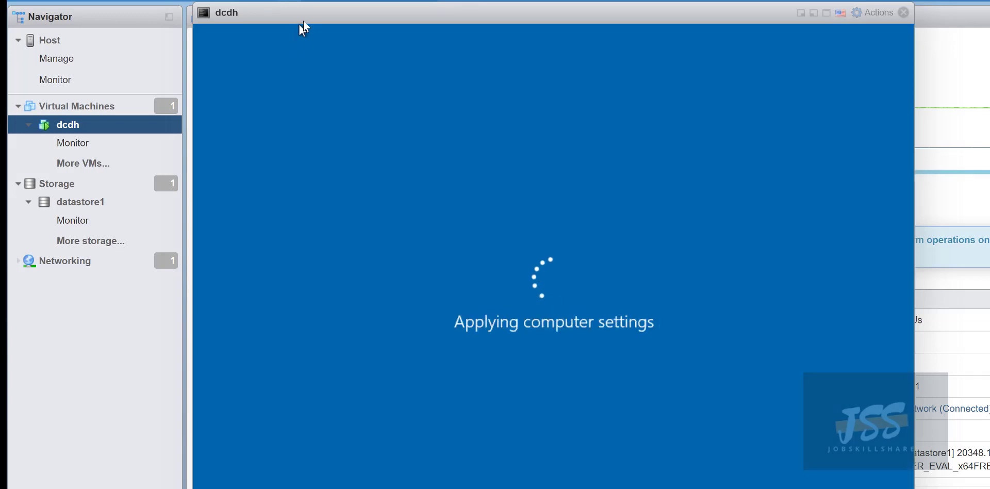
drag(303, 21, 280, 27)
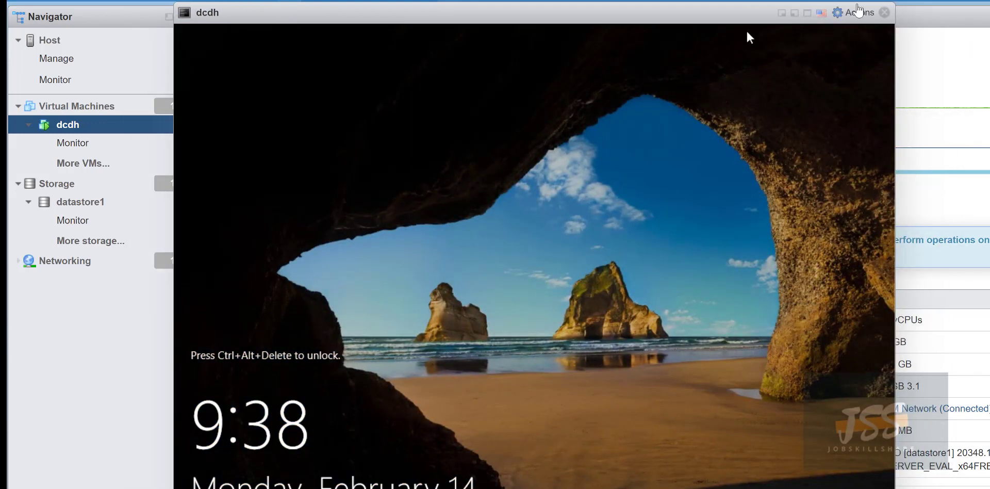
Send Ctrl-Alt-Delete to dcdh through Actions > Guest OS > Send keys.
click(857, 15)
mouse_move(882, 148)
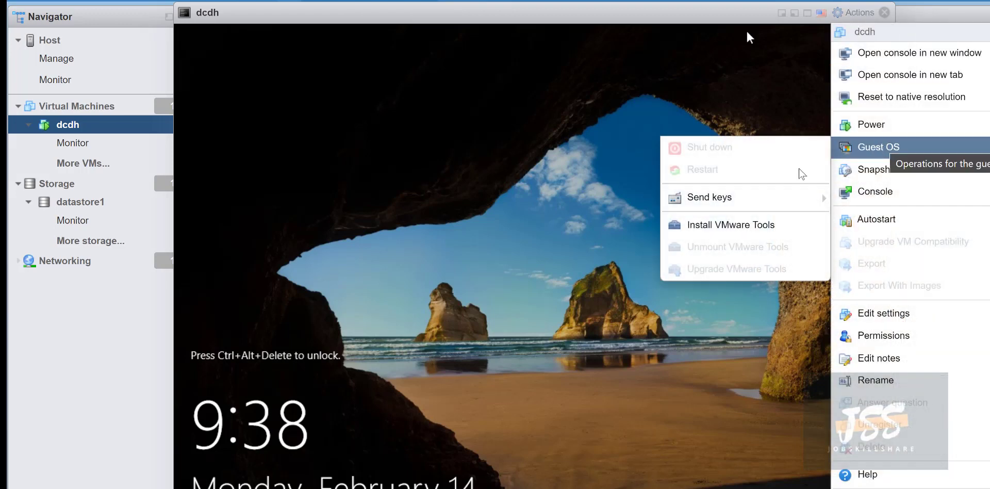
mouse_move(784, 197)
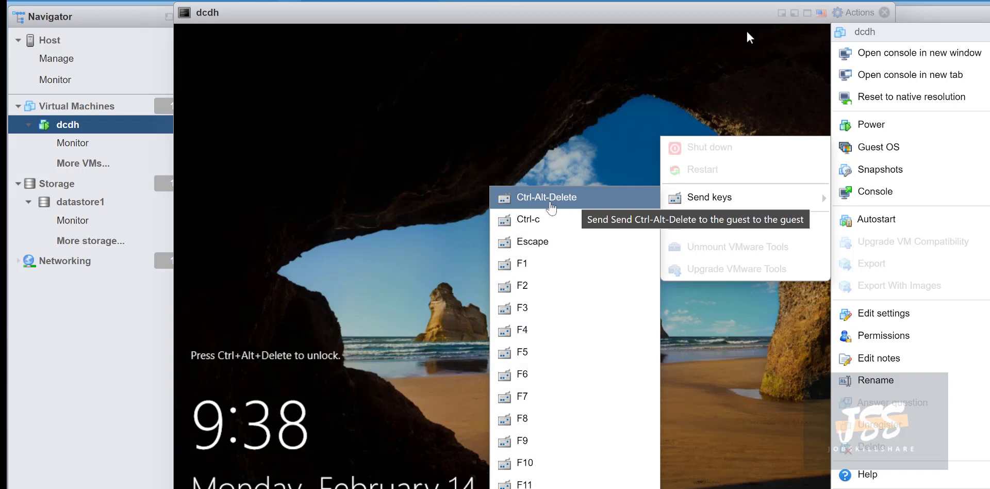
click(533, 200)
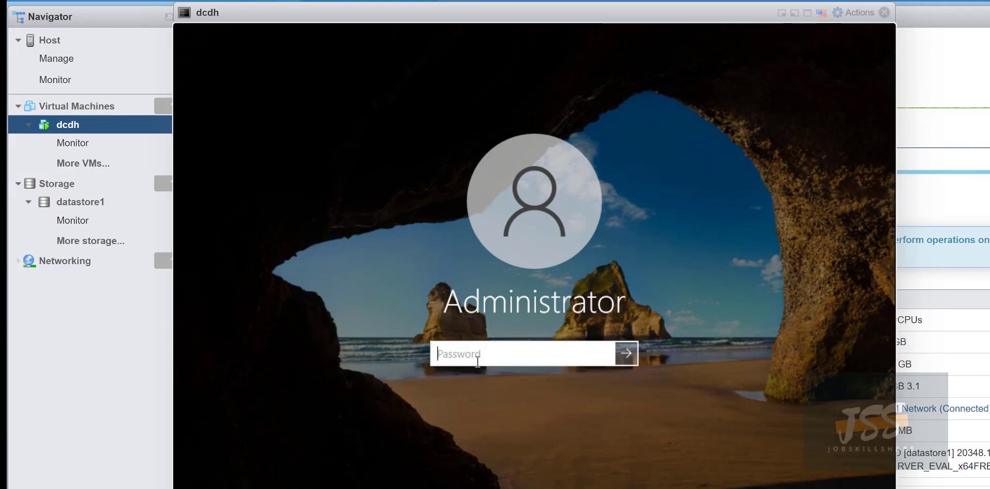
Sign in as Administrator, retrying the password after the incorrect-password error.
text(•••••••••)
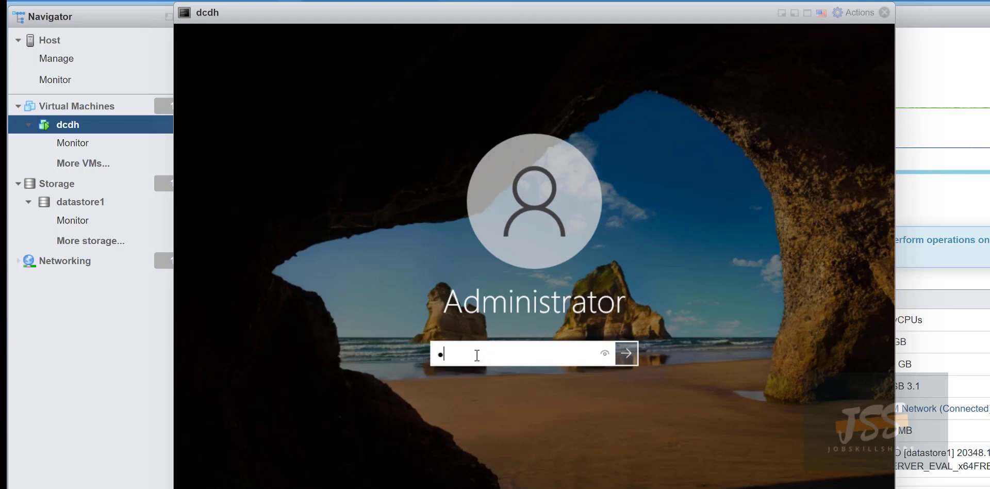
key(Return)
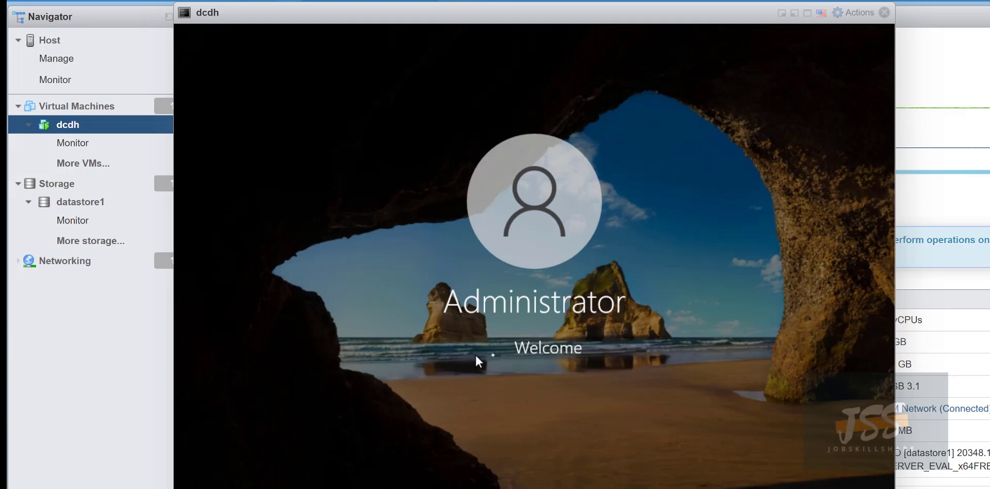
click(535, 375)
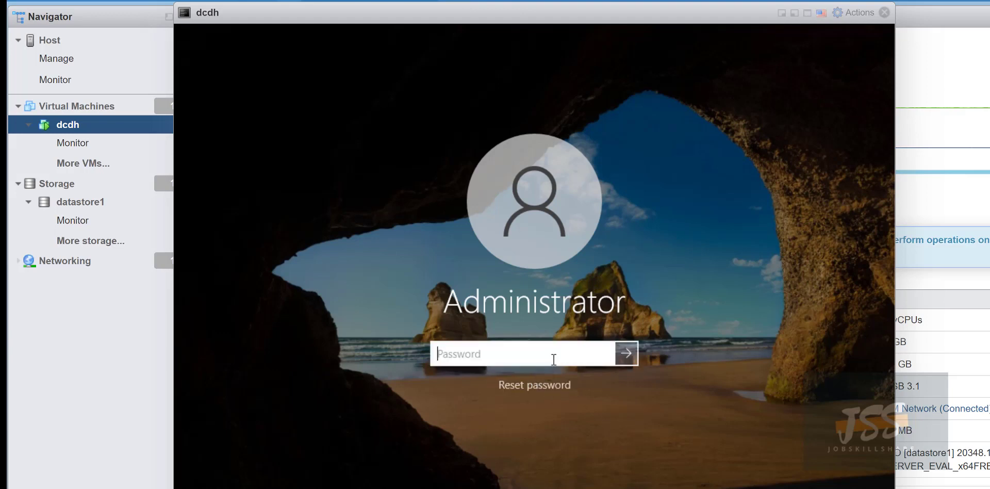
text(•••••••••••)
key(Return)
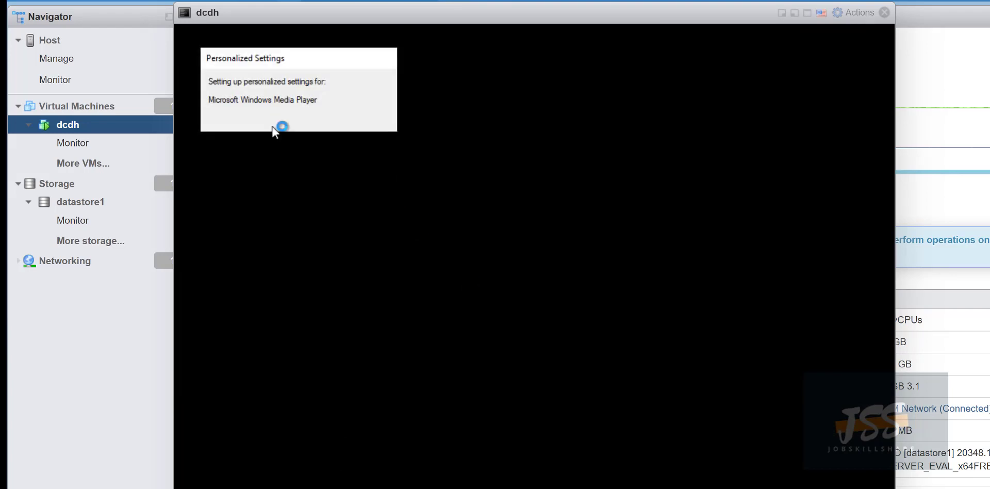
Move dcdh's console window and allow the PC to be discoverable on the network.
drag(336, 23, 300, 24)
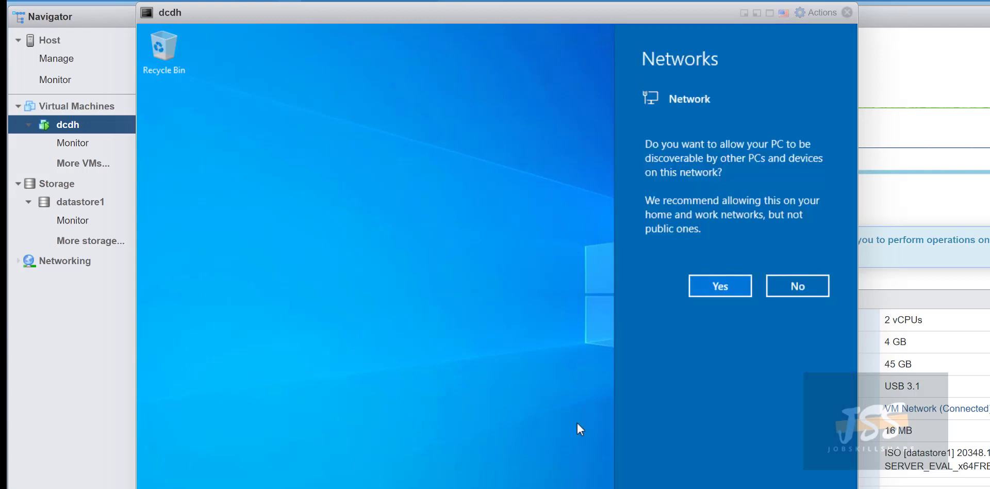
click(720, 286)
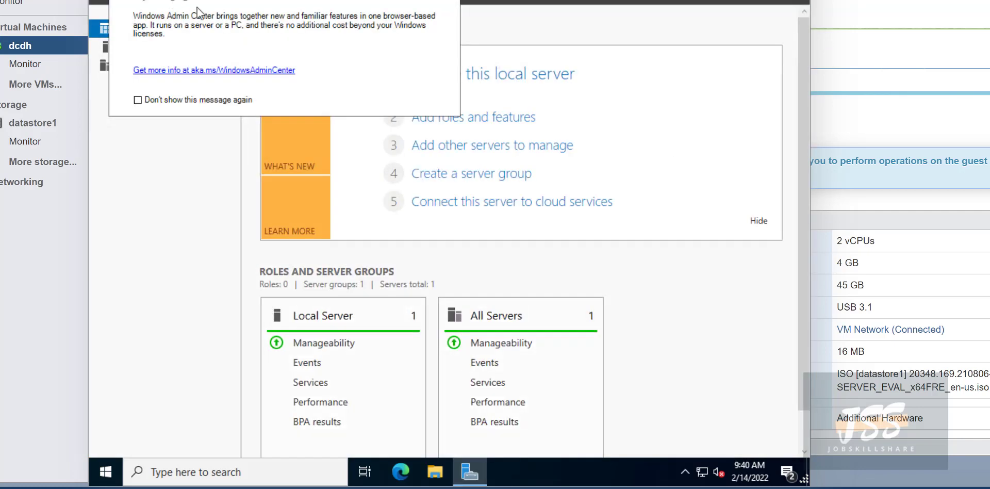
Close the Windows Admin Center notice for good and scroll to File and Storage Services.
click(137, 100)
click(449, 0)
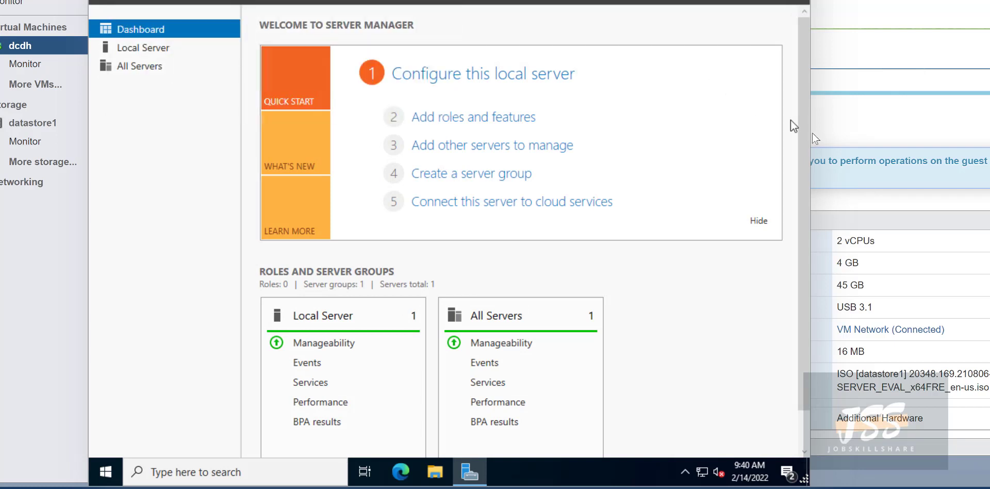
drag(812, 154, 801, 307)
click(776, 312)
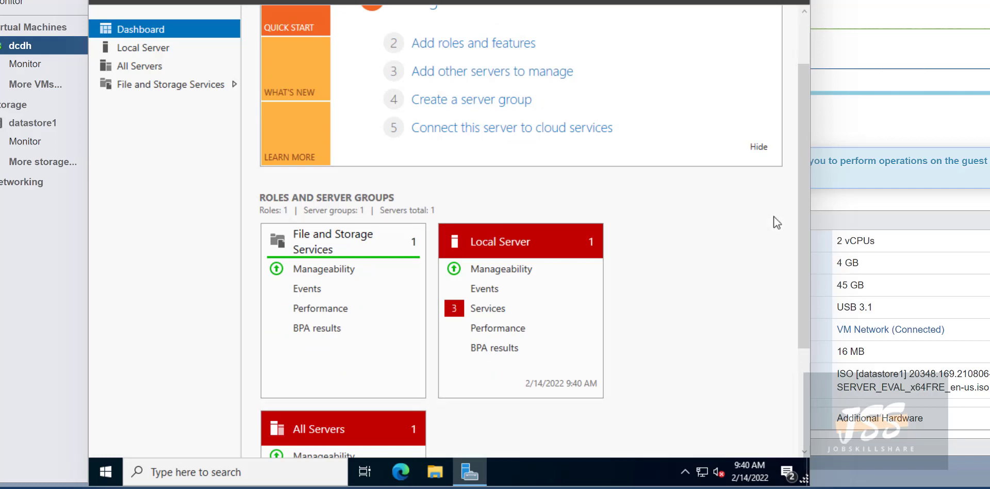
drag(802, 222, 800, 149)
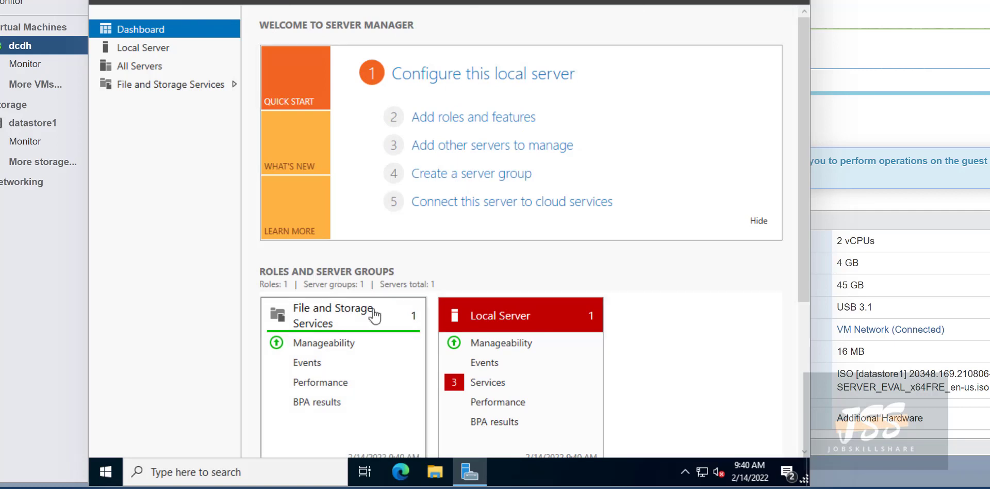
Open System's About page and highlight the device name, processor and Windows Server 2022 Datacenter Evaluation edition.
right_click(106, 471)
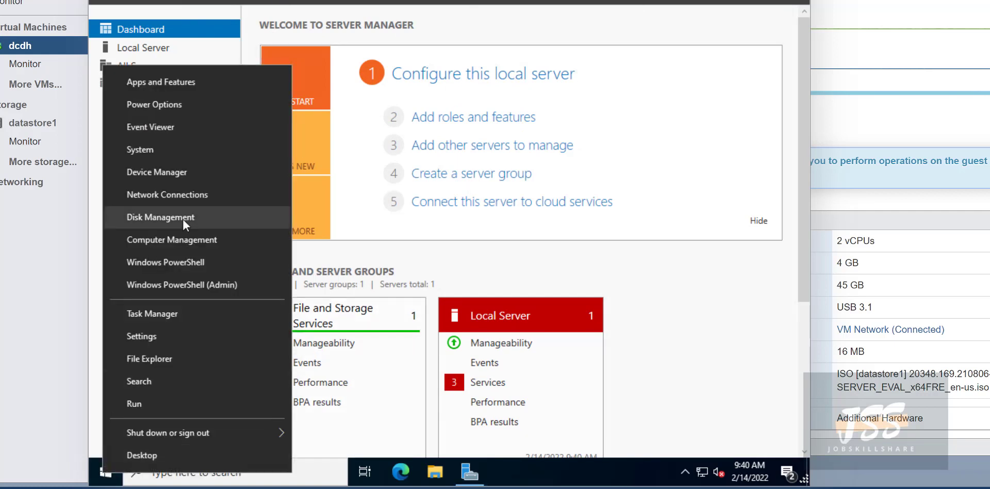
click(135, 148)
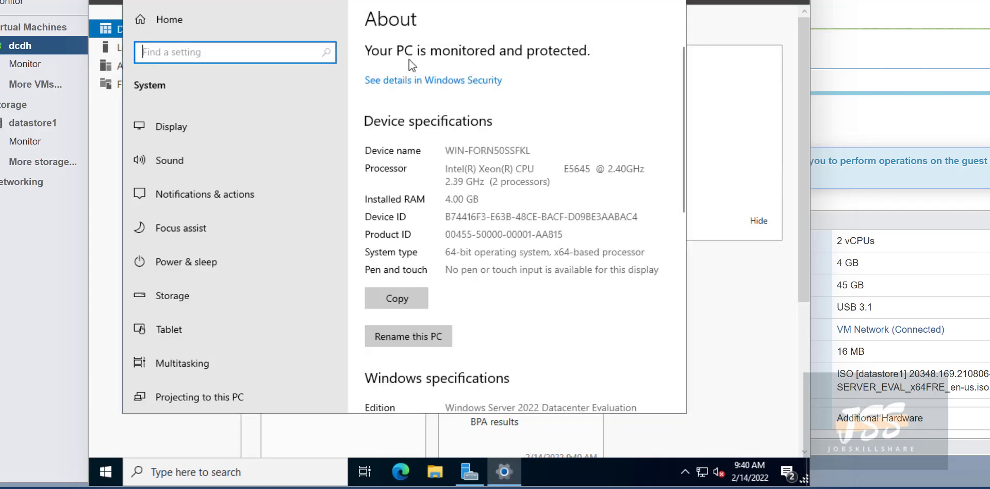
drag(445, 150, 552, 149)
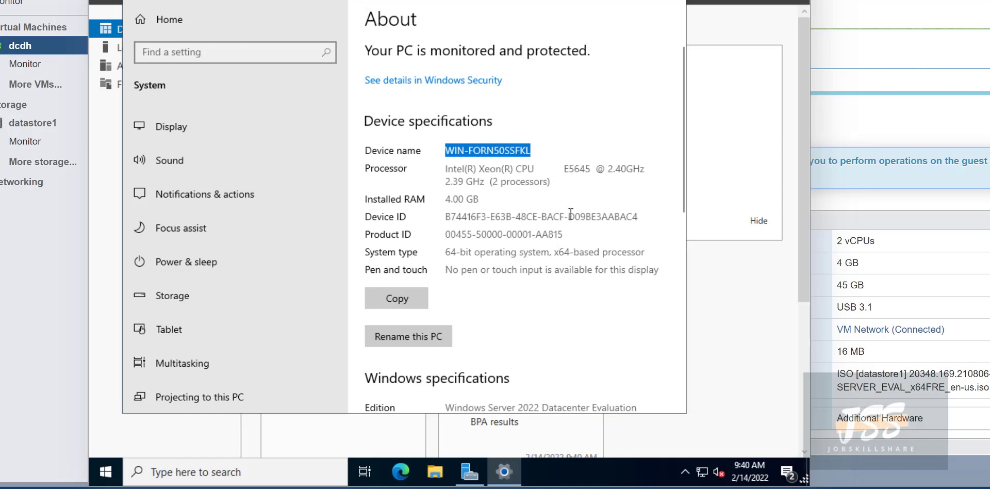
drag(552, 181, 440, 170)
scroll(468, 204, down, 3)
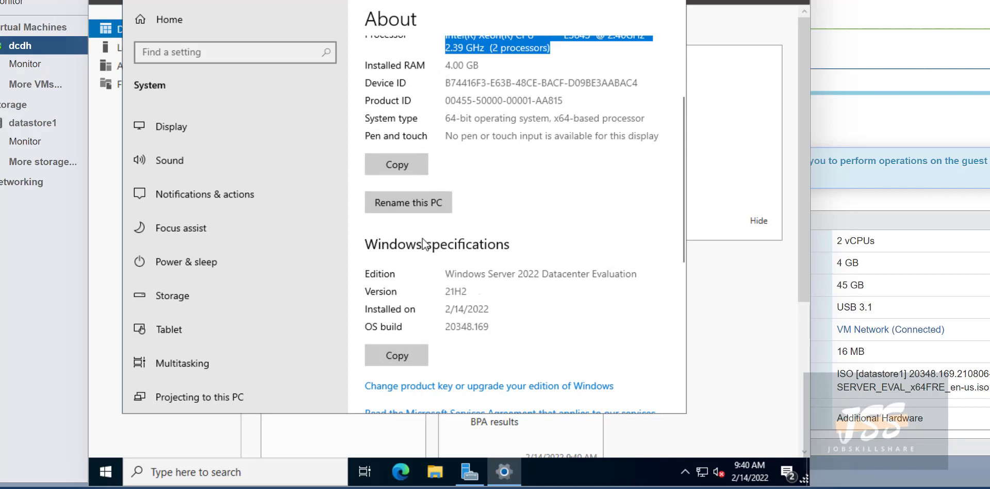
click(467, 285)
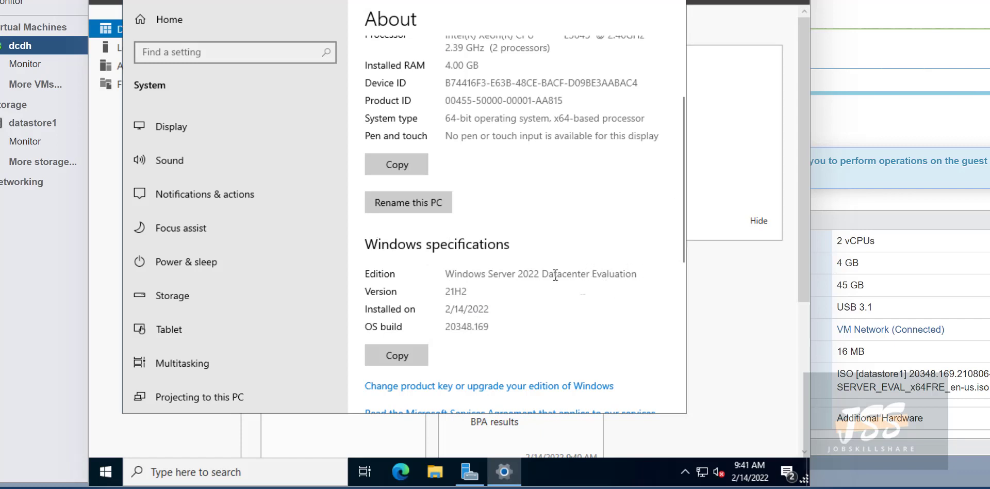
drag(445, 274, 646, 275)
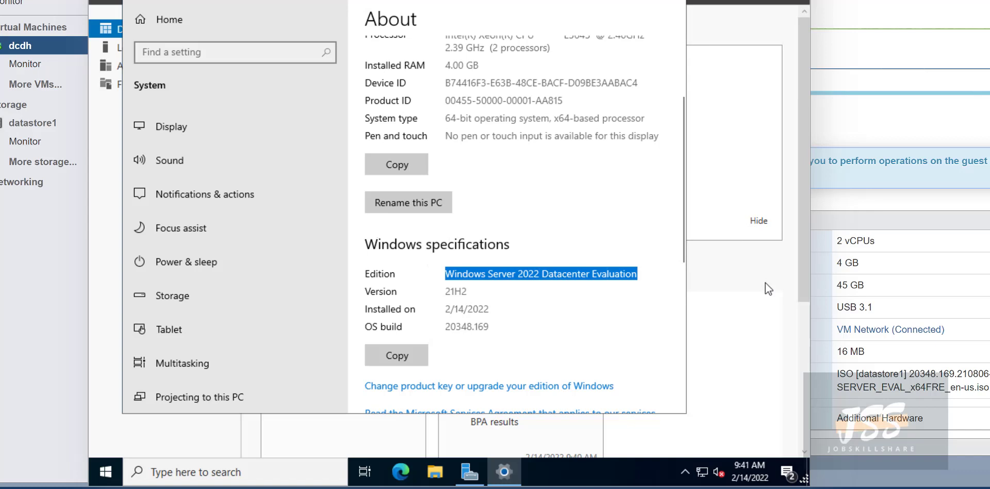
click(301, 471)
text(cmd)
key(Return)
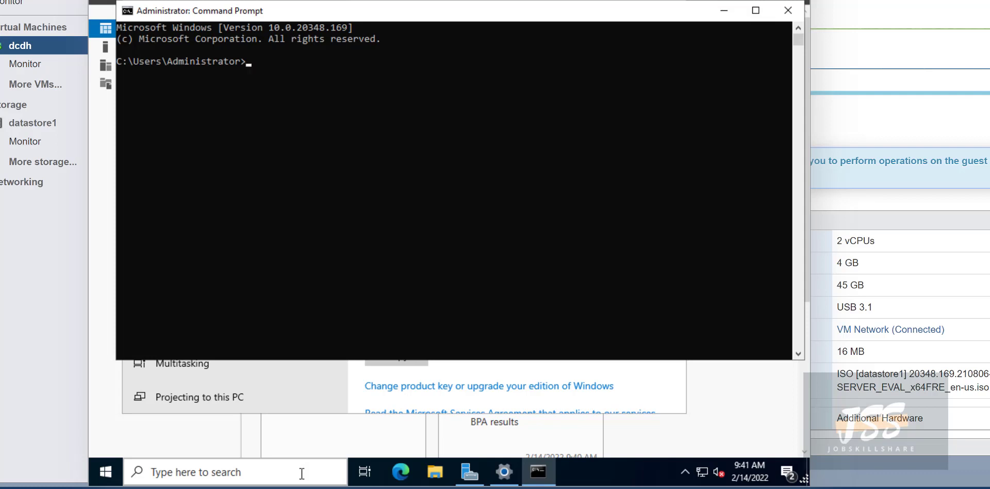
text(winver)
key(Return)
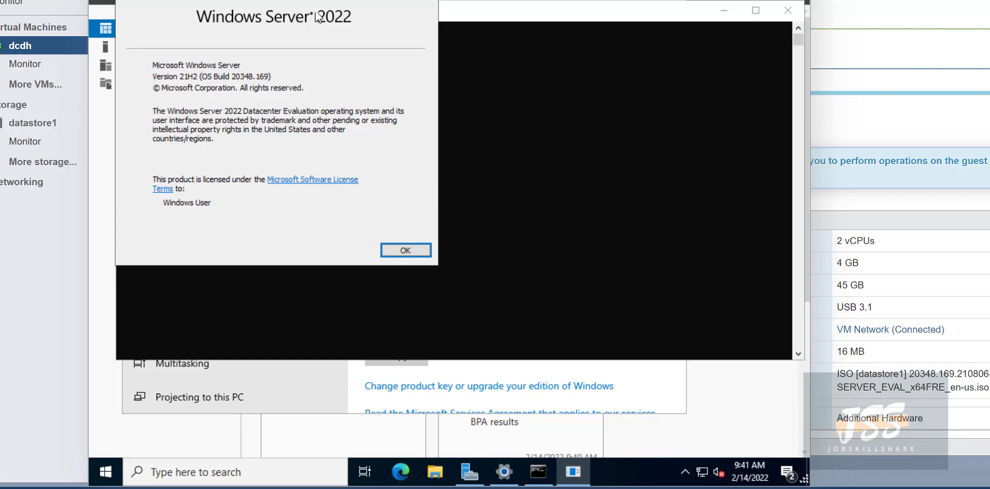
click(413, 252)
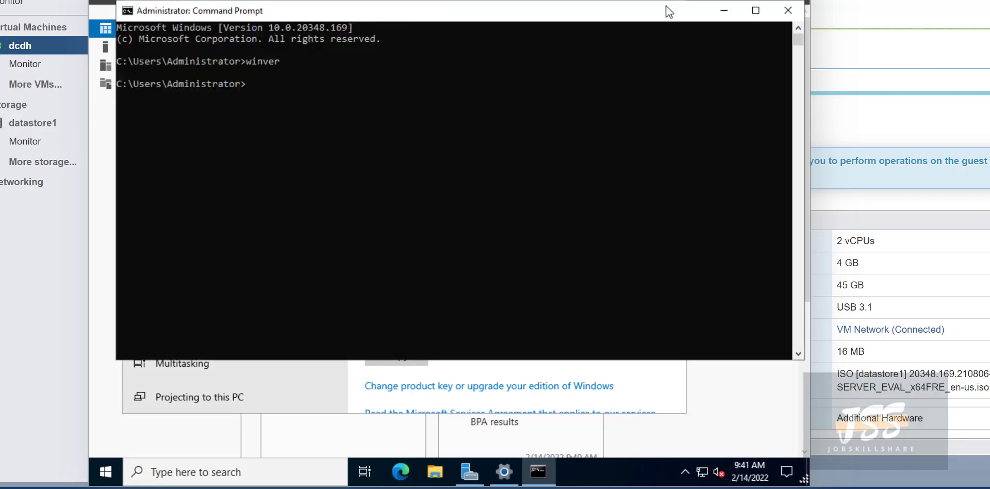
click(780, 10)
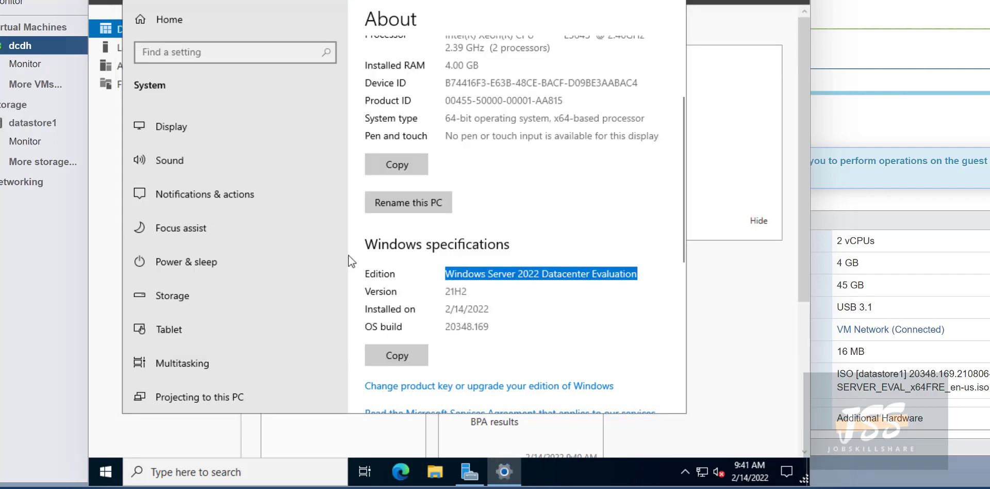
Select and review the current generated device name on the About page.
scroll(509, 203, up, 3)
click(526, 147)
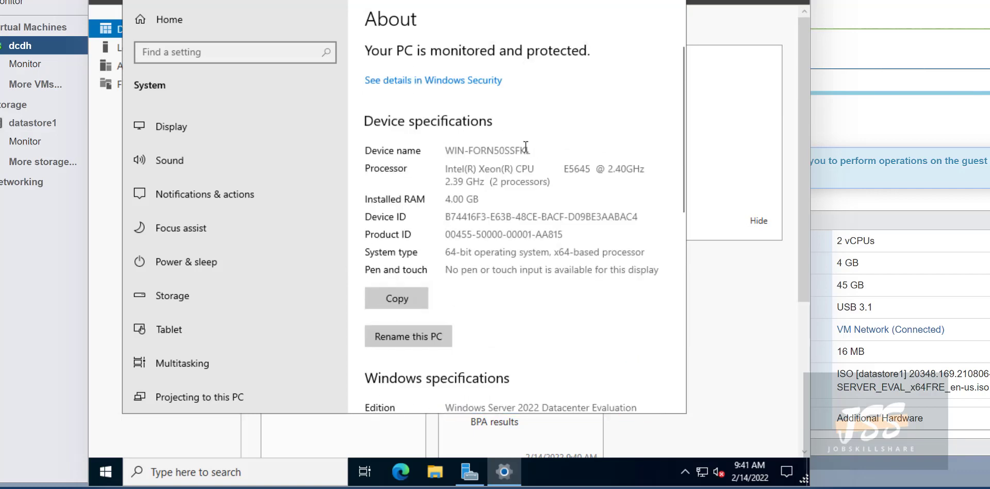
drag(526, 147, 438, 151)
scroll(422, 191, down, 3)
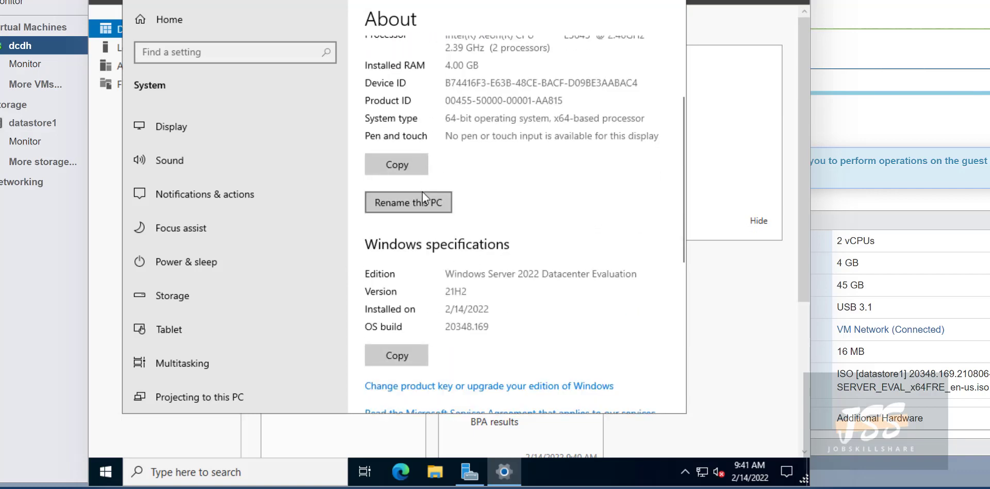
scroll(422, 192, up, 2)
click(447, 81)
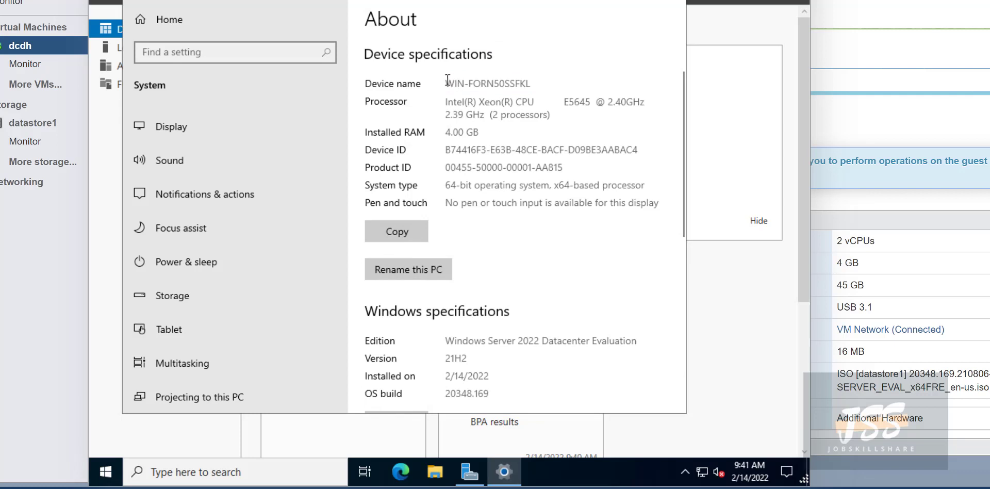
mouse_move(447, 81)
mouse_down()
mouse_move(581, 89)
mouse_move(430, 84)
mouse_up()
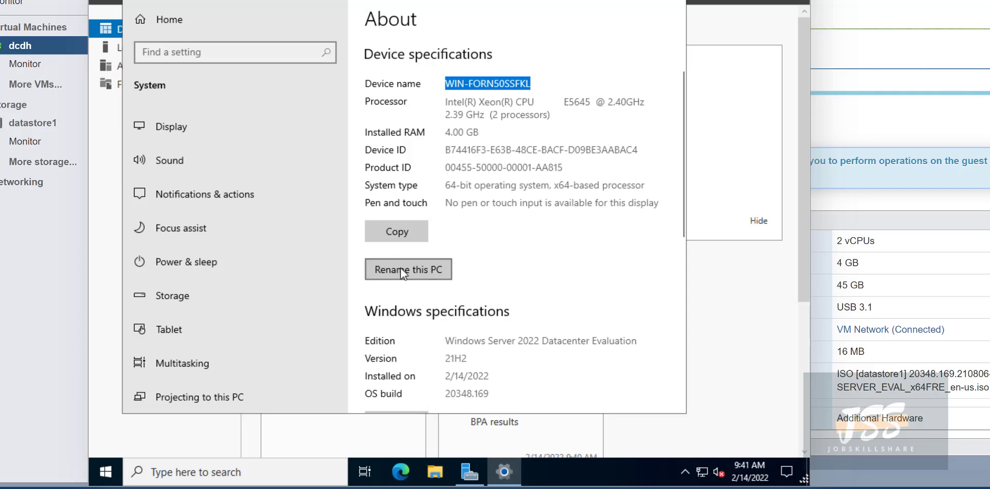
click(437, 84)
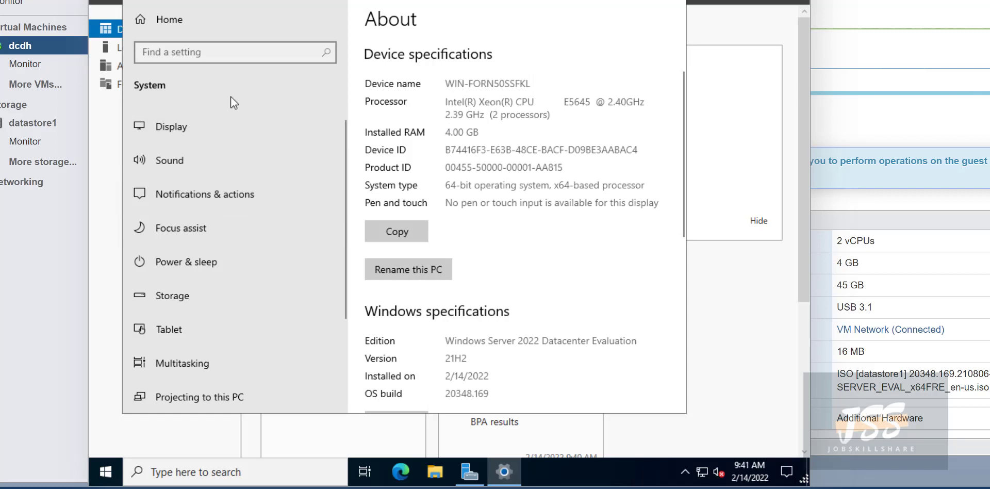
Rename this PC to dcdh and restart now to apply it.
click(401, 269)
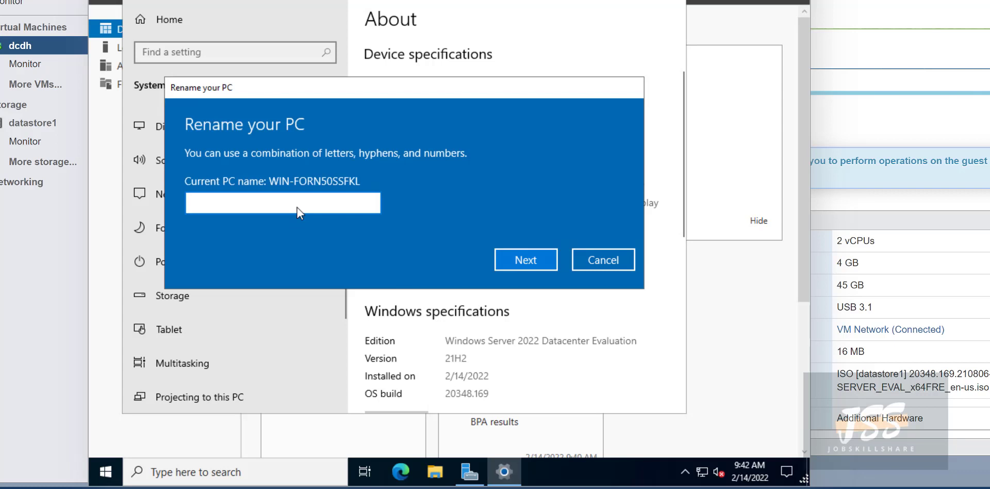
text(dcdh)
drag(239, 204, 181, 206)
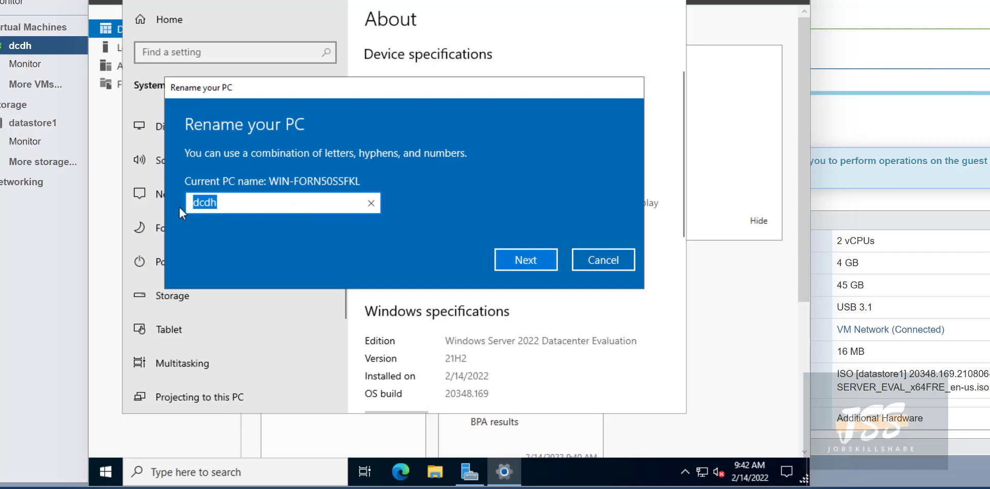
click(243, 208)
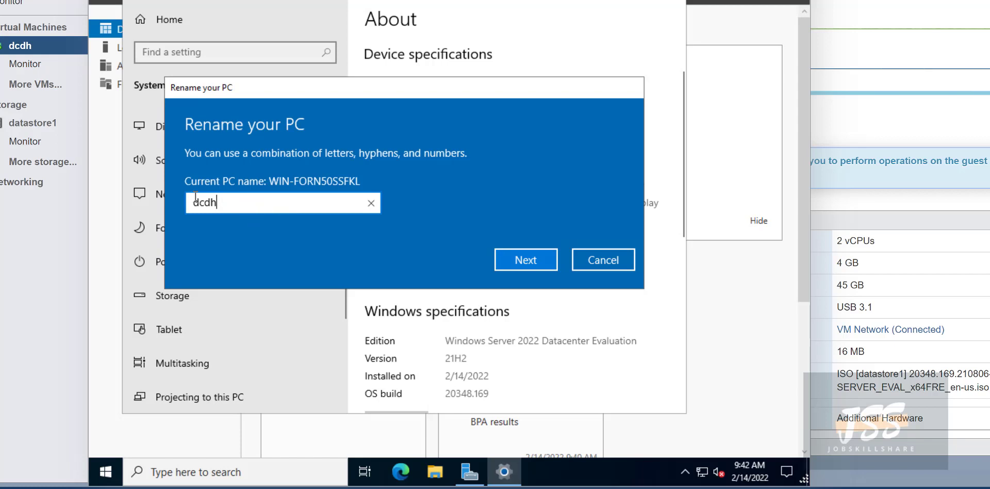
drag(206, 202, 265, 211)
click(498, 262)
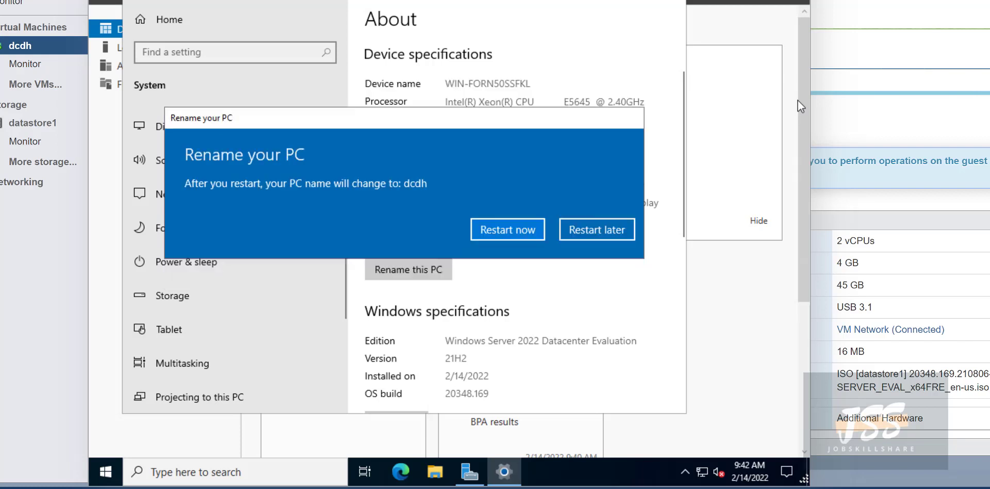
click(518, 231)
click(554, 200)
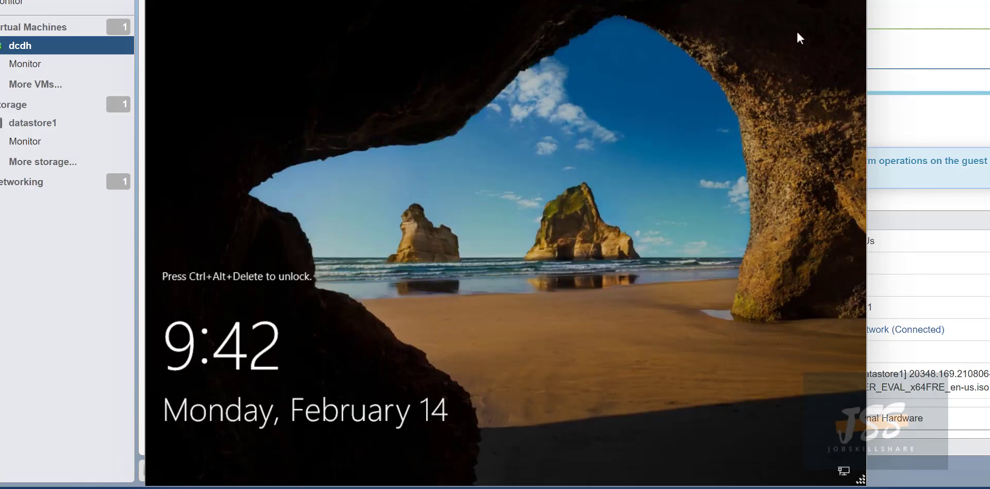
Send Ctrl-Alt-Delete to the VM through Guest OS > Send keys.
click(830, 1)
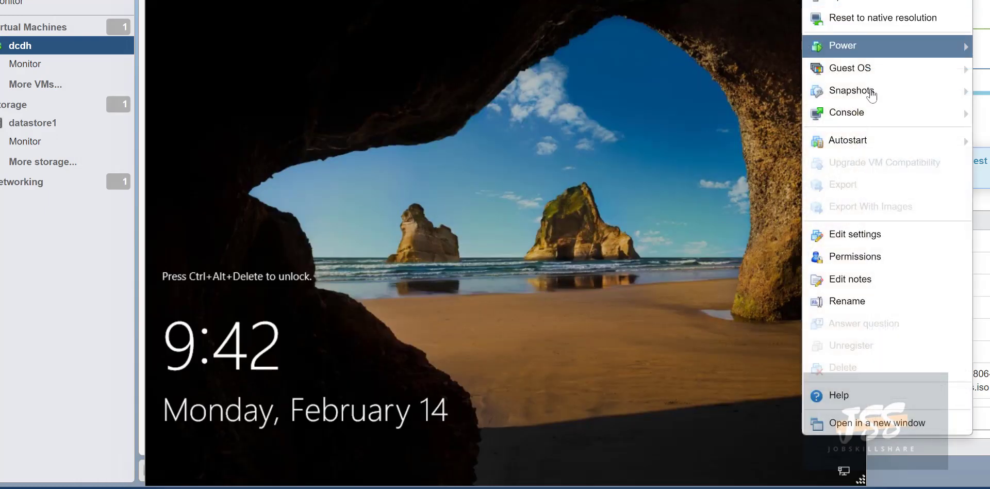
mouse_move(868, 75)
mouse_move(703, 115)
click(559, 125)
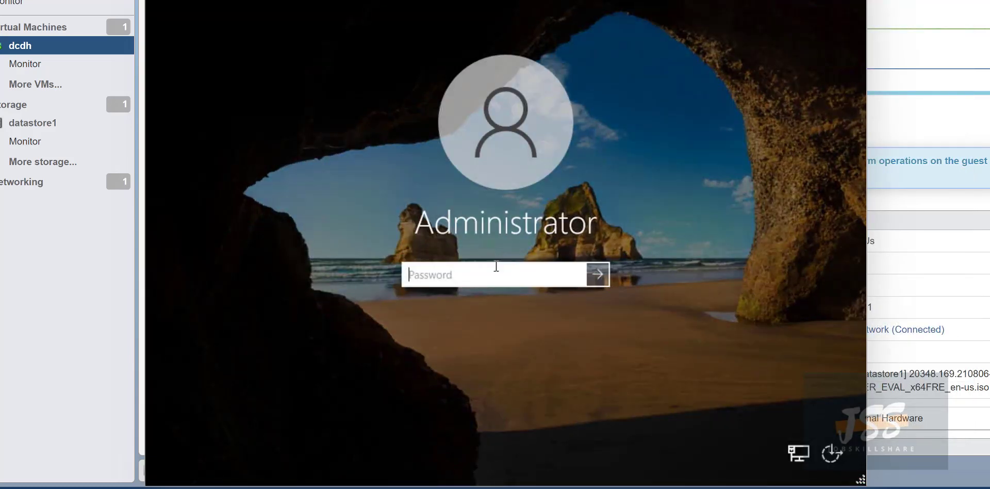
Sign in with the Administrator password.
click(496, 275)
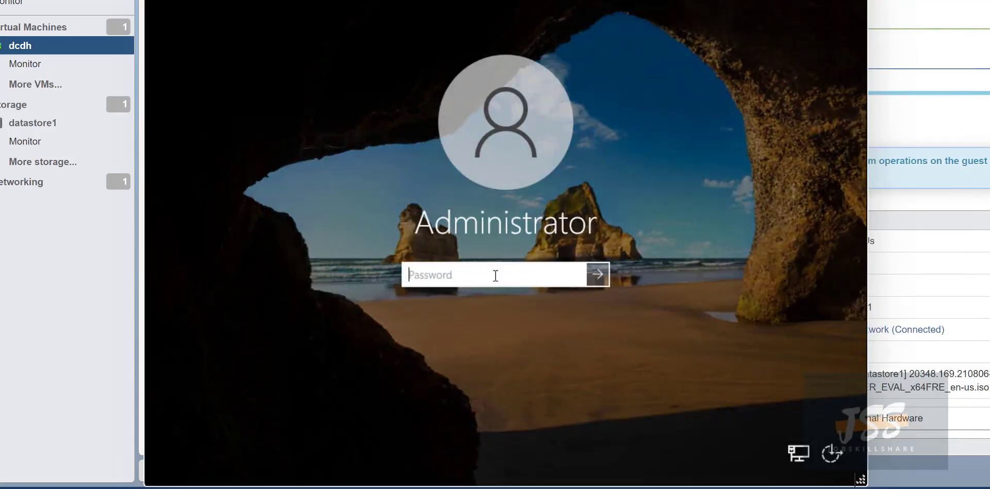
text(•••••••••••)
key(Return)
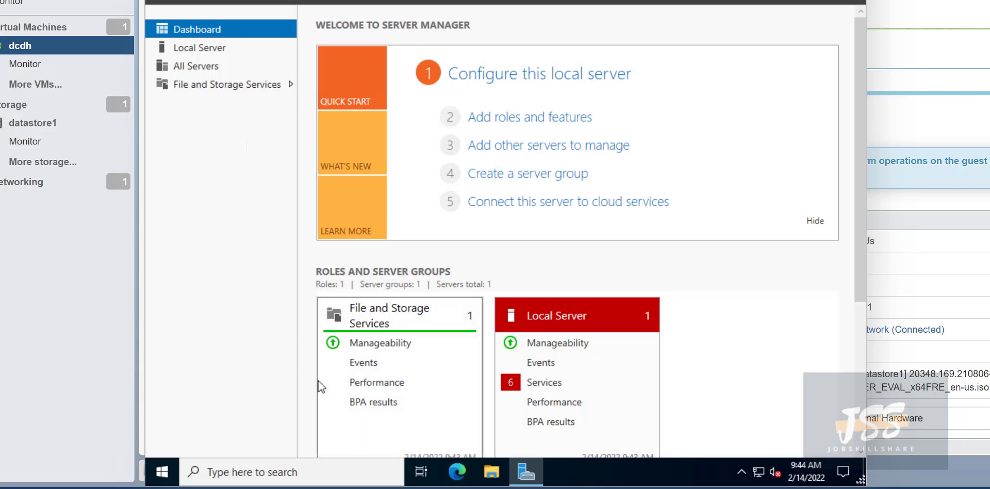
Turn off Windows Defender Firewall for private and public networks, then close the Firewall window.
click(302, 473)
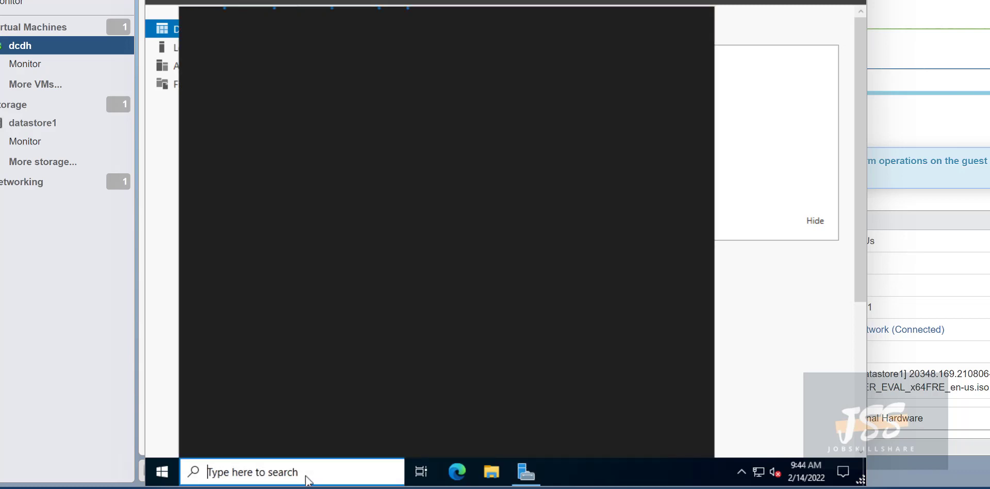
text(firewal)
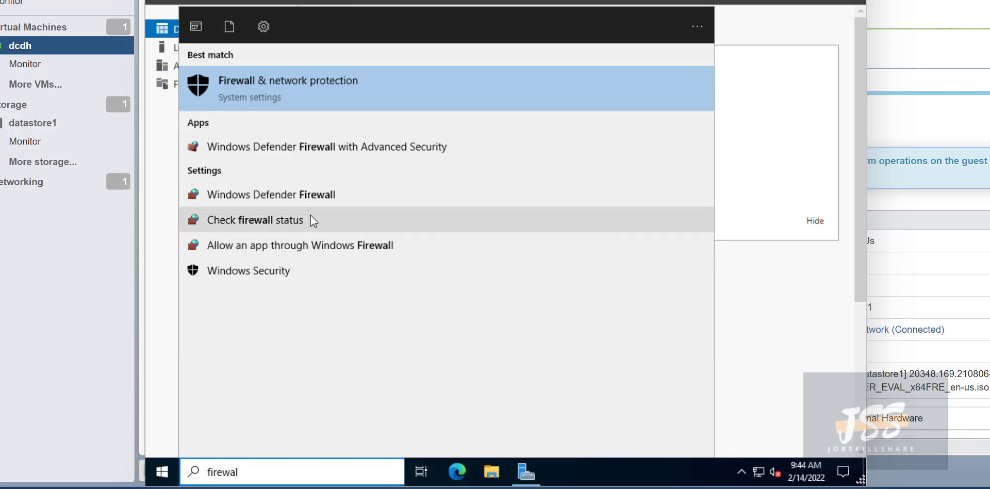
click(305, 199)
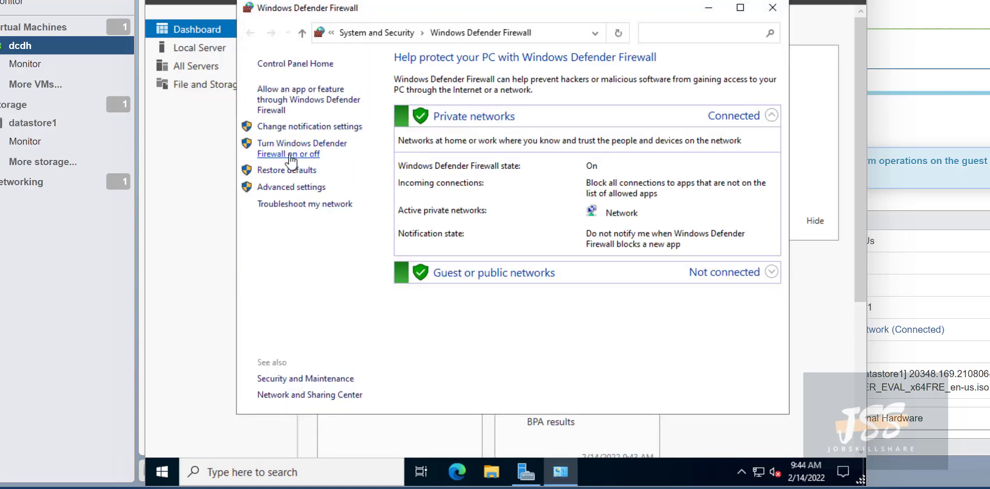
click(294, 154)
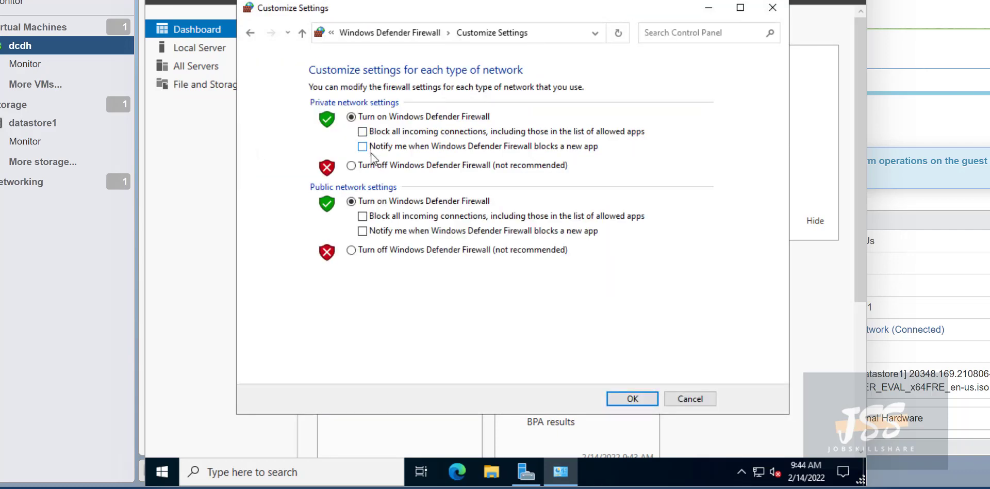
click(363, 165)
click(367, 250)
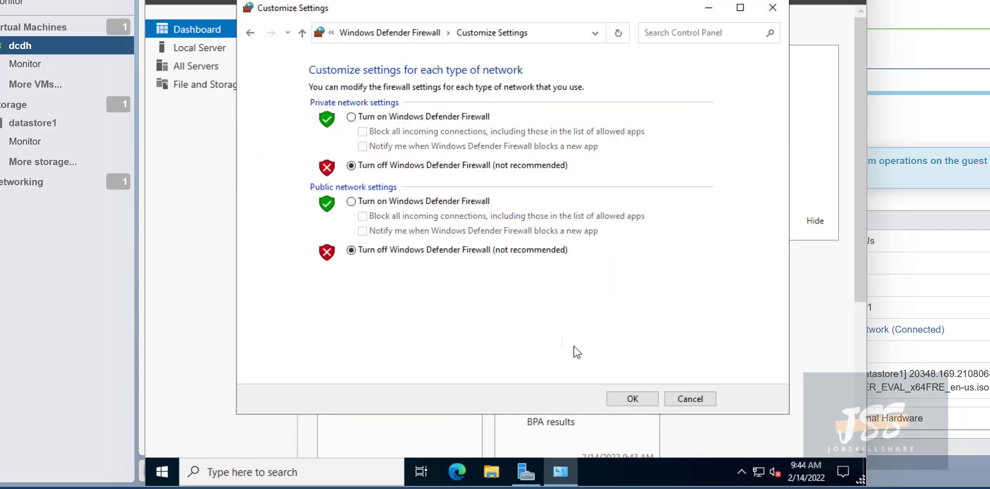
click(633, 398)
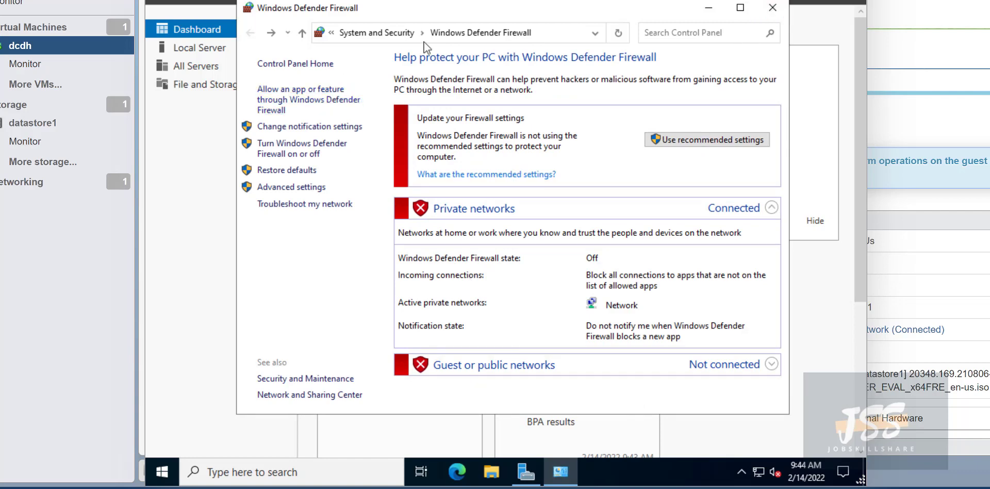
drag(450, 7, 398, 56)
click(727, 56)
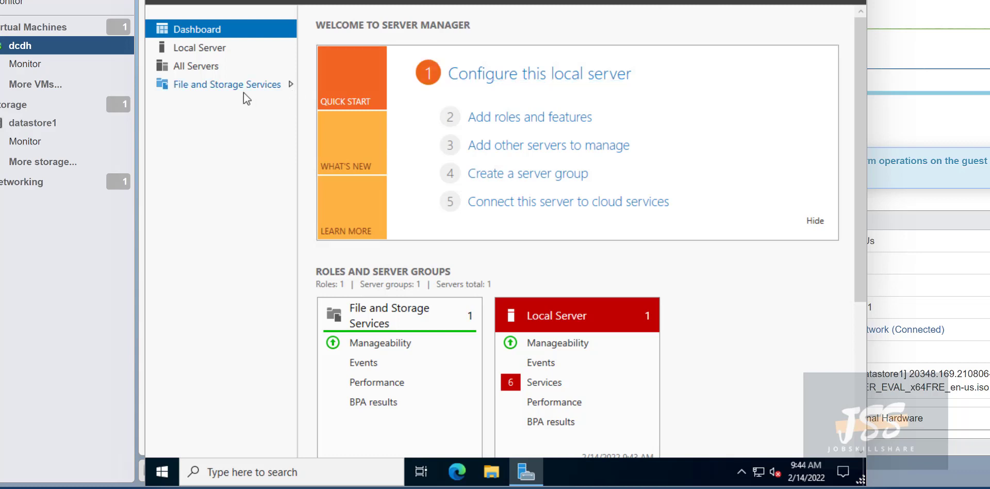
Start Add Roles and Features with role-based installation targeting dcdh.
click(758, 0)
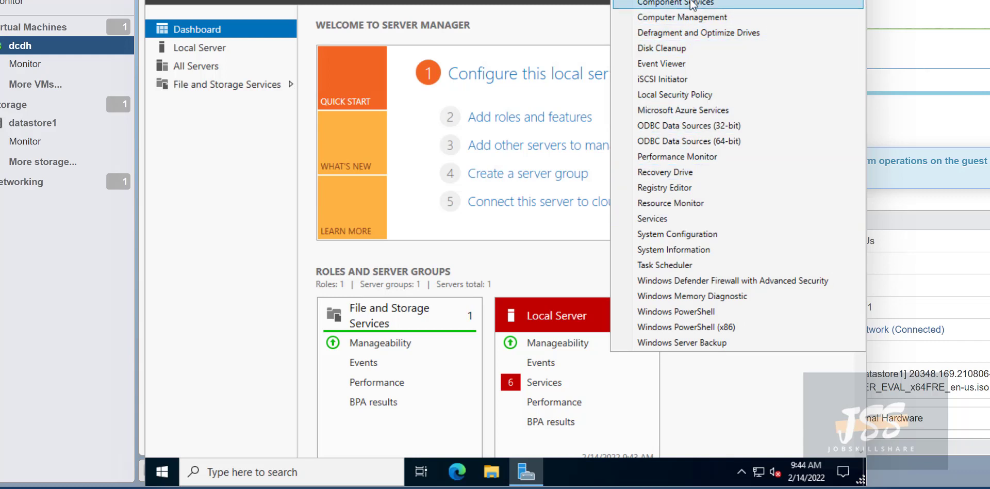
click(197, 112)
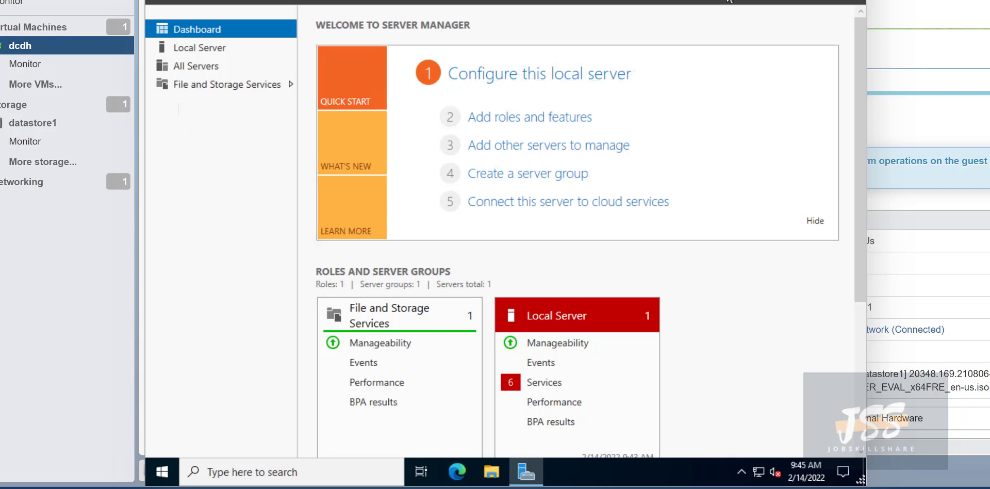
click(722, 1)
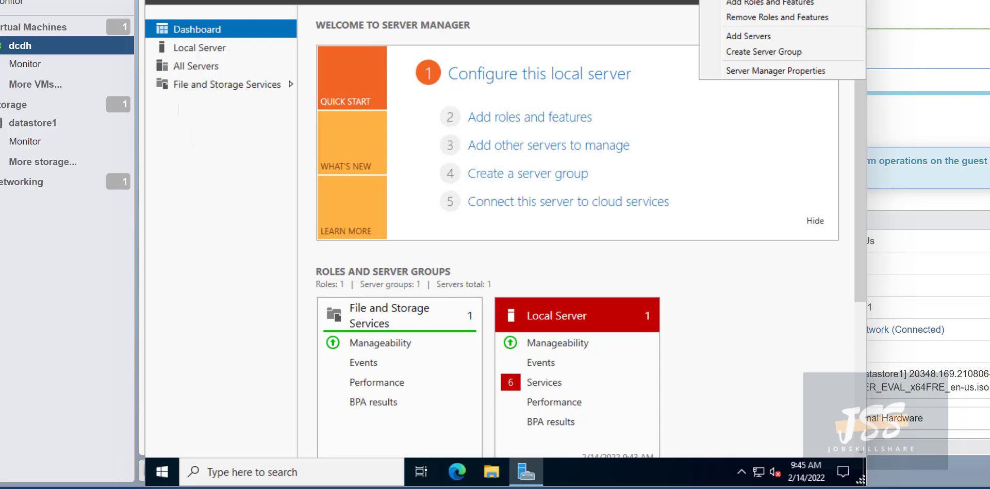
click(725, 7)
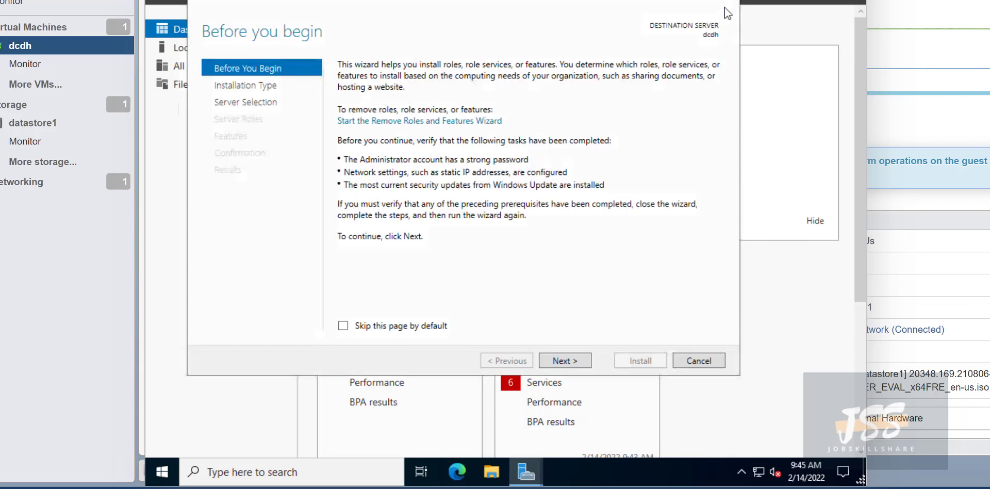
click(580, 359)
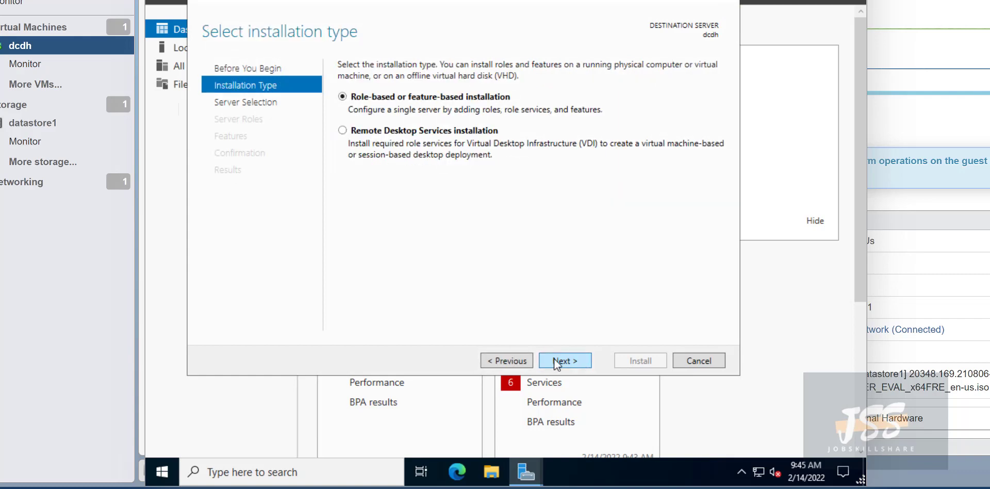
click(555, 360)
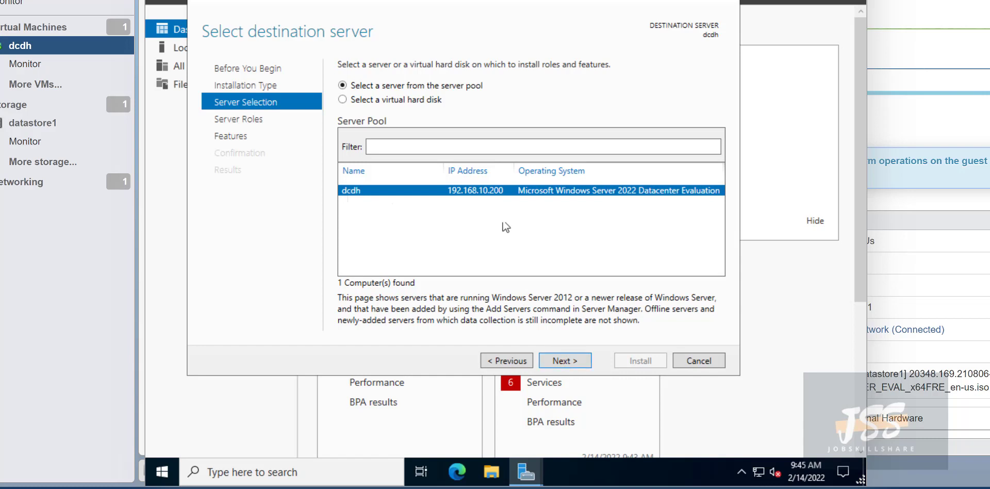
click(580, 365)
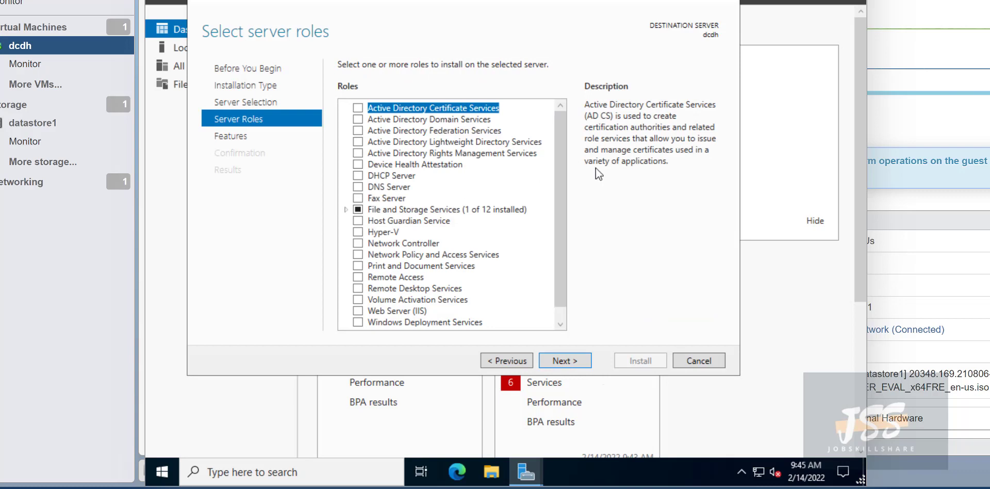
Tick Active Directory Domain Services with its required features and continue past Features.
click(357, 119)
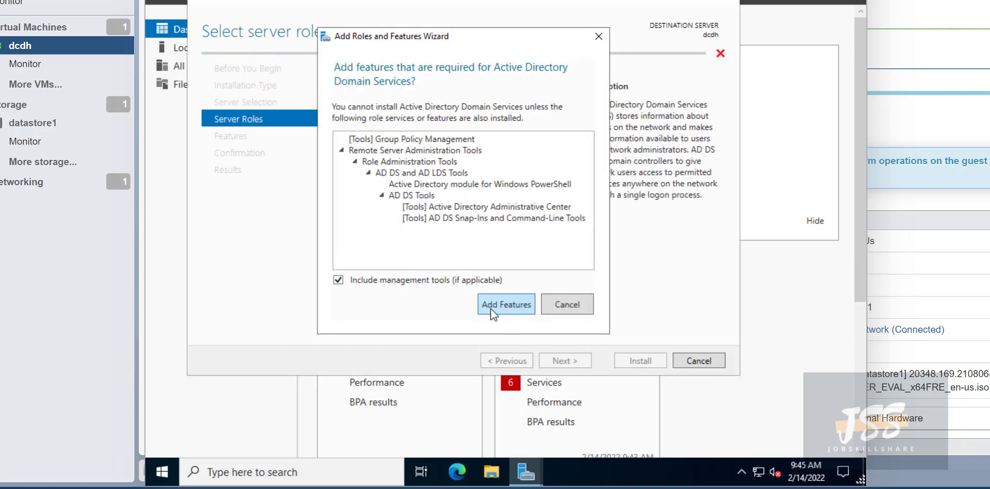
click(496, 306)
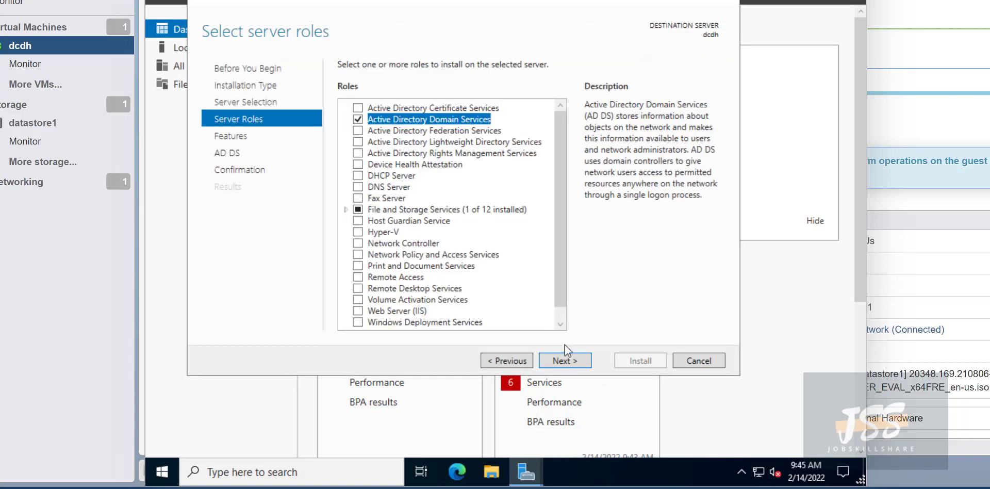
click(563, 358)
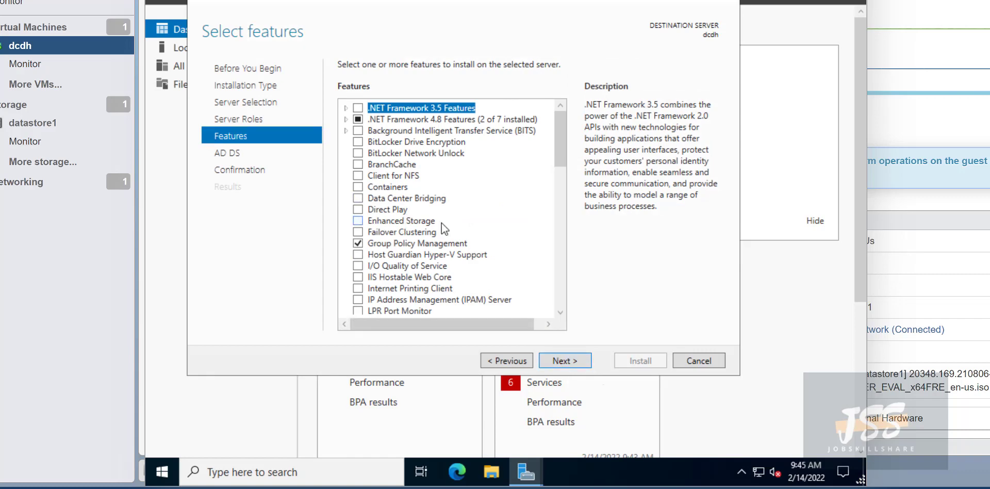
click(570, 370)
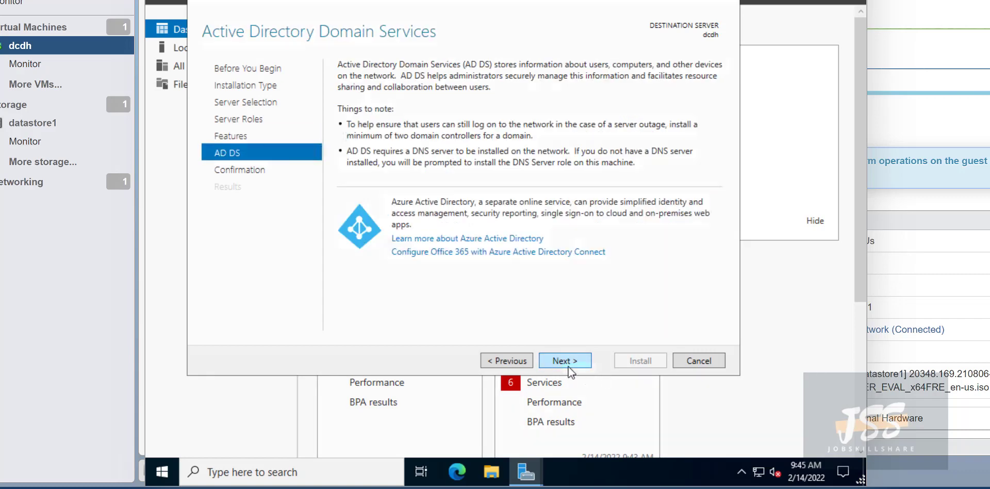
Confirm and install AD DS, Group Policy Management and the AD DS tools.
click(565, 363)
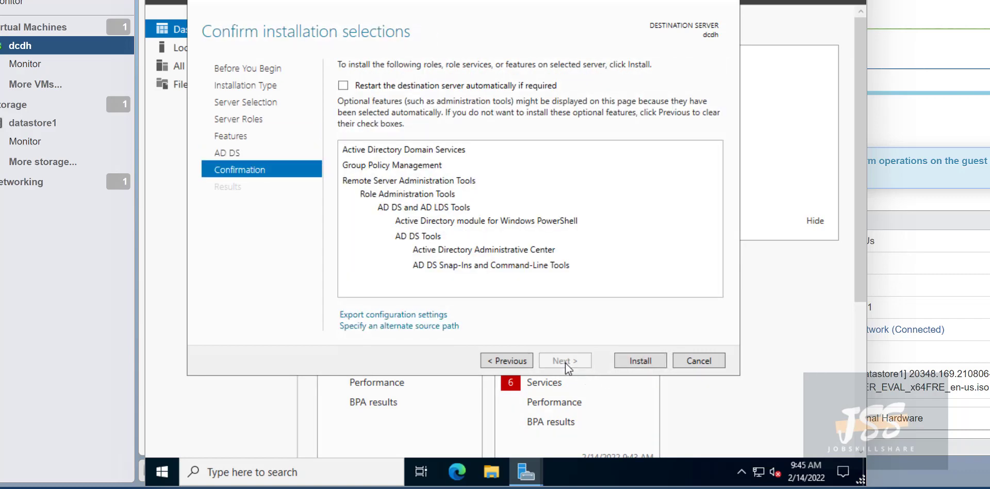
click(627, 363)
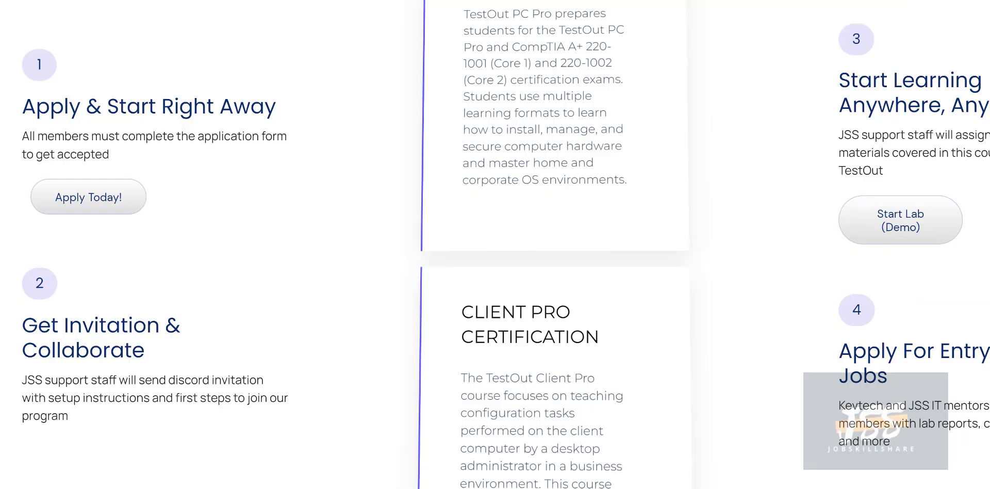
Open the PC Pro certification card's CONTENT DETAILS outline PDF.
mouse_move(530, 60)
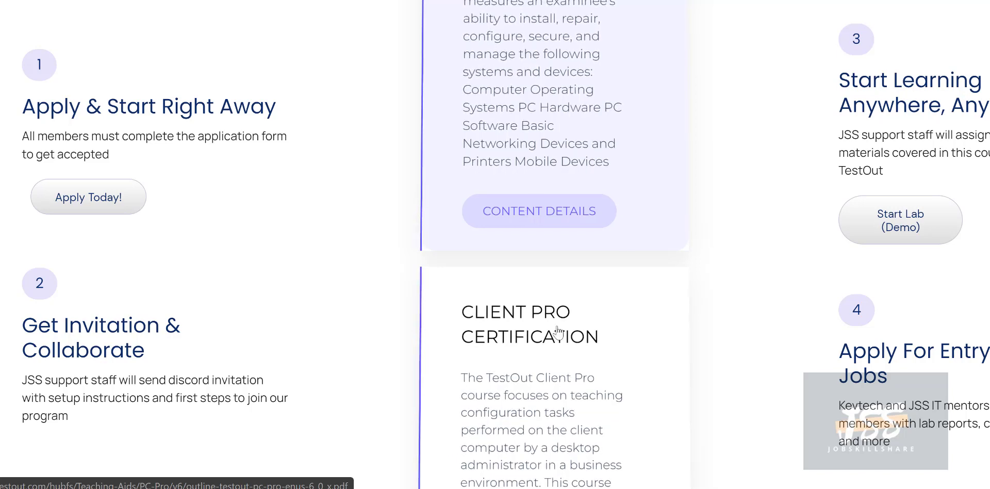
mouse_move(555, 346)
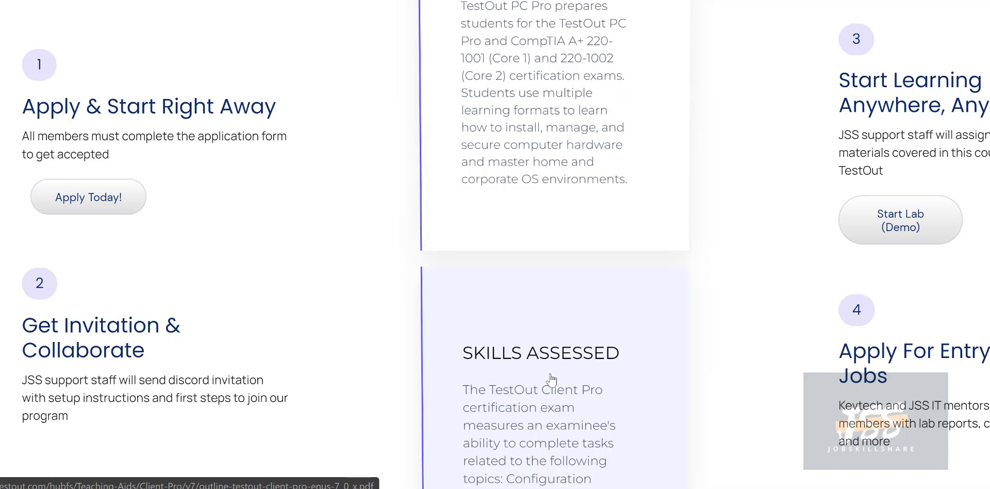
mouse_move(497, 227)
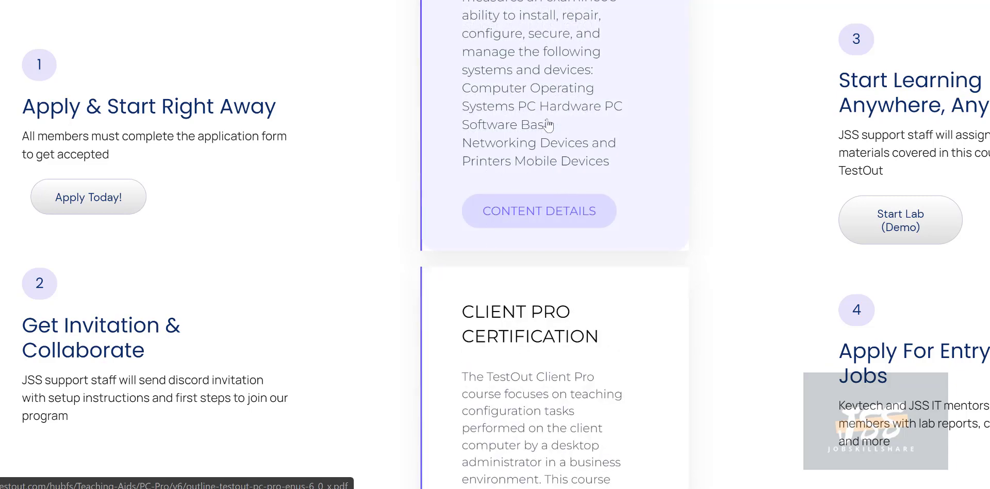
click(540, 89)
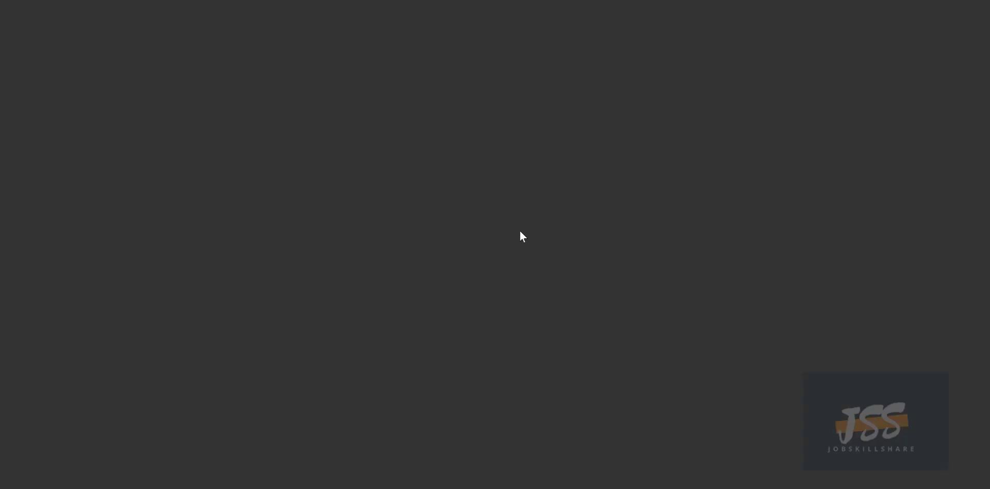
Search the outline for 'active' and select the 12.4 Active Directory lesson list.
scroll(520, 232, down, 10)
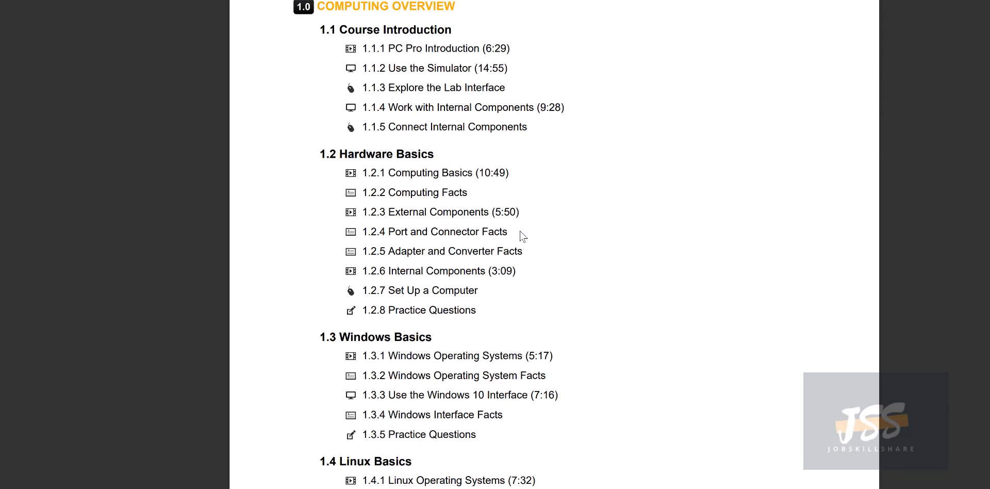
scroll(521, 236, up, 7)
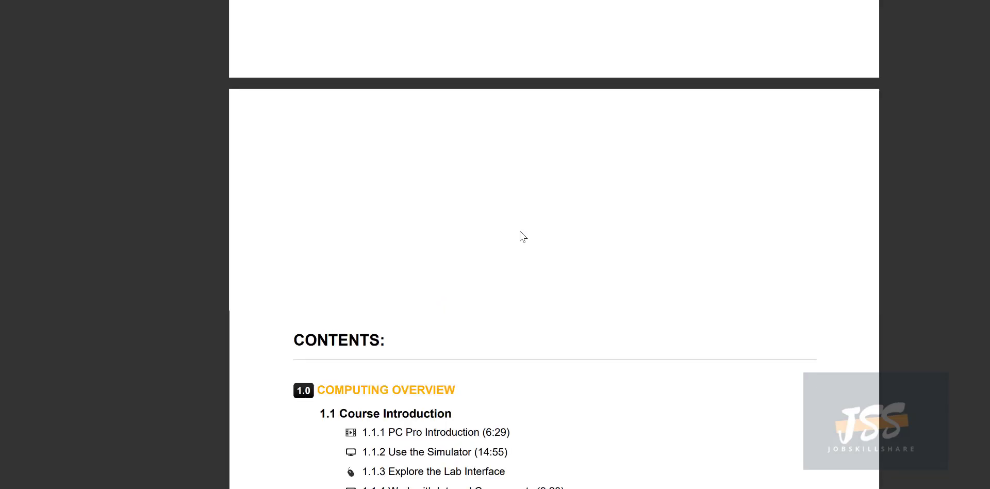
text(a)
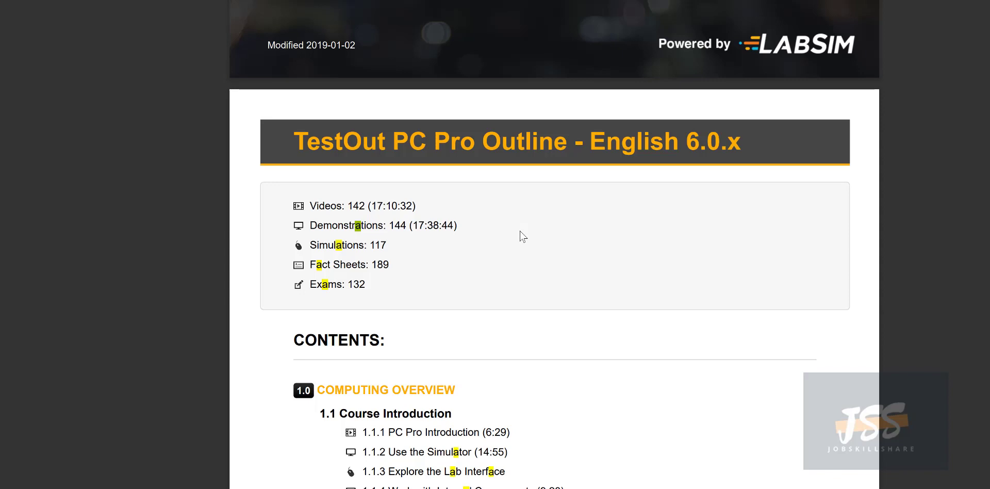
text(ctive)
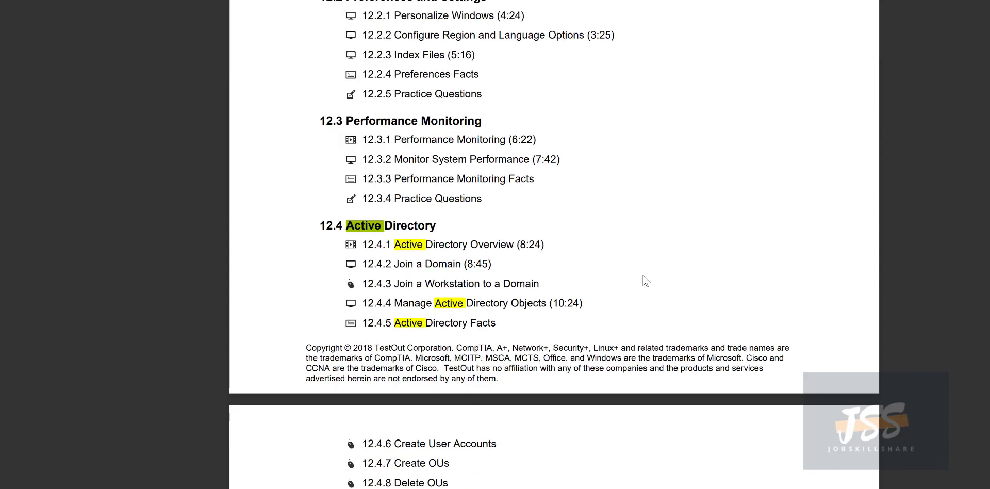
scroll(643, 279, down, 5)
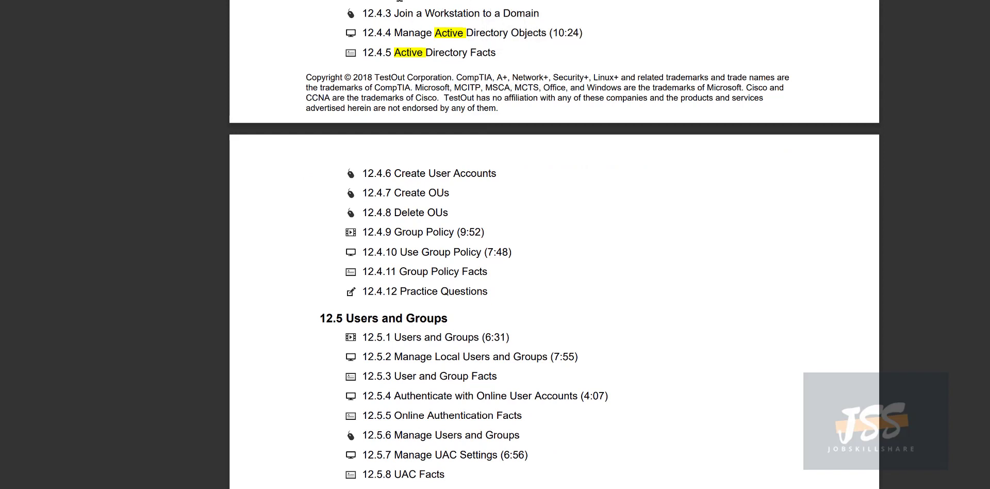
scroll(452, 95, down, 2)
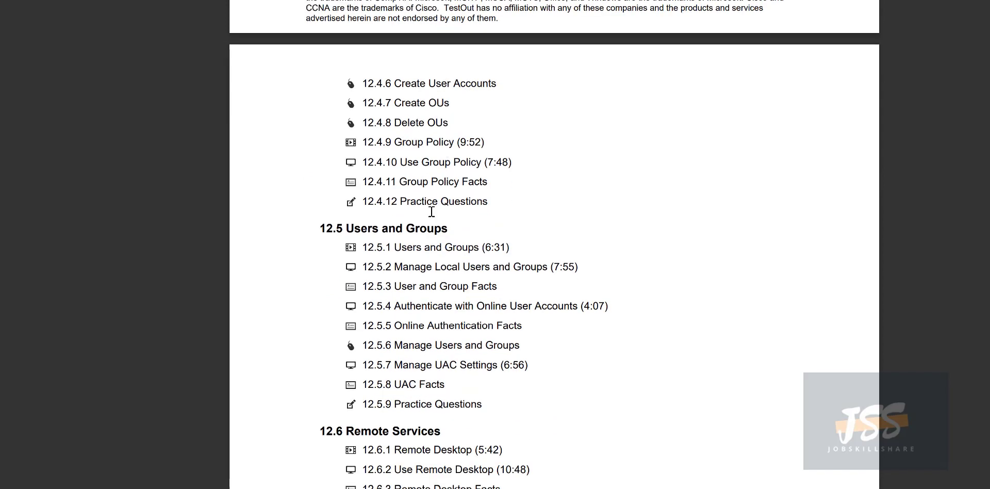
scroll(430, 212, down, 2)
scroll(429, 217, down, 3)
scroll(426, 214, up, 9)
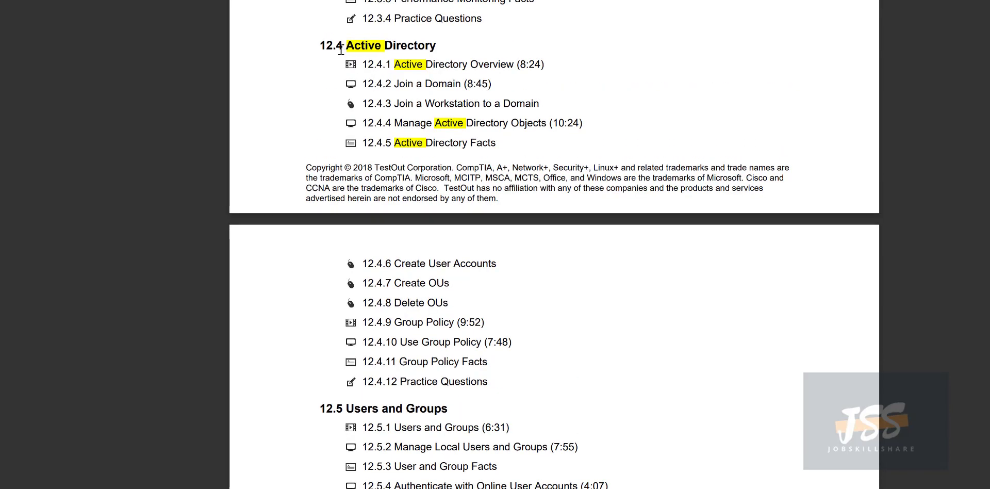
drag(337, 47, 586, 338)
Select just 'Active Directory' in the 12.4 heading.
scroll(586, 338, down, 6)
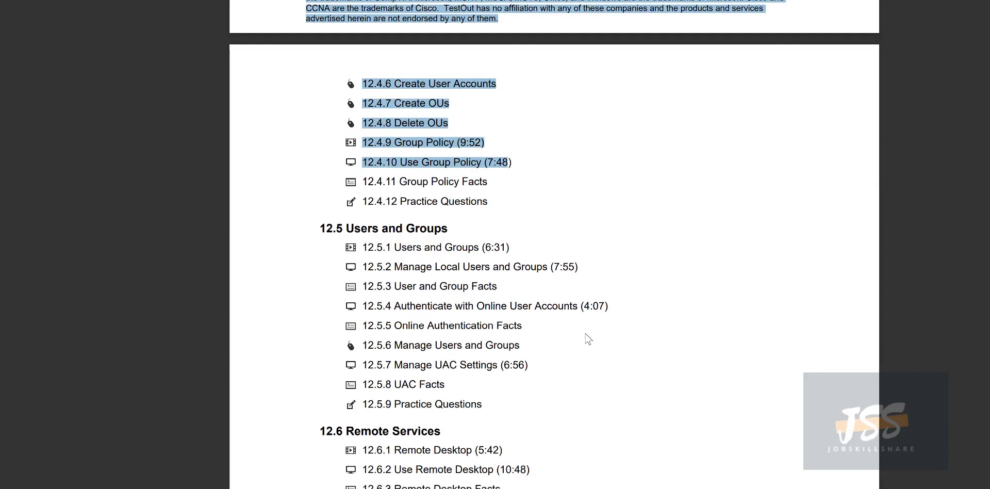
scroll(589, 339, down, 4)
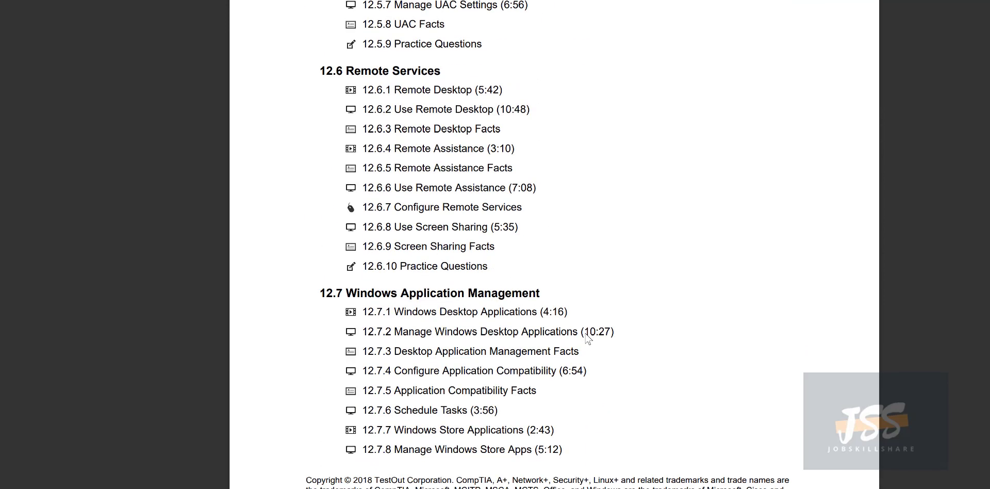
scroll(588, 339, up, 1)
scroll(587, 338, up, 18)
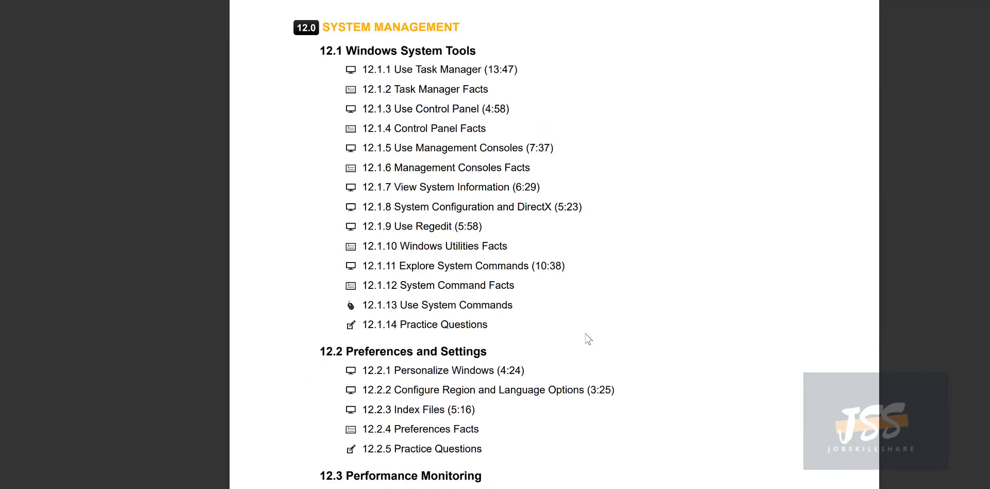
scroll(580, 329, down, 10)
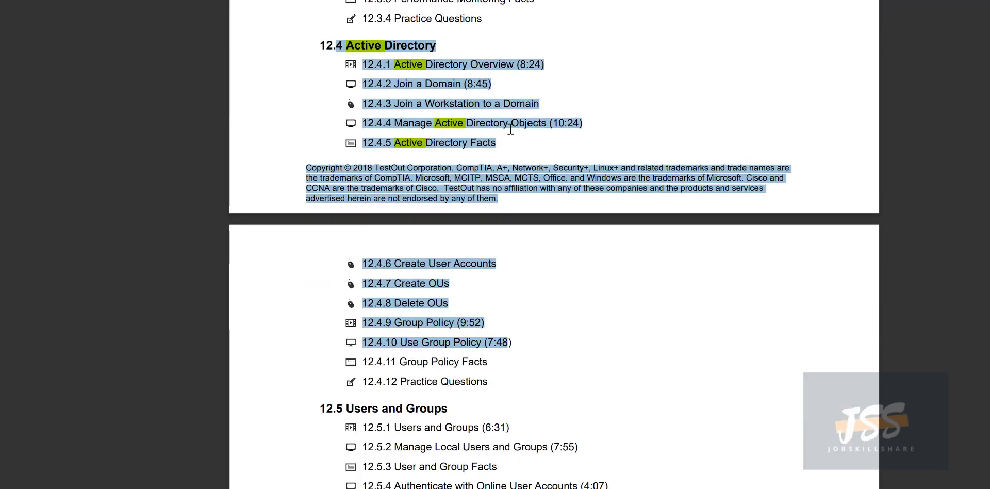
click(397, 73)
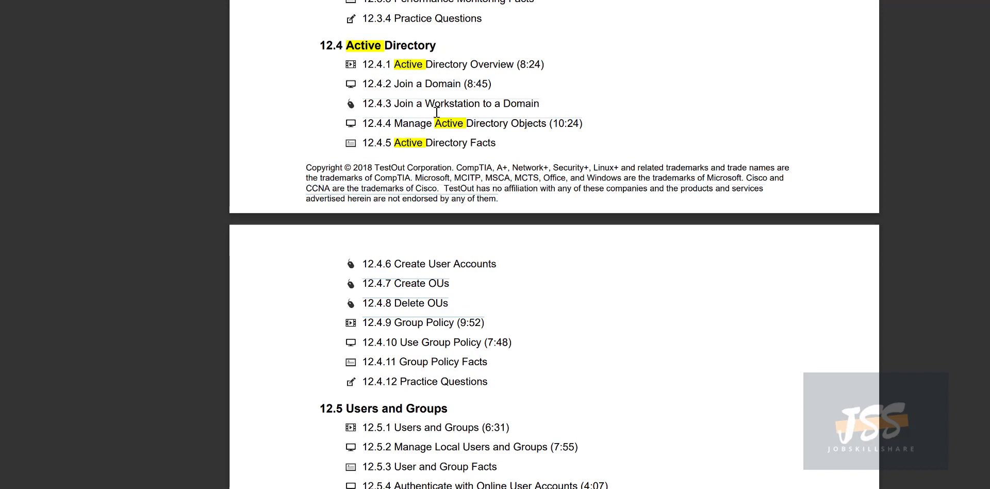
drag(438, 45, 346, 46)
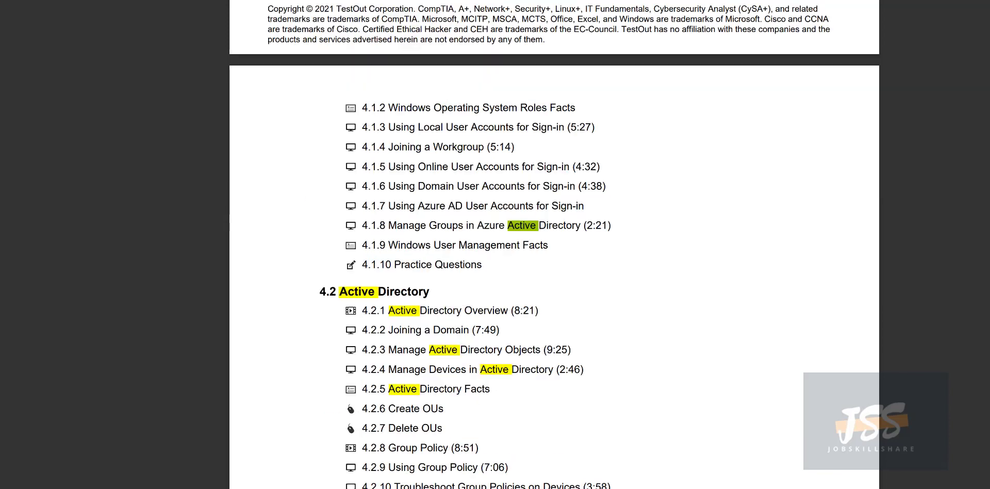
Scroll the 2021 outline and highlight section 4.1 lesson text, such as 4.1.6 Using Domain User Accounts.
scroll(465, 160, down, 1)
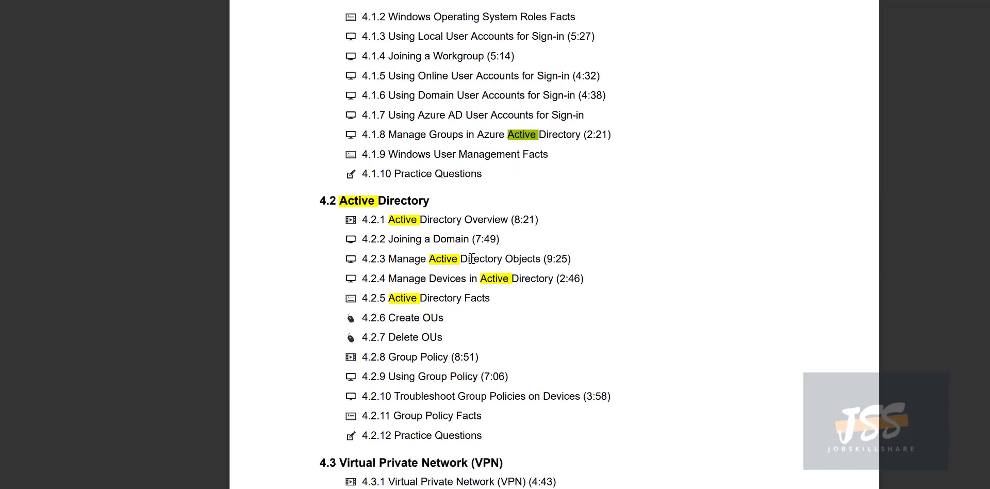
scroll(470, 259, down, 3)
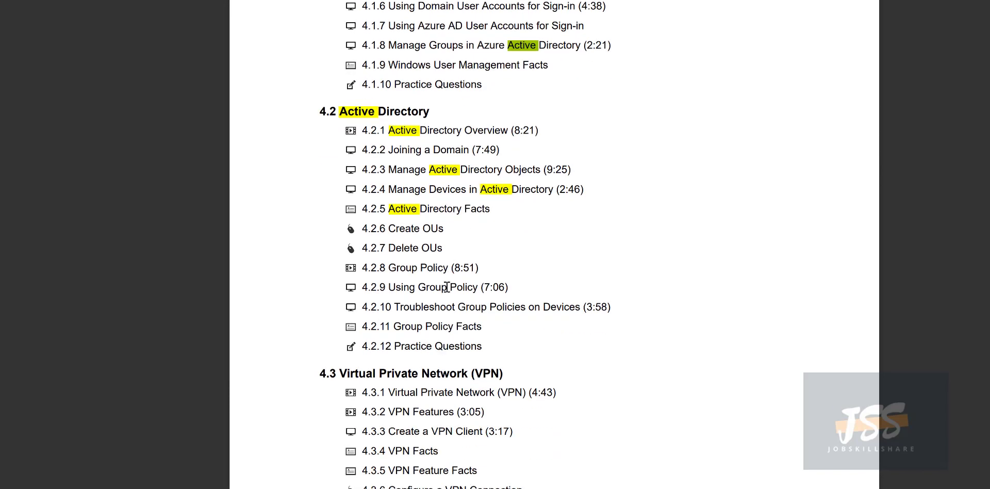
scroll(488, 250, up, 9)
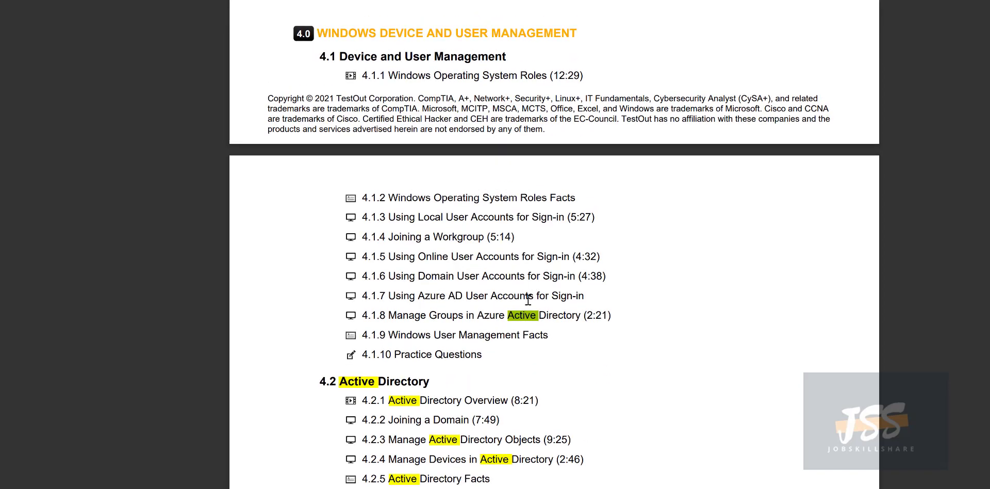
drag(611, 315, 479, 315)
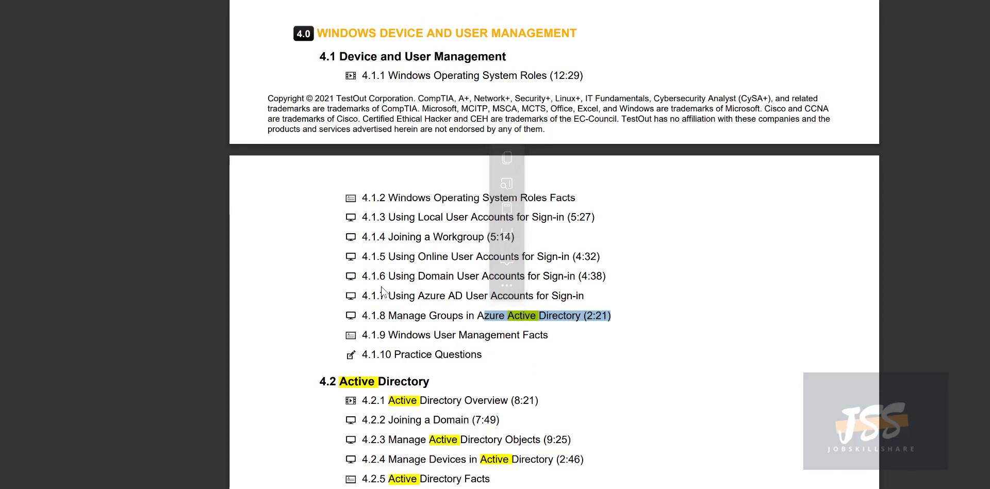
drag(377, 277, 385, 276)
drag(388, 315, 380, 315)
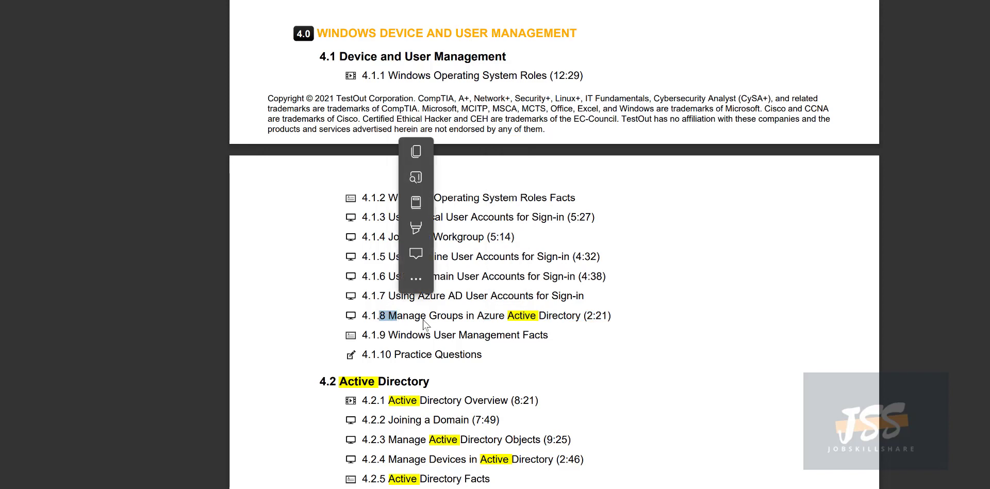
click(458, 323)
drag(390, 276, 524, 277)
drag(389, 256, 396, 256)
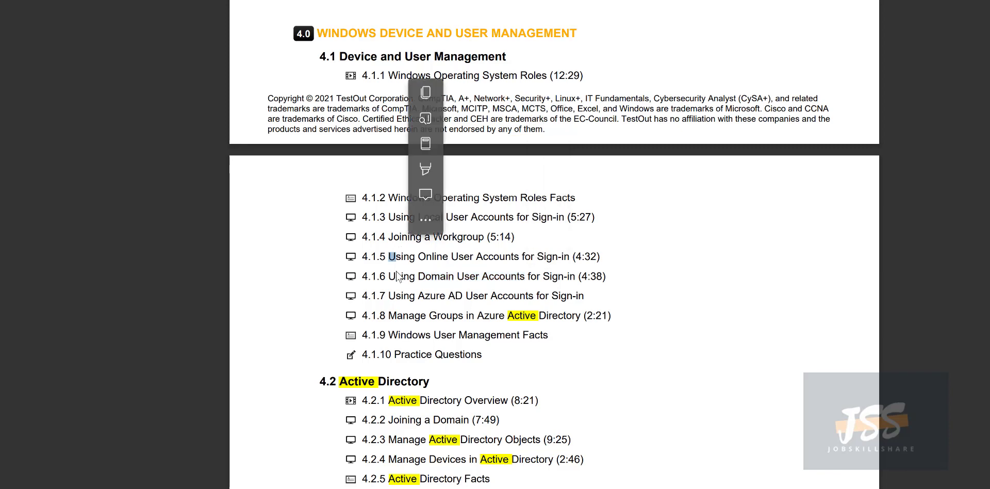
scroll(397, 268, up, 3)
scroll(397, 272, down, 15)
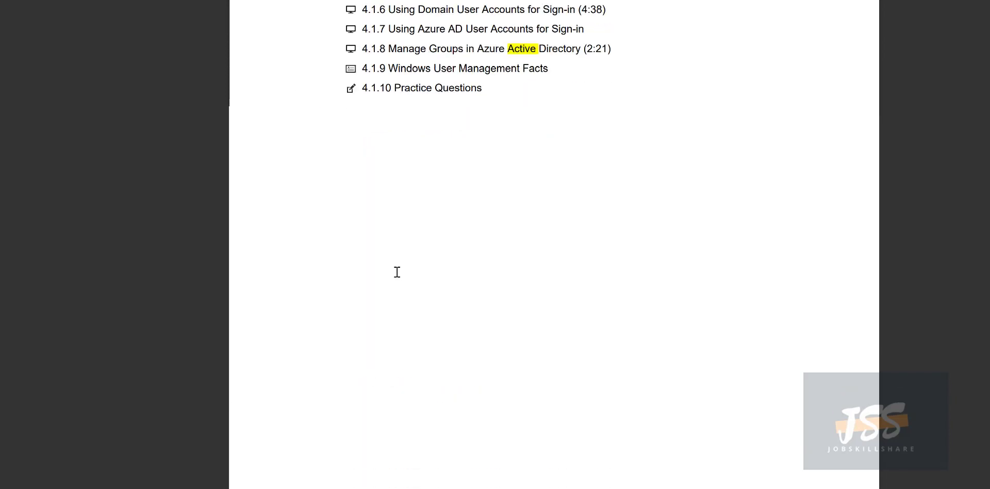
scroll(397, 272, down, 5)
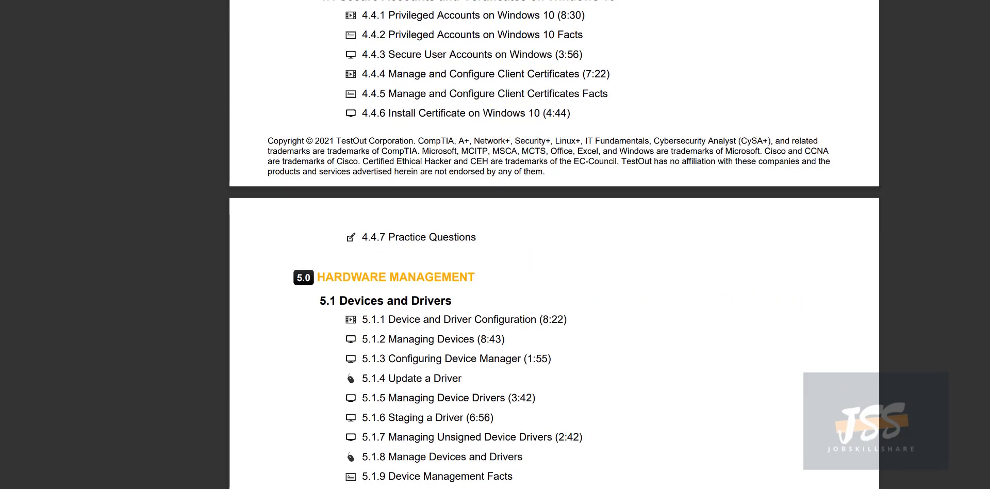
Search the outline for 'active' and jump to the next match.
key(ctrl+f)
text(active)
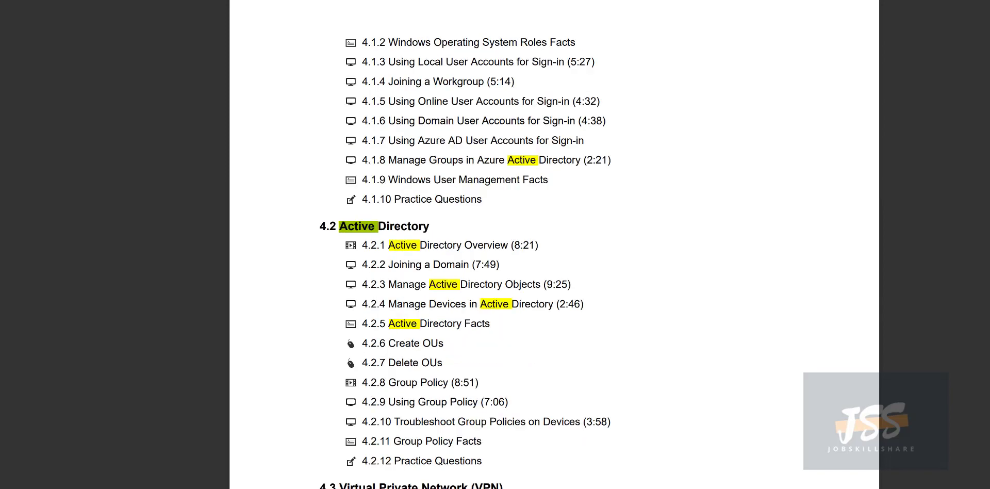
key(Return)
key(Return)
key(Return)
key(Return)
key(Return)
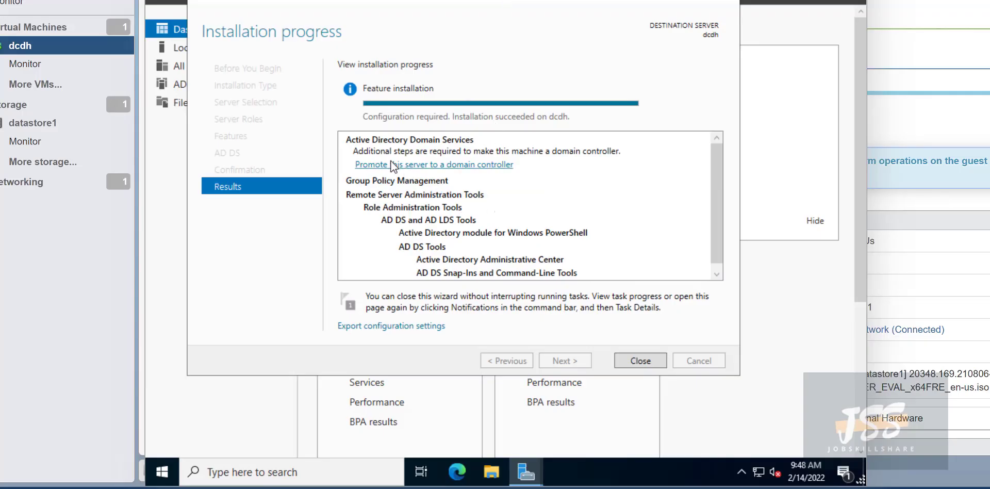
In the promotion wizard, choose 'Add a new forest' with root domain dcdh.jobskillhsare.org and continue.
click(472, 167)
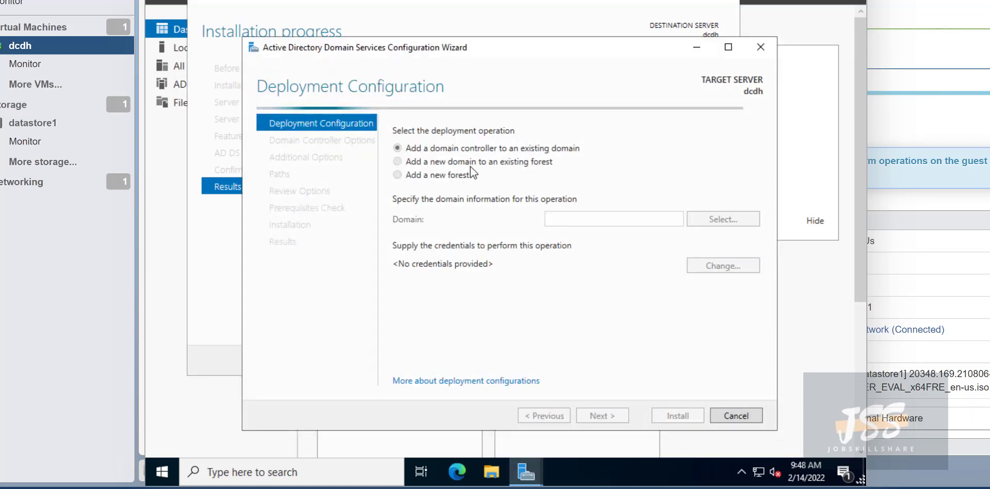
click(397, 175)
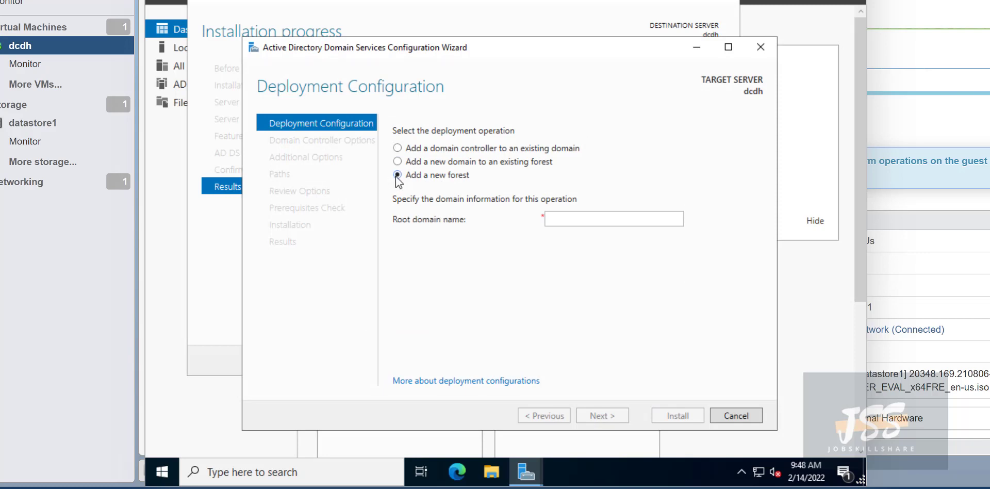
click(622, 221)
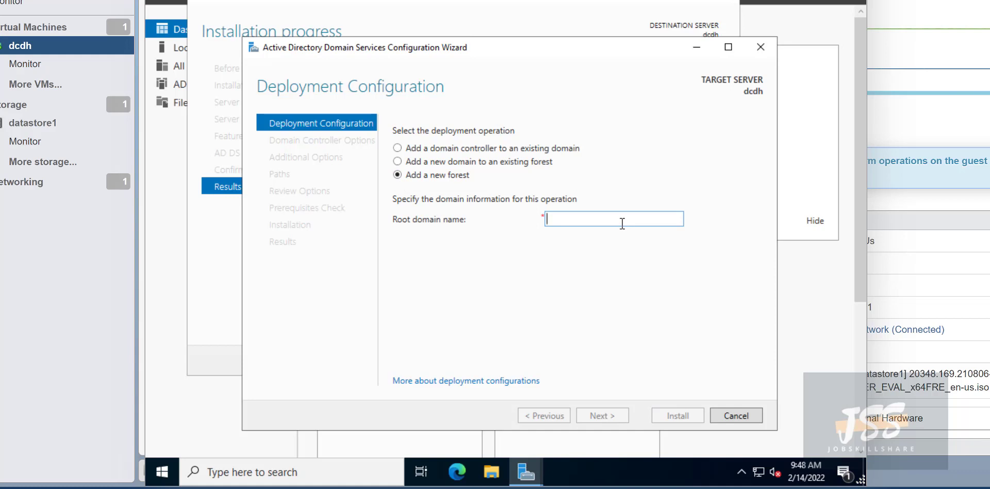
text(dcdh.jo)
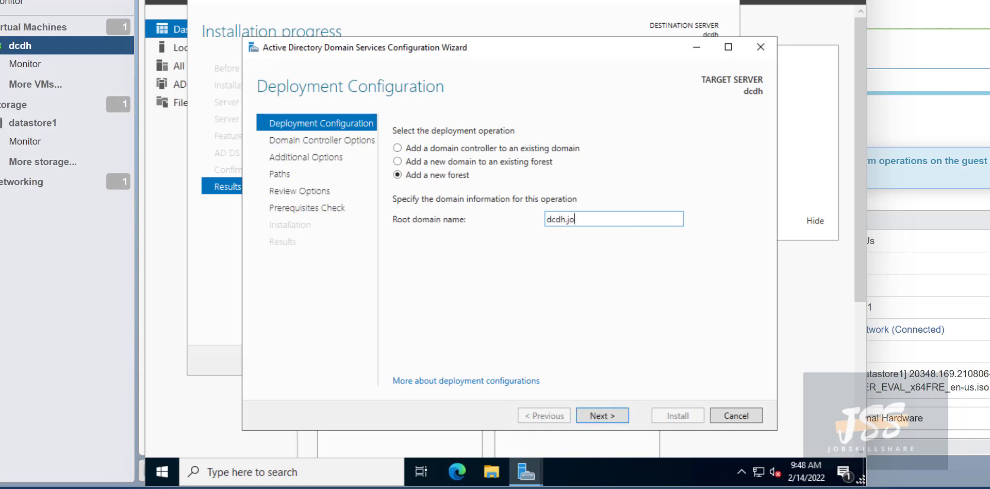
text(bskillhsare.org)
mouse_move(559, 220)
mouse_down()
mouse_move(532, 223)
mouse_move(543, 219)
mouse_up()
click(583, 222)
click(592, 219)
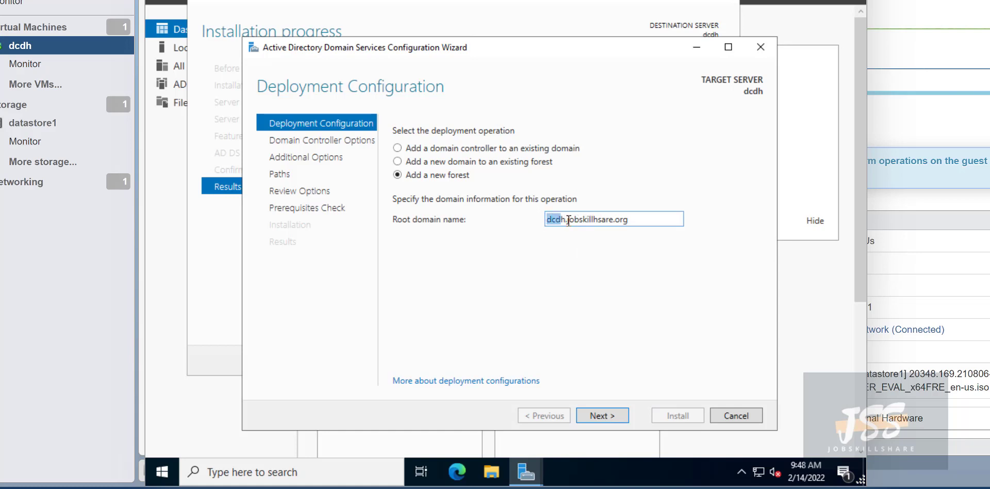
click(567, 219)
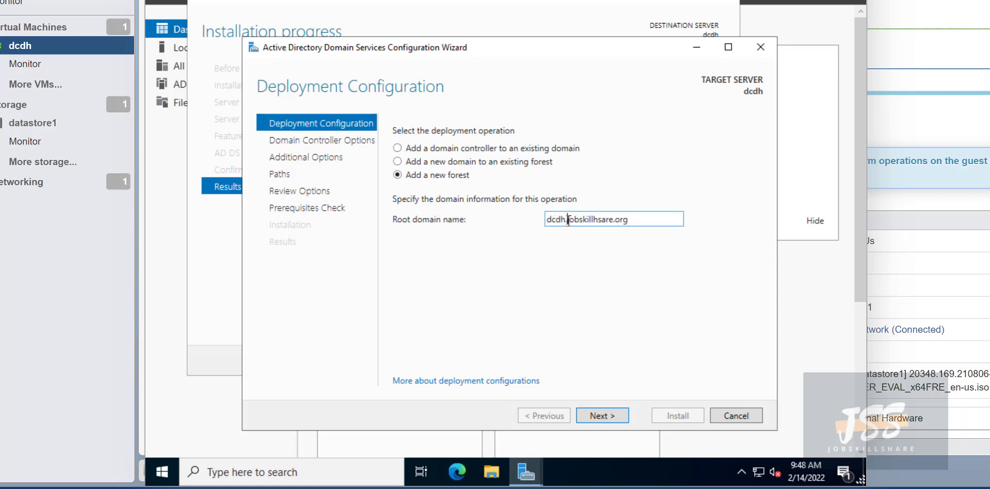
double_click(619, 220)
click(629, 222)
key(Return)
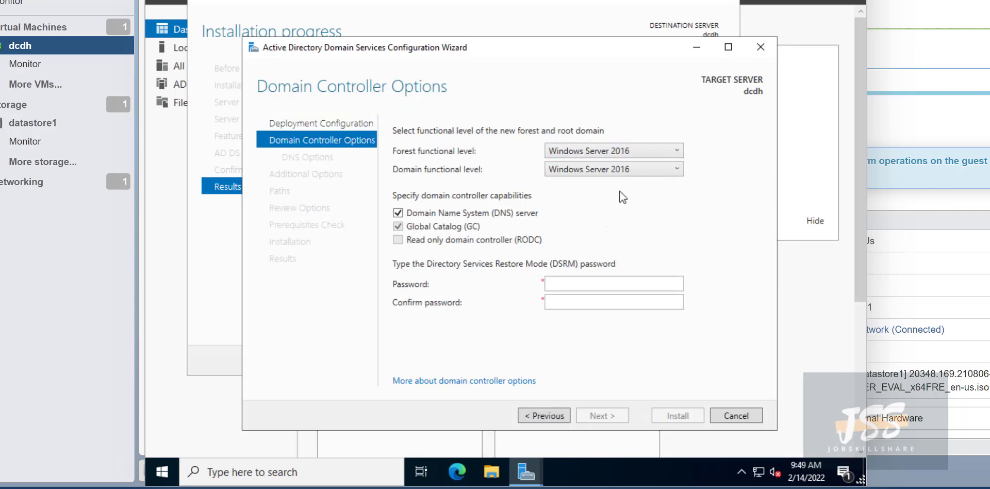
Enter and confirm the Directory Services Restore Mode password, then continue.
click(600, 285)
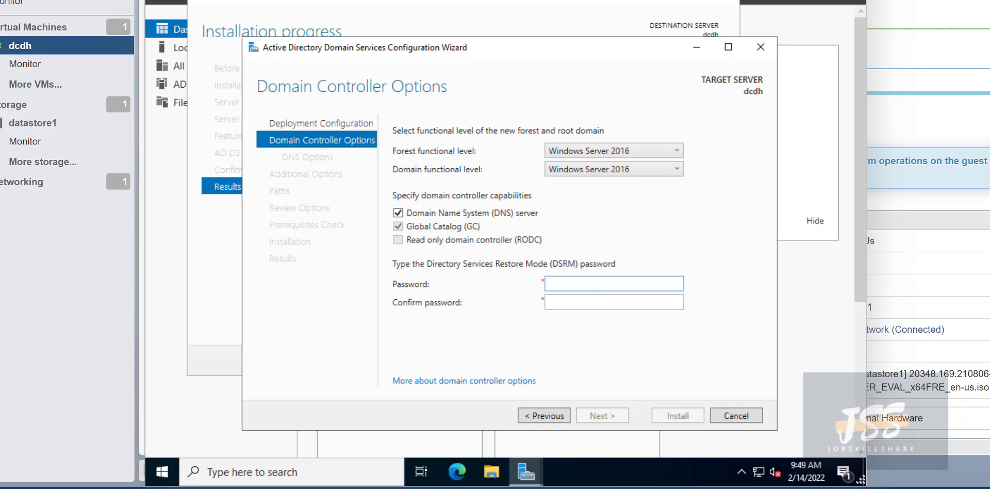
text(Password123)
key(Tab)
text(Password123)
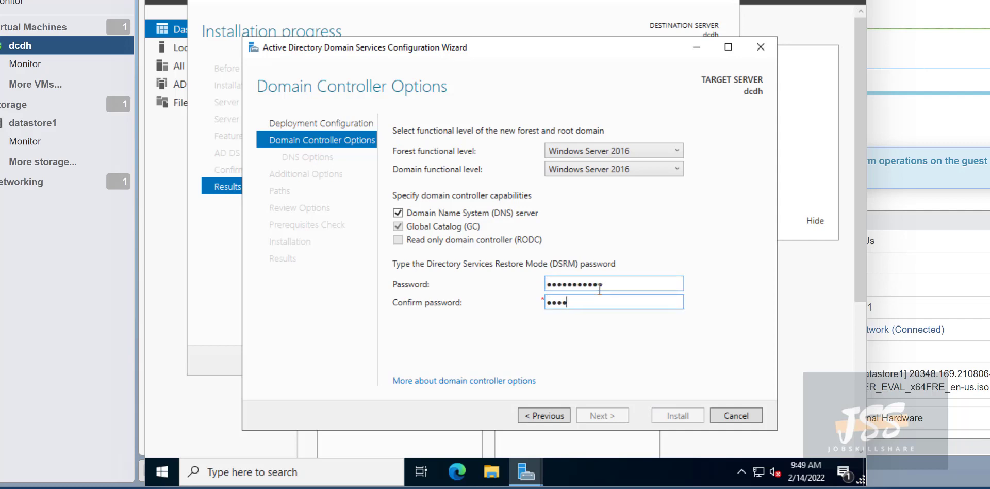
text(3)
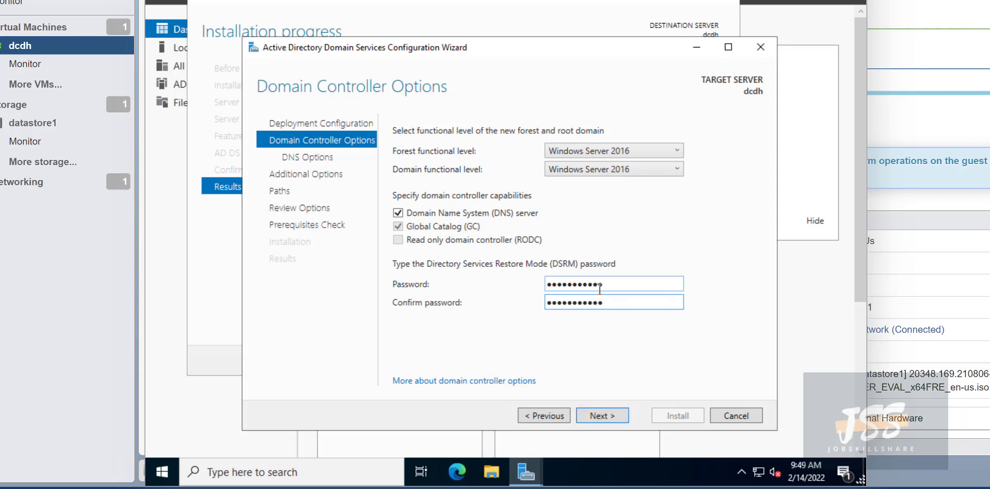
click(603, 416)
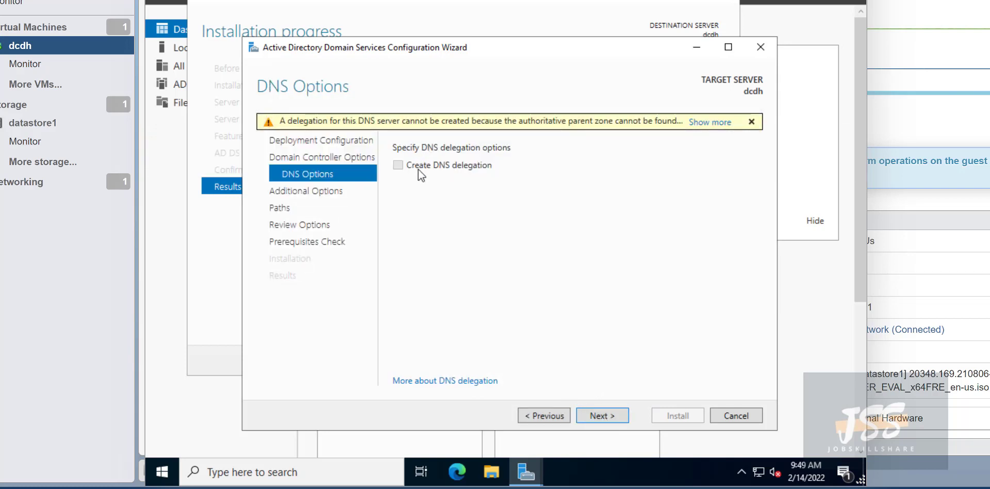
Skip DNS delegation and accept the suggested NetBIOS domain name DCDH0.
click(589, 413)
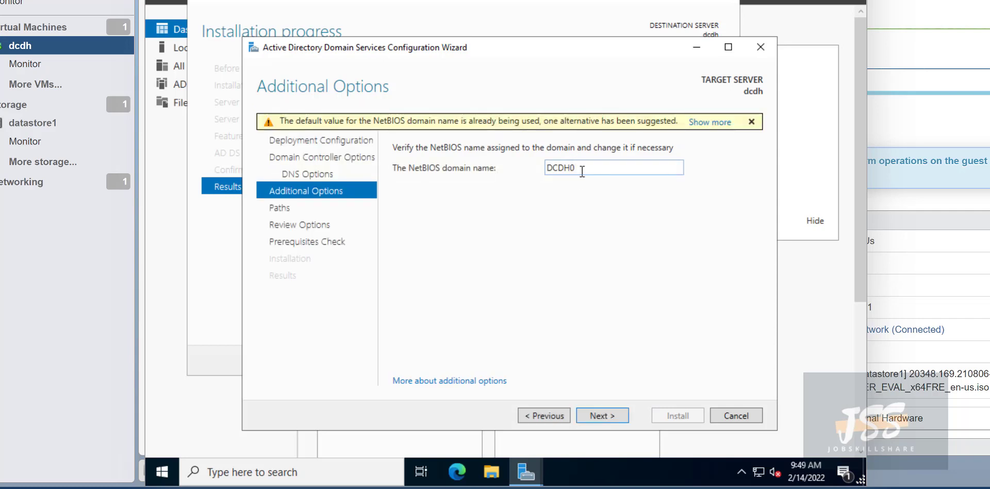
double_click(557, 172)
click(590, 416)
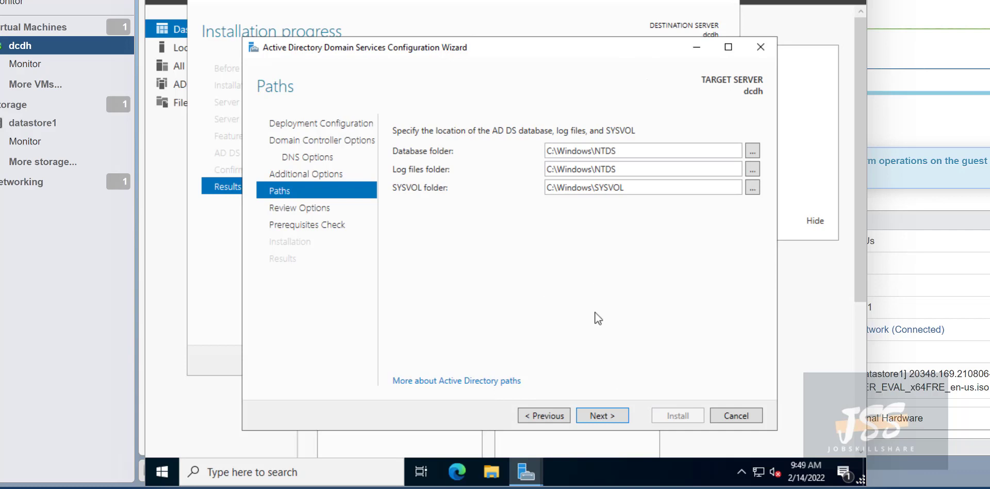
Keep the default C:\Windows NTDS, log and SYSVOL paths and continue to Review Options.
click(602, 416)
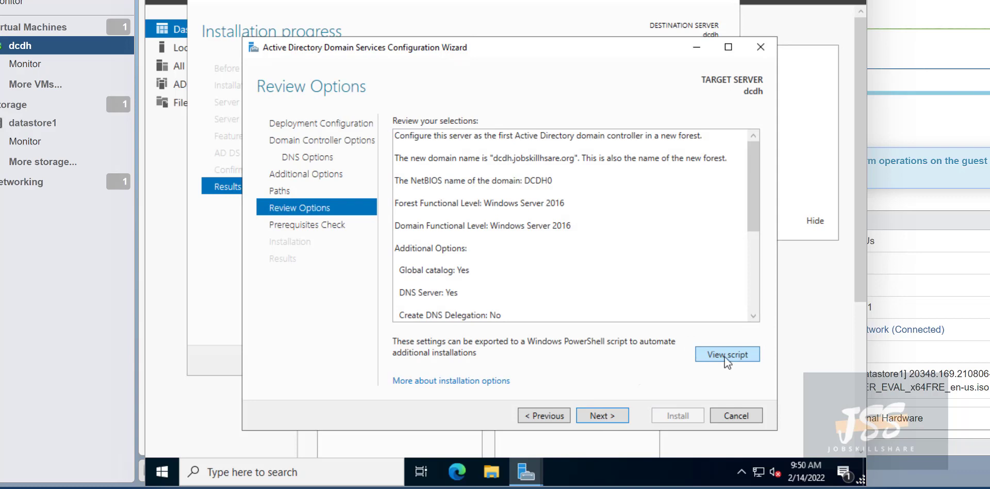
View the generated Install-ADDSForest PowerShell script in Notepad, then minimize it.
click(720, 354)
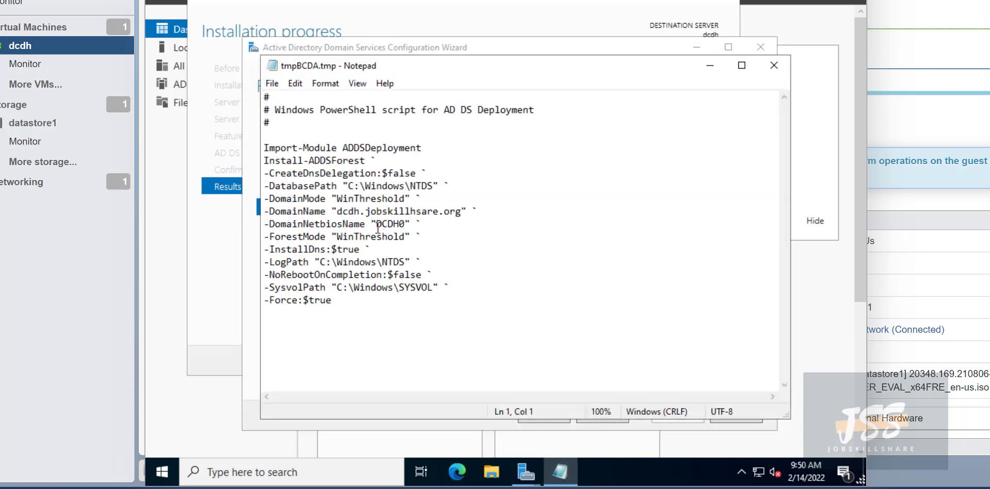
drag(360, 211, 337, 211)
click(365, 249)
drag(380, 307, 264, 148)
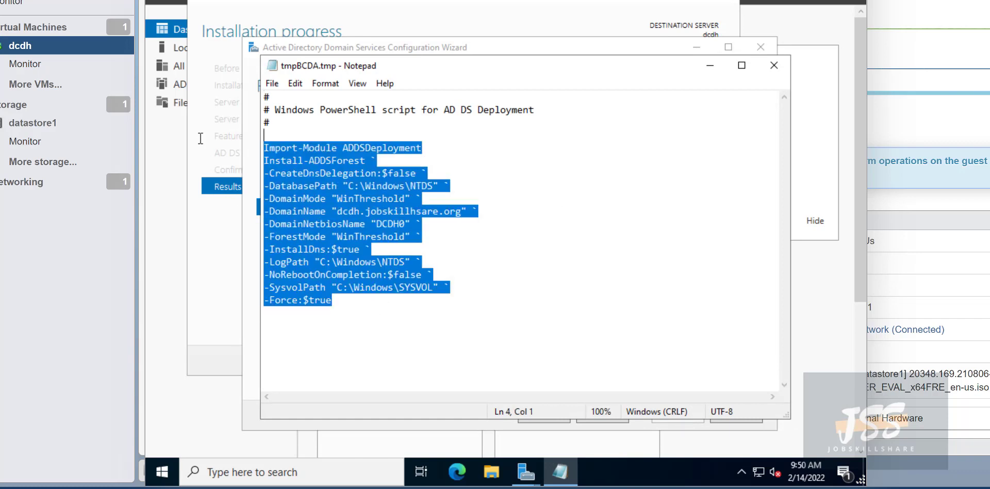
click(709, 65)
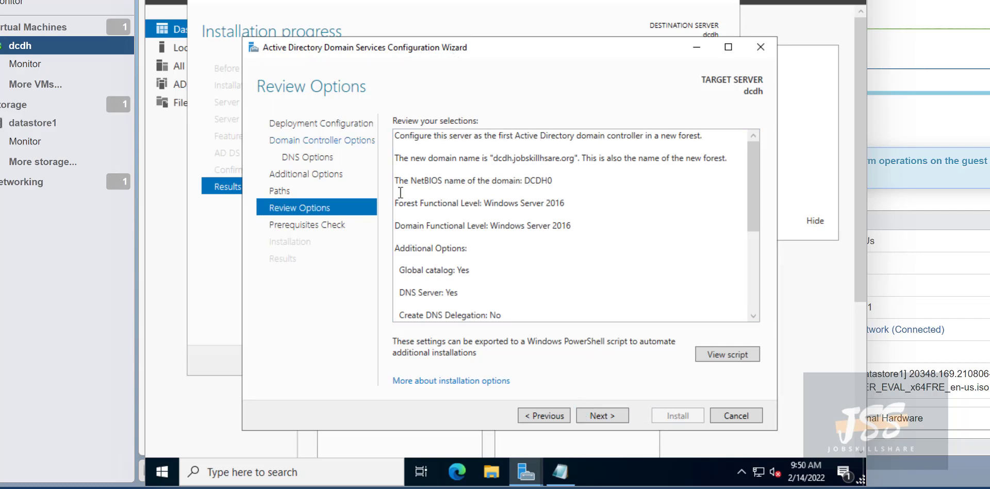
Run the prerequisites check, review its results, and install AD DS on dcdh.
click(612, 417)
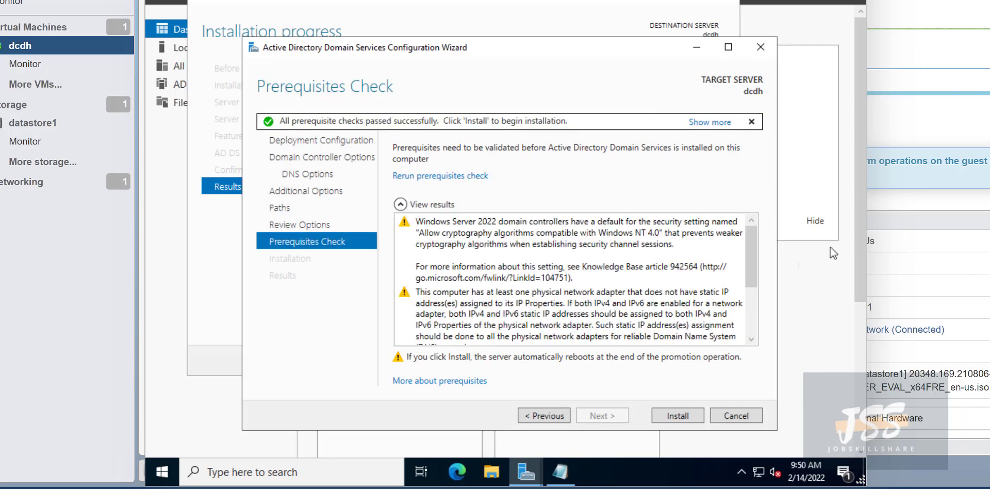
scroll(441, 282, down, 3)
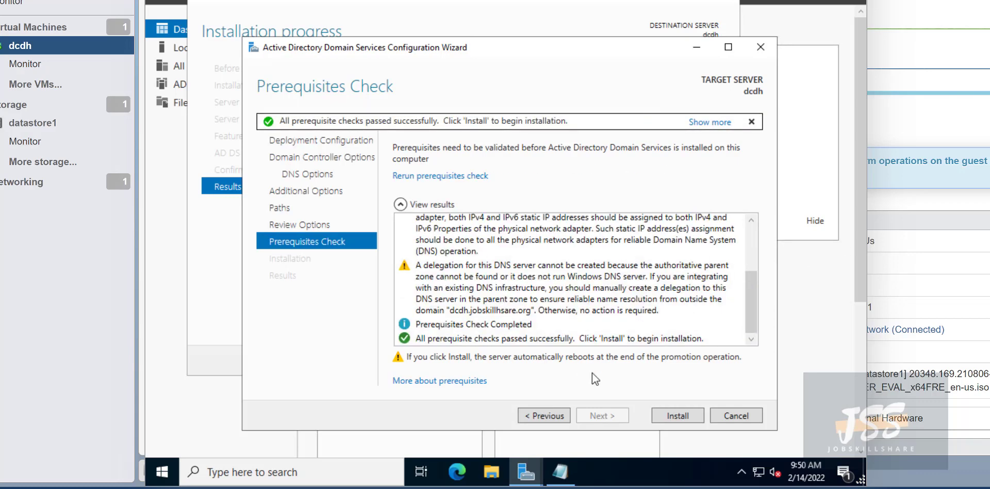
click(674, 418)
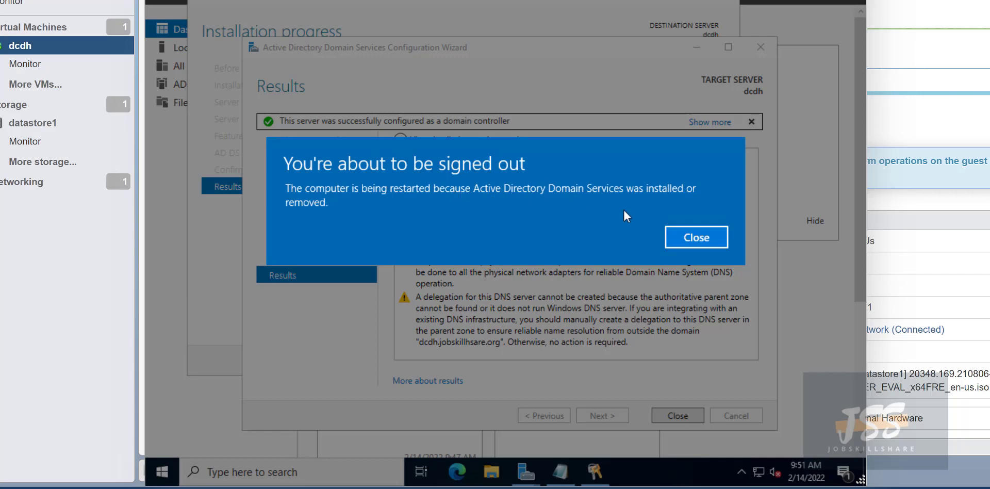
Dismiss the sign-out notice and close the wizard results and installation progress windows.
click(675, 236)
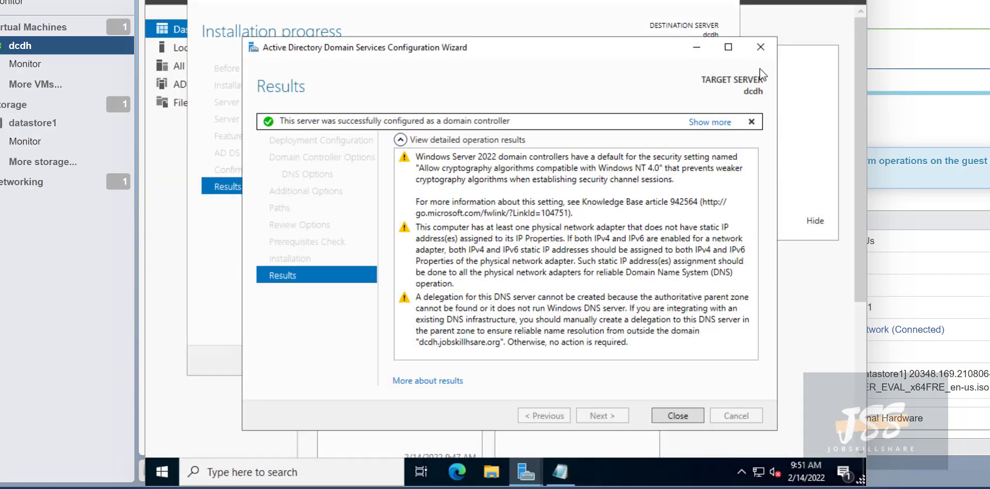
click(768, 47)
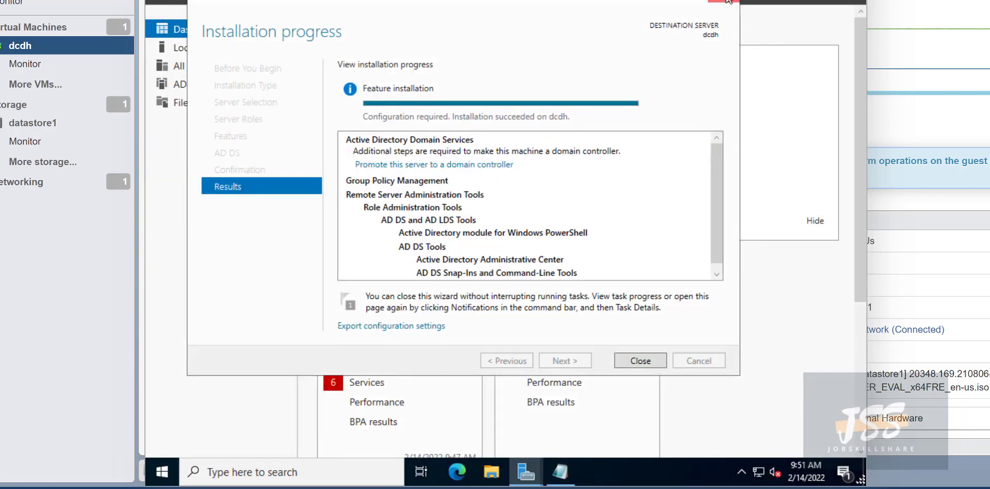
click(727, 2)
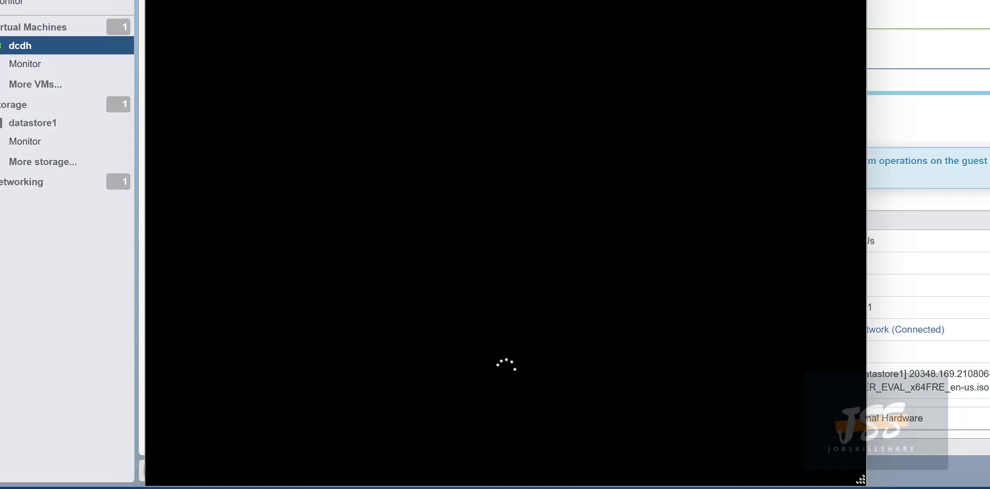
Reposition the VM console window while dcdh restarts to its lock screen.
mouse_move(506, 1)
mouse_down()
mouse_move(615, 1)
mouse_move(490, 1)
mouse_up()
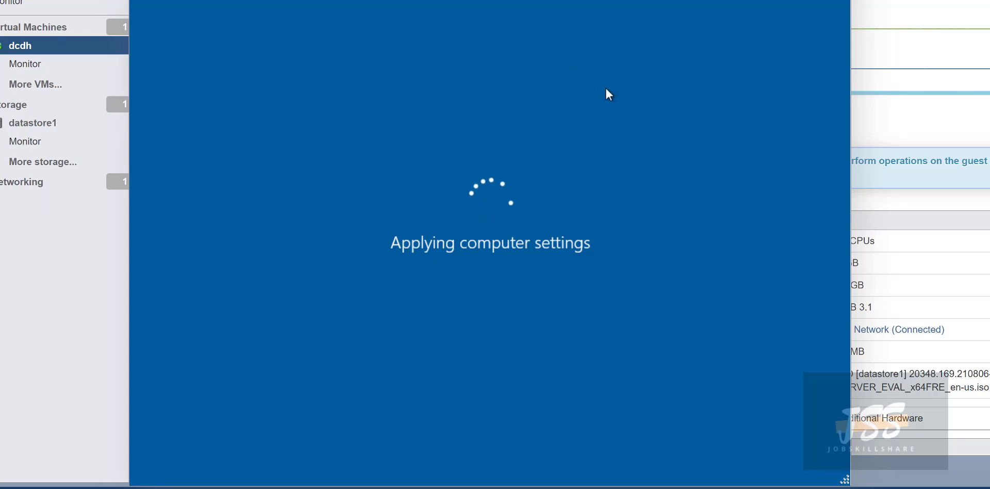
drag(496, 0, 559, 0)
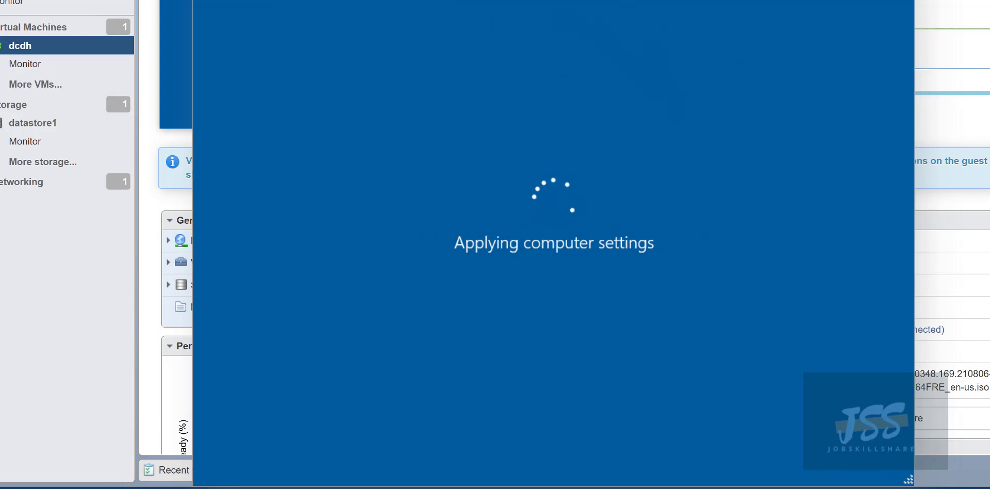
drag(560, 0, 513, 0)
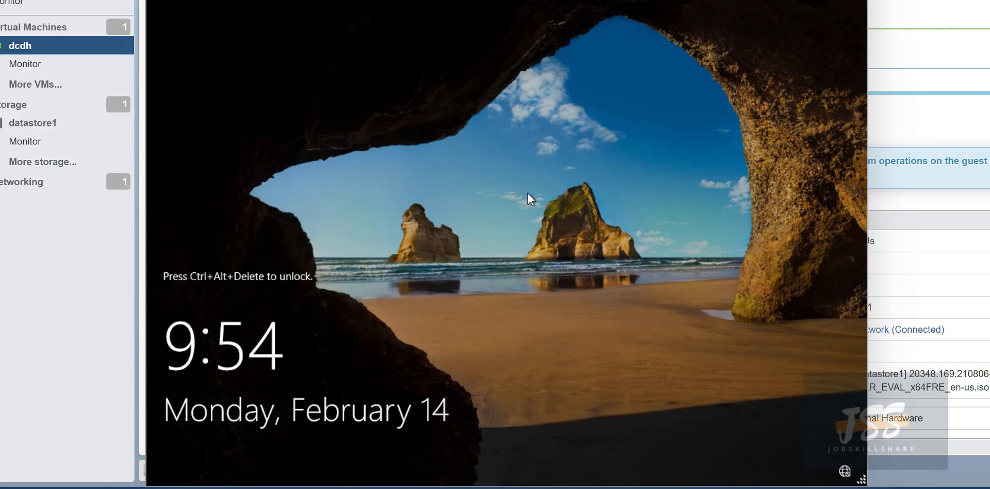
Send Ctrl+Alt+Delete to the dcdh VM through Guest OS > Send keys.
right_click(792, 79)
mouse_move(866, 90)
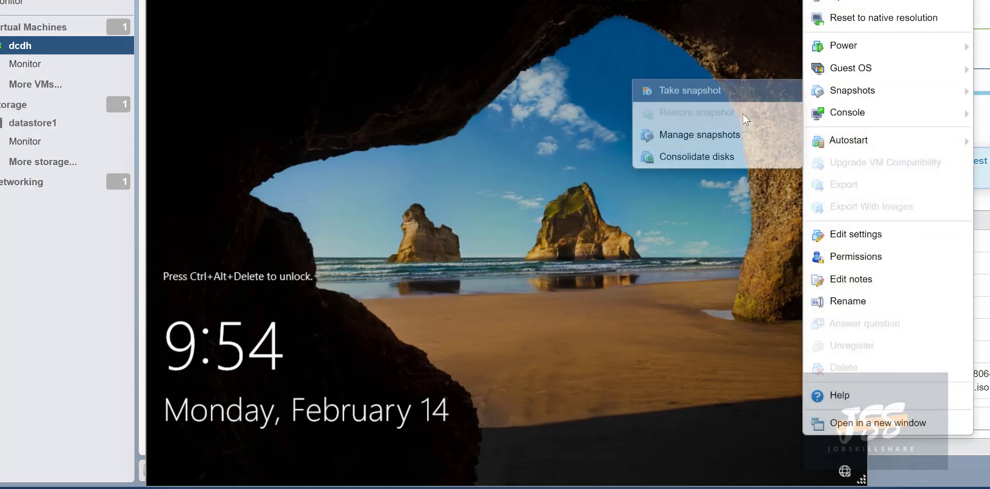
mouse_move(828, 70)
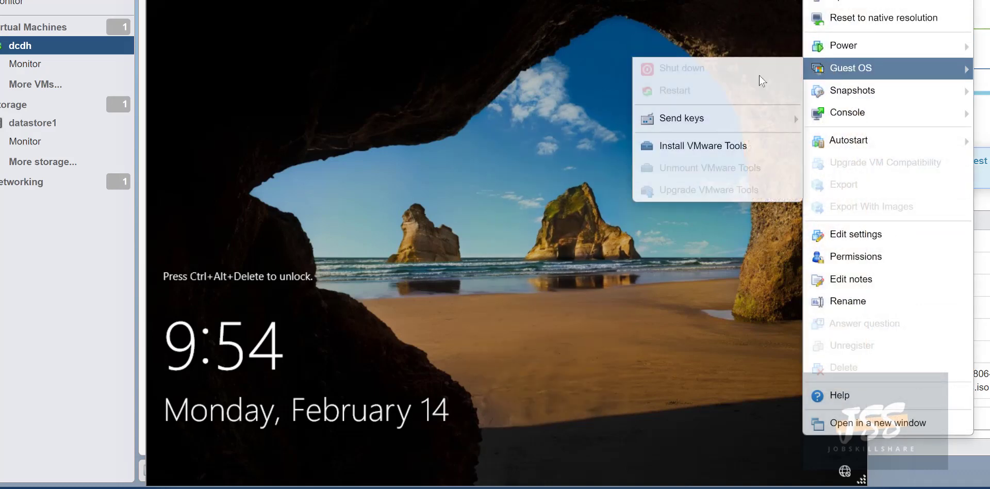
mouse_move(722, 118)
click(592, 126)
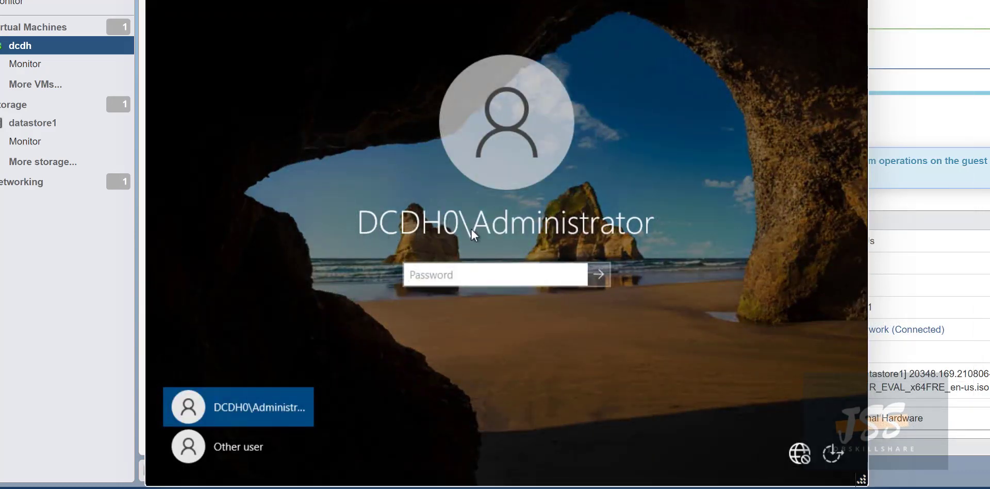
Sign in to dcdh as DCDH0\Administrator with the domain account password.
click(245, 449)
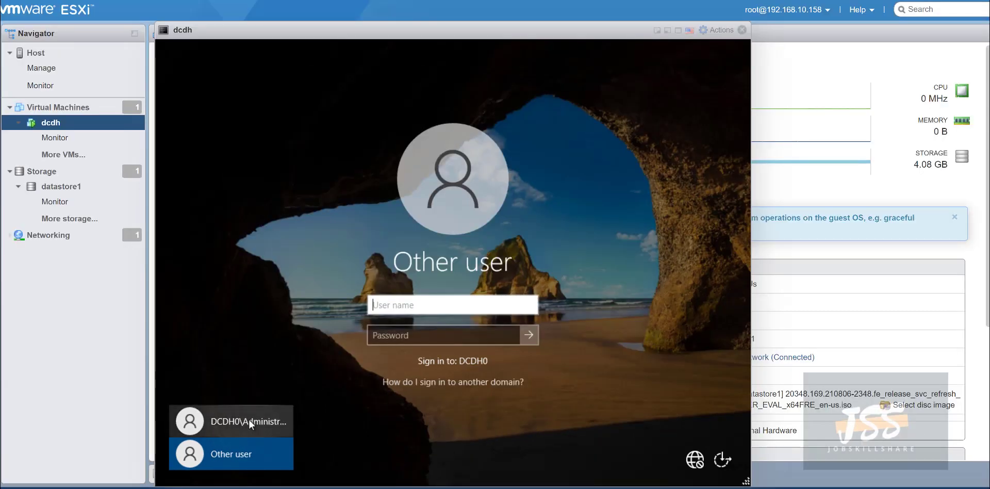
click(260, 403)
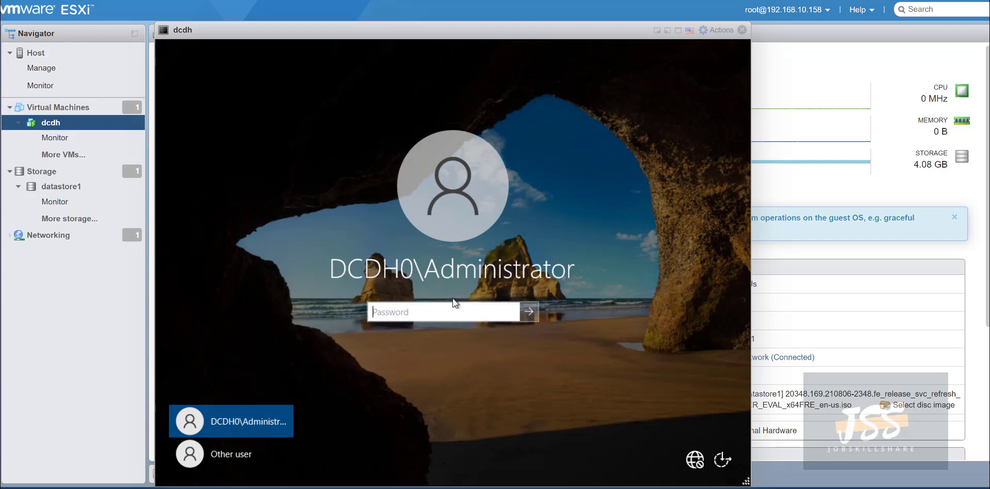
text(**********)
key(Return)
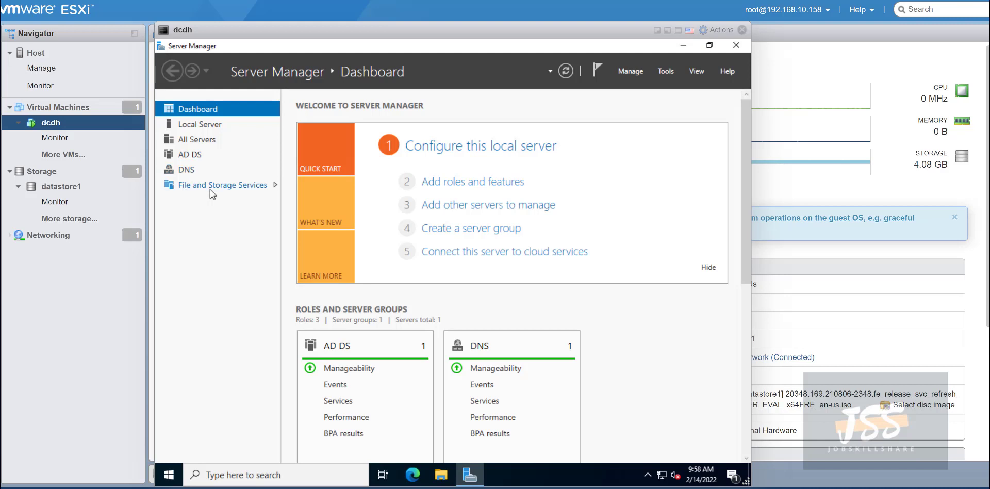
Launch Active Directory Users and Computers from Server Manager's Tools menu.
click(669, 72)
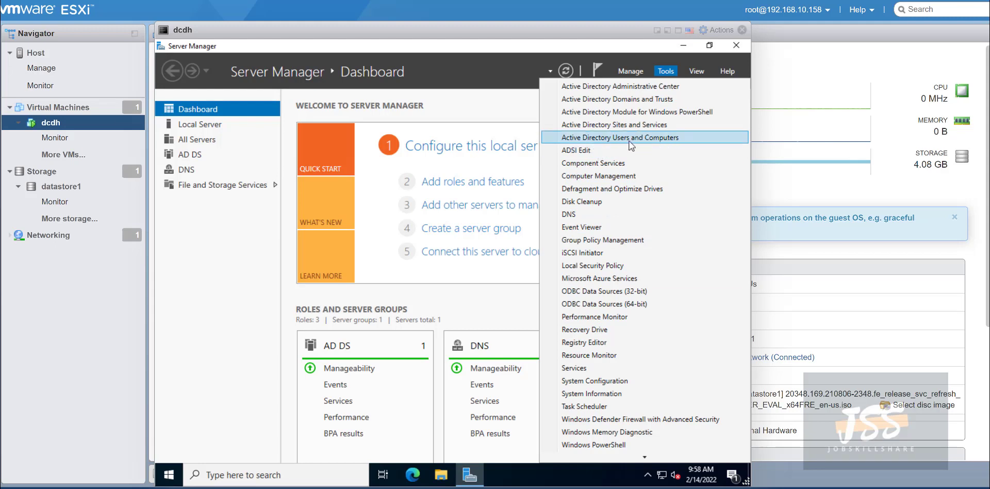
click(639, 141)
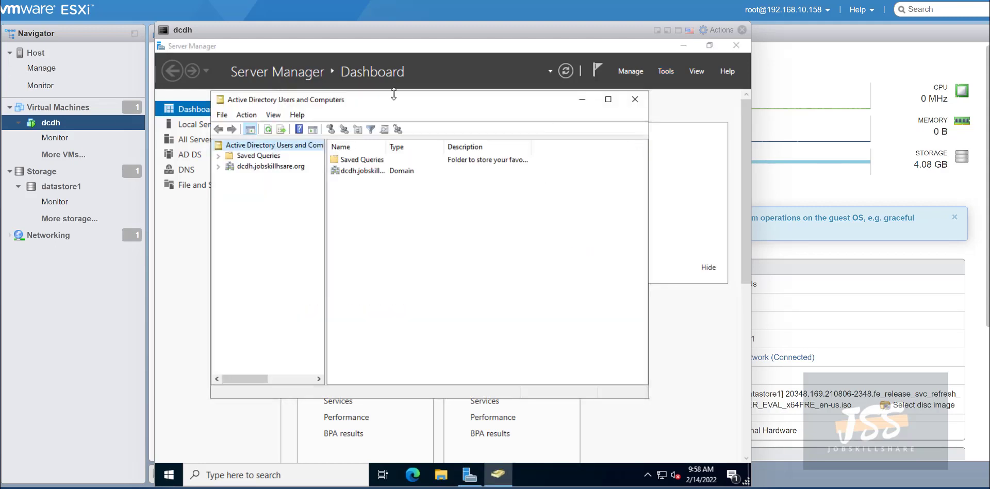
Expand dcdh.jobskillshare.org and display its Users container, adjusting the window size and position.
drag(371, 103, 400, 119)
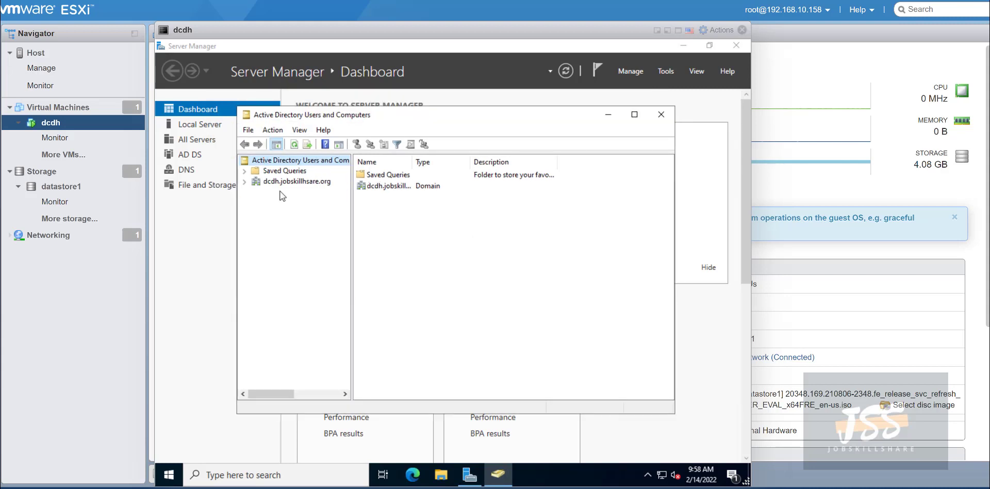
click(245, 182)
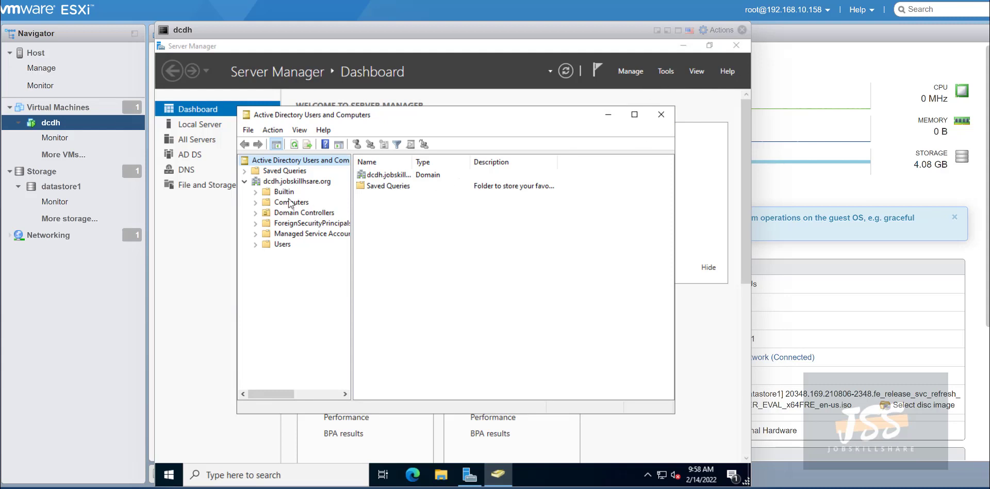
click(273, 245)
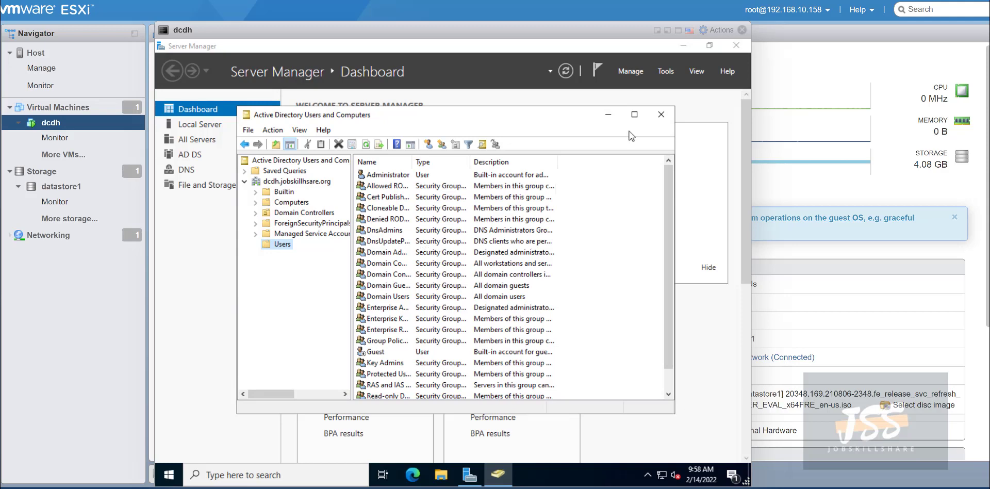
click(634, 114)
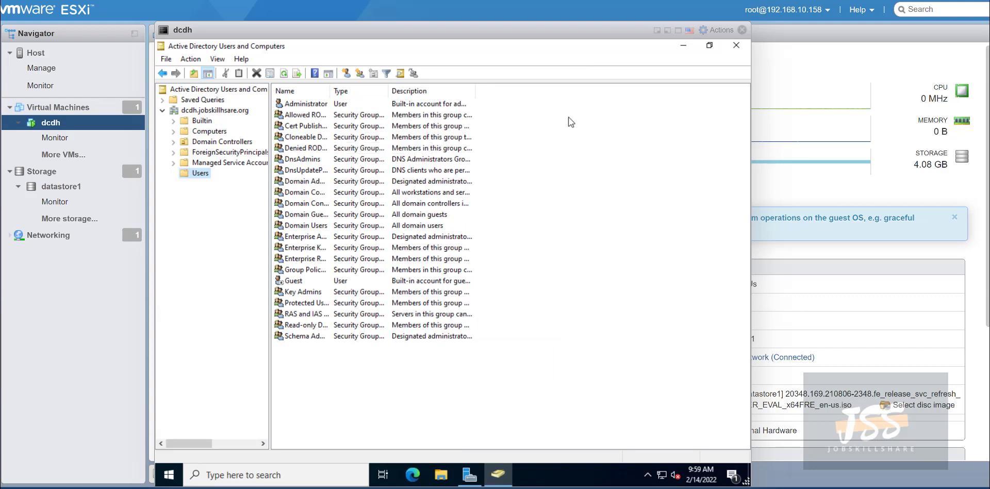
click(709, 45)
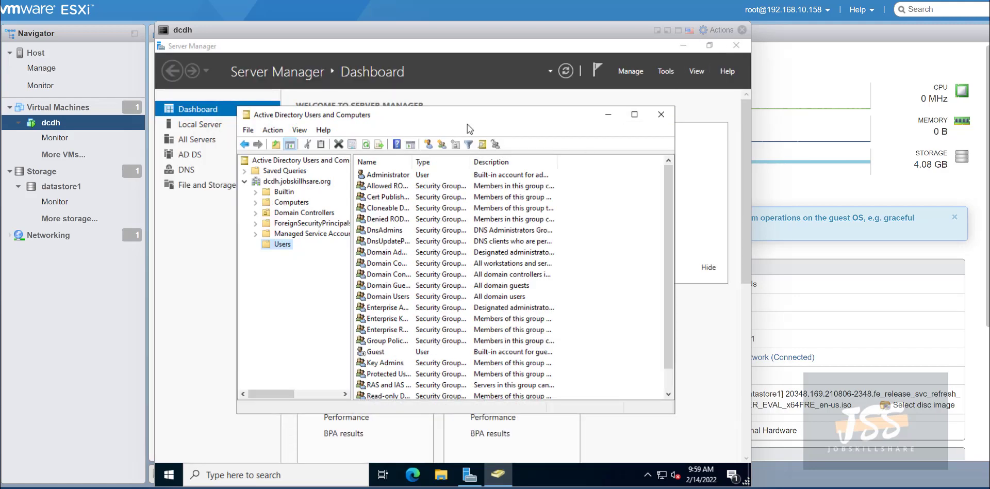
mouse_move(462, 113)
mouse_down()
mouse_move(555, 113)
mouse_move(449, 114)
mouse_up()
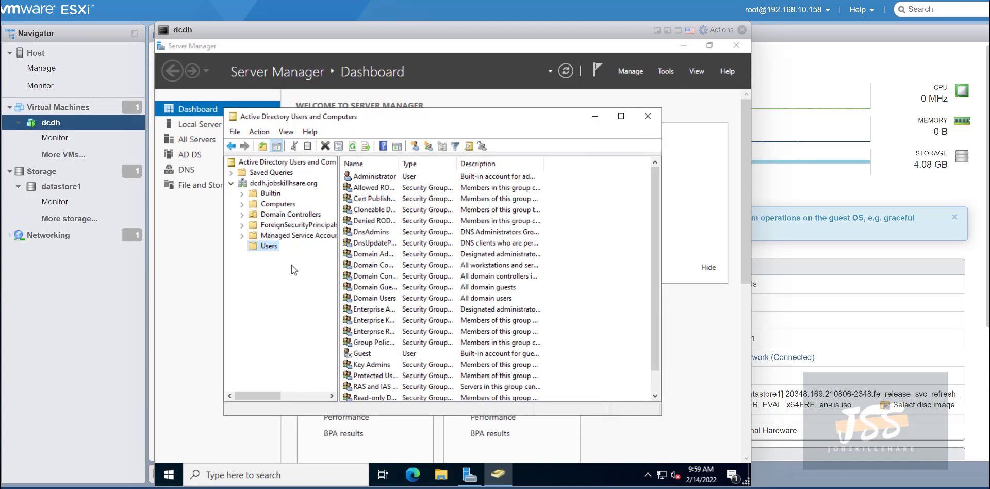
Start a new user object in the Users container via New > User.
right_click(268, 244)
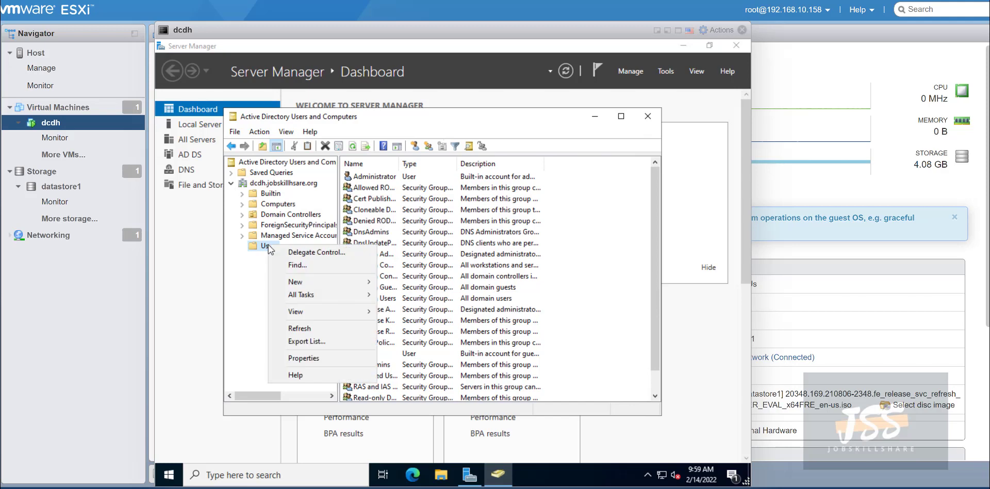
mouse_move(314, 280)
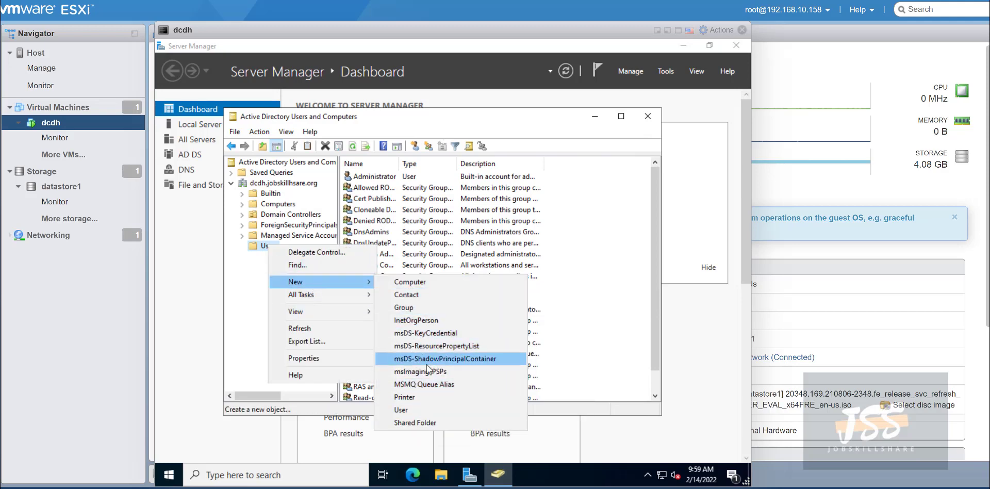
click(429, 410)
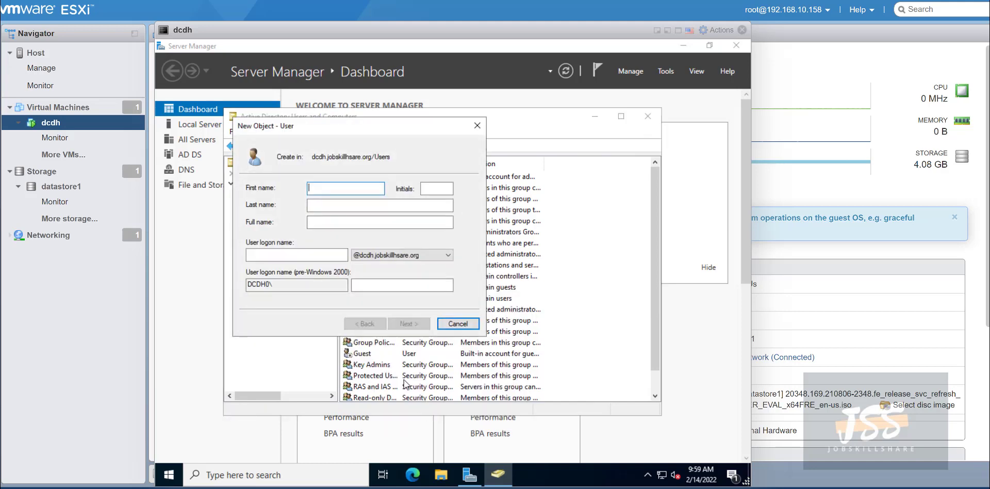
drag(391, 161, 414, 170)
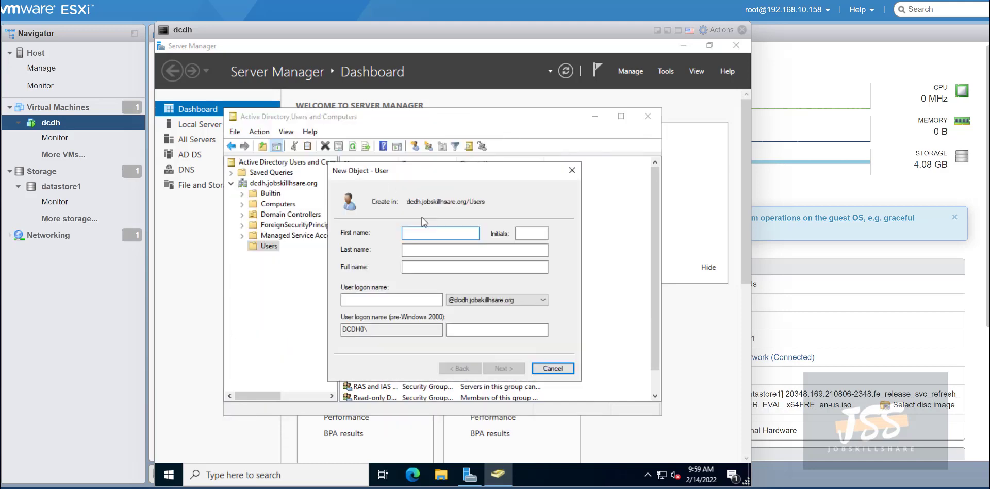
Enter first name 'help', last name 'desk' and user logon name 'helpdesk'.
text(helpde)
key(BackSpace)
key(BackSpace)
key(BackSpace)
key(Tab)
click(462, 237)
text(p)
key(Tab)
key(Tab)
text(desk)
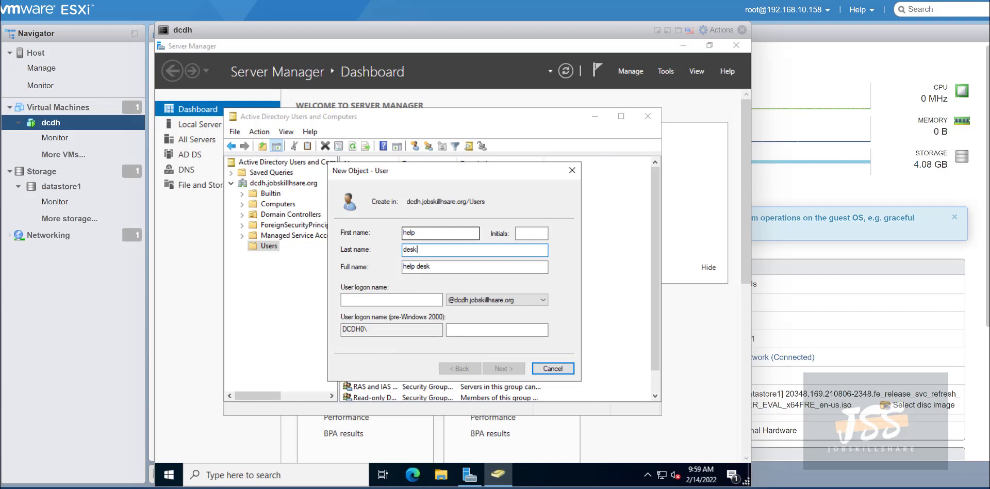
click(400, 296)
text(helpdesk)
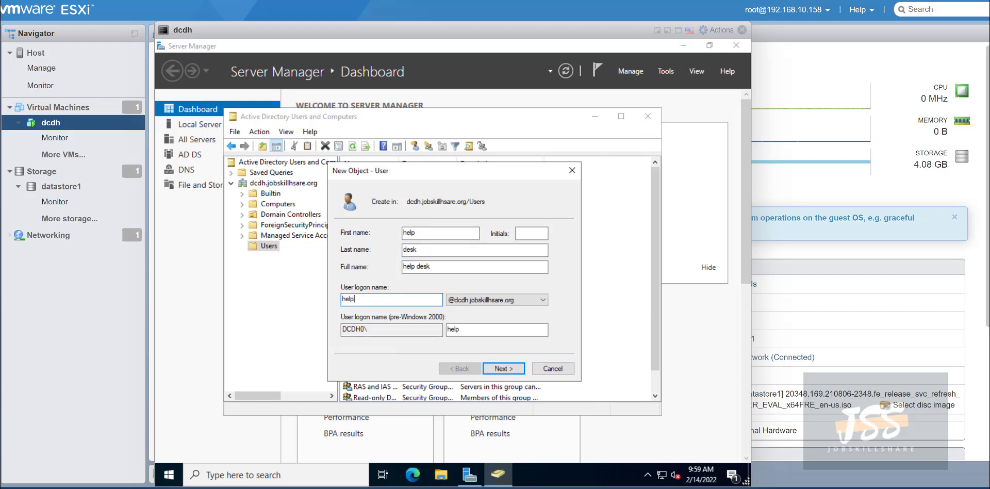
Check the helpdesk logon name and its domain suffix, then continue to the password page.
click(485, 303)
click(481, 310)
click(375, 302)
drag(333, 300, 306, 299)
click(364, 304)
double_click(364, 304)
click(503, 368)
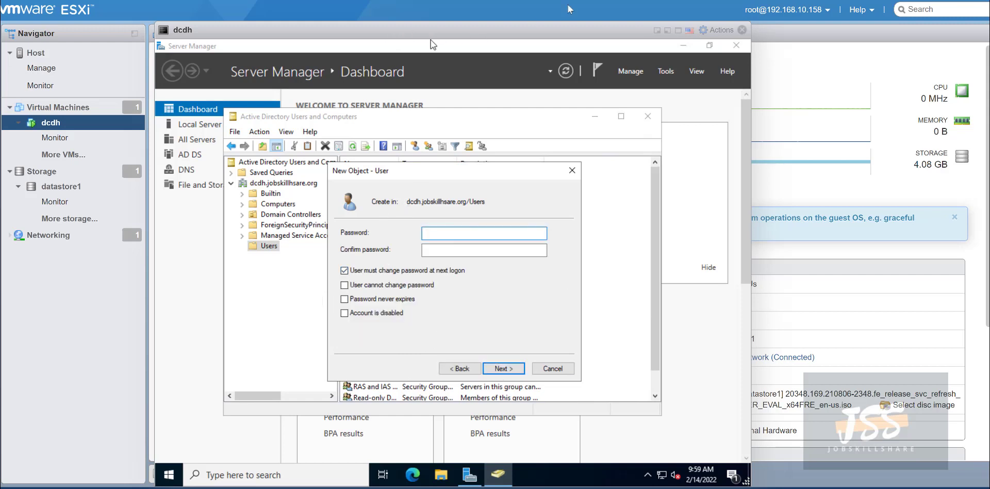
Set and confirm the password, with no change required at next logon, and finish the user.
click(344, 270)
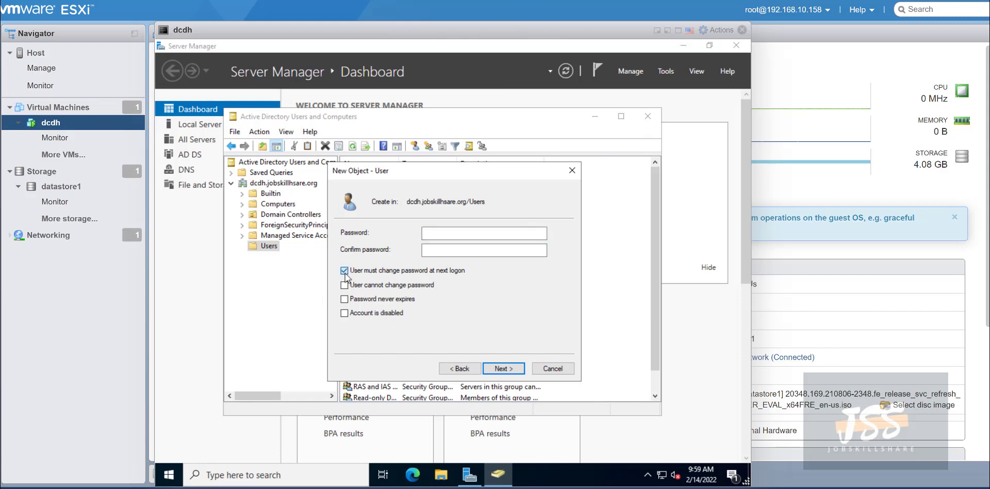
click(440, 229)
text(•••••)
key(BackSpace)
key(BackSpace)
key(BackSpace)
key(BackSpace)
key(BackSpace)
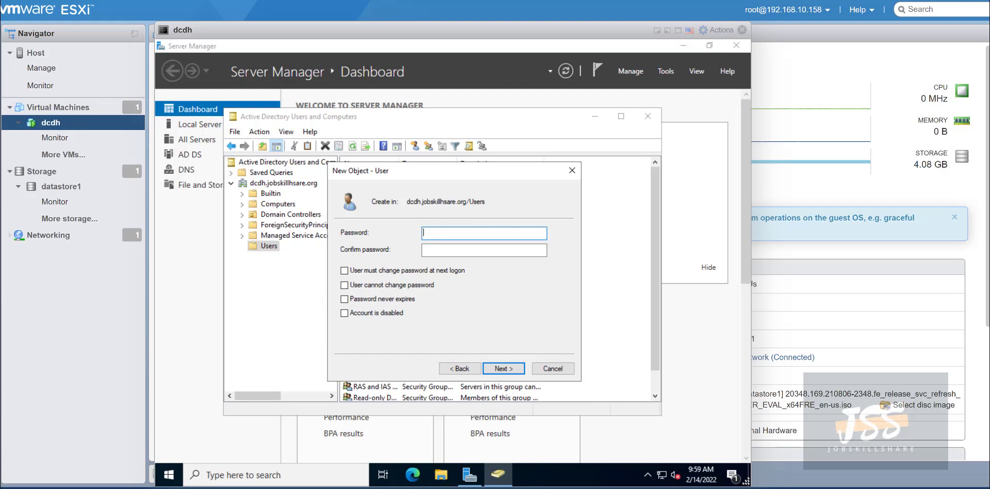
text(•••••••••••)
key(Tab)
text(••••••••••)
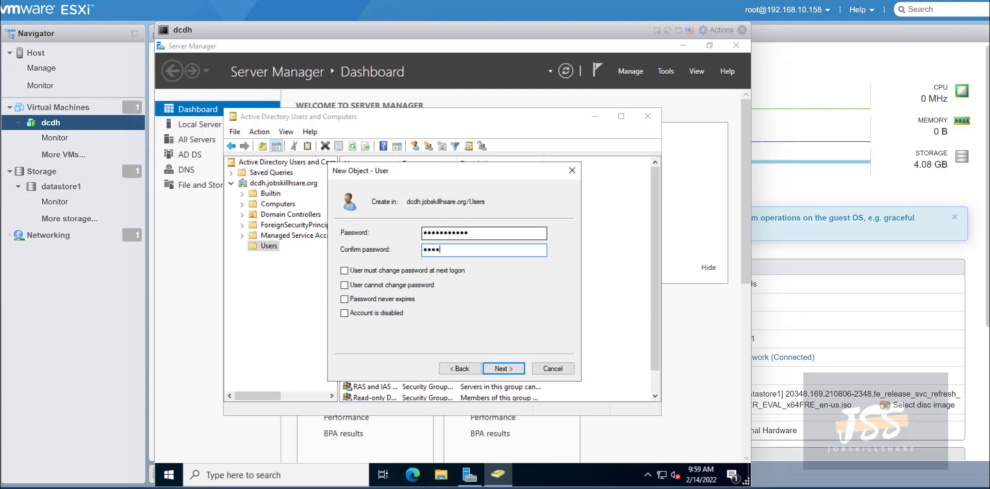
text(•)
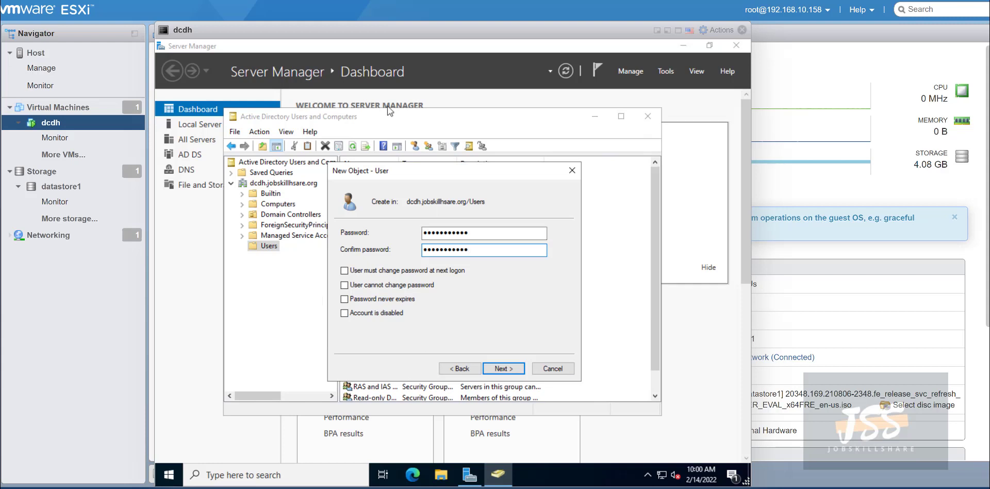
click(504, 369)
click(504, 370)
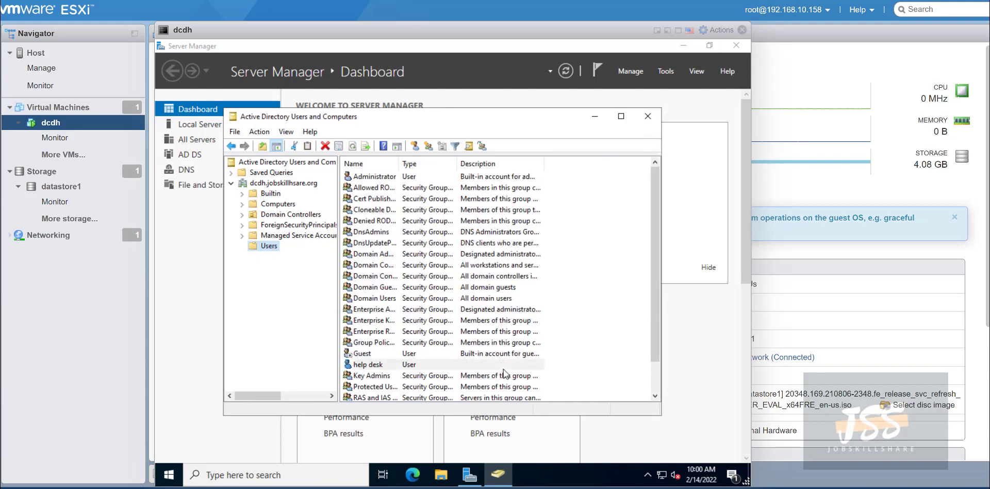
Add help desk to the Domain Admins group under Member Of, then apply and close.
right_click(368, 364)
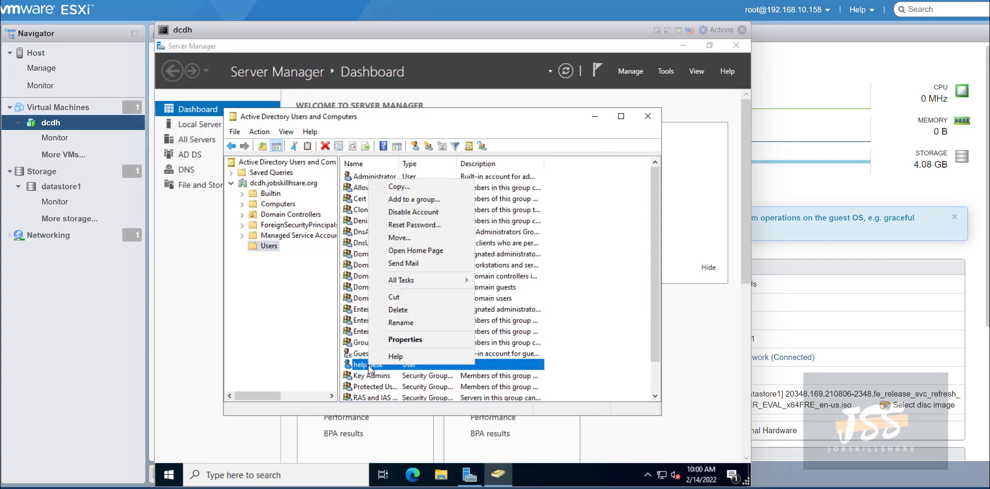
click(407, 343)
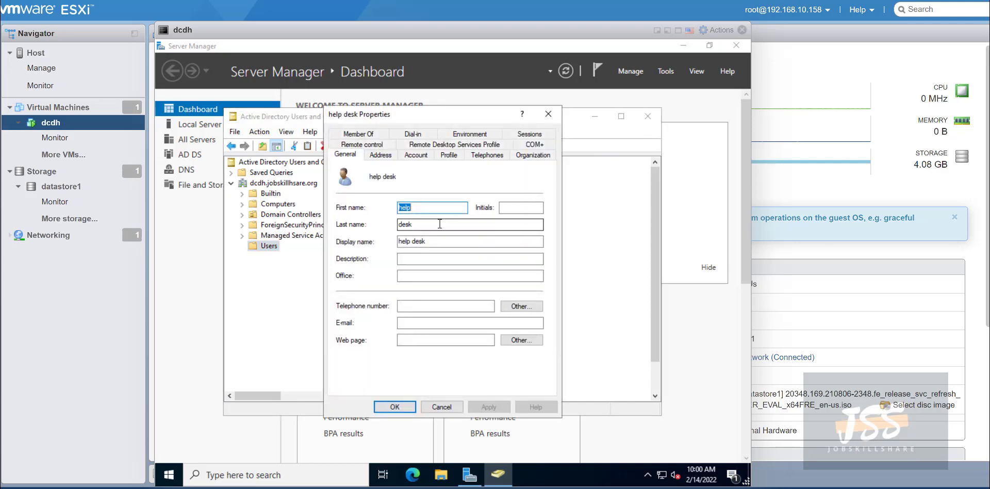
click(361, 135)
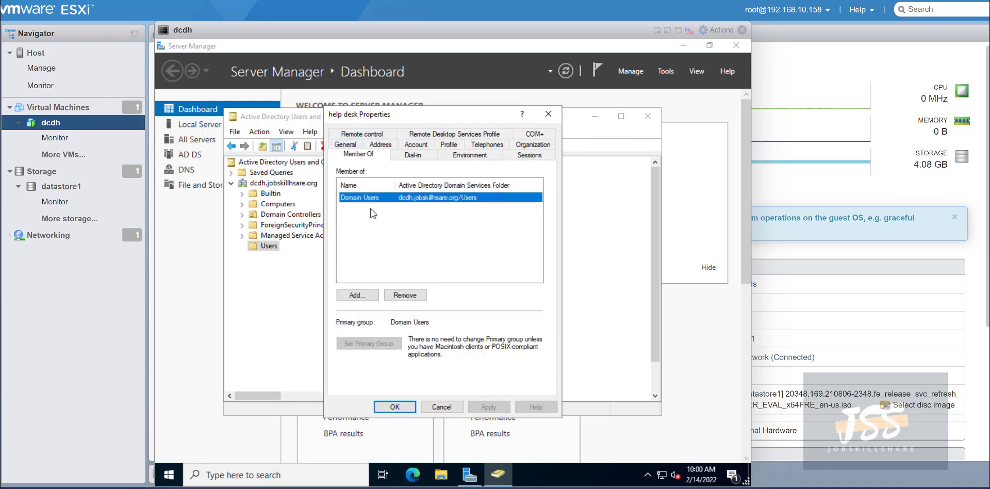
click(364, 293)
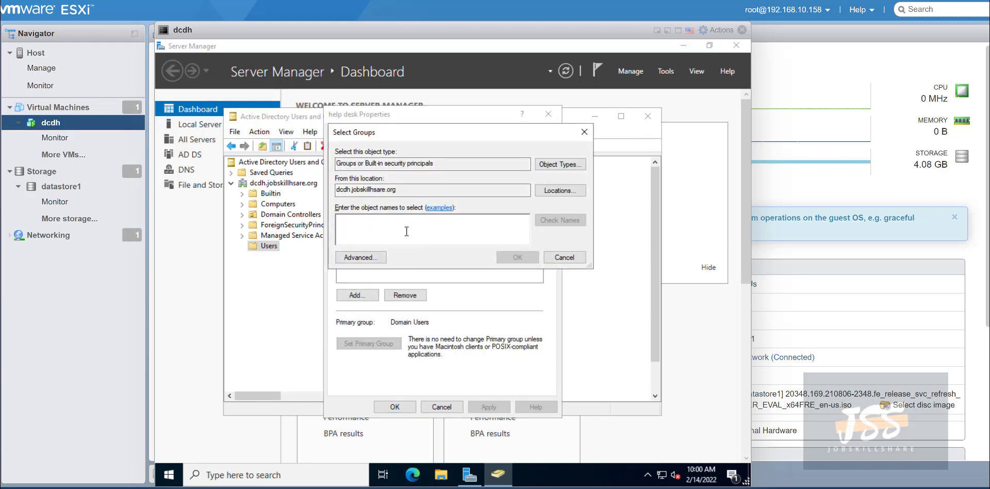
text(domain admins)
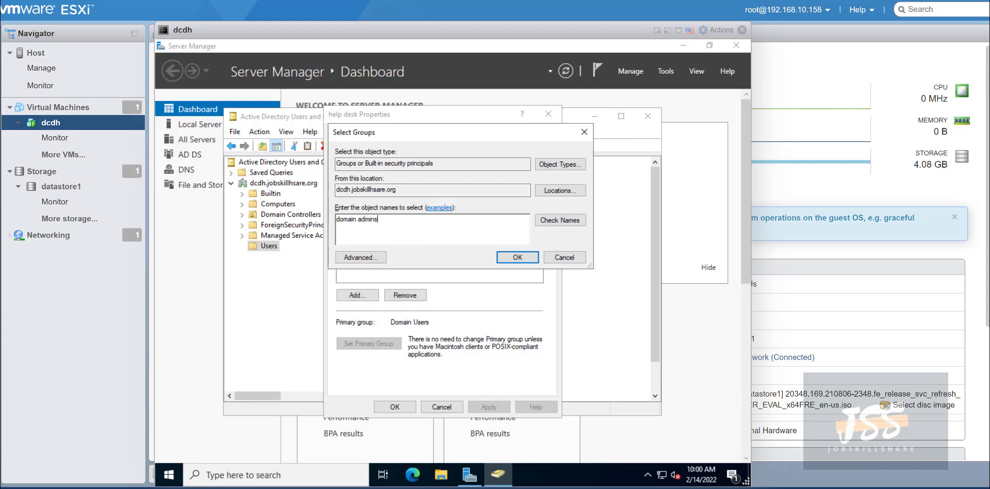
key(Return)
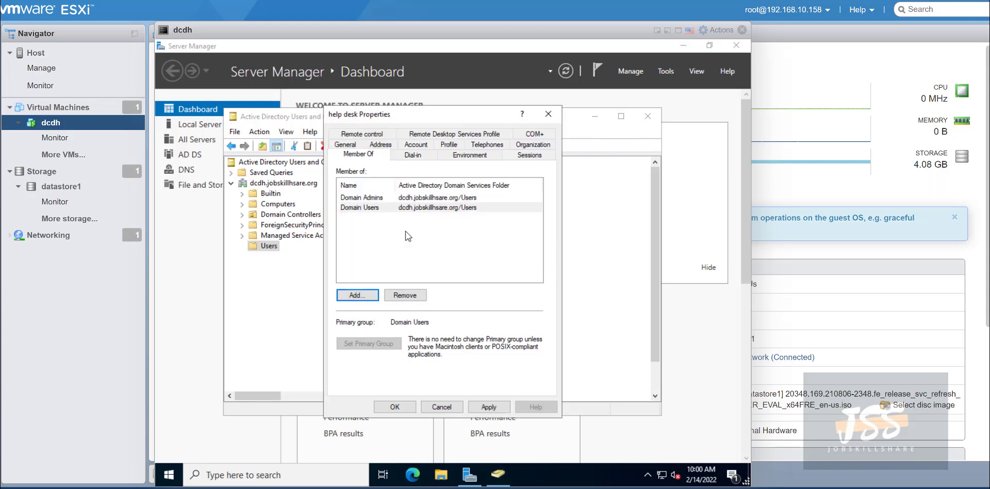
click(368, 197)
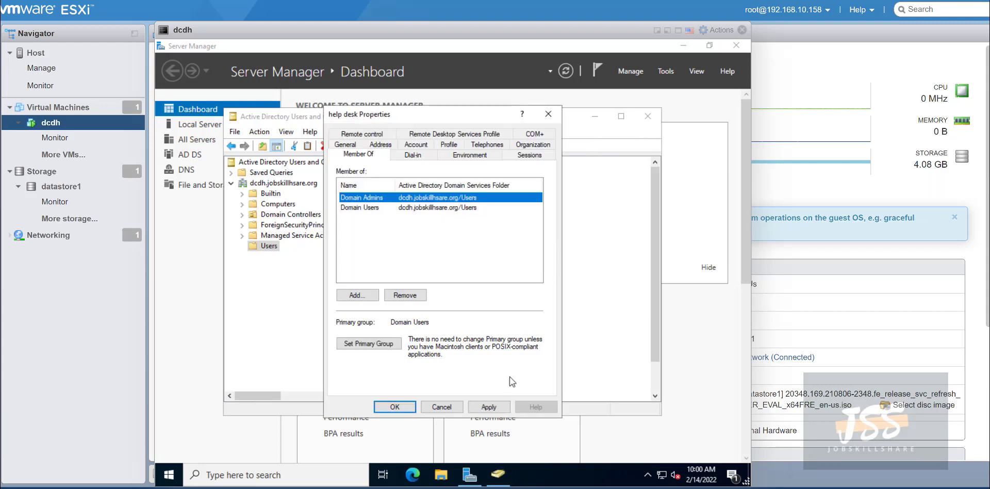
click(467, 406)
click(394, 406)
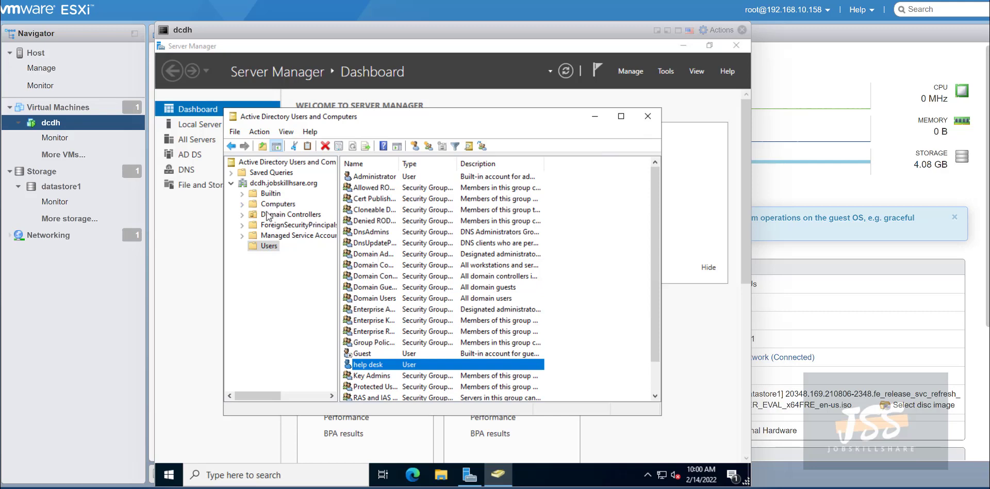
Browse Managed Service Accounts and Builtin, then close Active Directory Users and Computers.
click(269, 237)
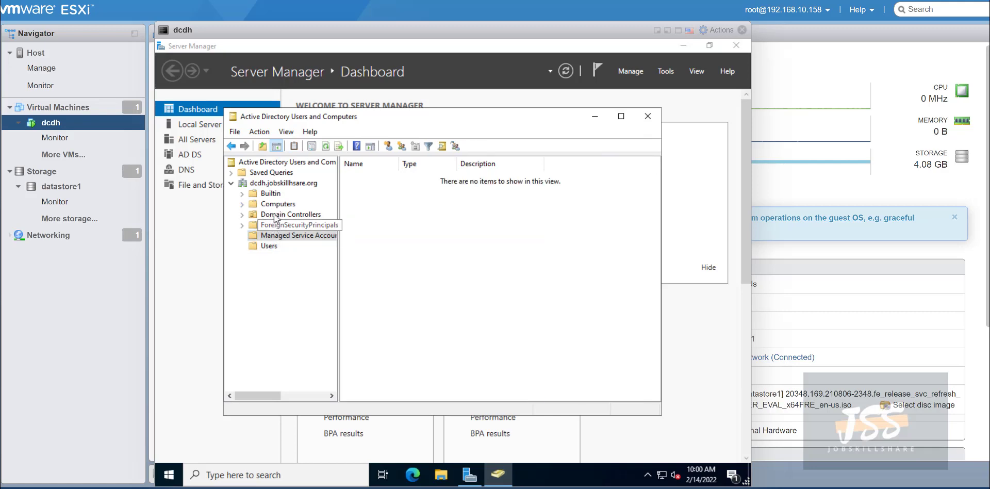
key(Up)
key(Up)
key(Up)
key(Up)
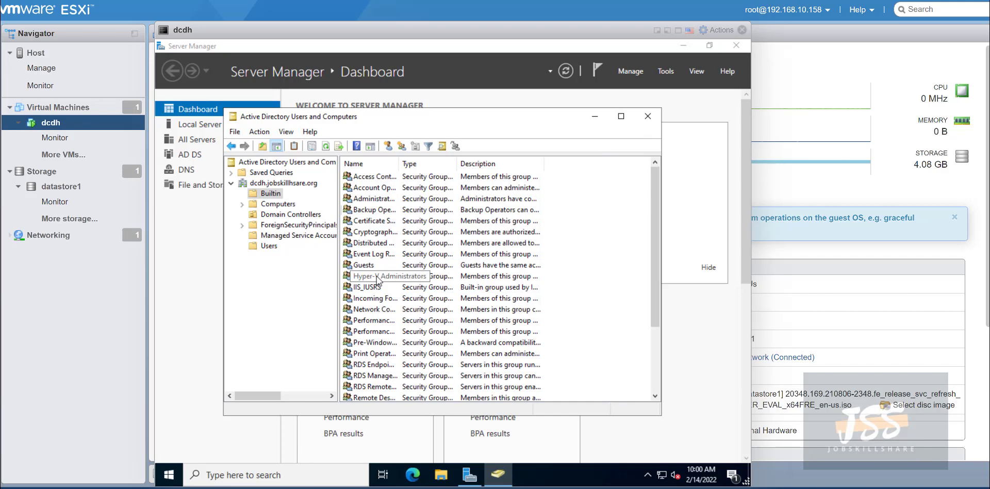
click(648, 117)
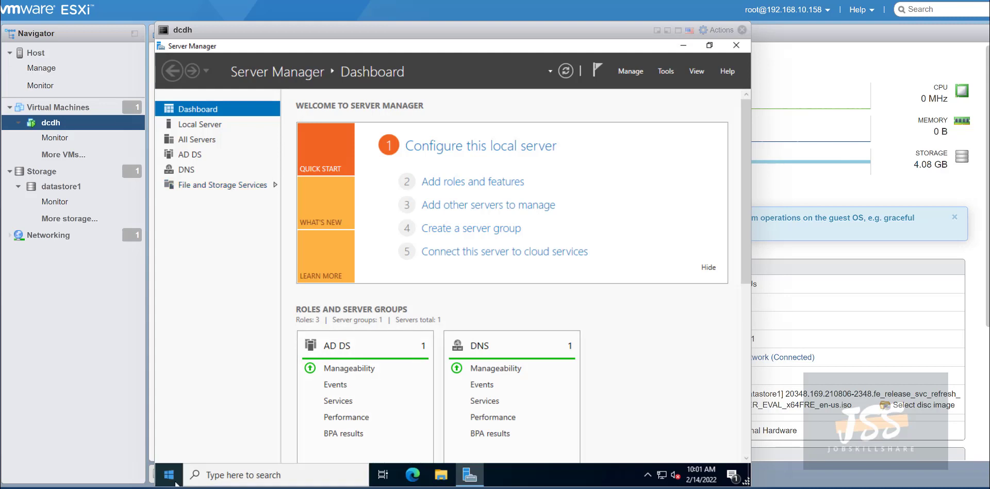
Close Server Manager and the dcdh console, then show the host's Virtual Machines list.
click(175, 481)
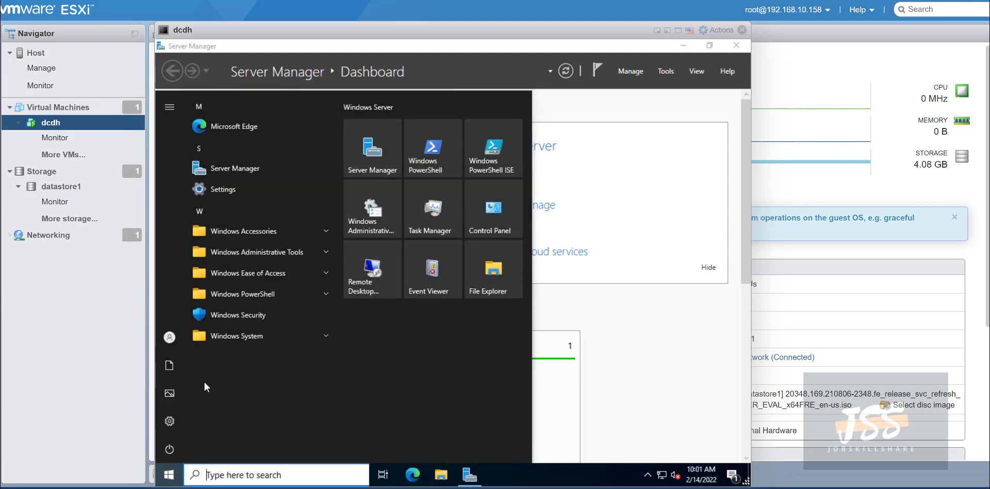
click(683, 98)
click(740, 51)
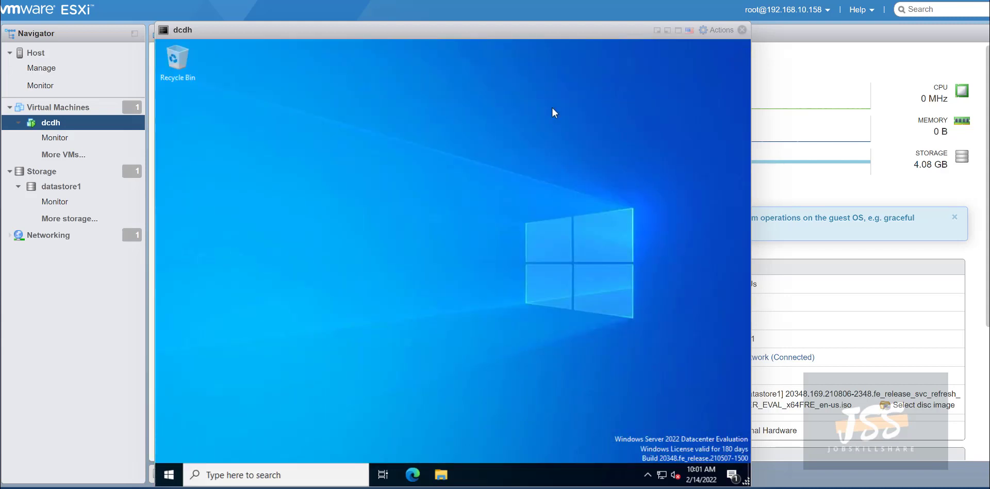
click(741, 29)
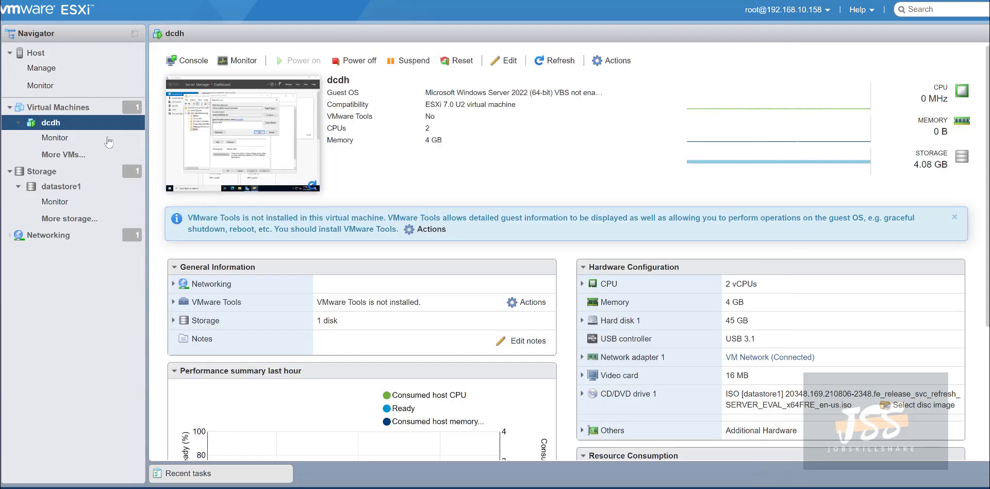
click(85, 110)
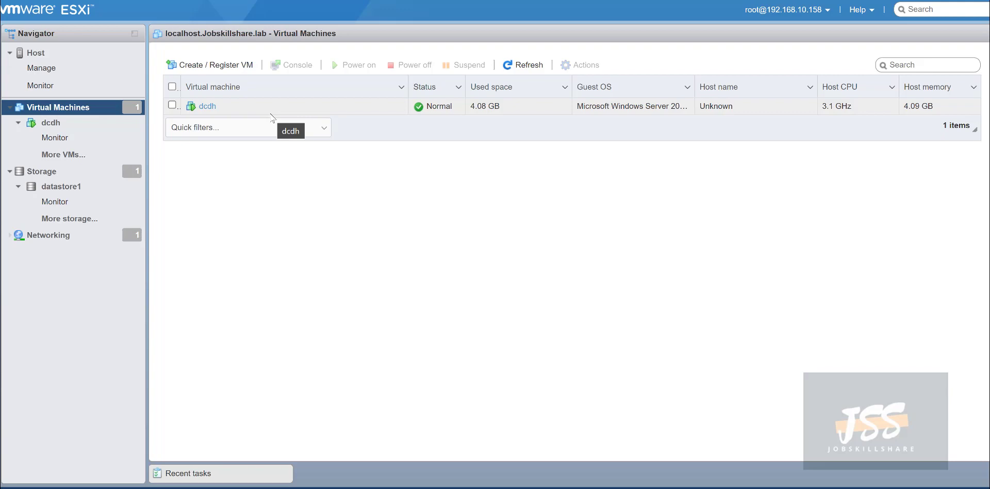
Start a new VM named helpdeskdh and pick the Windows 11 ISO from the datastore.
click(196, 68)
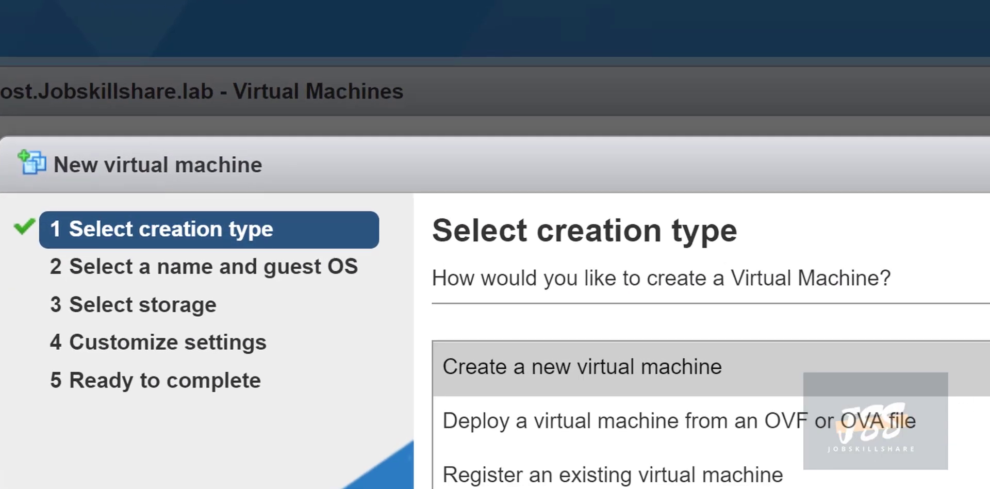
key(Return)
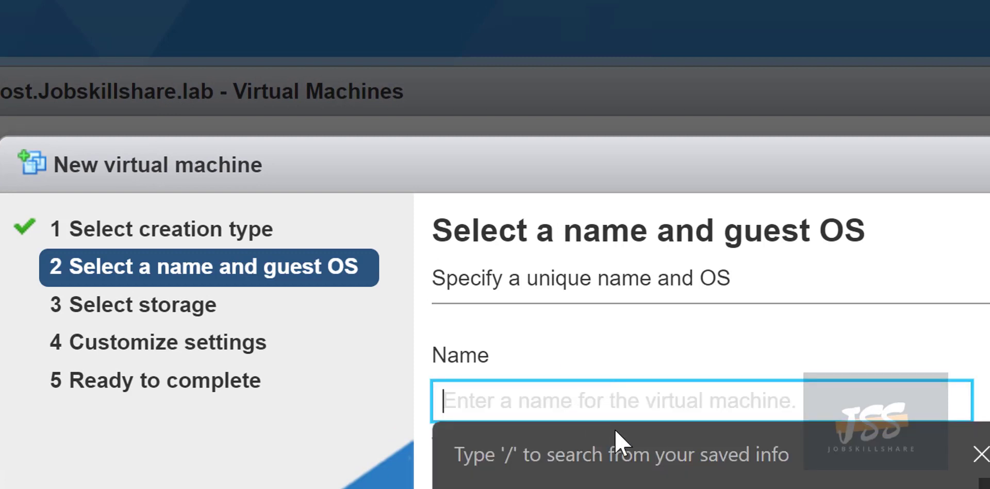
text(windows1)
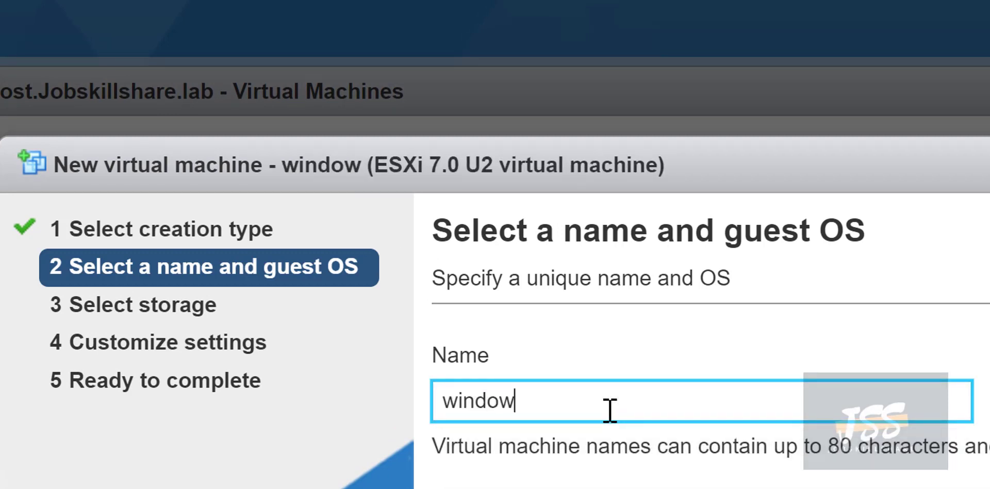
key(BackSpace)
key(BackSpace)
key(BackSpace)
key(BackSpace)
key(BackSpace)
key(BackSpace)
key(BackSpace)
key(BackSpace)
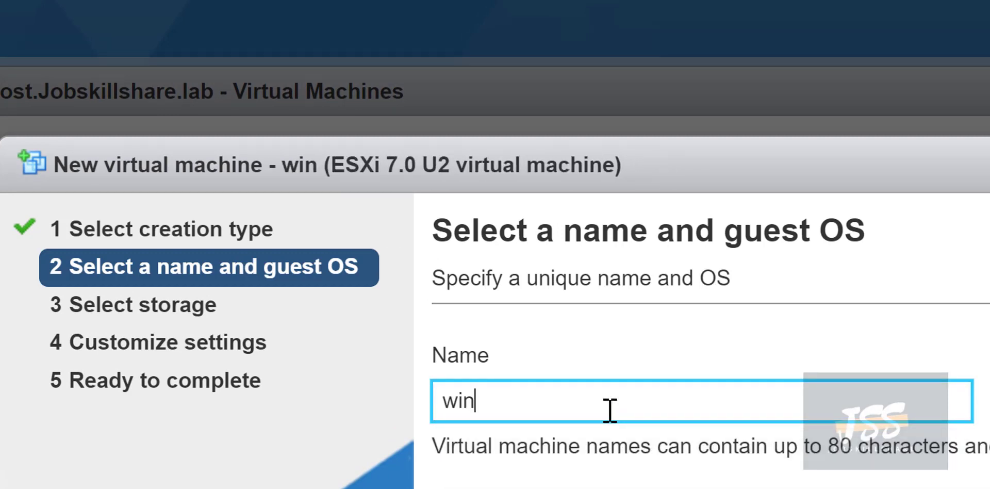
text(g)
key(BackSpace)
text(helpdesk)
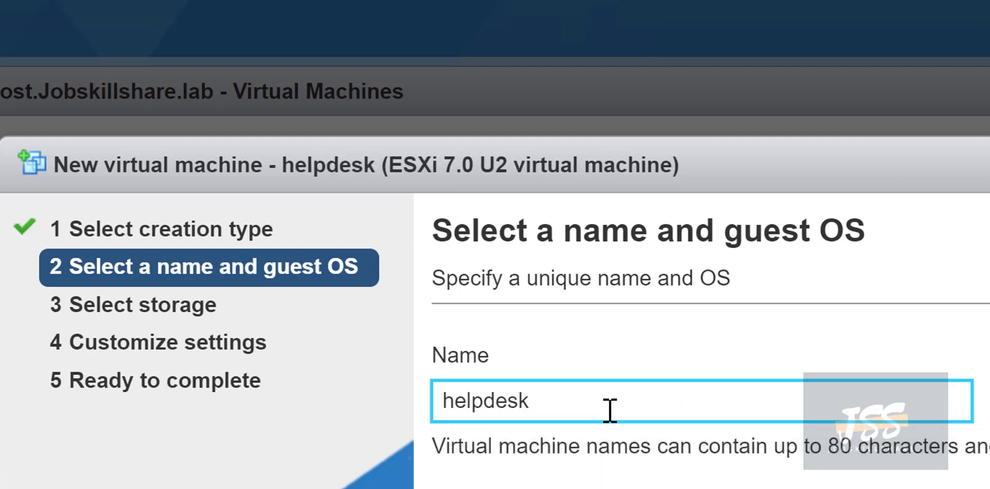
text(dh)
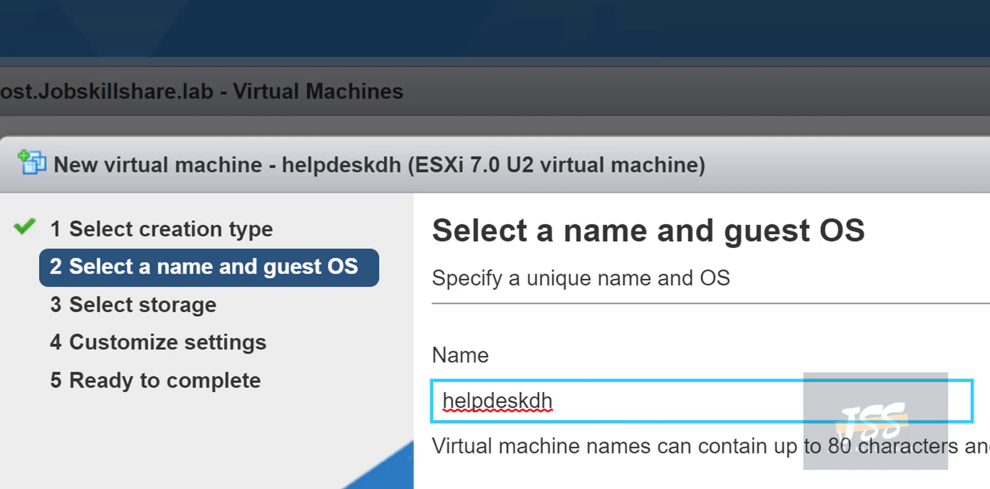
key(Tab)
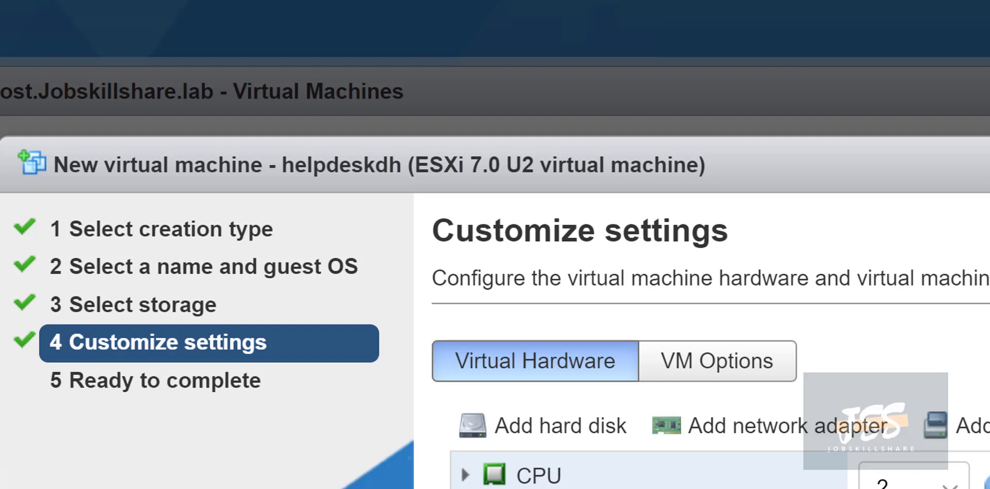
scroll(710, 413, down, 1)
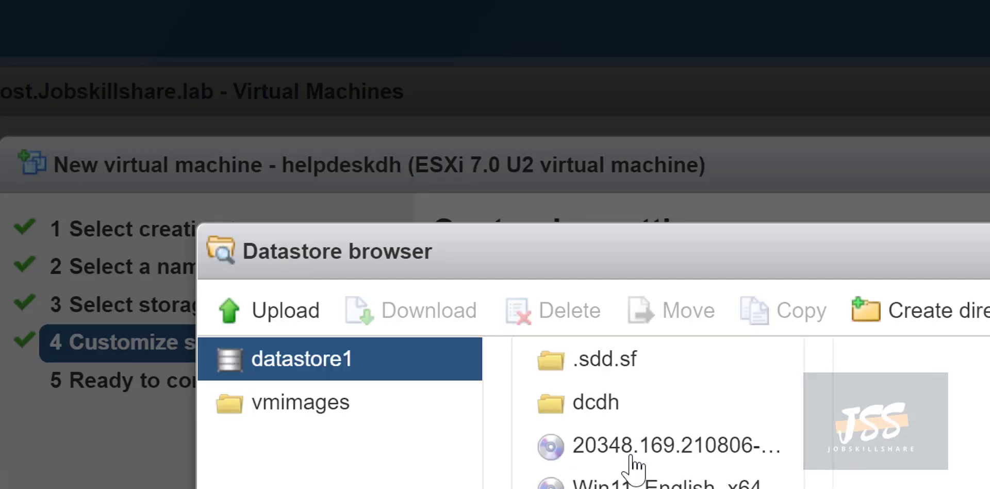
click(640, 481)
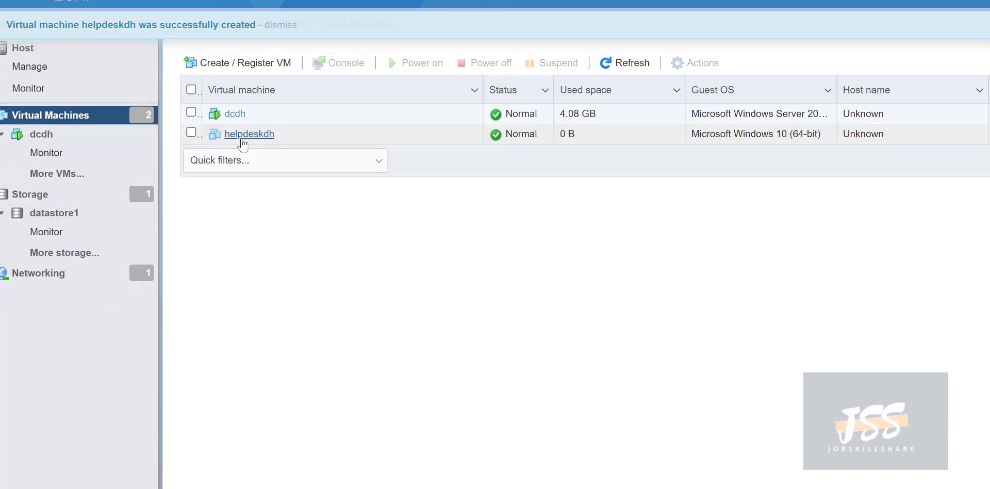
Power on helpdeskdh, open its console and boot from the Windows 11 installer disc.
click(249, 133)
click(335, 58)
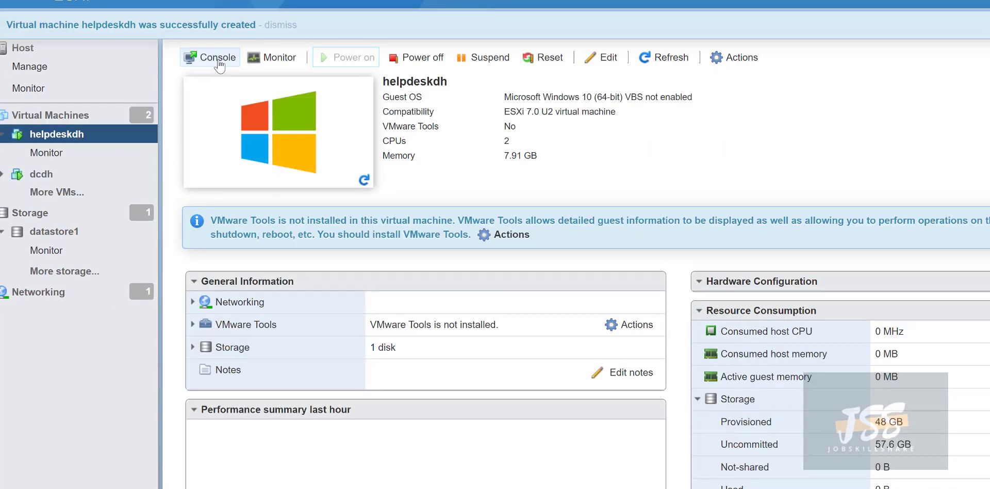
click(218, 59)
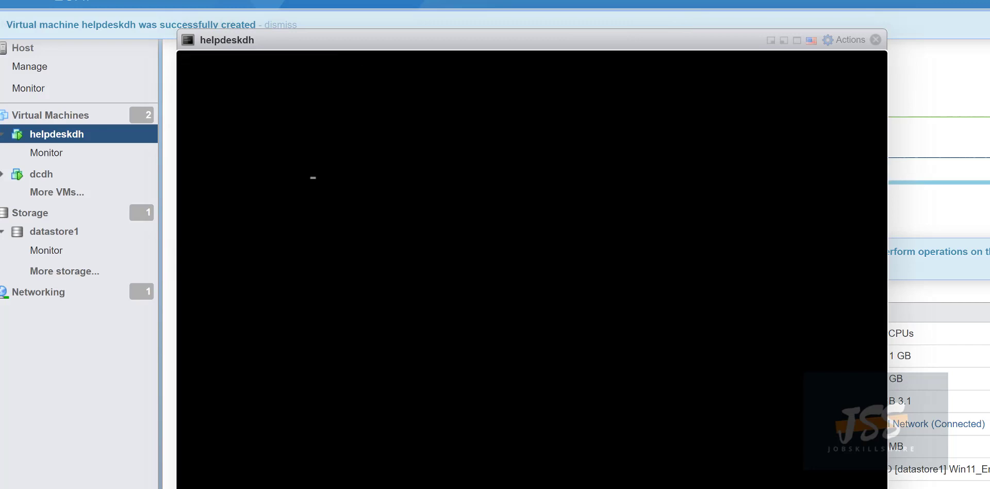
key(Return)
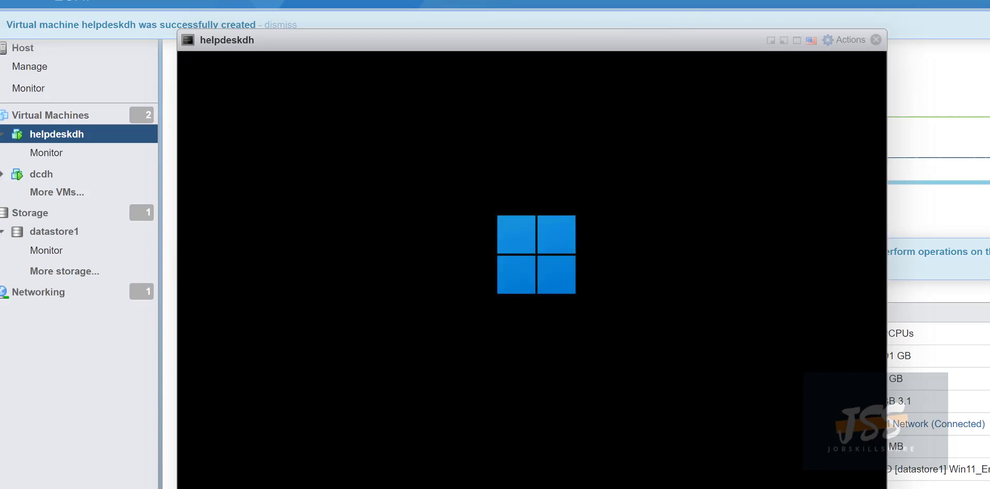
drag(296, 37, 297, 17)
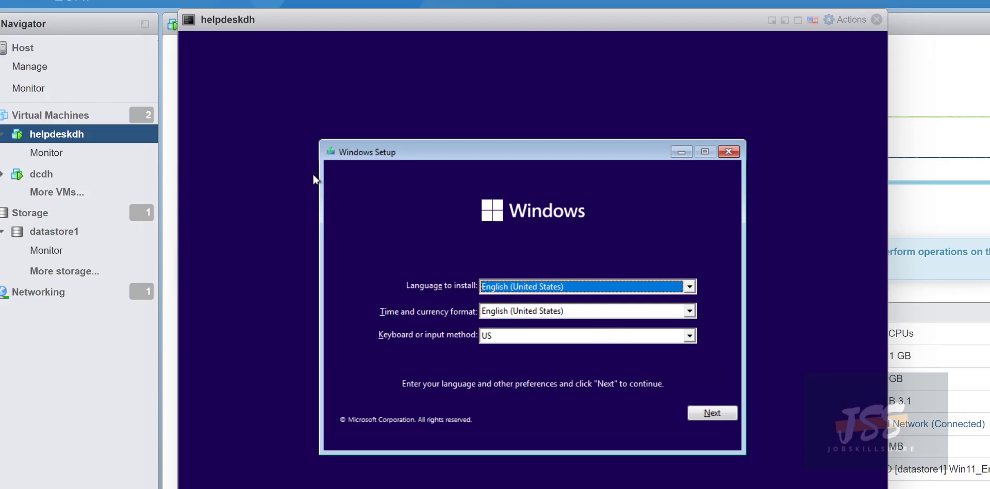
Keep default language settings, start the install with no product key, and choose Windows 11 Pro.
click(704, 410)
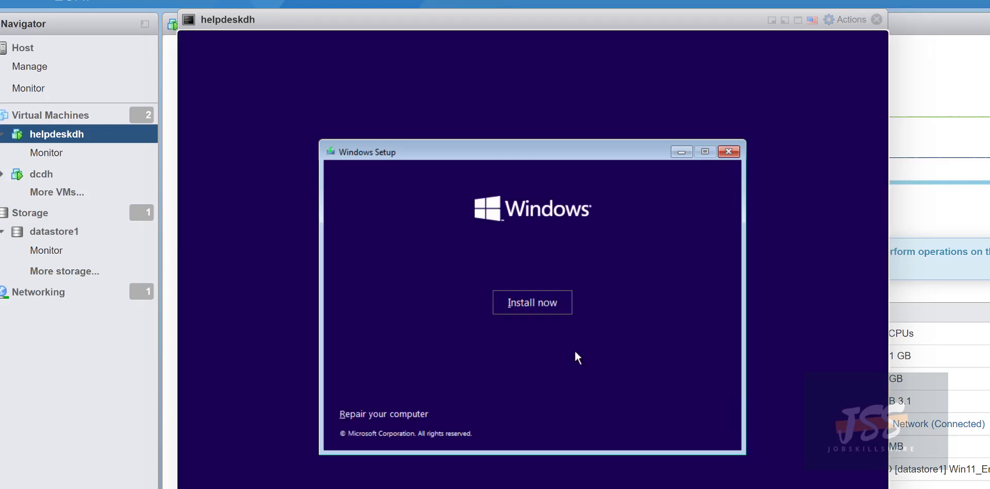
click(522, 302)
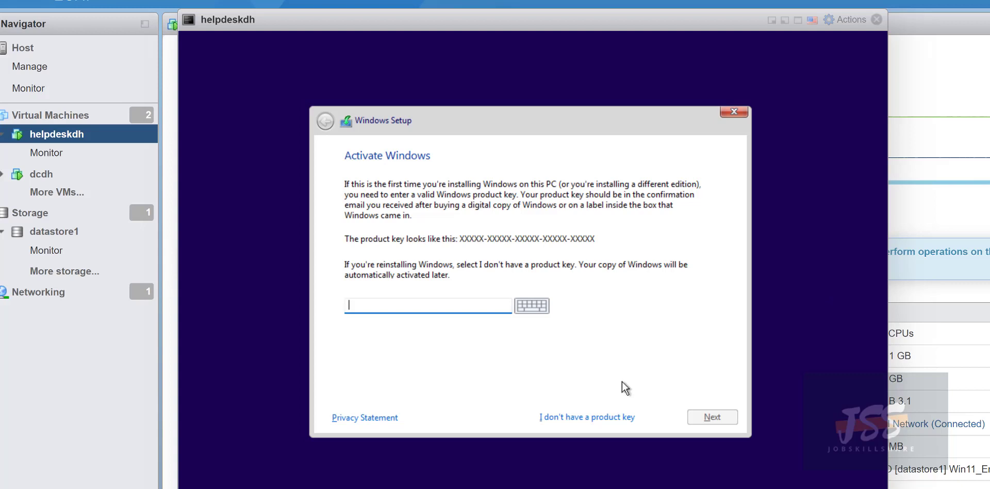
click(572, 416)
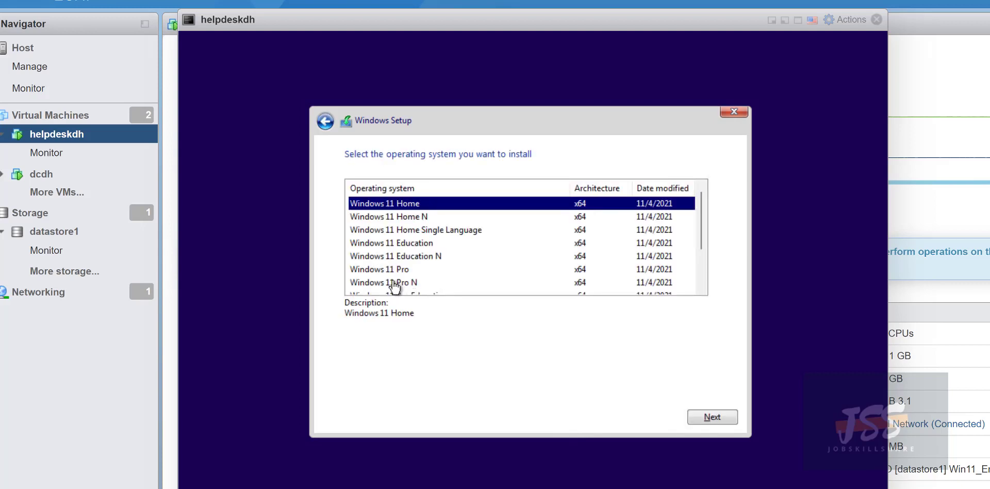
click(373, 271)
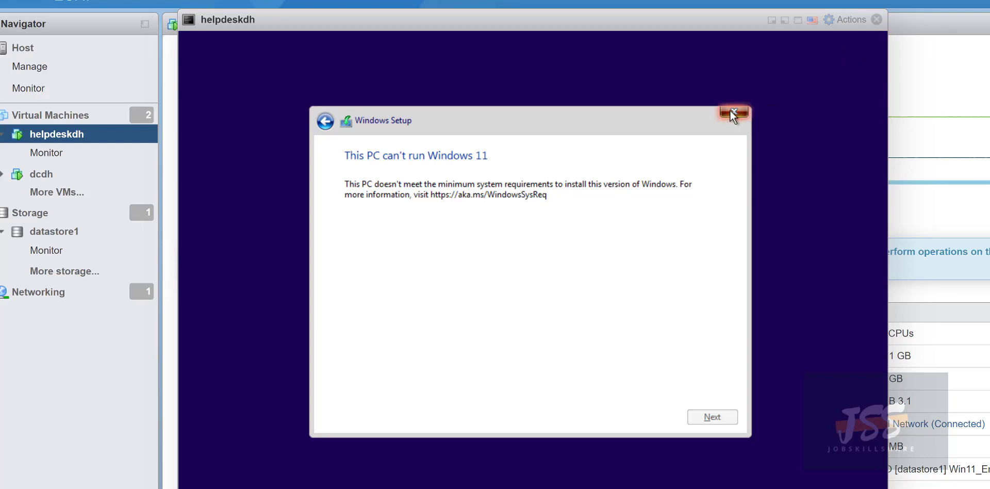
Close Windows Setup and confirm Yes to return to the opening install screen.
click(731, 113)
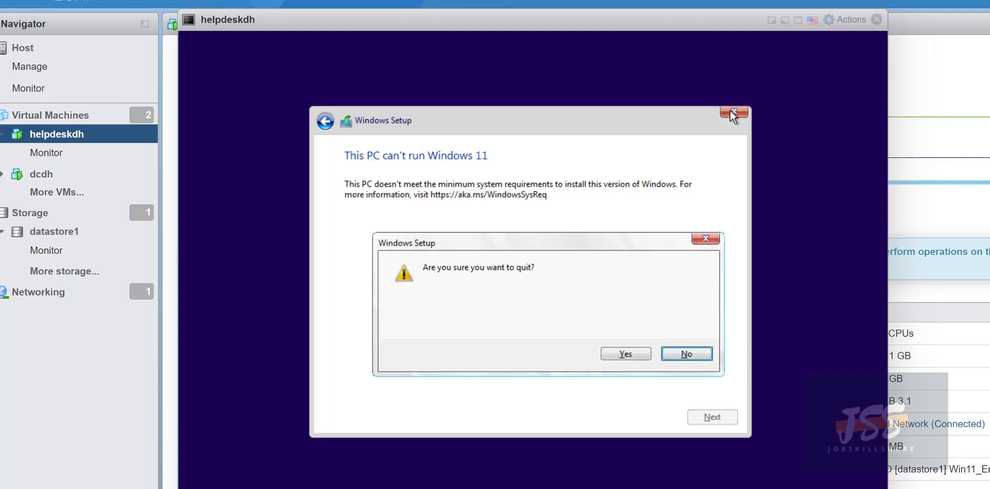
click(642, 351)
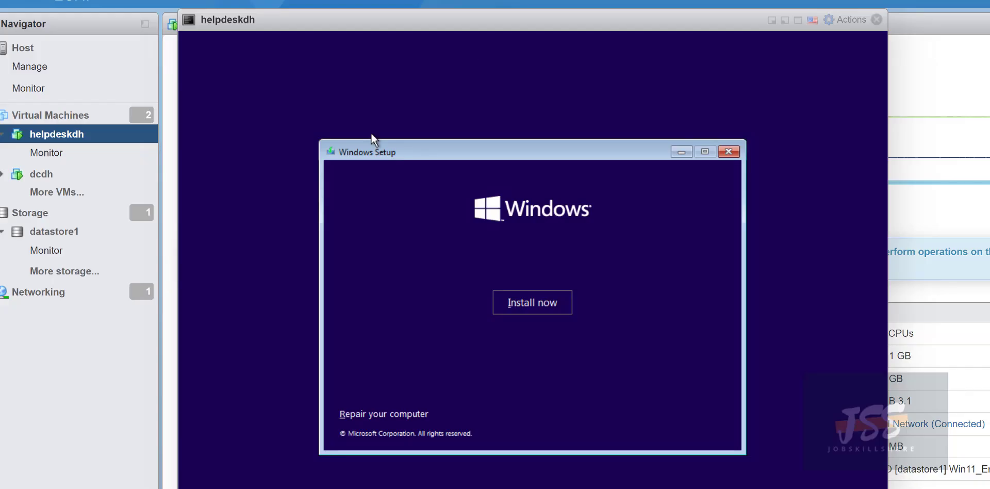
Open an administrator Command Prompt through Repair your computer and Troubleshoot.
click(365, 414)
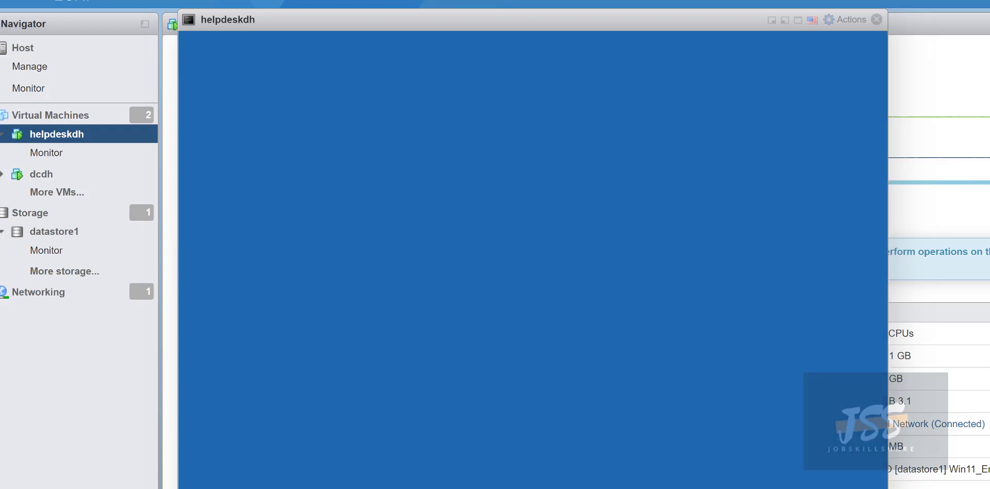
click(311, 151)
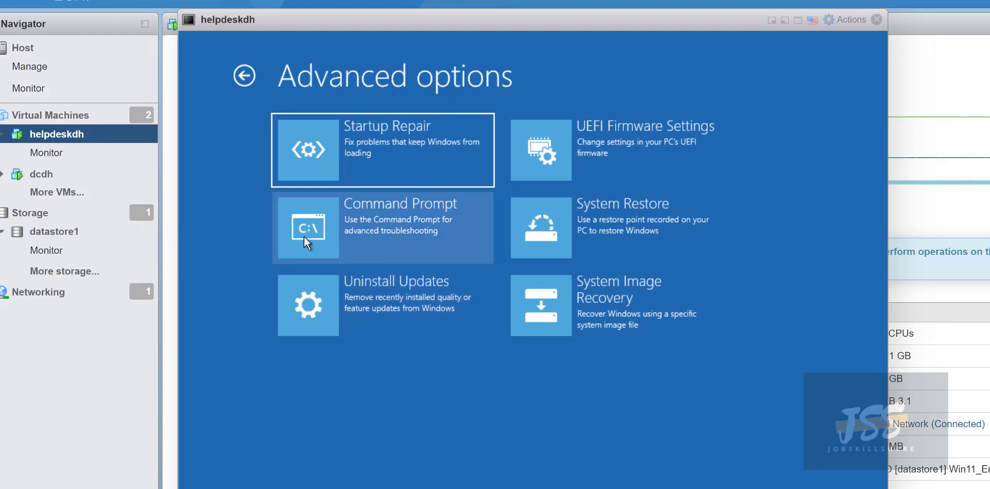
click(304, 236)
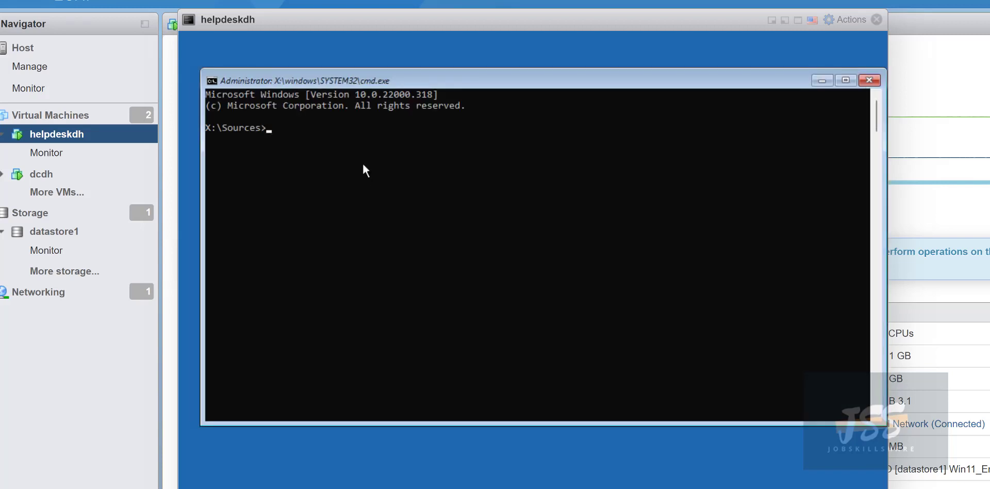
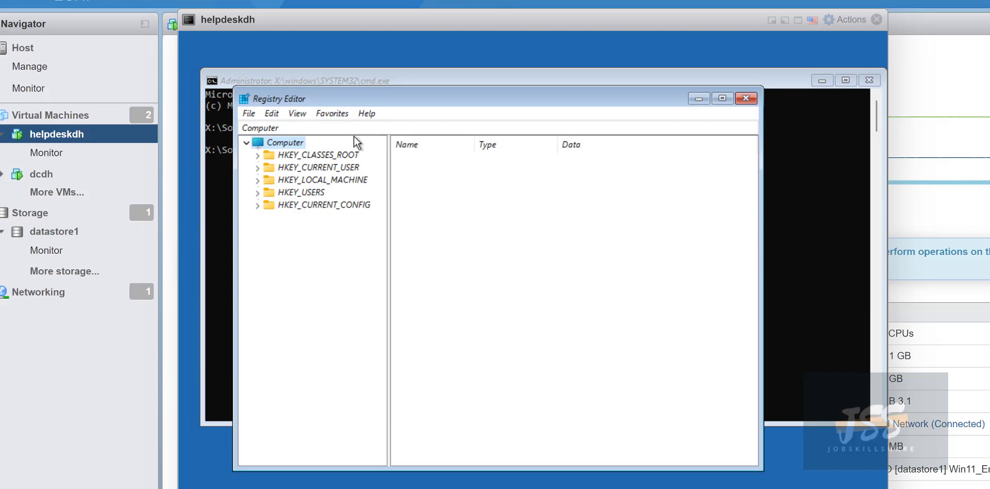
Navigate to HKEY_LOCAL_MACHINE\SYSTEM\Setup in Registry Editor to display its values.
click(261, 182)
click(327, 183)
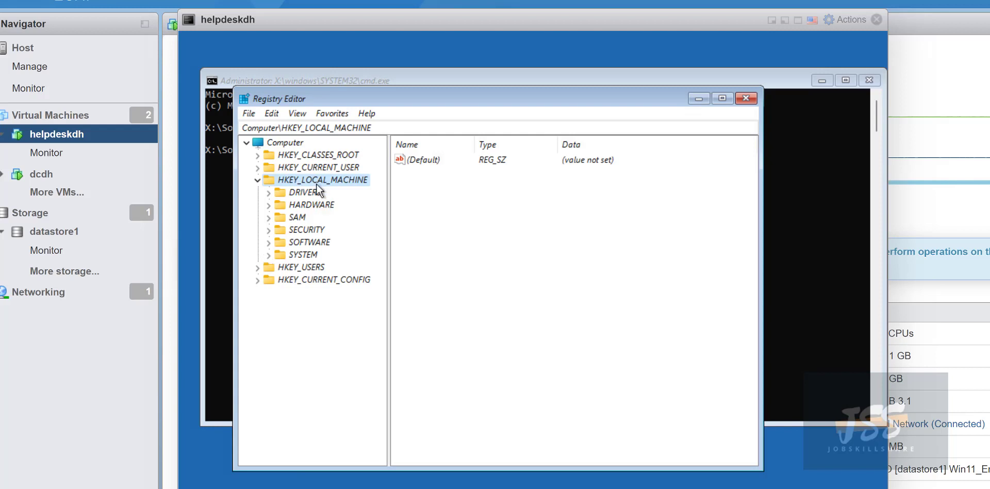
click(288, 255)
click(268, 257)
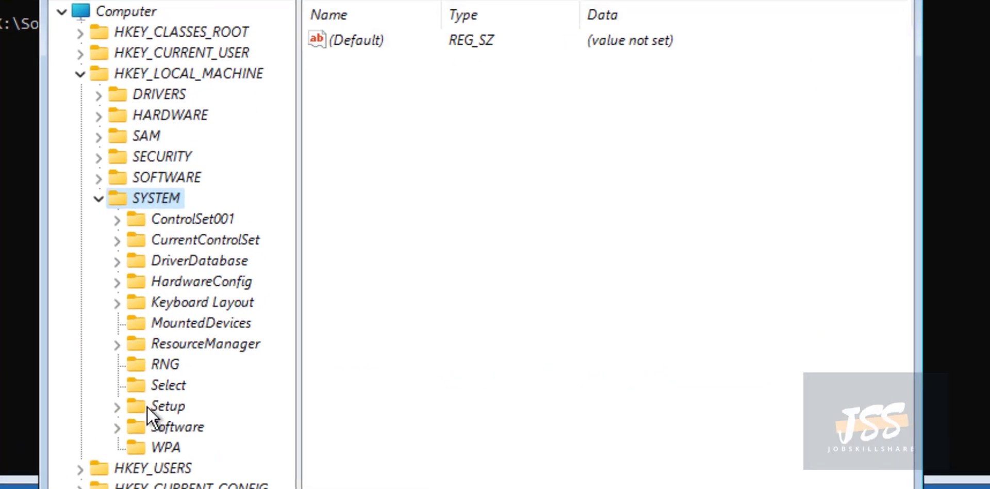
click(298, 379)
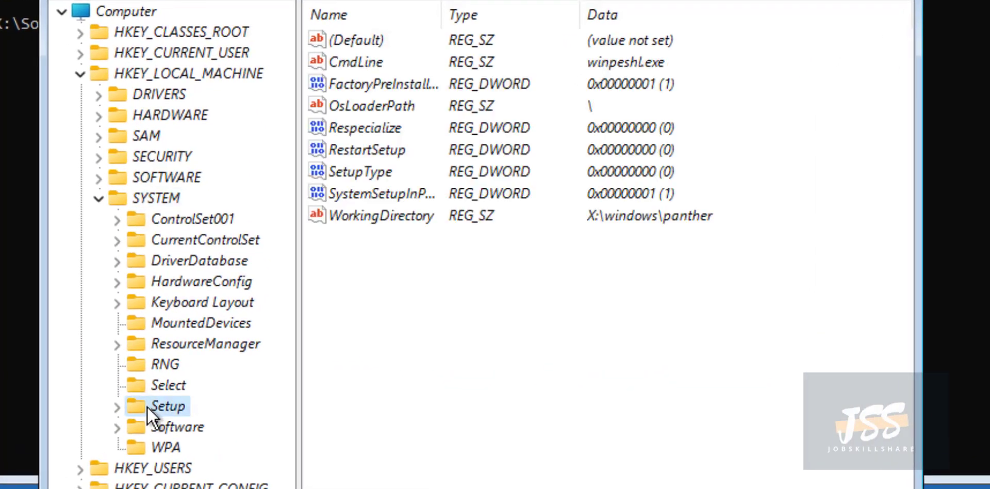
Add a new subkey, 'New Key #1', under HKEY_LOCAL_MACHINE\SYSTEM\Setup.
click(117, 406)
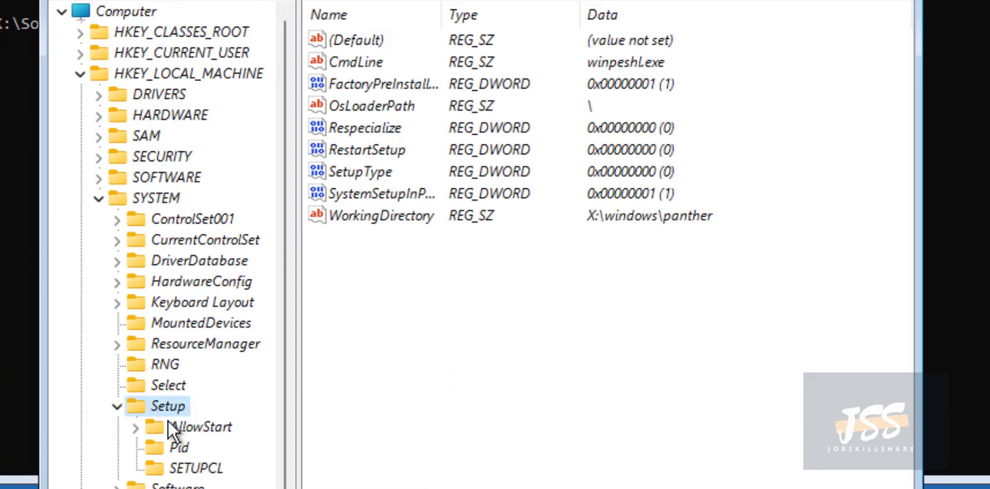
right_click(162, 407)
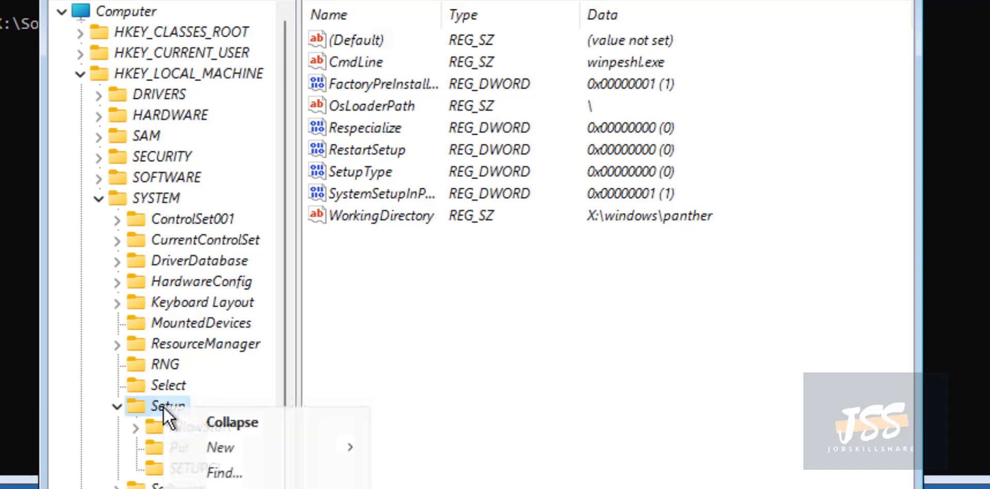
mouse_move(259, 447)
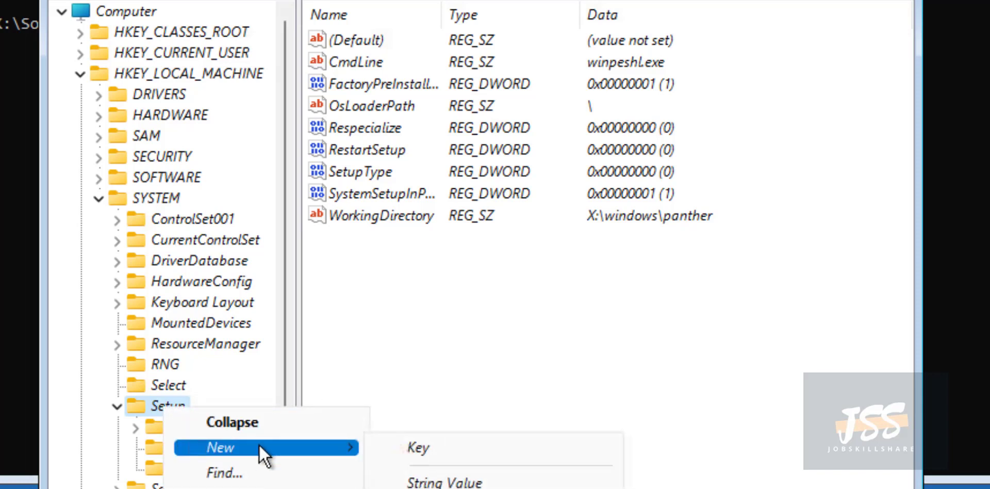
click(414, 446)
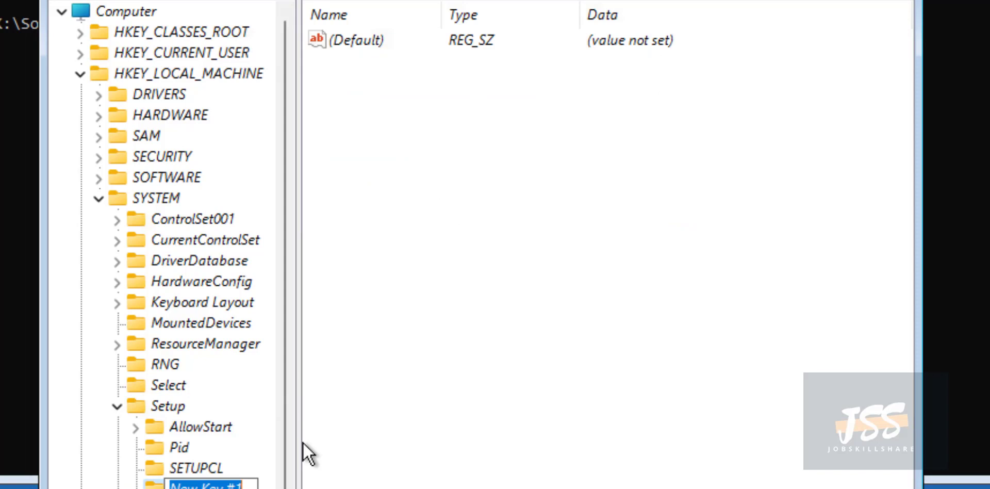
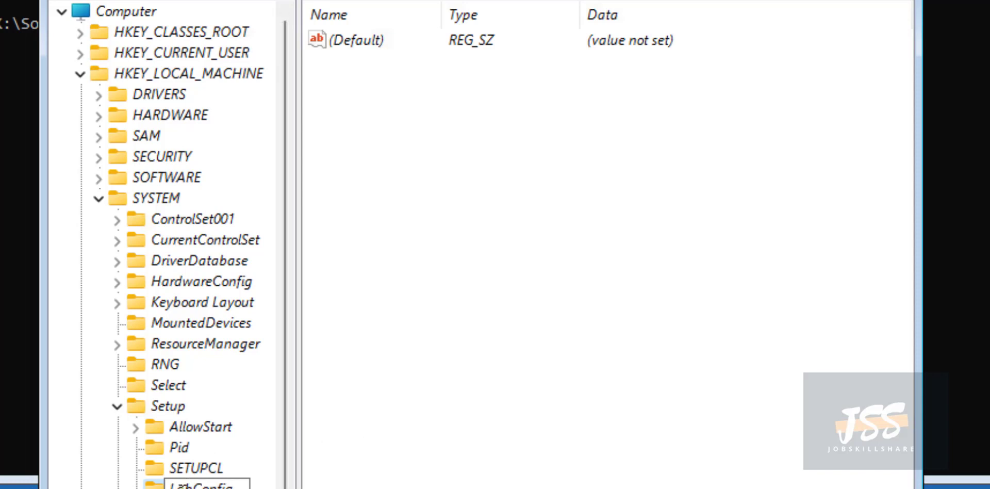
Confirm the new subkey's name as 'LabConfig' under HKEY_LOCAL_MACHINE\SYSTEM\Setup.
click(409, 454)
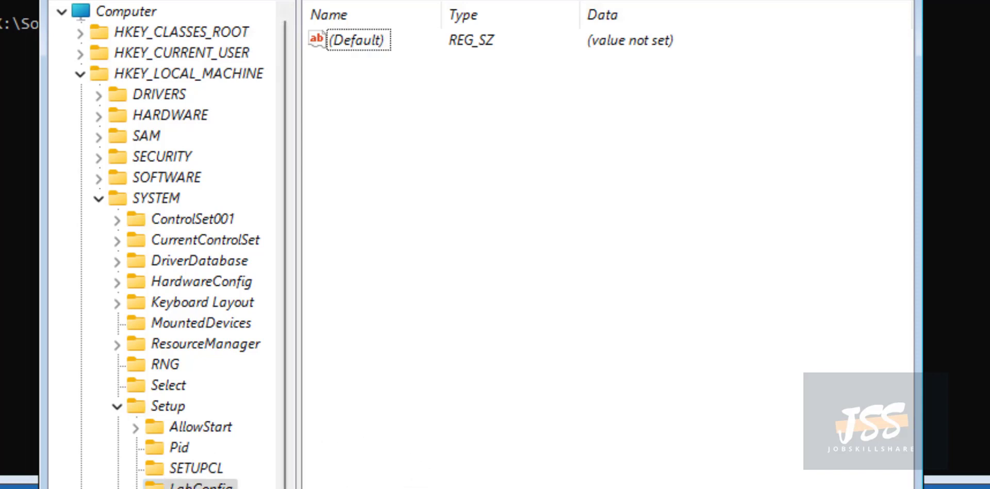
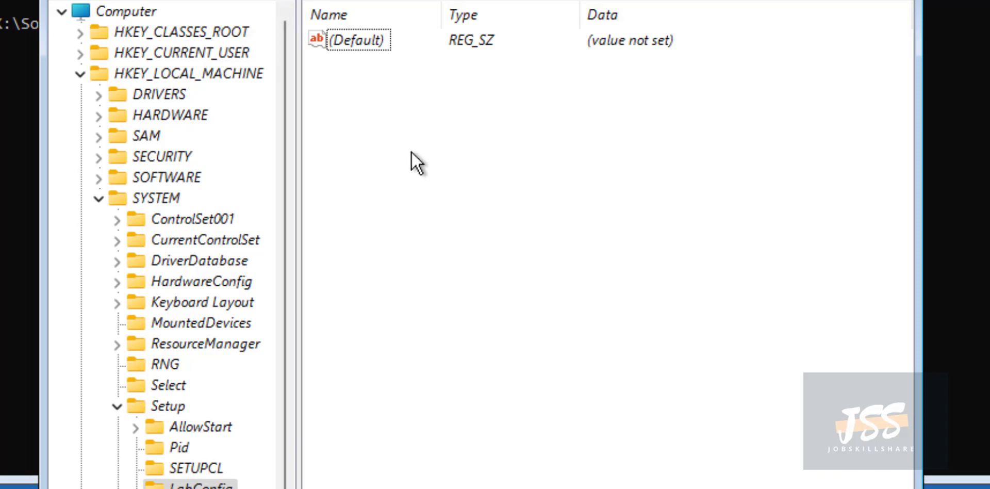
Create a new DWORD (32-bit) value named BypassTPMCheck under LabConfig.
right_click(413, 104)
mouse_move(459, 106)
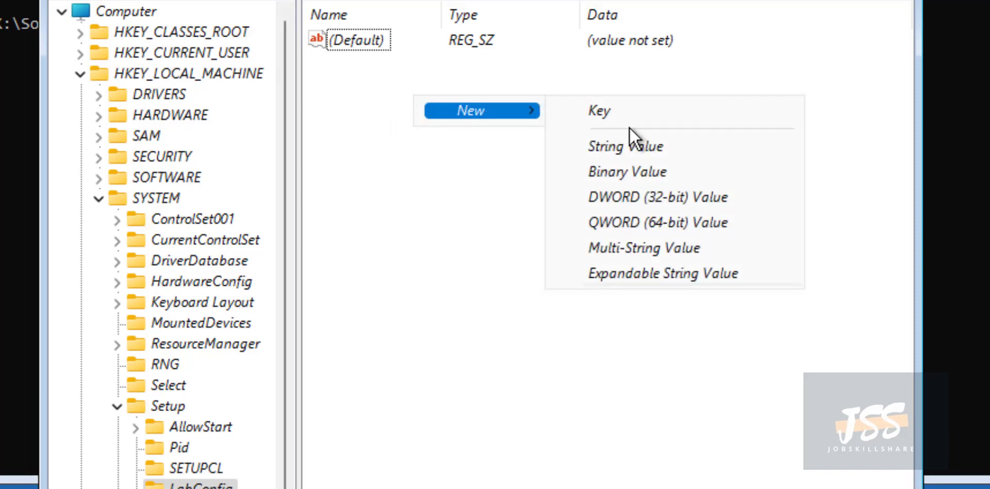
click(637, 196)
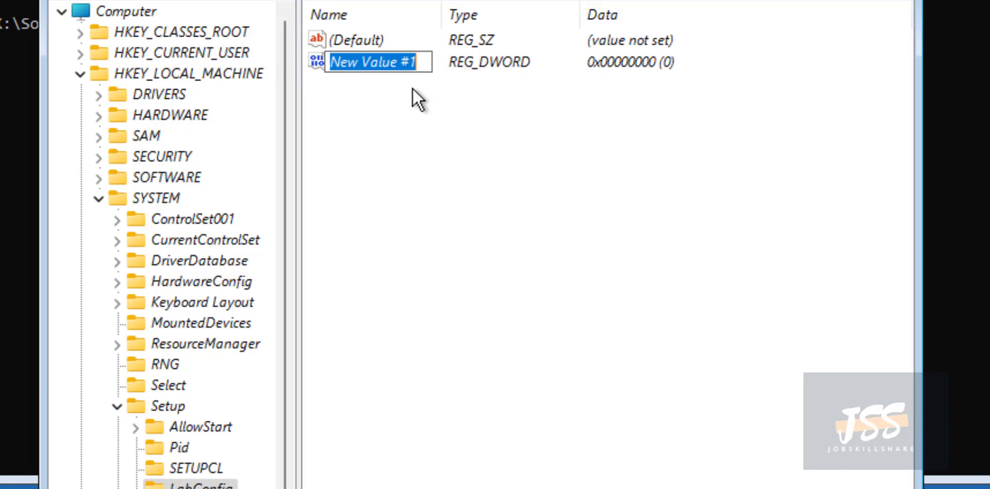
text(Bypass)
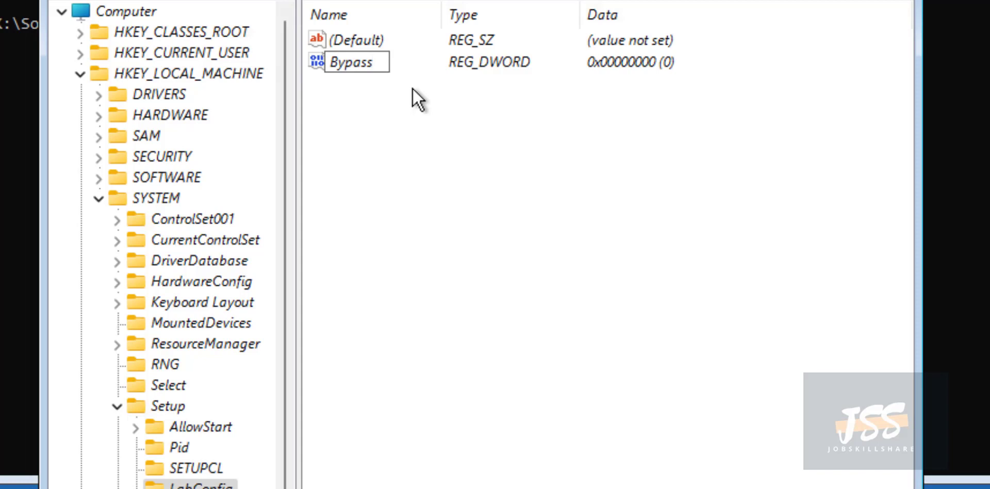
text(TPMCh)
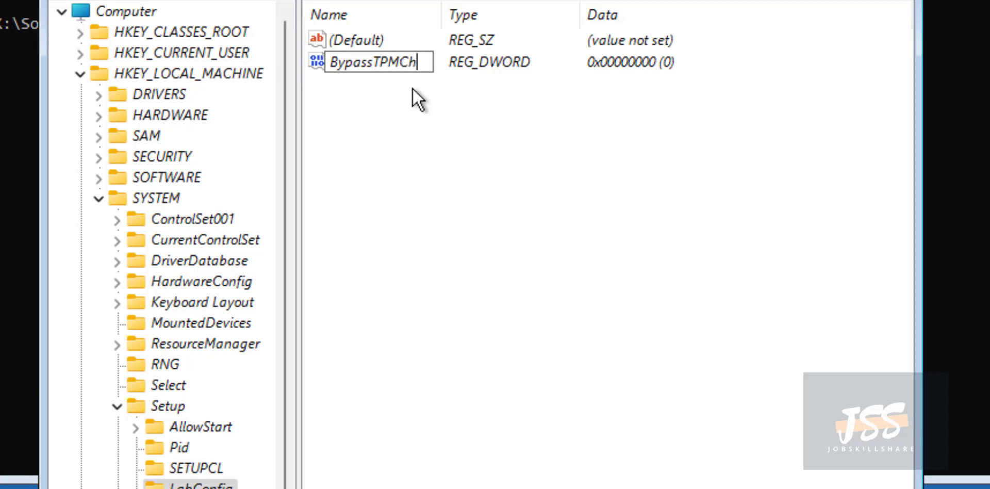
text(eck)
key(Return)
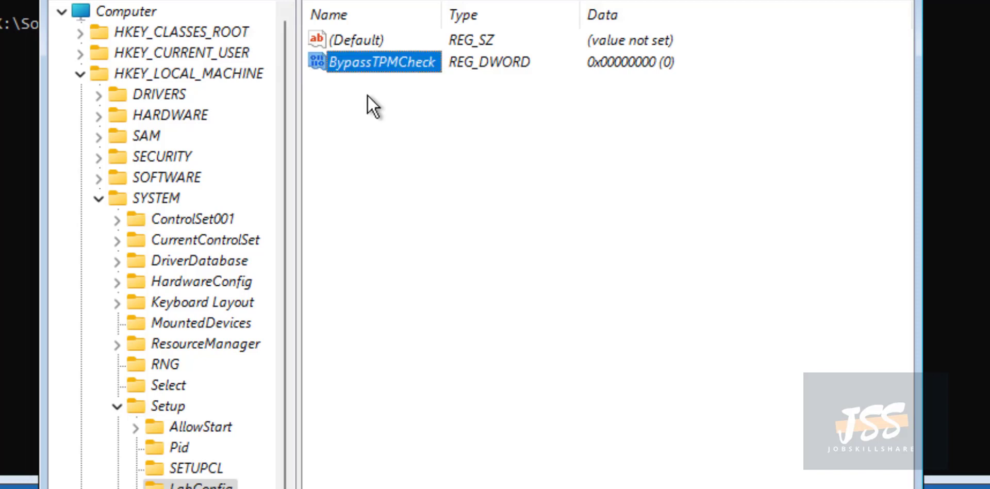
Change BypassTPMCheck's value data from 0 to 1 and save it.
right_click(371, 68)
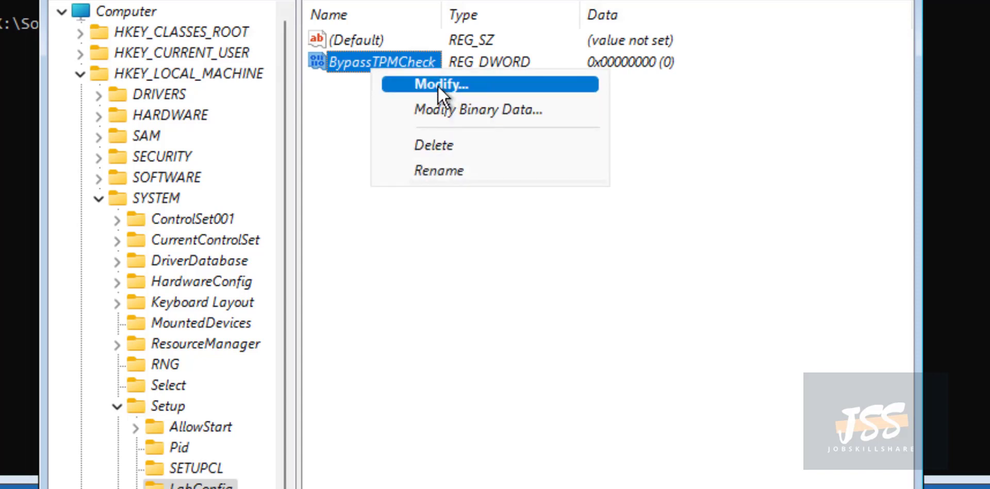
click(438, 85)
click(265, 158)
key(BackSpace)
text(1)
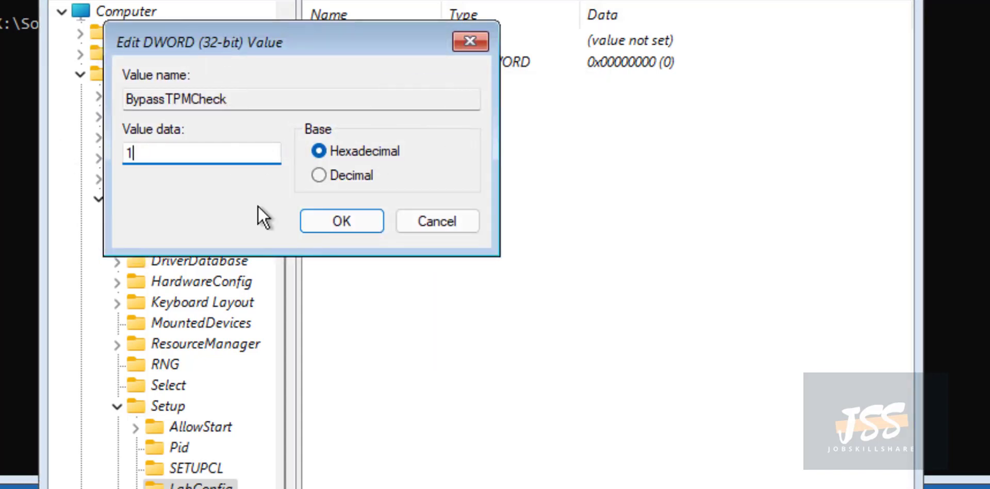
click(340, 221)
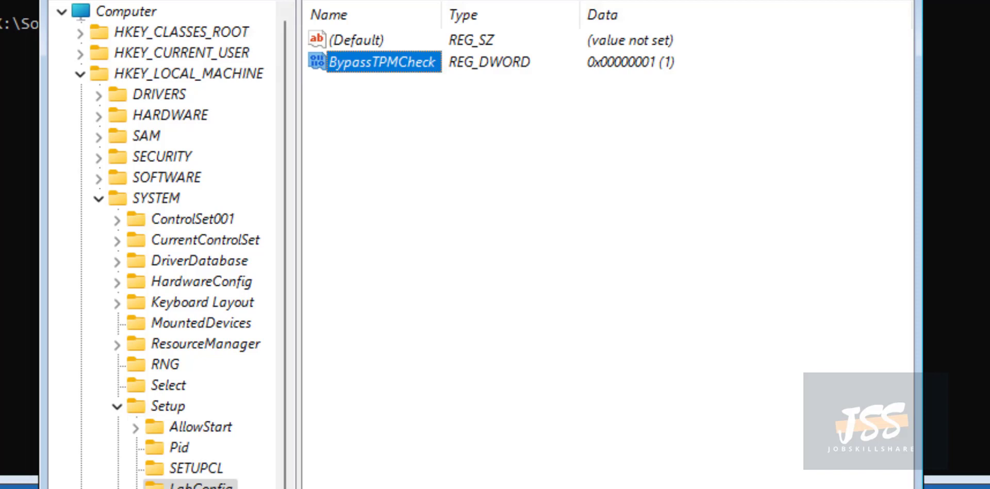
Create another DWORD (32-bit) value named BypassSecureBootCheck under LabConfig.
right_click(373, 94)
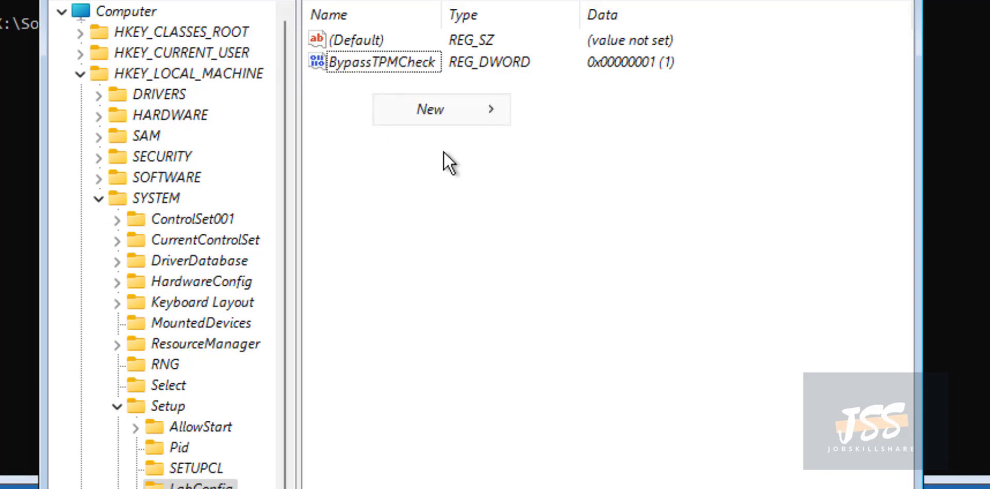
mouse_move(449, 109)
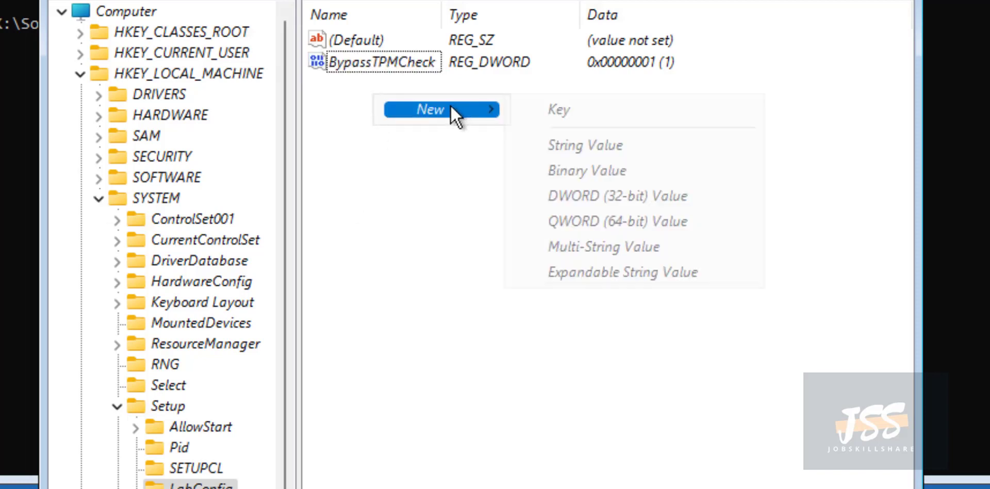
click(632, 194)
text(Bypass)
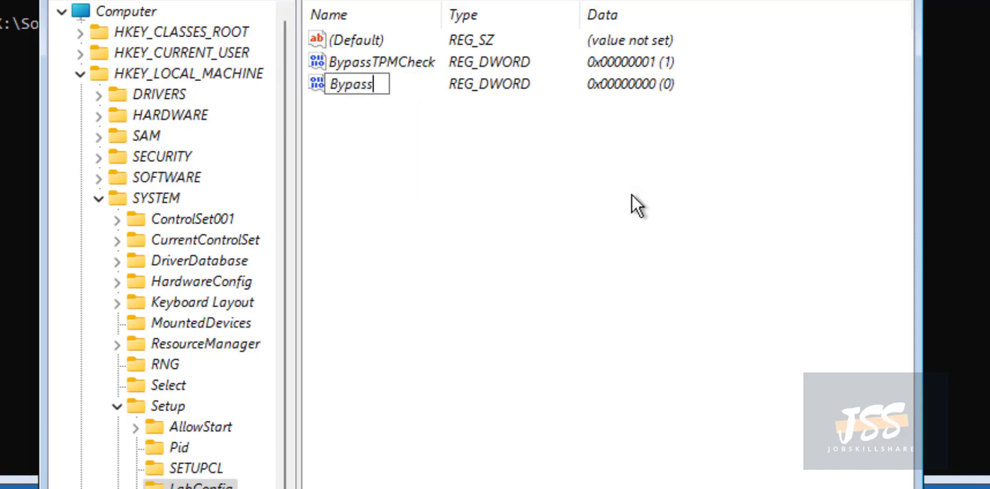
text(SecureB)
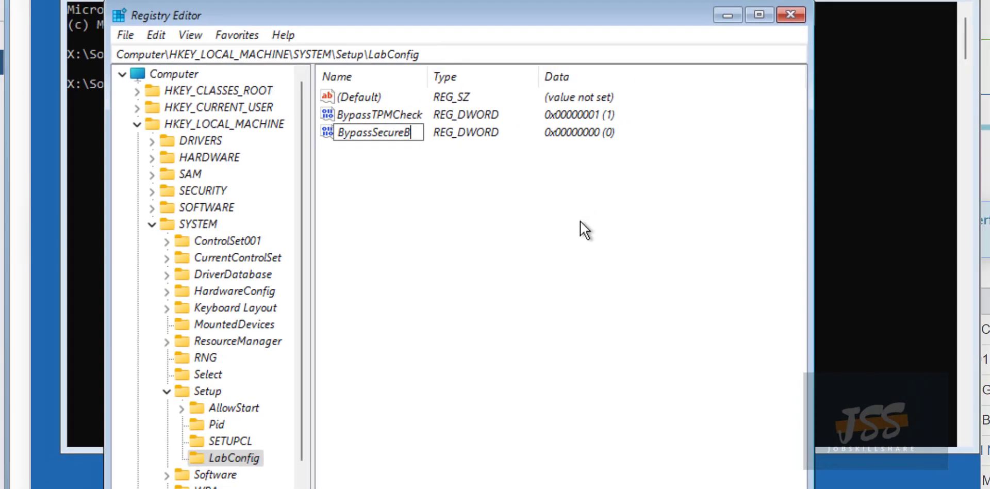
text(ootCheck)
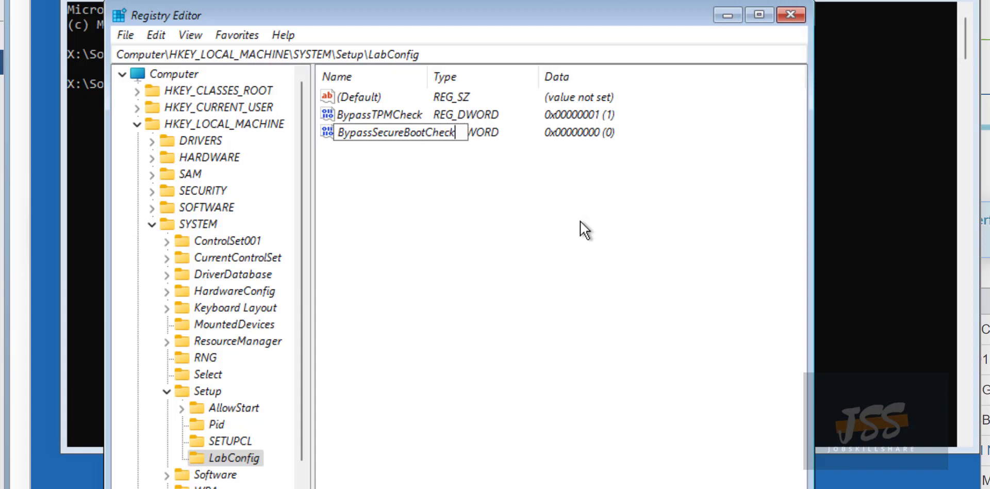
key(Return)
Set BypassSecureBootCheck's data to 1, then close Registry Editor.
right_click(395, 130)
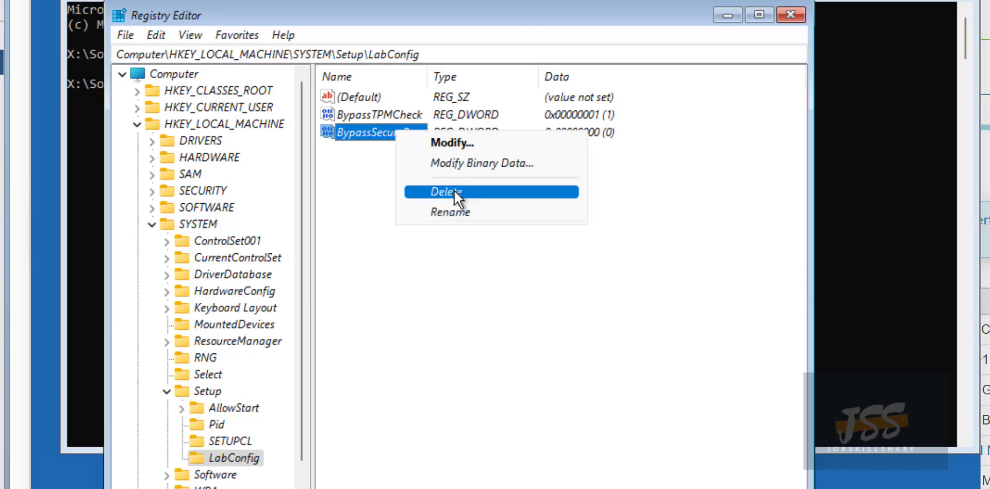
click(460, 142)
text(1)
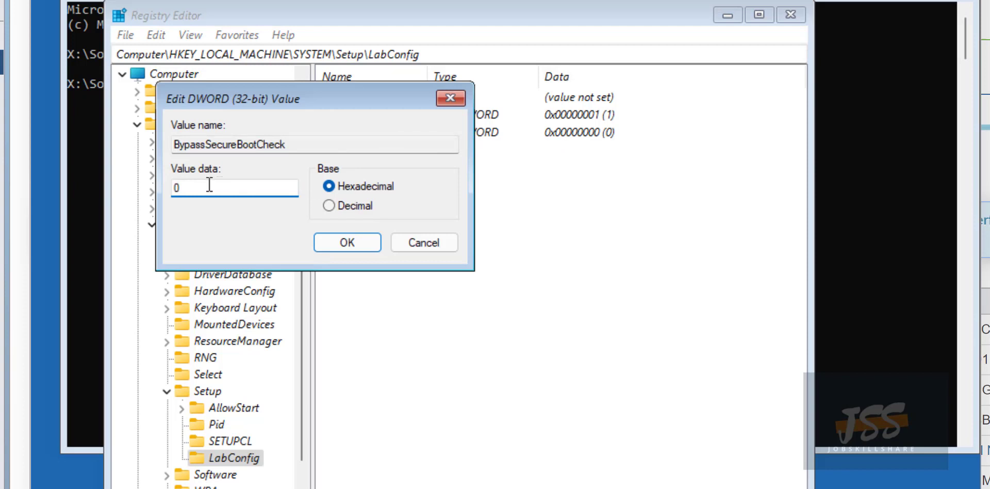
click(331, 239)
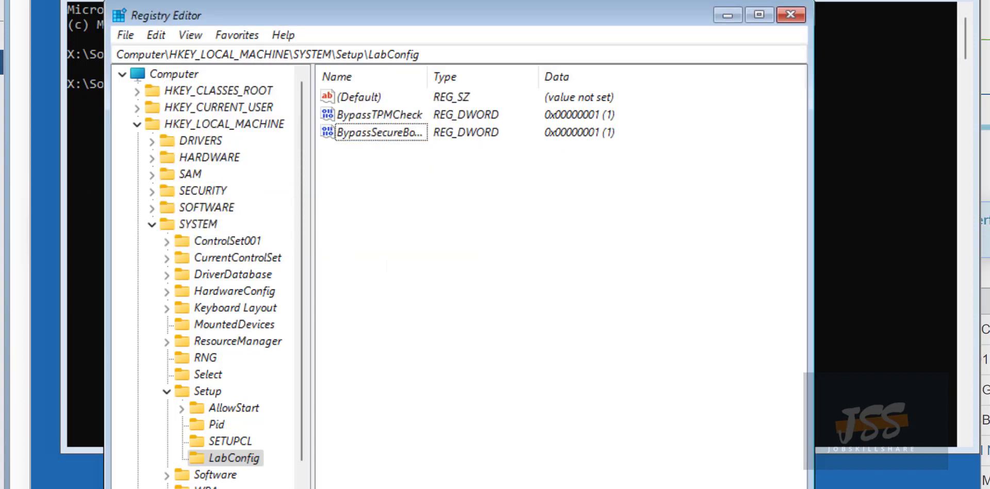
click(790, 15)
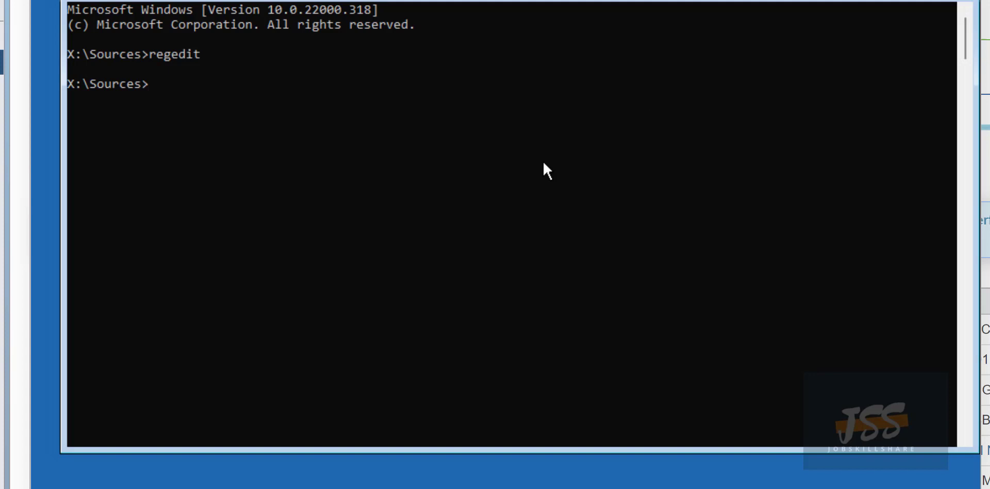
Run setup with English (United States) defaults, no product key, and the Windows 11 Pro edition.
text(setup)
key(Return)
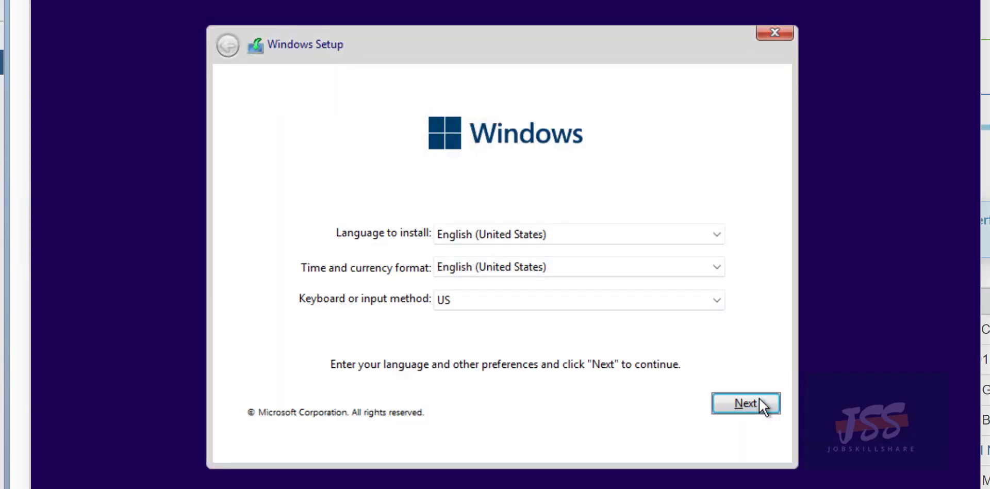
click(757, 401)
click(603, 442)
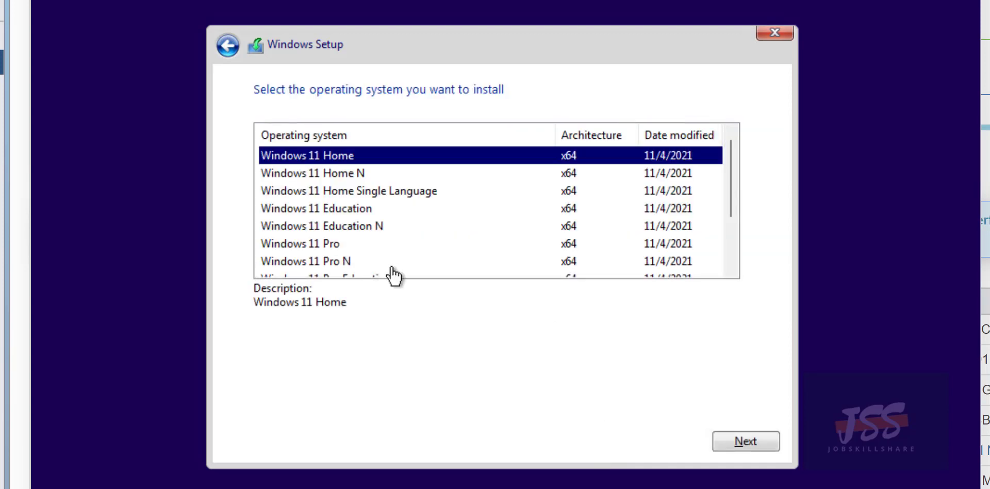
click(338, 247)
click(733, 435)
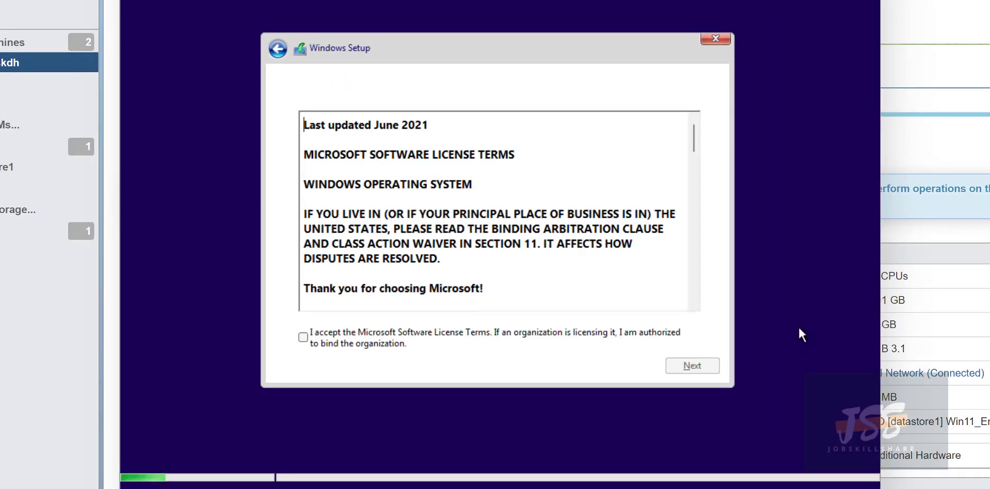
Accept the Microsoft license terms and choose a Custom install.
click(388, 329)
click(670, 364)
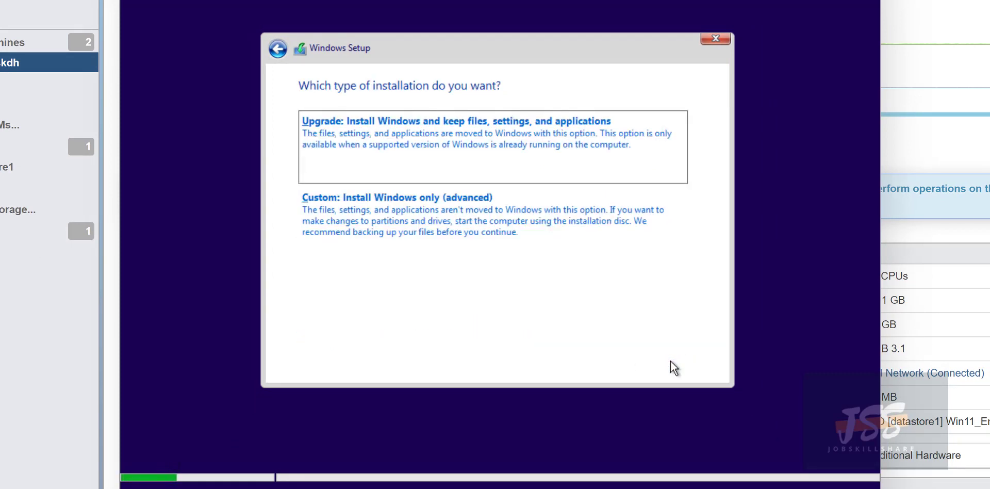
click(354, 217)
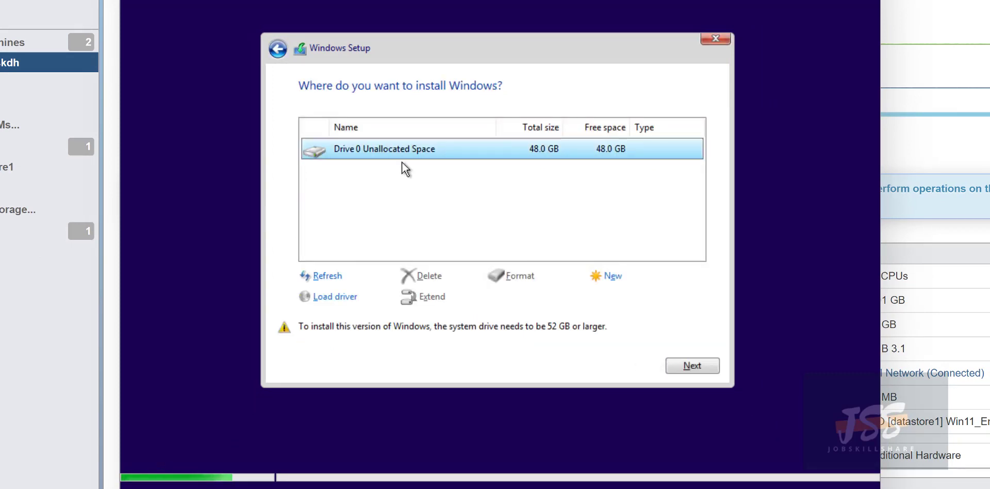
Install Windows on Drive 0's 48 GB unallocated space and wait for the region page.
click(684, 369)
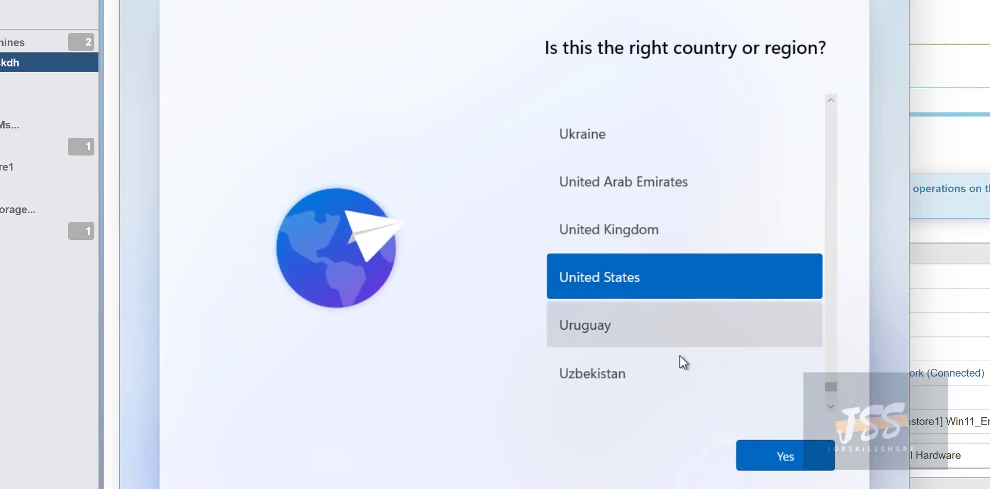
Confirm United States as region and US as keyboard, skipping any second layout.
click(760, 455)
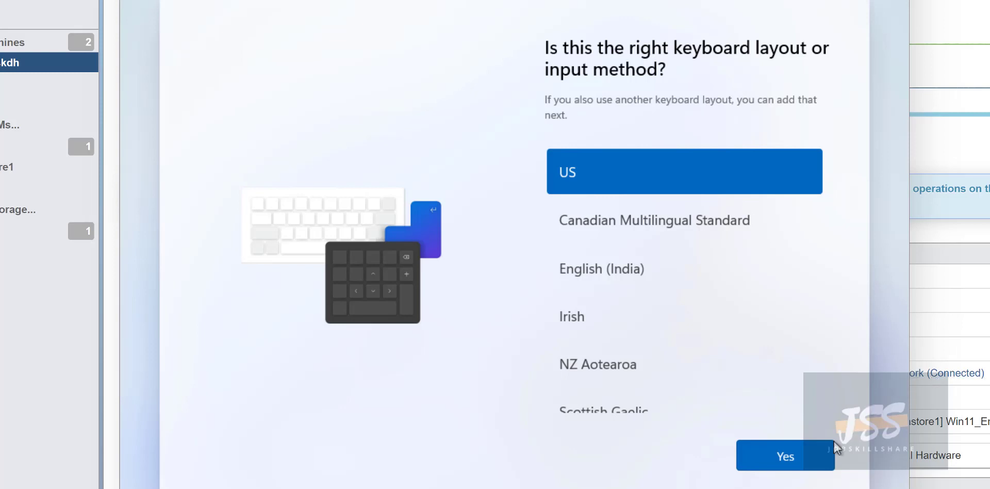
click(805, 455)
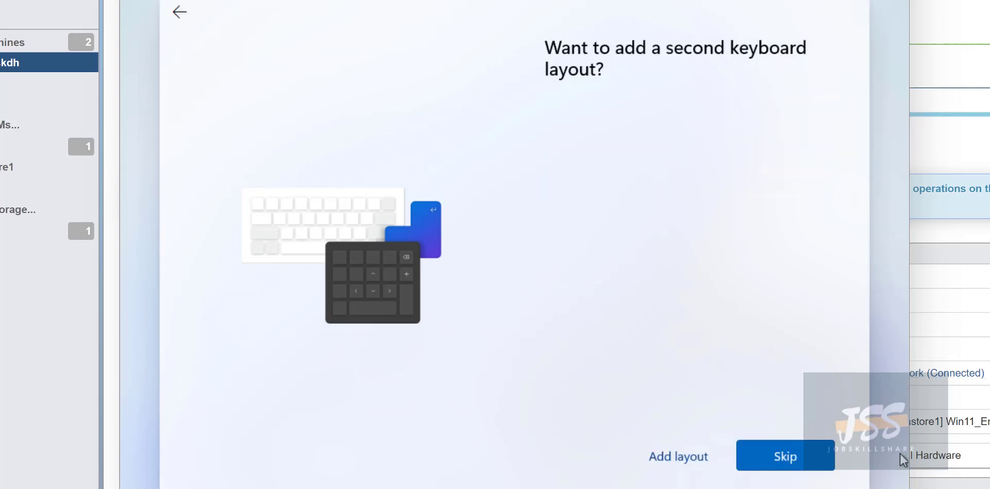
click(800, 458)
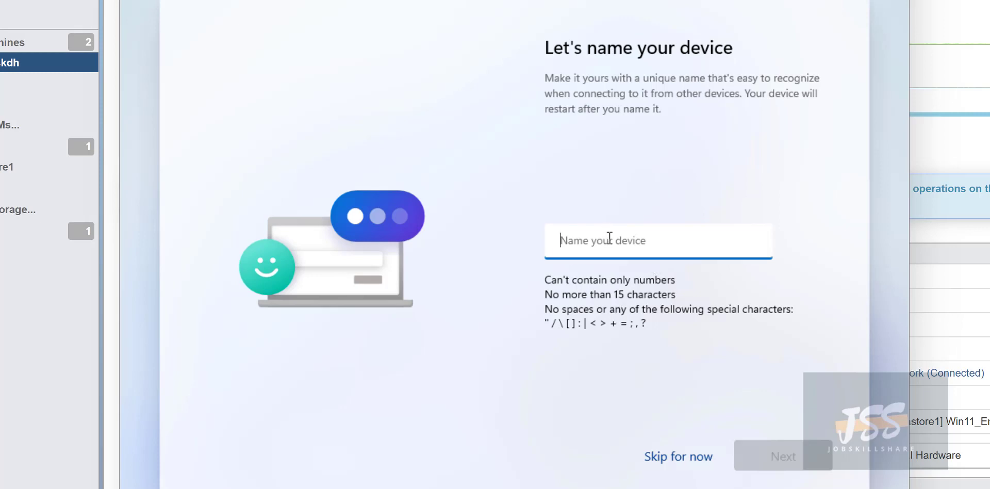
Enter helpdeskdh as the device name and continue.
text(helpdeskdh)
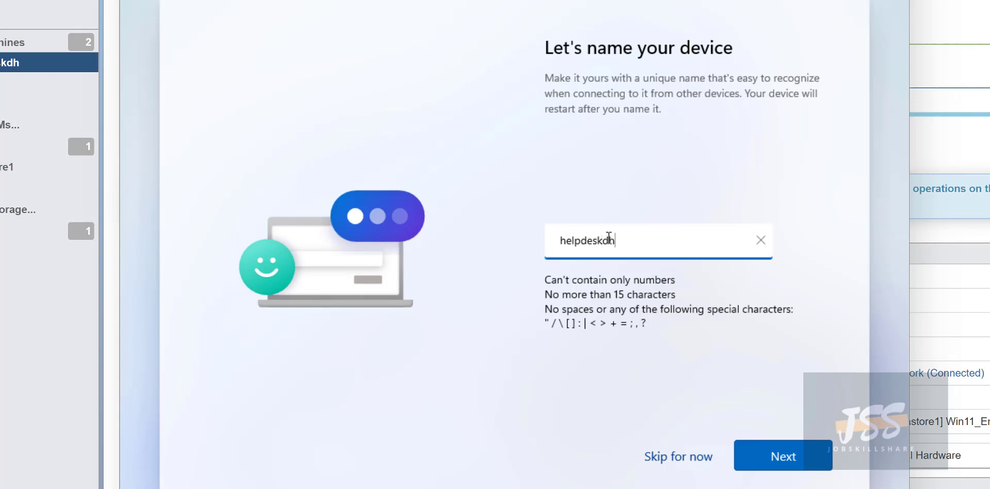
drag(618, 240, 546, 239)
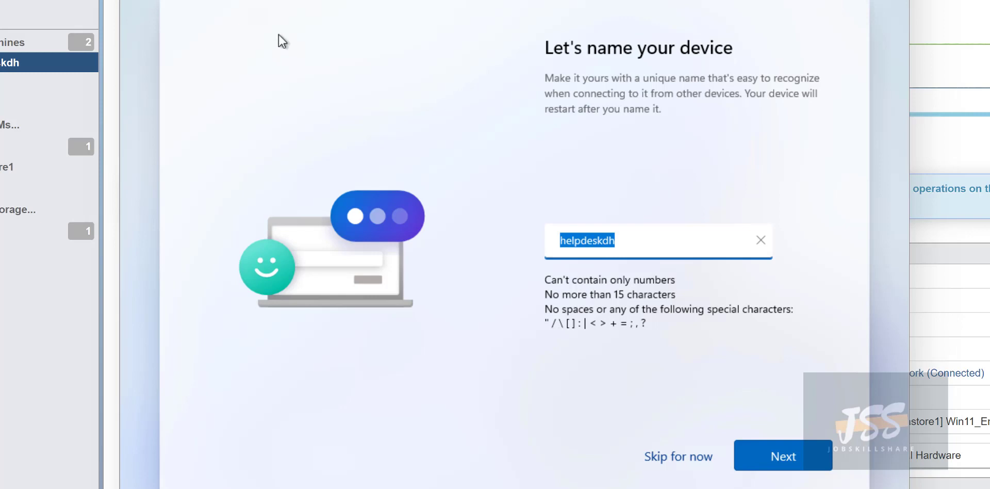
click(616, 241)
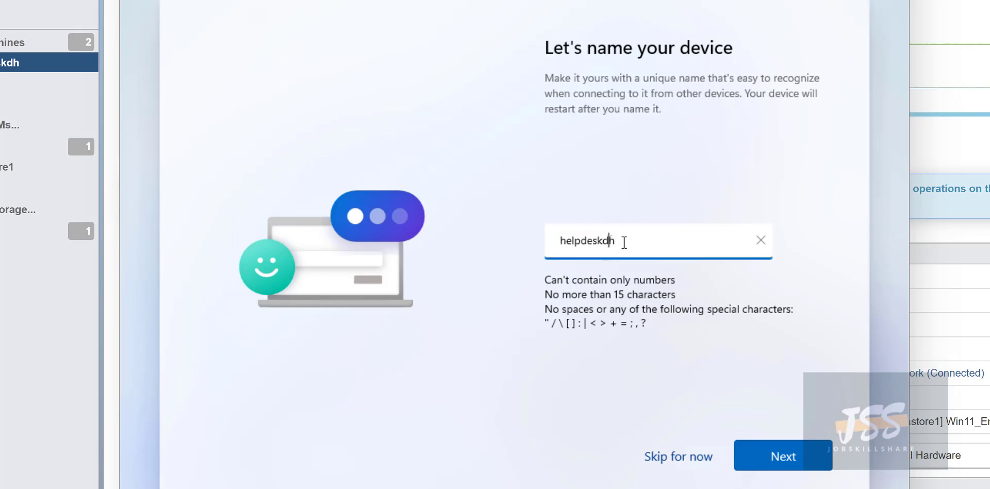
drag(626, 243, 519, 244)
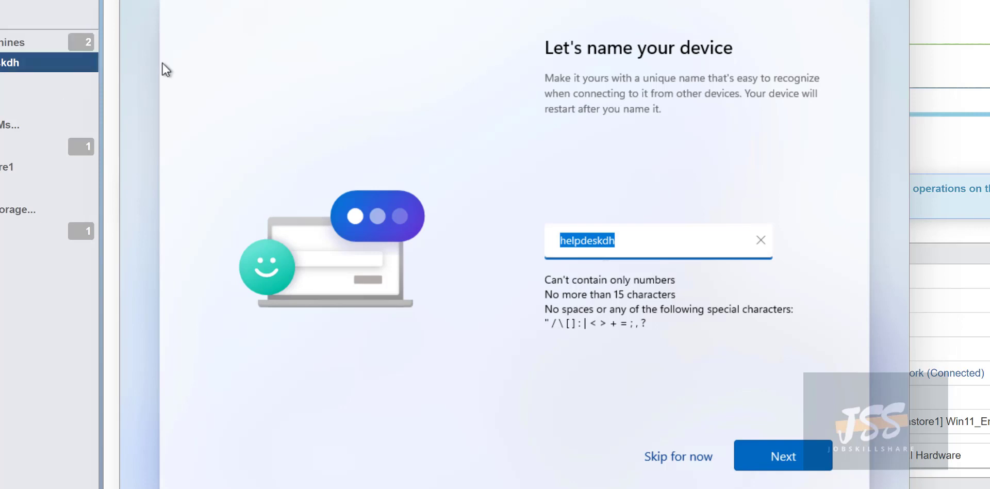
drag(625, 243, 554, 241)
click(776, 456)
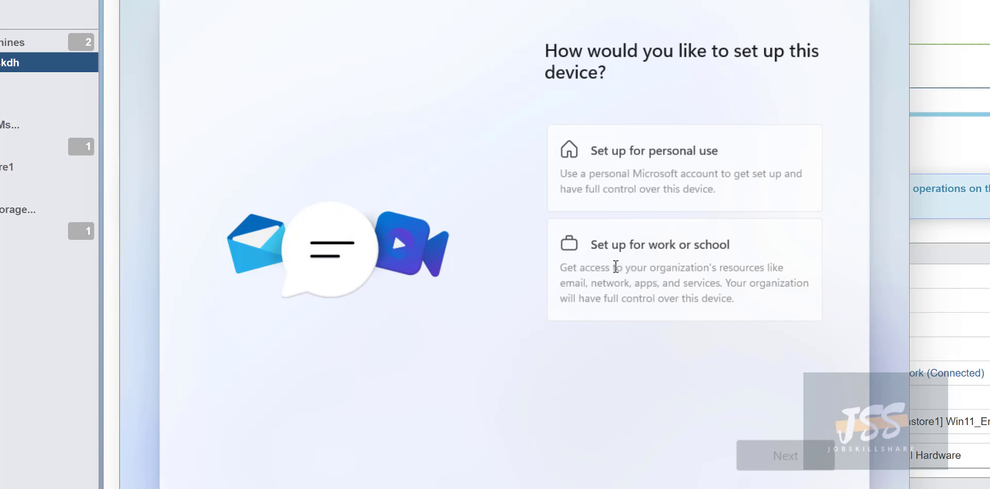
Choose Set up for work or school, then Sign-in options > Domain join instead.
click(616, 267)
click(778, 455)
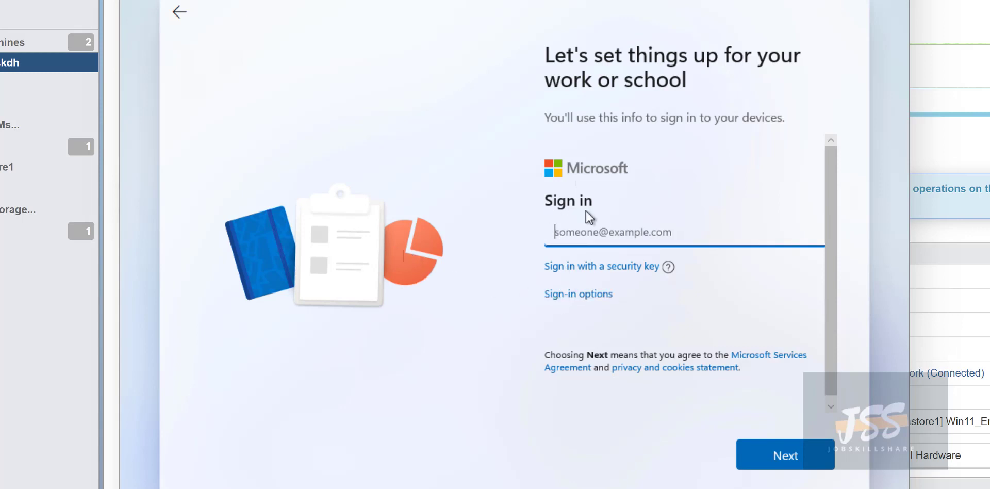
click(574, 299)
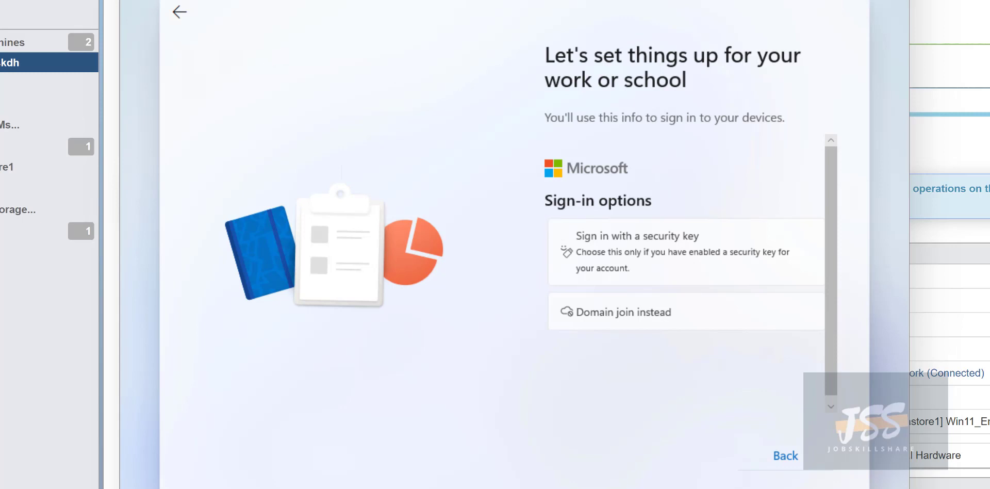
drag(360, 0, 439, 4)
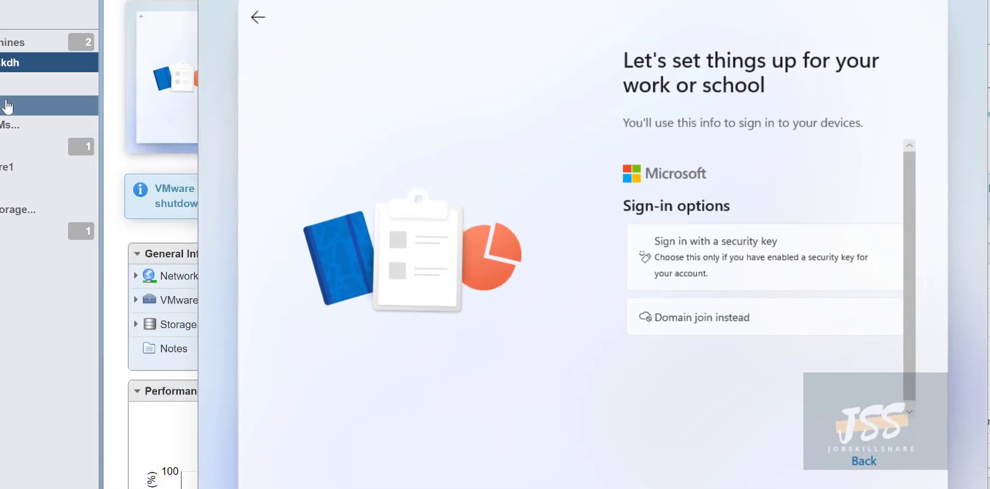
drag(335, 0, 285, 4)
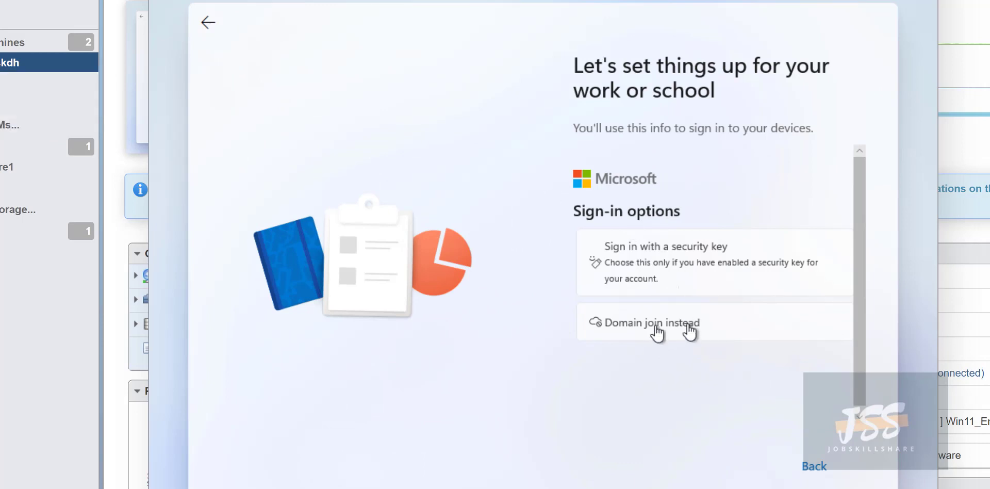
click(625, 326)
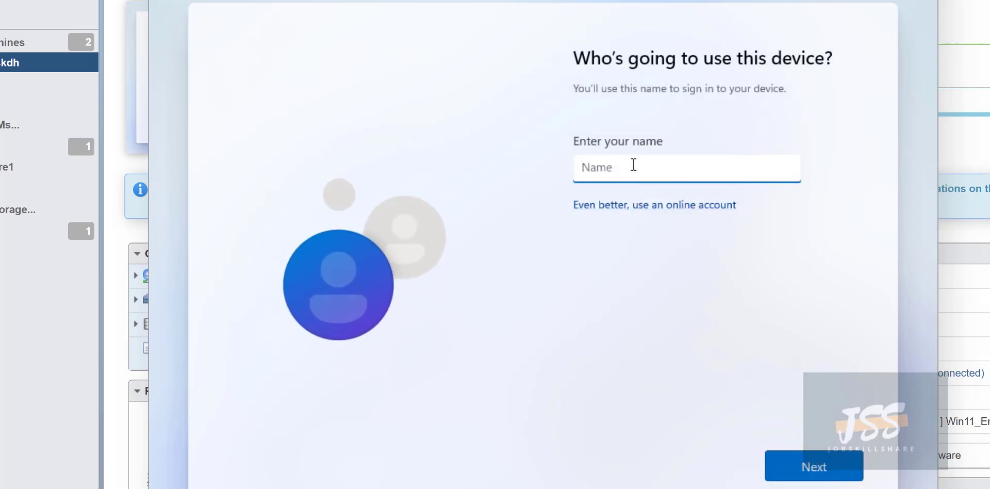
Enter helpdesk as the local user name, going back to fix a misspelling.
text(jhe)
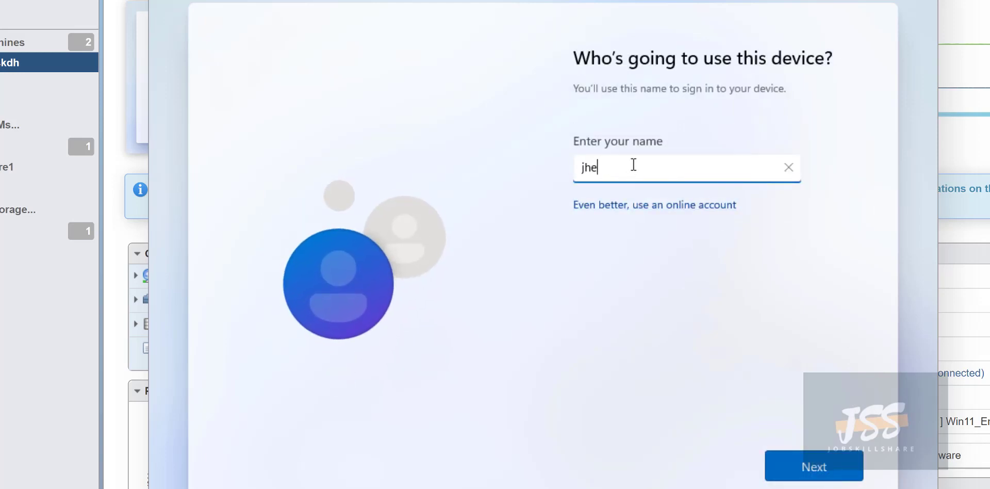
key(BackSpace)
key(BackSpace)
key(BackSpace)
text(heldpesk)
key(BackSpace)
key(BackSpace)
key(BackSpace)
text(desk)
key(Return)
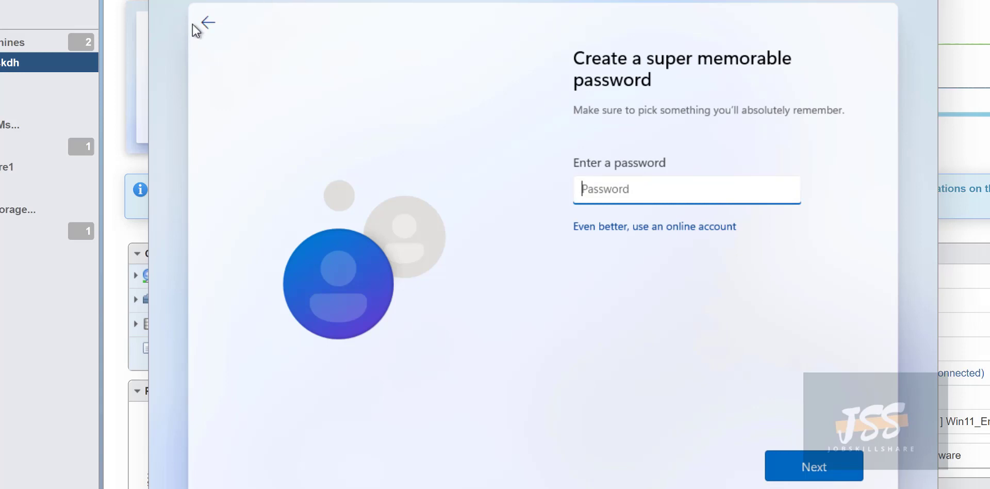
click(207, 22)
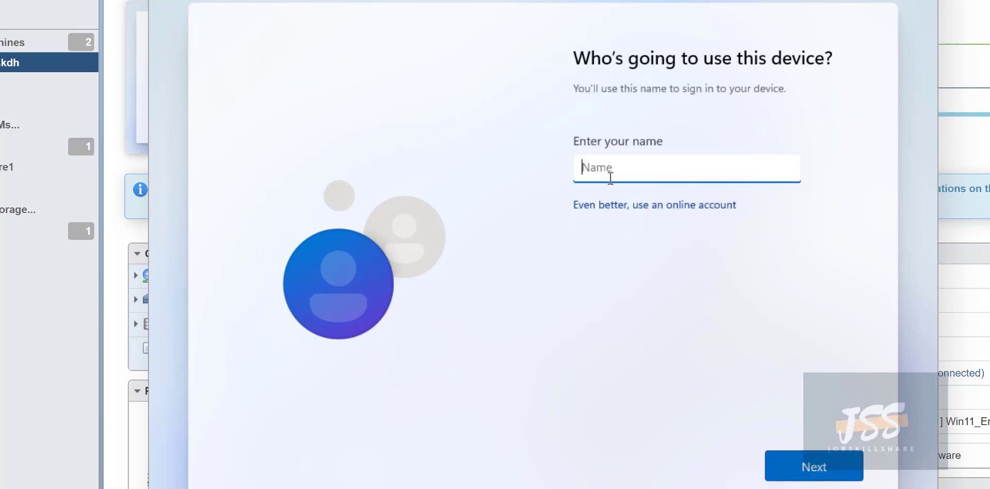
text(helpdesk)
key(Return)
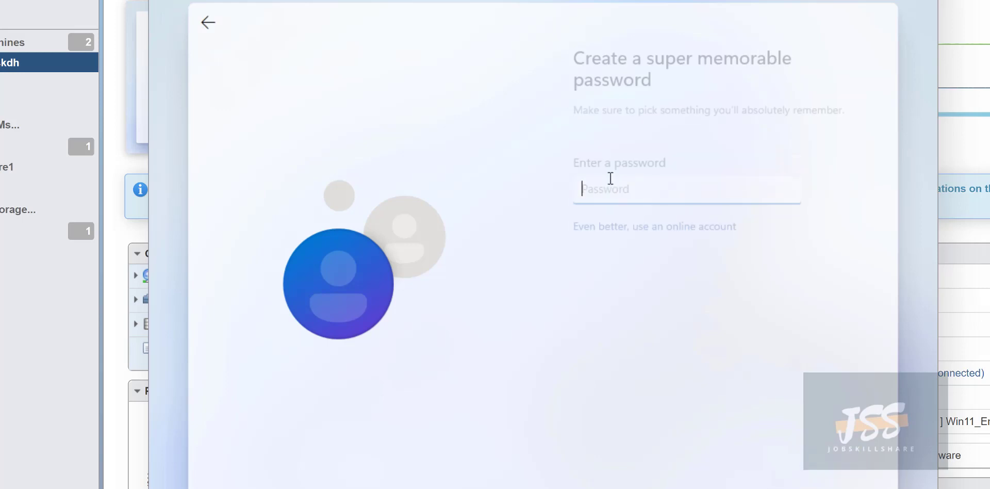
Enter the account password and retype it in the confirmation field.
text(•••)
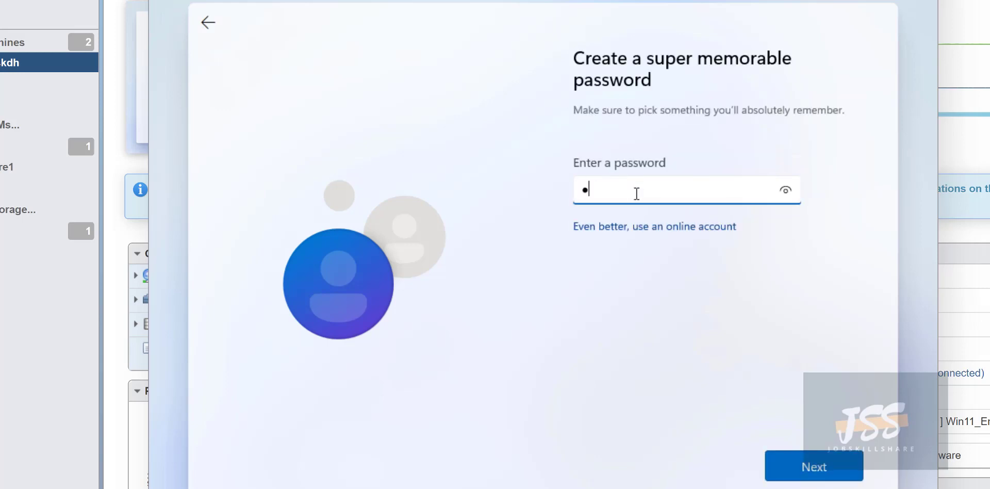
text(••••••••)
key(Return)
text(•••)
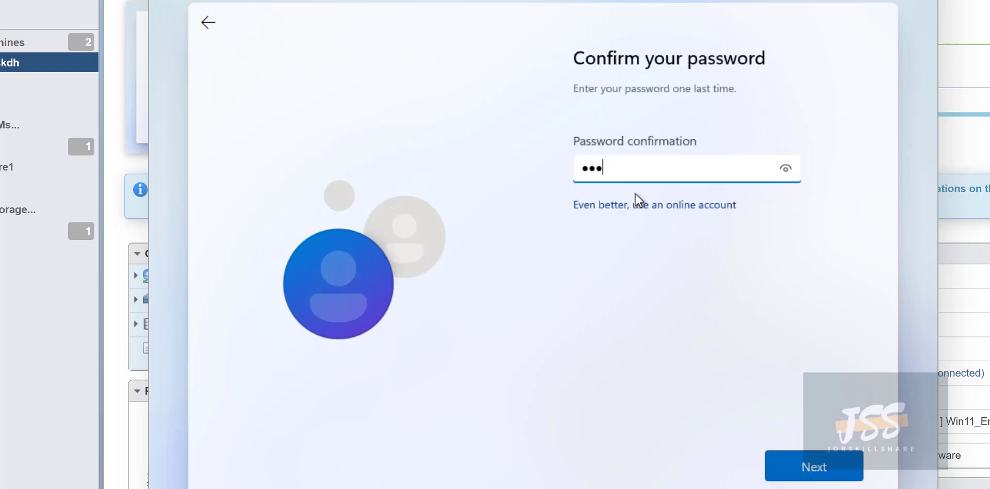
key(BackSpace)
key(BackSpace)
text(•••••••••)
key(Return)
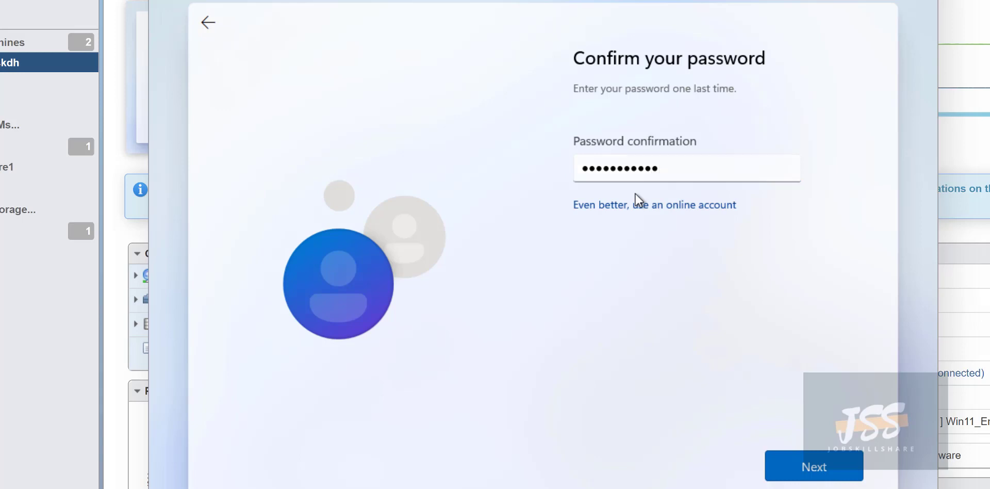
Pick the city of birth question for security question 1 and enter an answer.
click(621, 219)
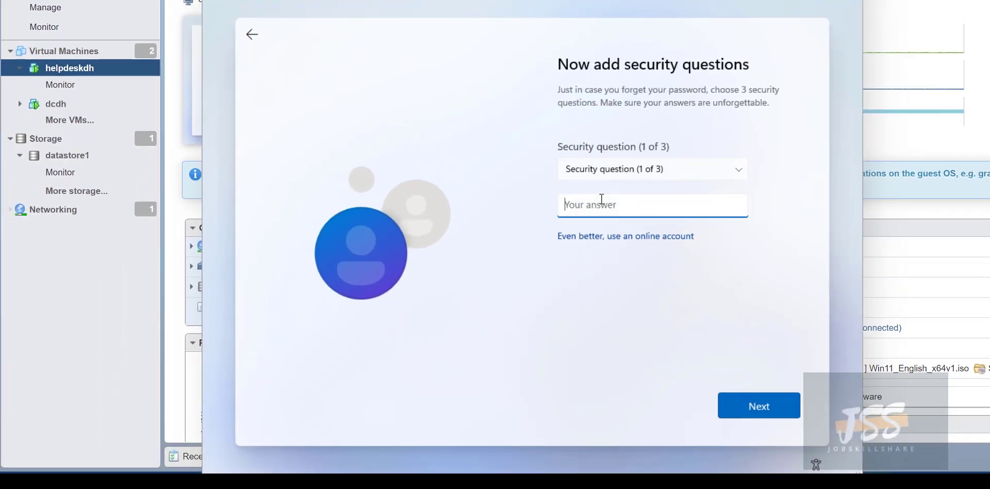
text(test)
key(Return)
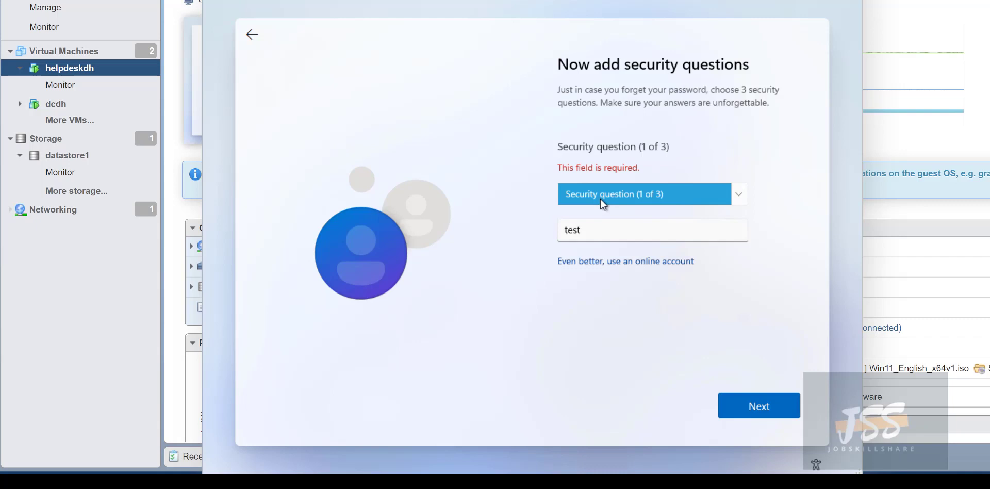
click(589, 193)
click(593, 221)
click(596, 230)
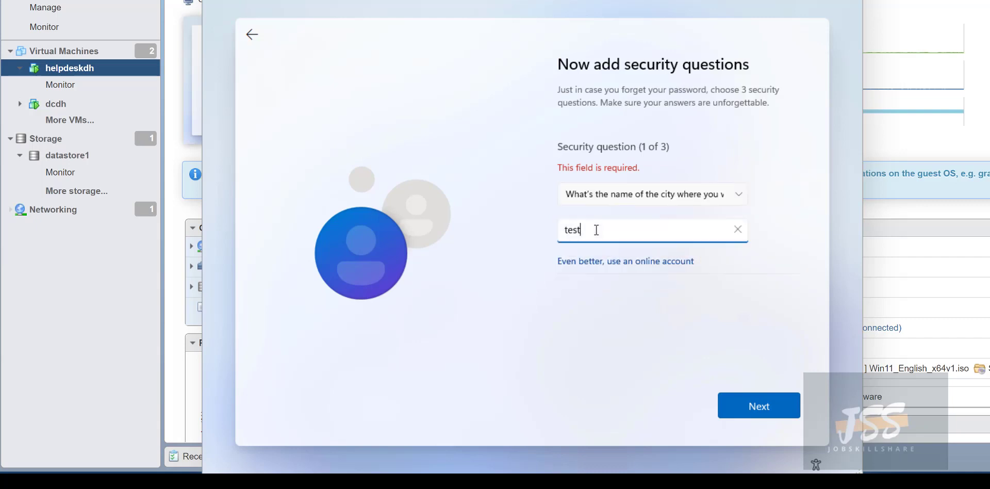
click(756, 396)
click(756, 396)
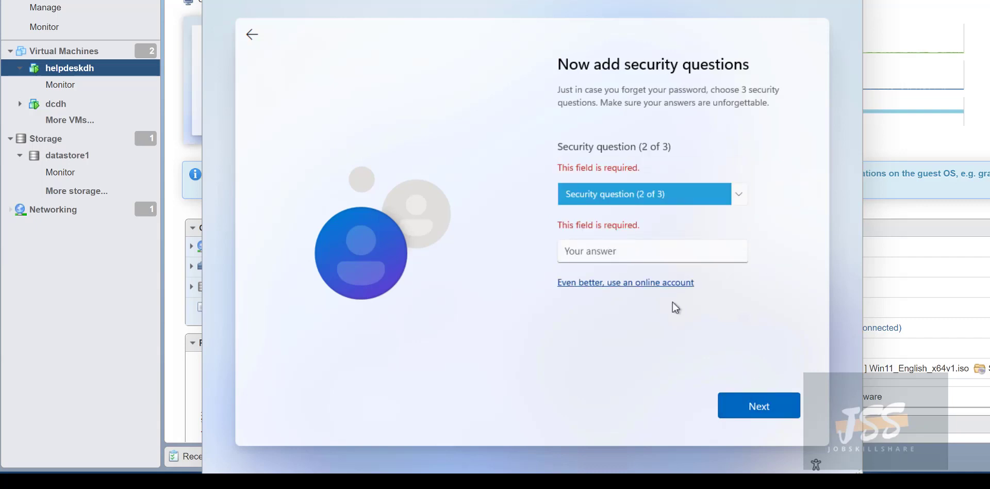
Pick the city question for security question 2 and enter an answer.
click(655, 193)
click(645, 231)
click(623, 249)
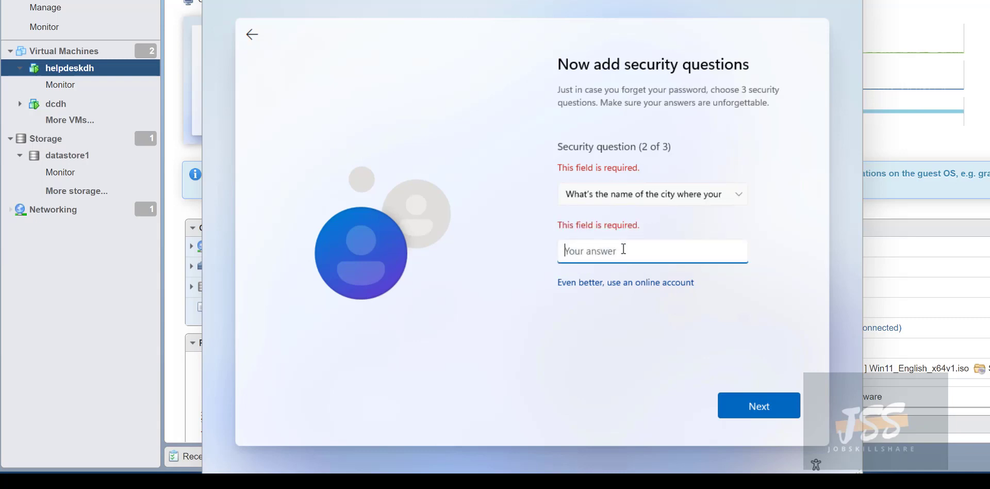
text(test)
key(Return)
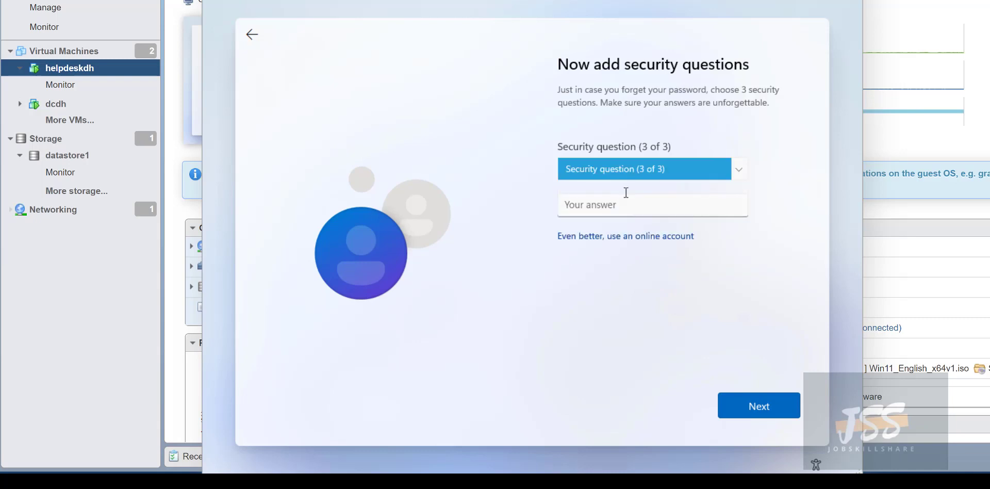
Pick the first school attended question for question 3 and enter an answer.
click(625, 193)
click(618, 227)
click(621, 216)
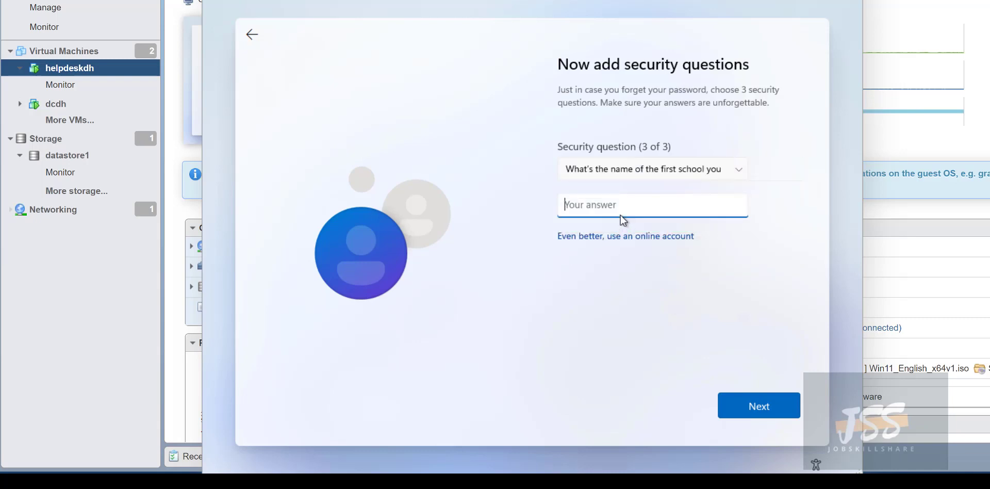
text(test)
key(Return)
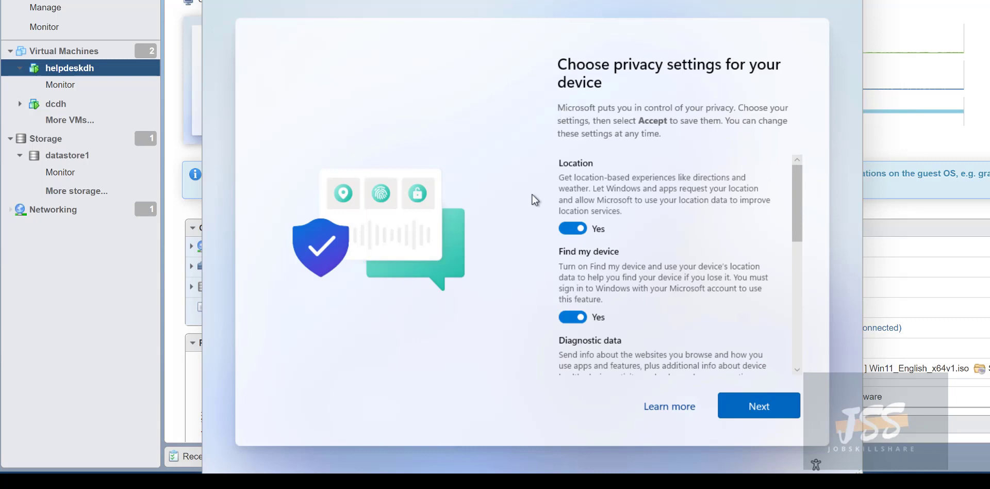
Turn off Location, Find my device and Inking & typing; limit diagnostic data to Required only.
click(571, 228)
click(571, 305)
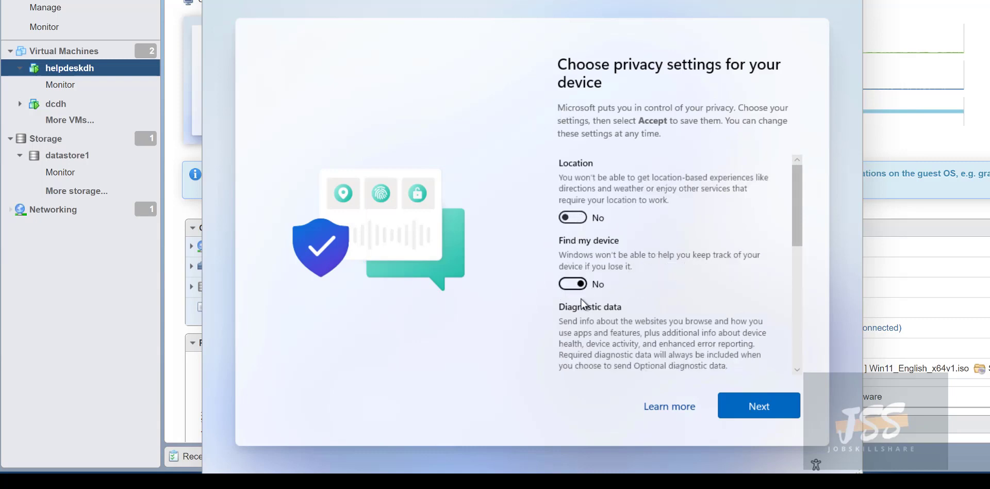
scroll(590, 285, down, 2)
scroll(589, 283, down, 2)
click(573, 219)
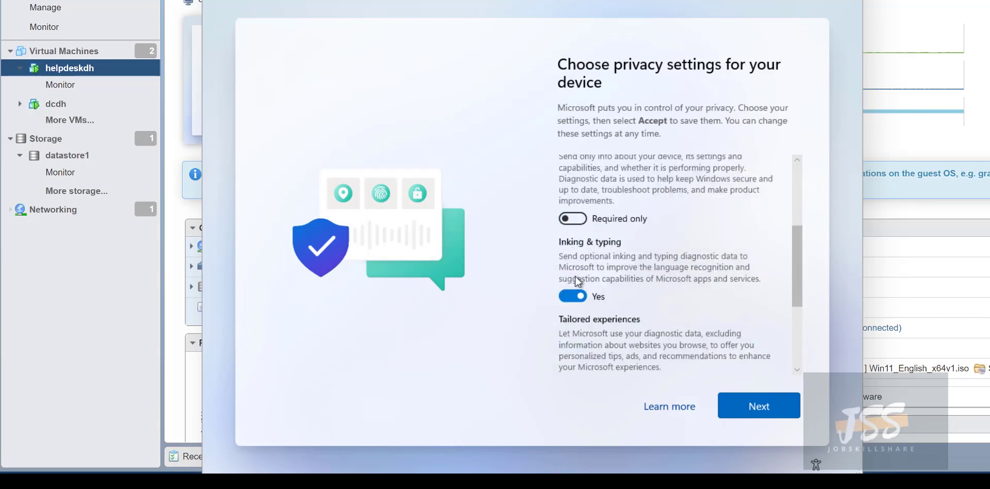
click(573, 297)
Turn off Tailored experiences and Advertising ID, then accept the privacy settings.
scroll(580, 298, down, 1)
click(577, 317)
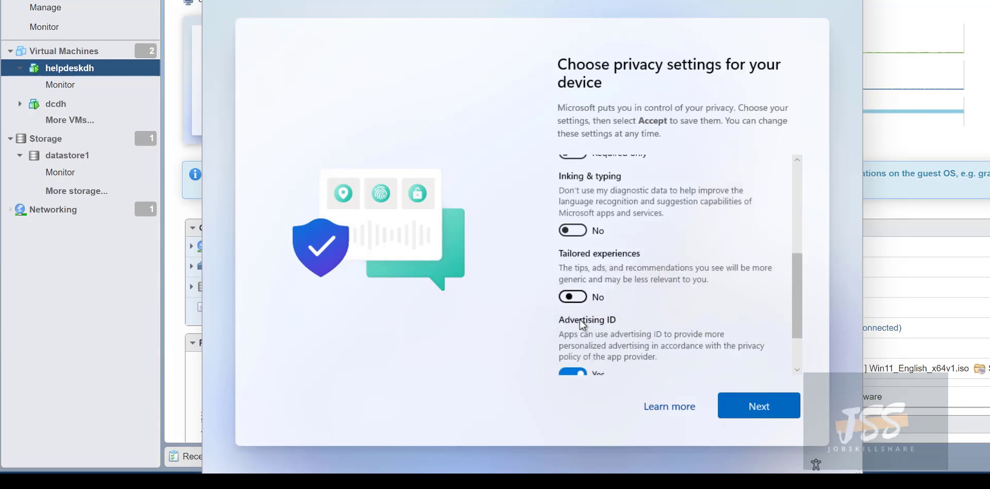
scroll(579, 319, down, 1)
click(573, 304)
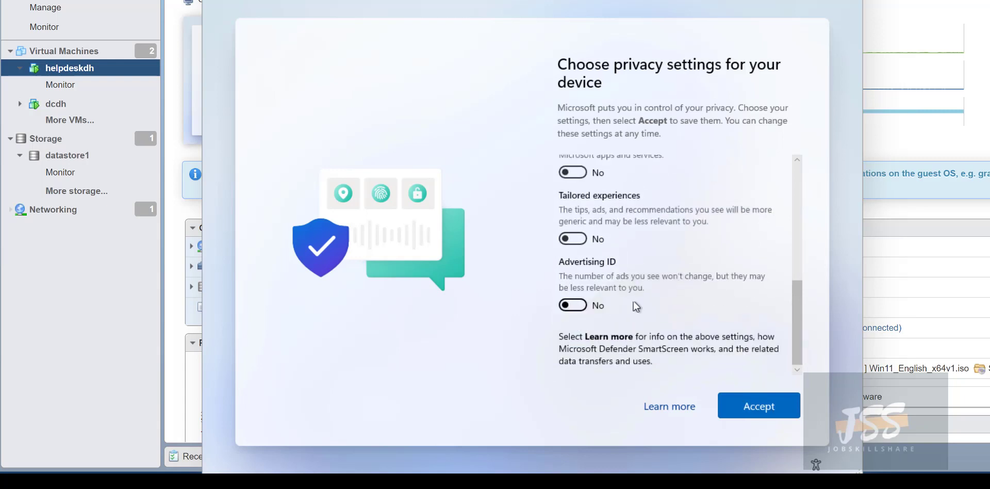
click(767, 411)
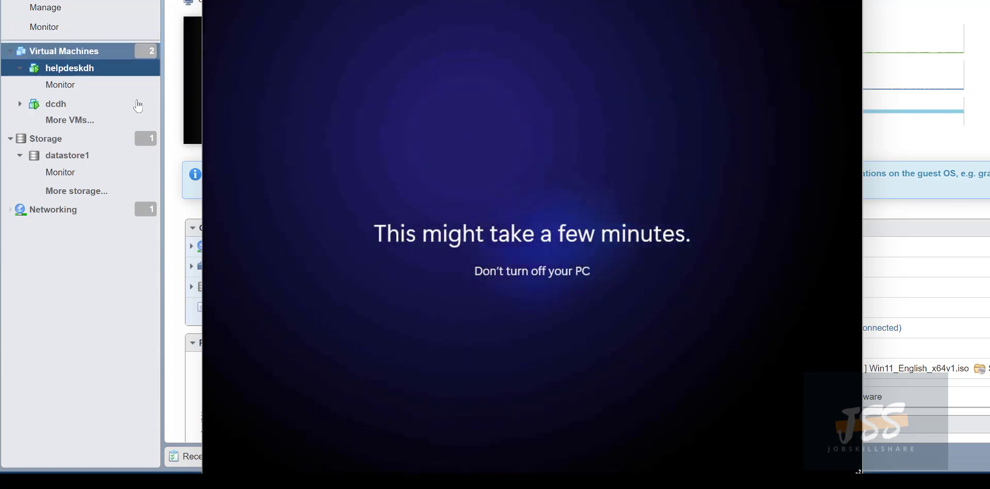
drag(361, 1, 468, 1)
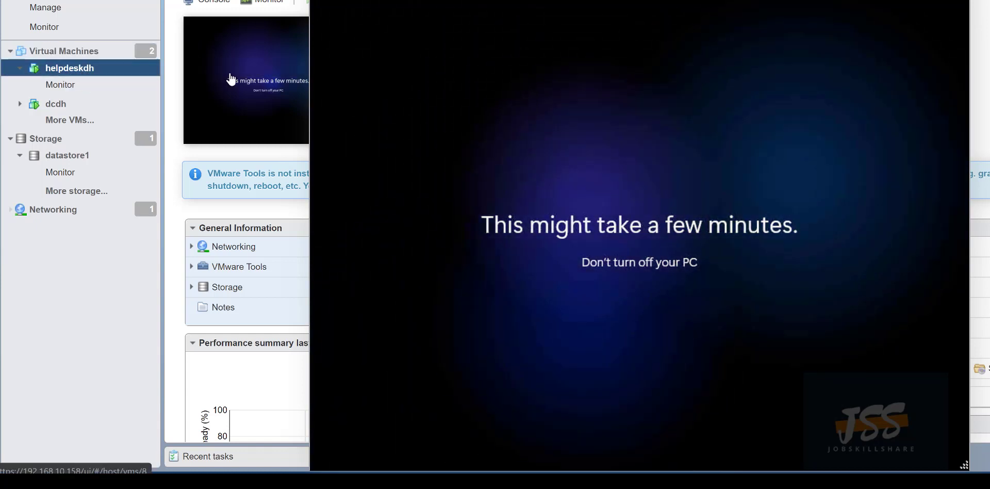
Show helpdeskdh's Snapshots menu, then select dcdh and bring up its Snapshots > Take snapshot menu.
right_click(89, 69)
mouse_move(134, 139)
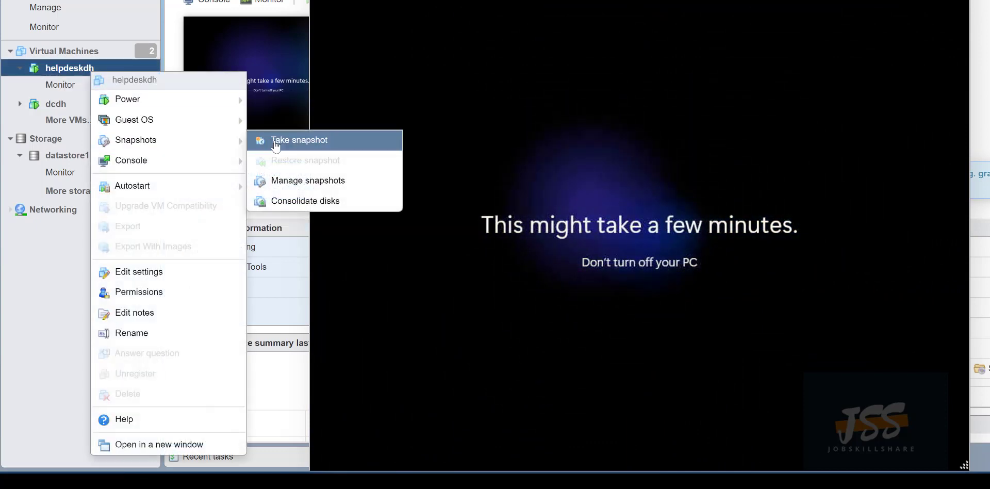
click(62, 105)
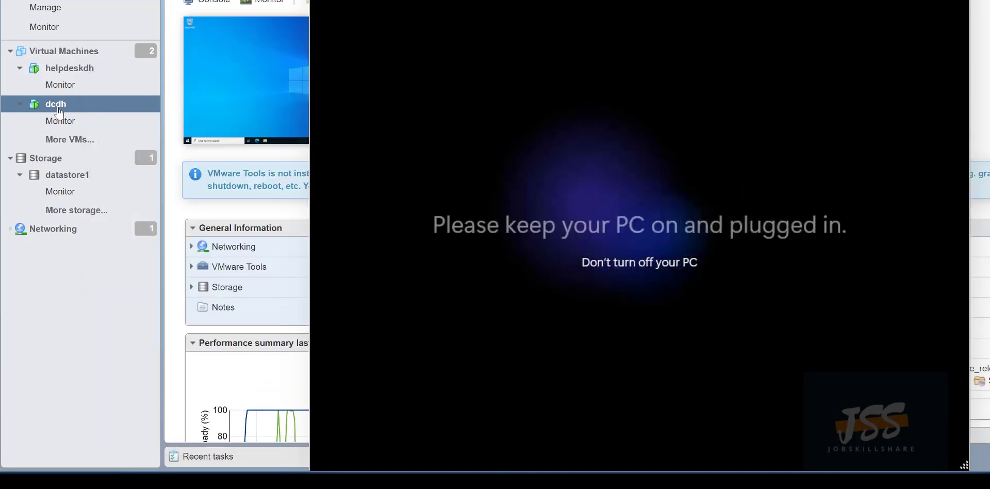
right_click(60, 106)
mouse_move(124, 155)
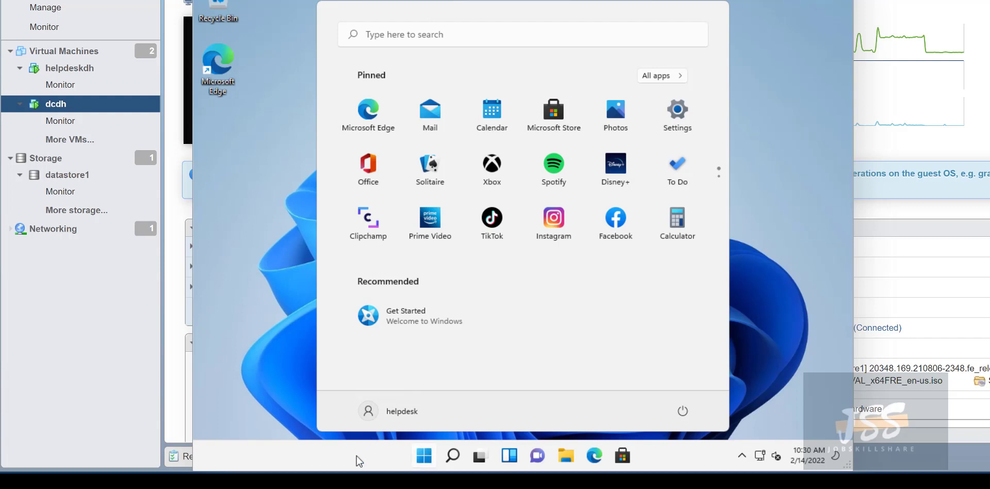
Close the Start menu in the helpdesk VM, open Windows search, and reveal the hidden tray icons.
click(359, 461)
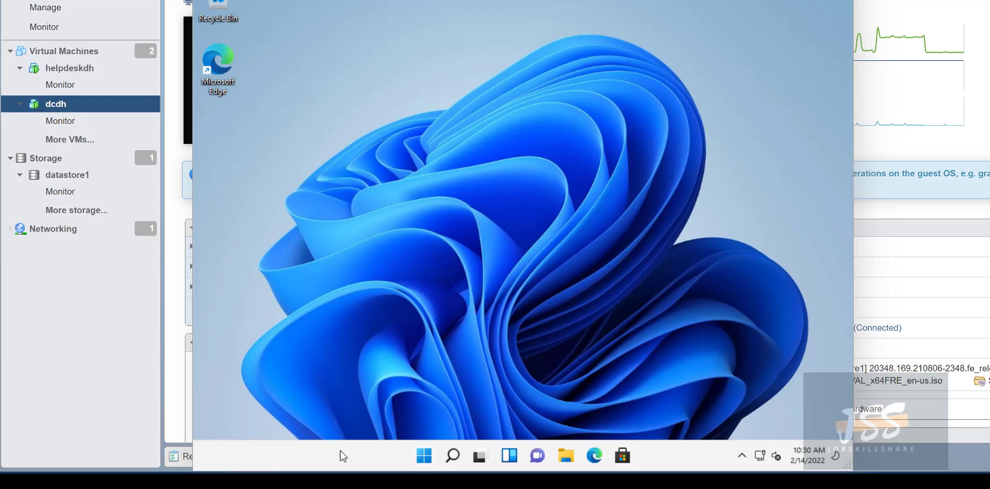
click(453, 455)
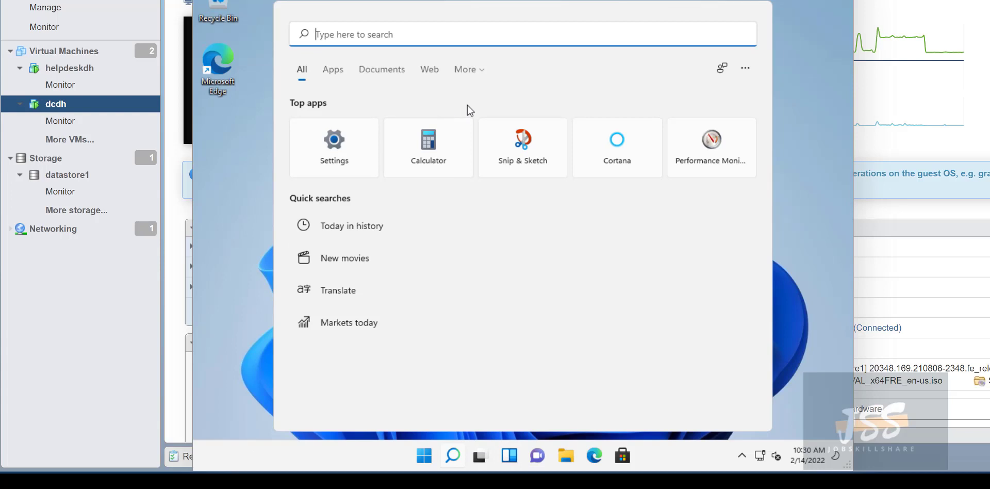
click(745, 462)
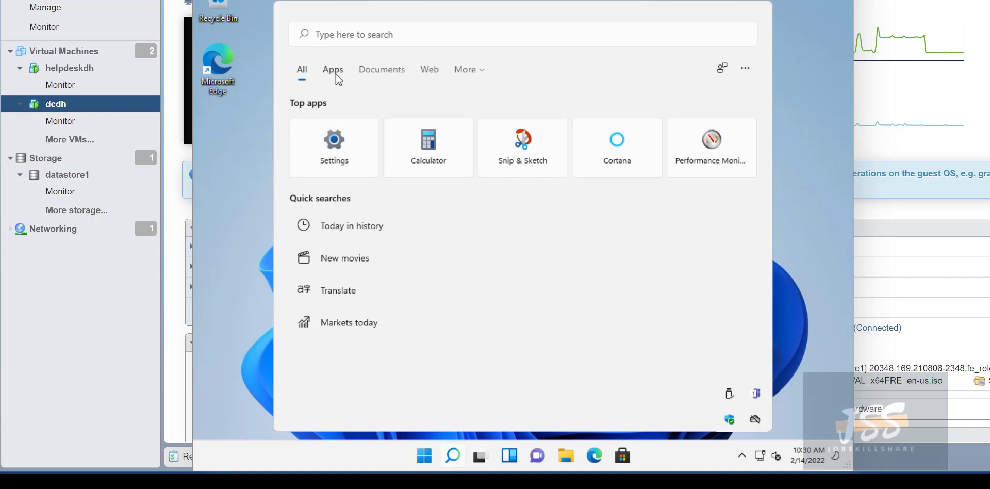
Search 'firewall' and switch Windows Defender Firewall off for private and public networks.
click(404, 38)
text(firewall)
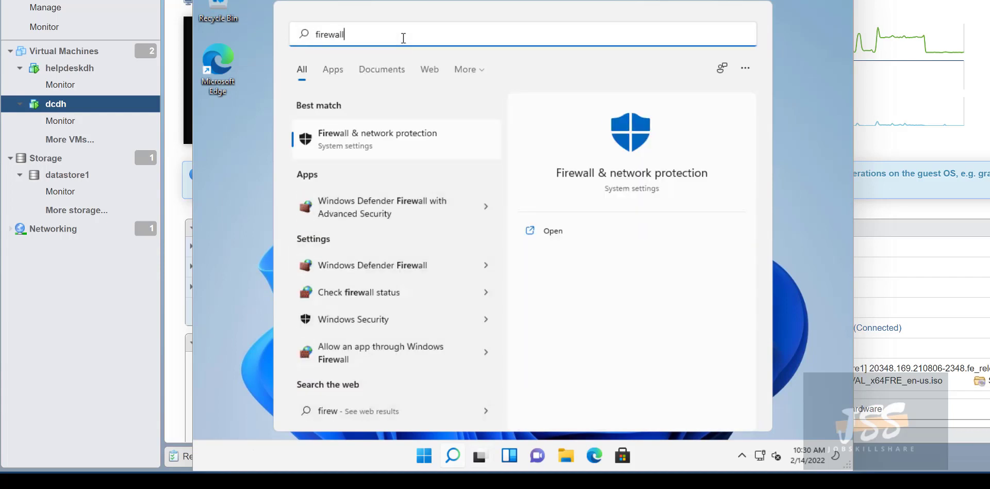
click(392, 176)
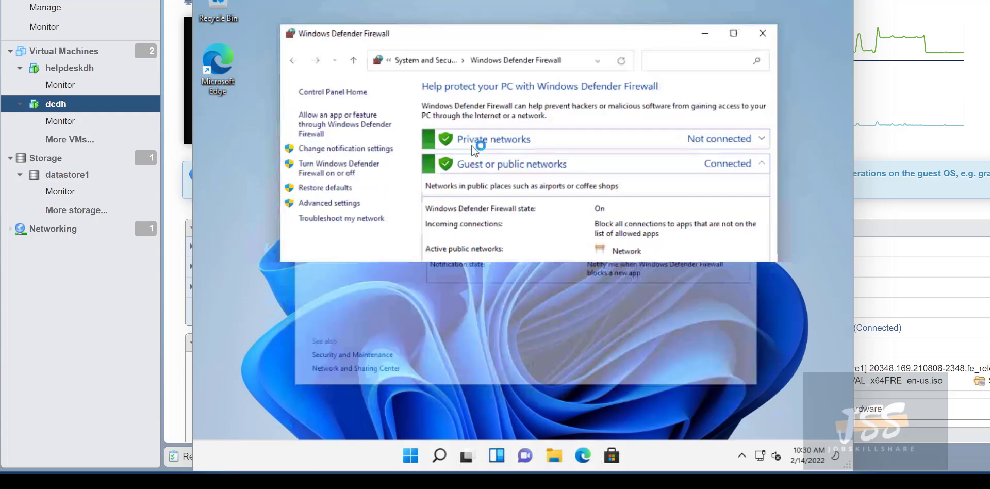
click(335, 168)
click(428, 184)
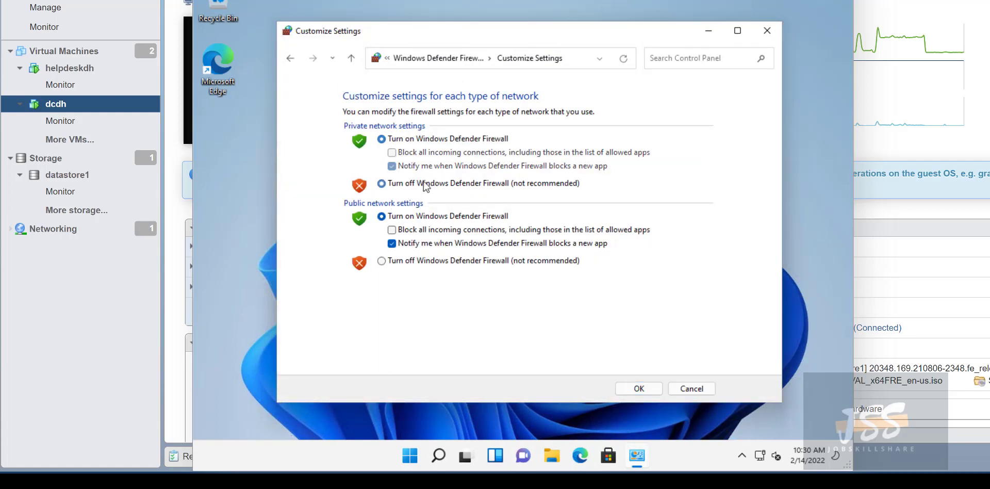
click(418, 261)
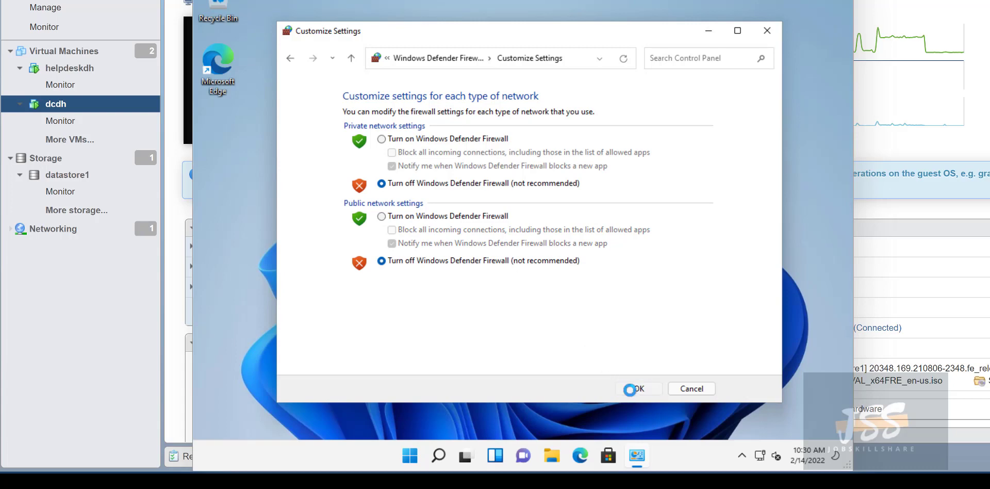
click(629, 387)
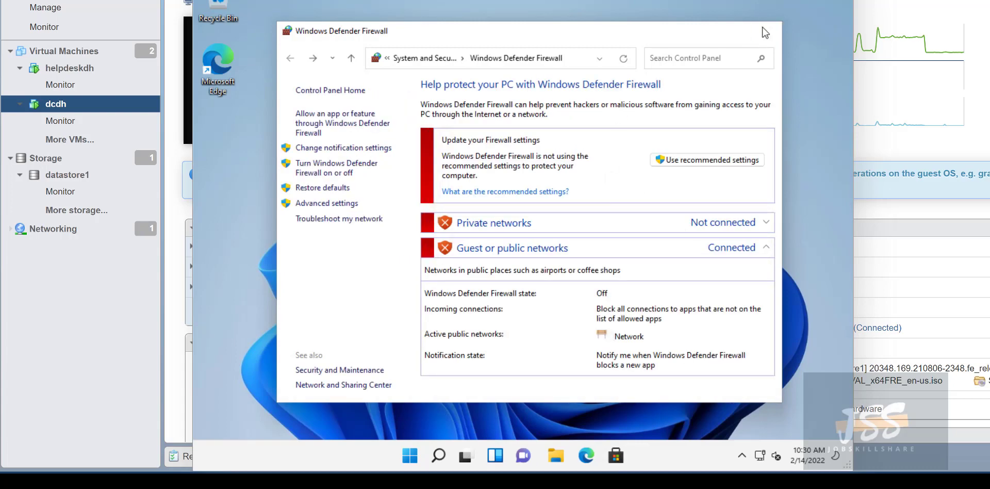
click(767, 30)
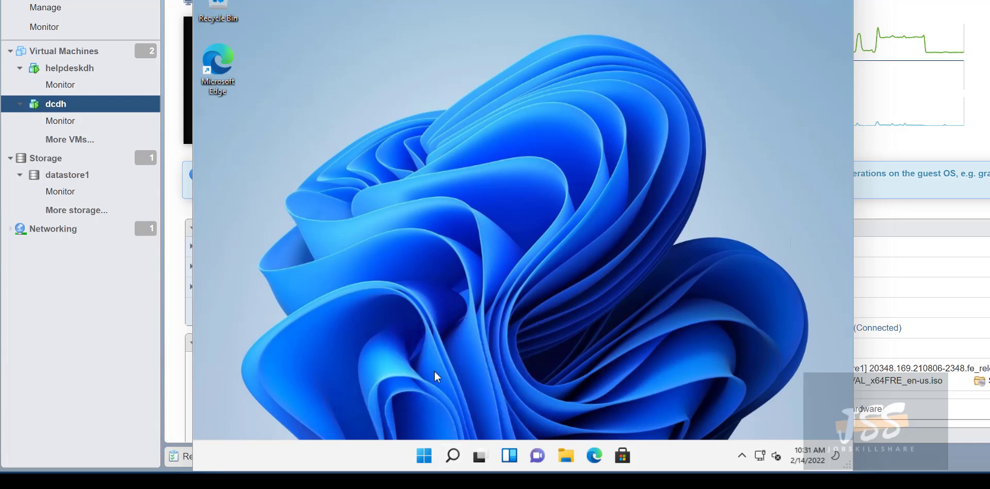
Bring the helpdesk VM console back into full view and open its taskbar search.
drag(330, 0, 320, 0)
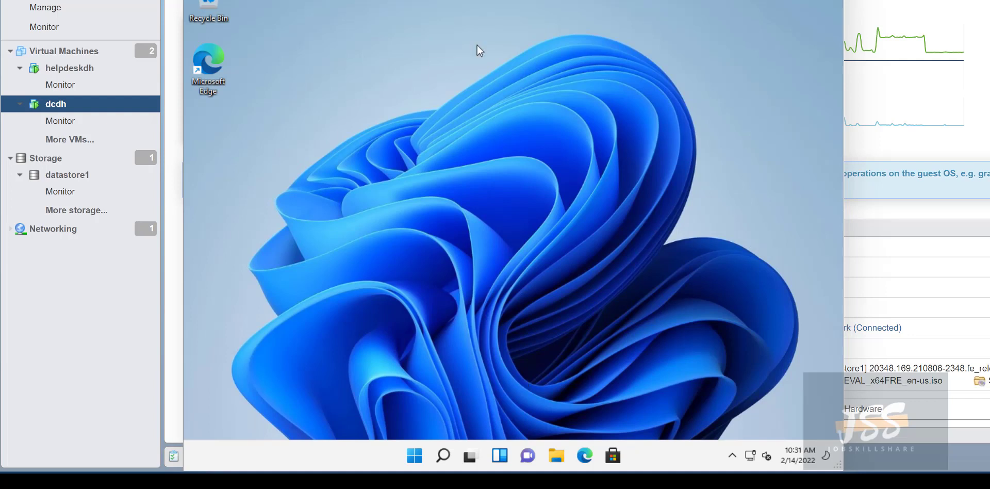
drag(358, 0, 477, 1)
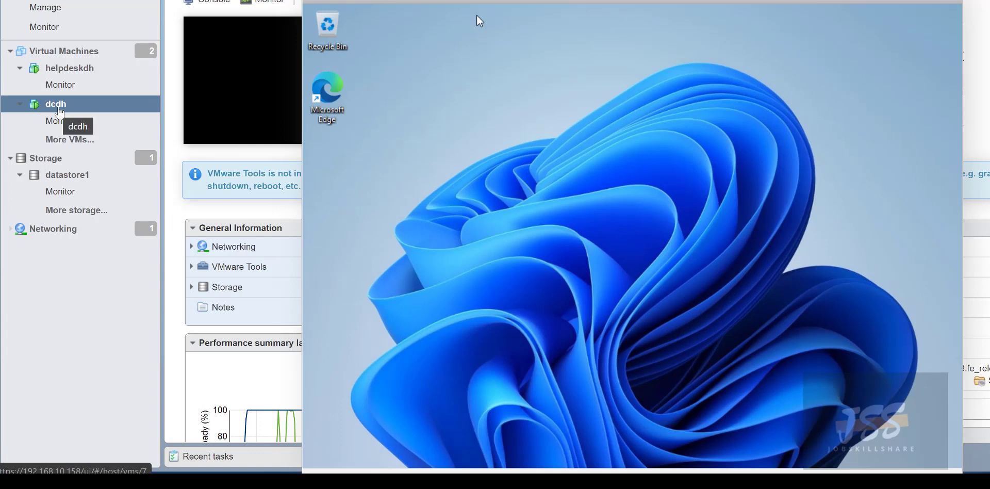
drag(427, 2, 295, 0)
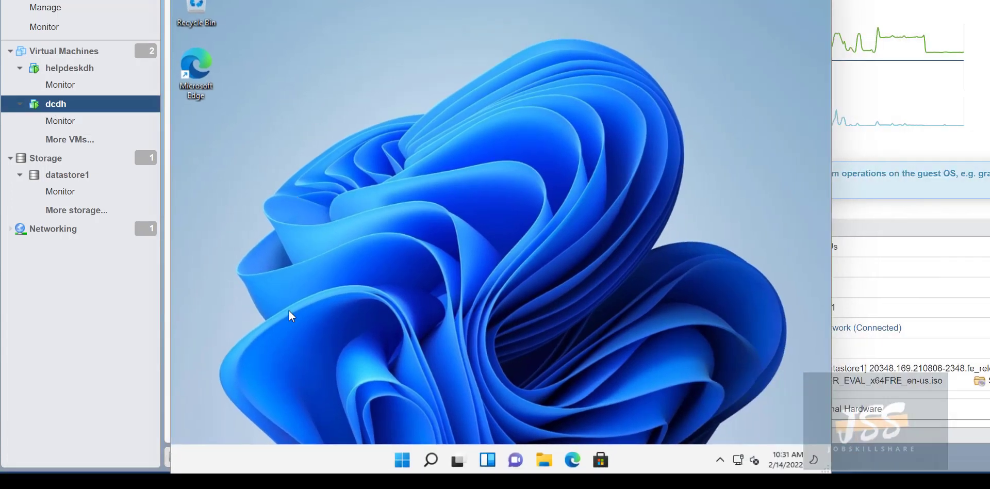
click(431, 460)
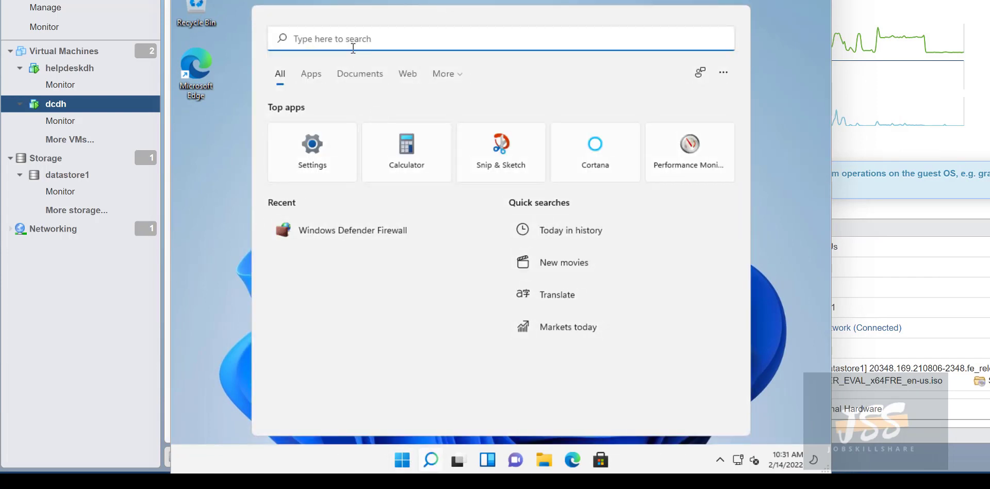
Launch Command Prompt via 'cmd' and run whoami.
text(cmd)
key(Return)
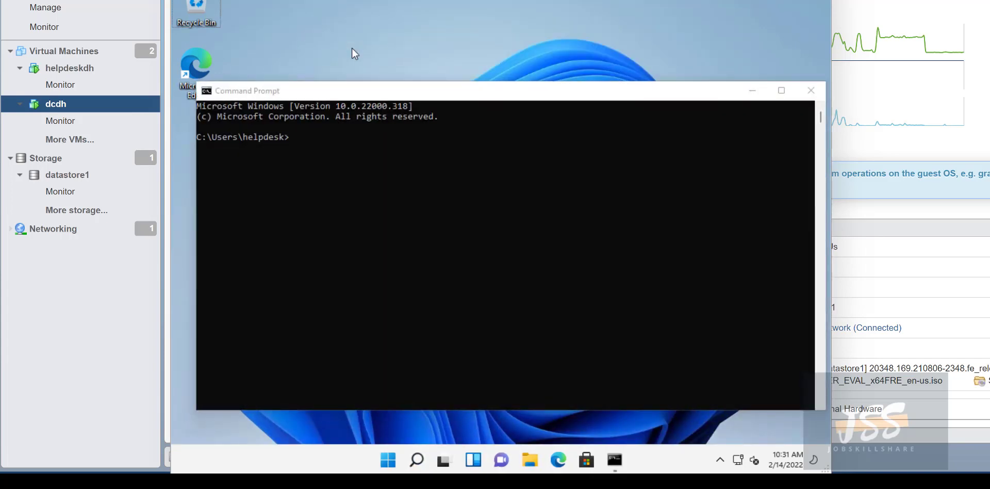
click(367, 165)
text(whoami)
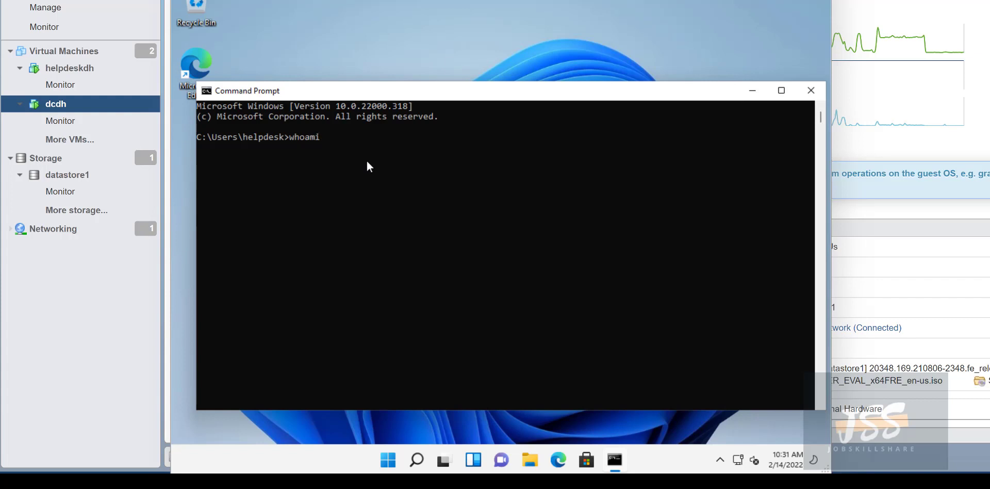
key(Return)
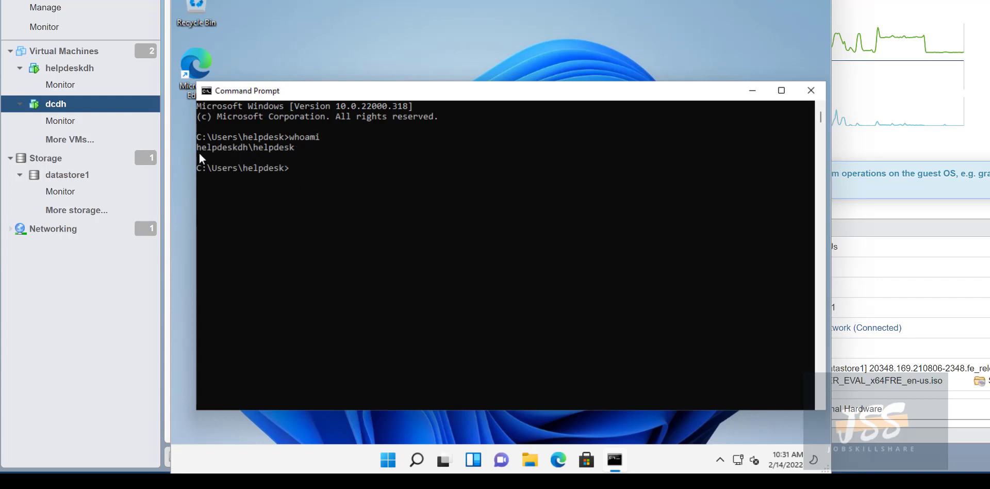
Select and copy the helpdeskdh\helpdesk output line.
drag(199, 153, 223, 150)
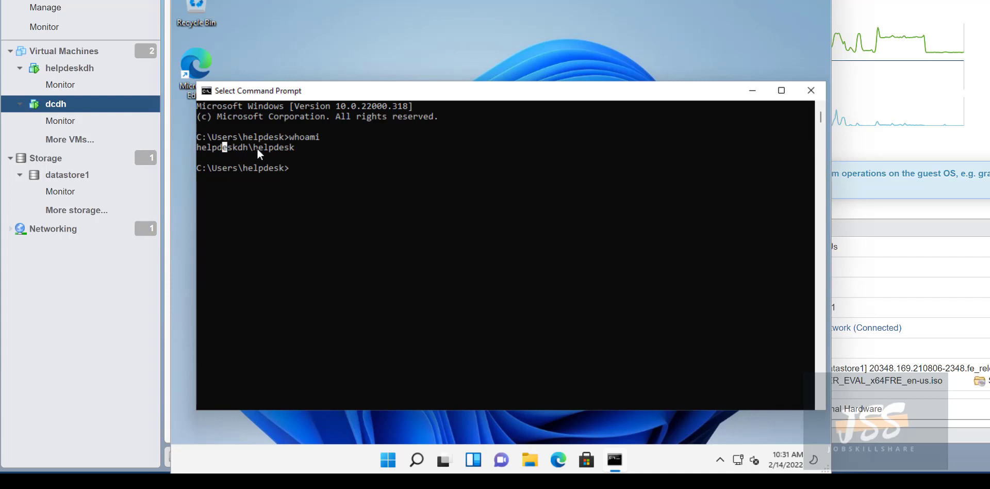
click(286, 148)
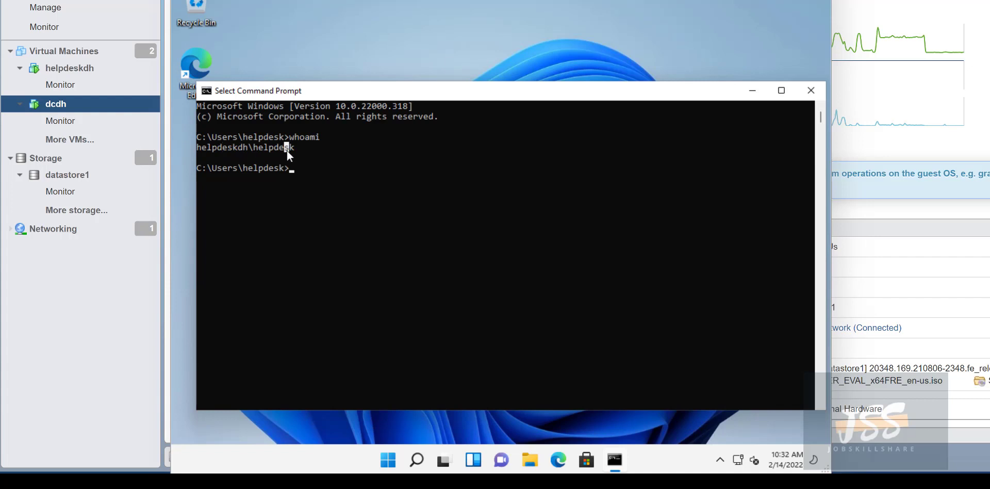
click(249, 167)
drag(265, 154, 197, 148)
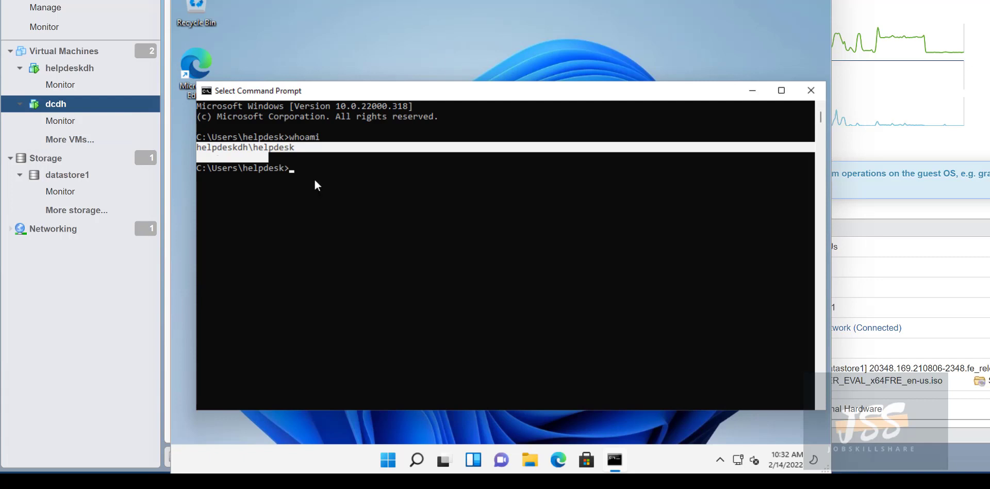
right_click(786, 175)
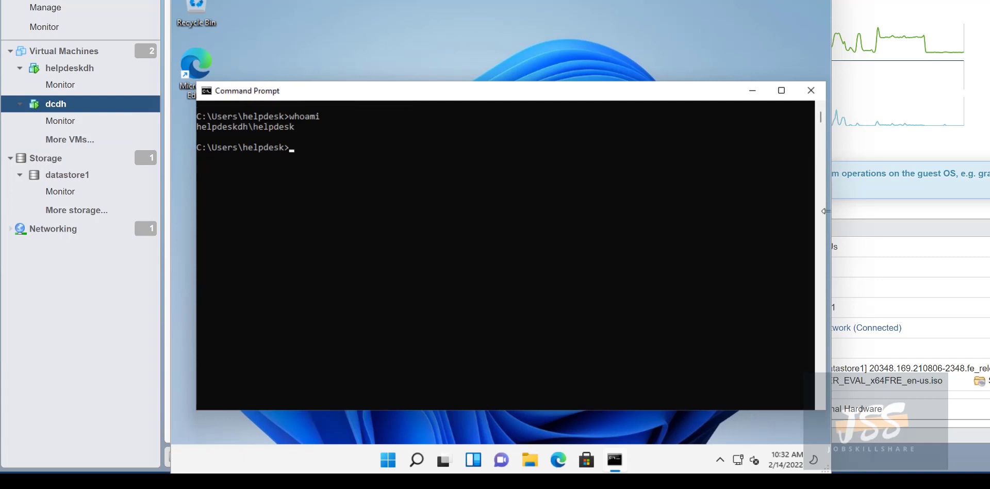
click(447, 190)
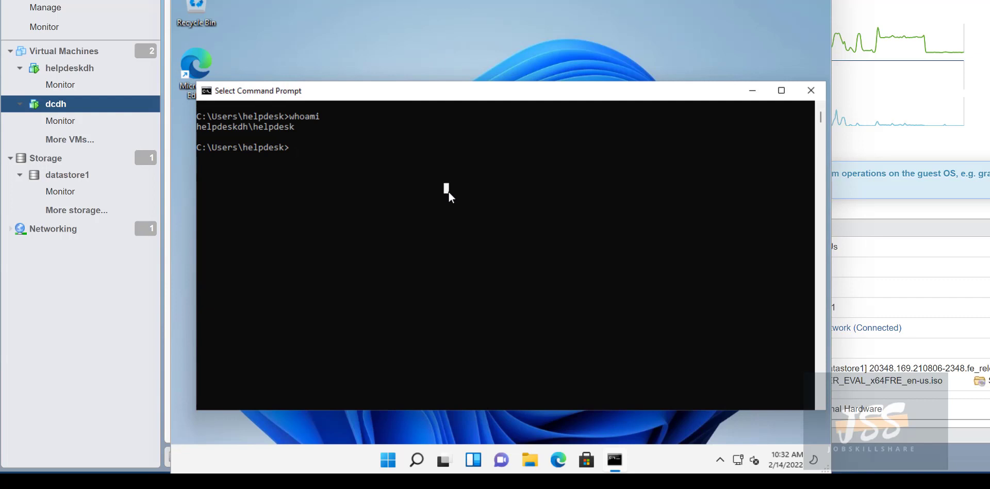
Run 'whoami /?' and highlight the WHOAMI /FQDN example.
key(Up)
text(/)
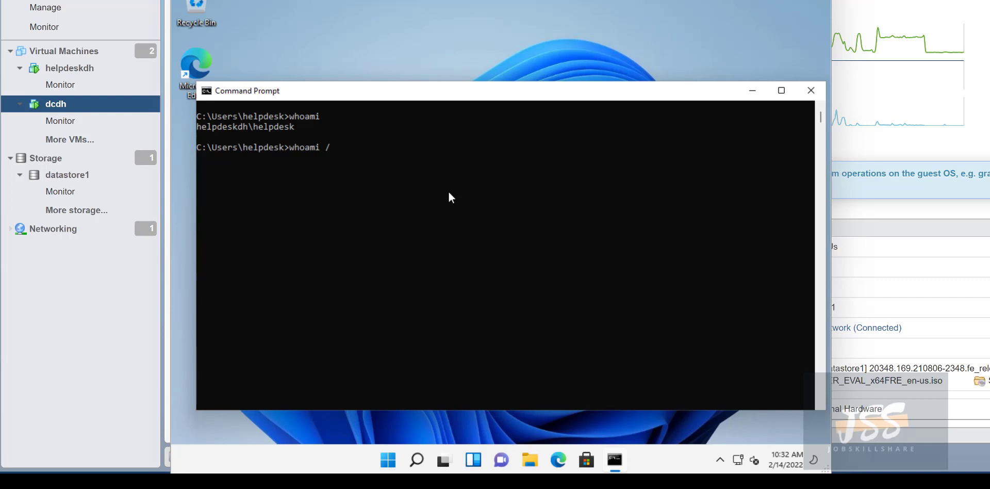
text(?)
key(Return)
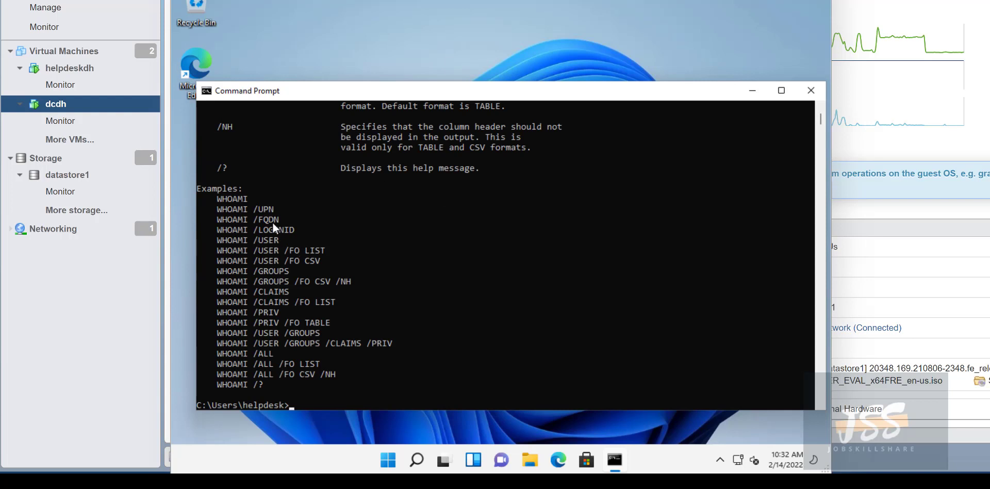
drag(280, 222, 215, 221)
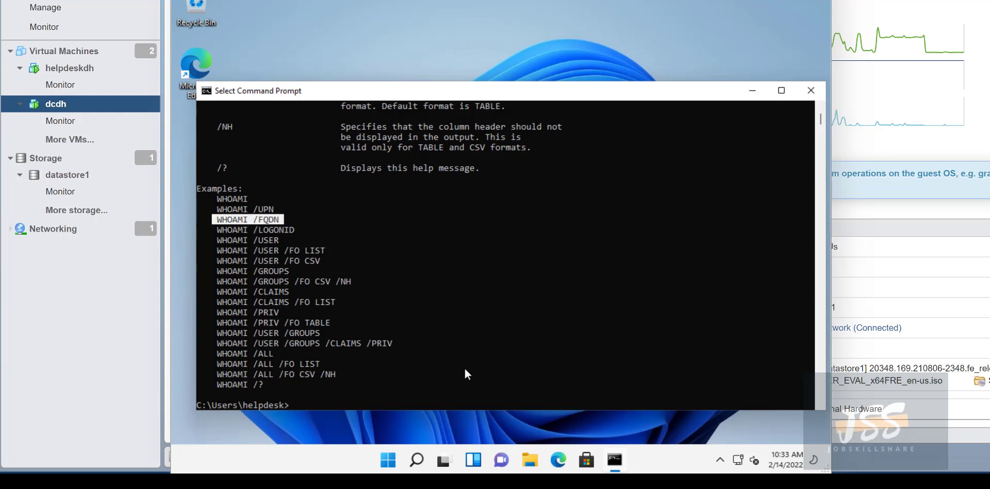
Run 'whoami /FQDN' and highlight both lines of the not-a-domain-user error.
text(whoami /?)
key(BackSpace)
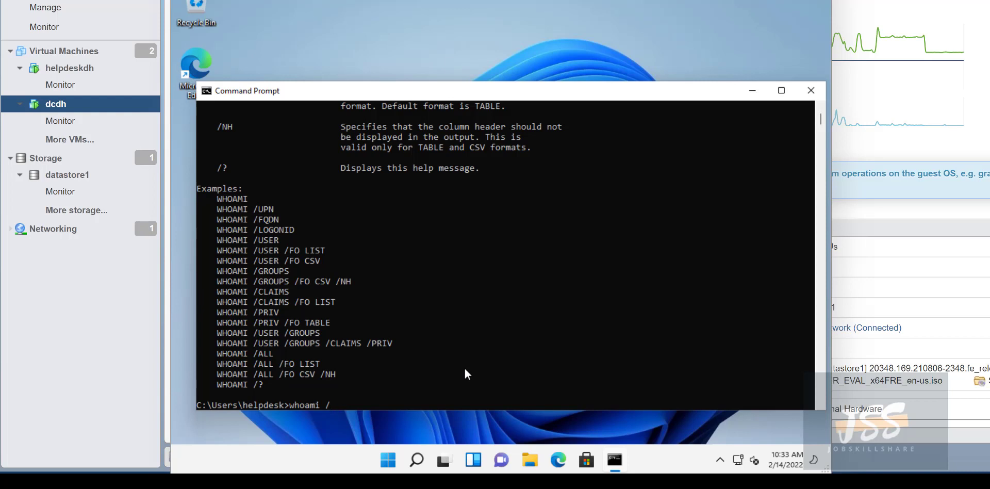
text(FQDN)
key(Return)
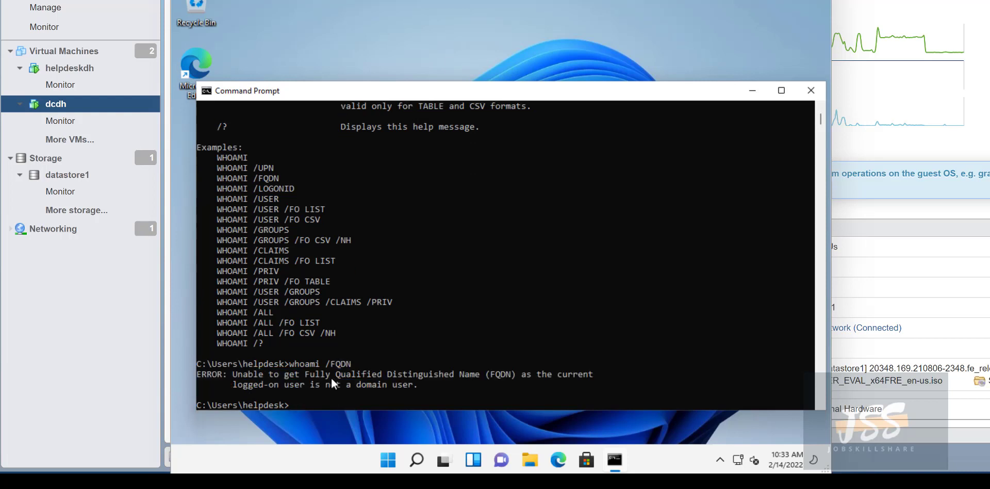
drag(330, 384, 423, 385)
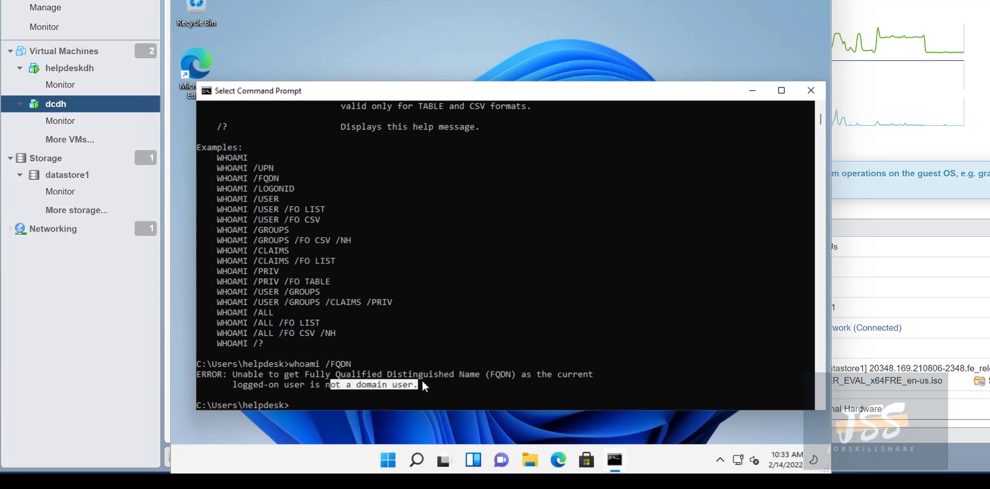
click(421, 383)
click(435, 376)
click(467, 375)
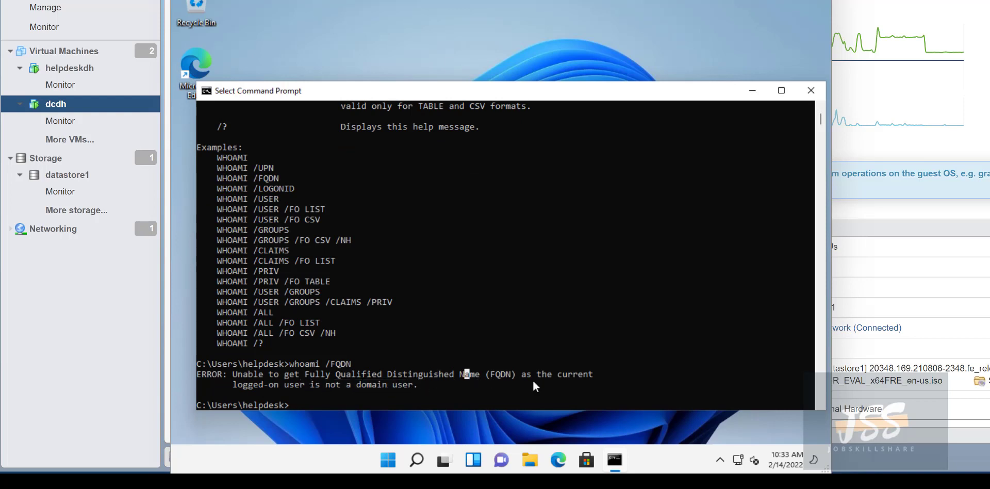
drag(533, 381, 467, 378)
click(472, 378)
drag(431, 385, 181, 371)
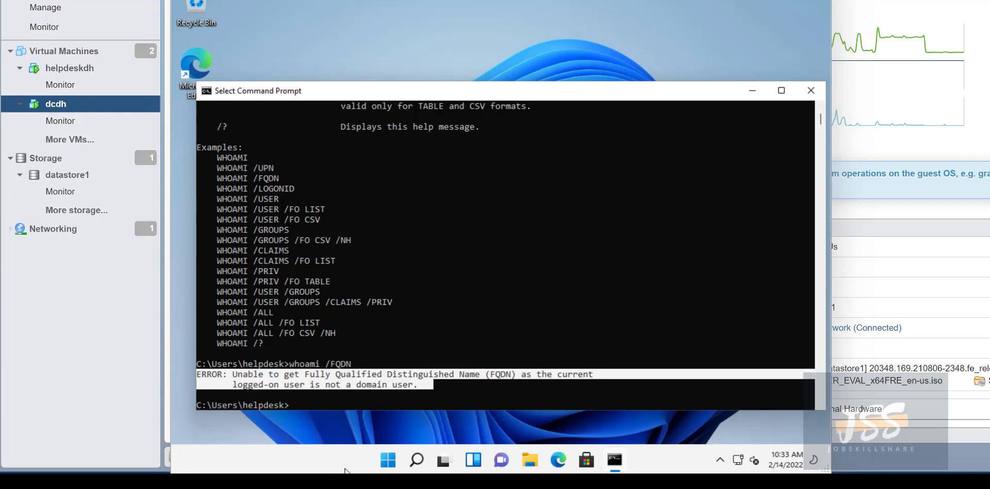
click(387, 465)
right_click(388, 467)
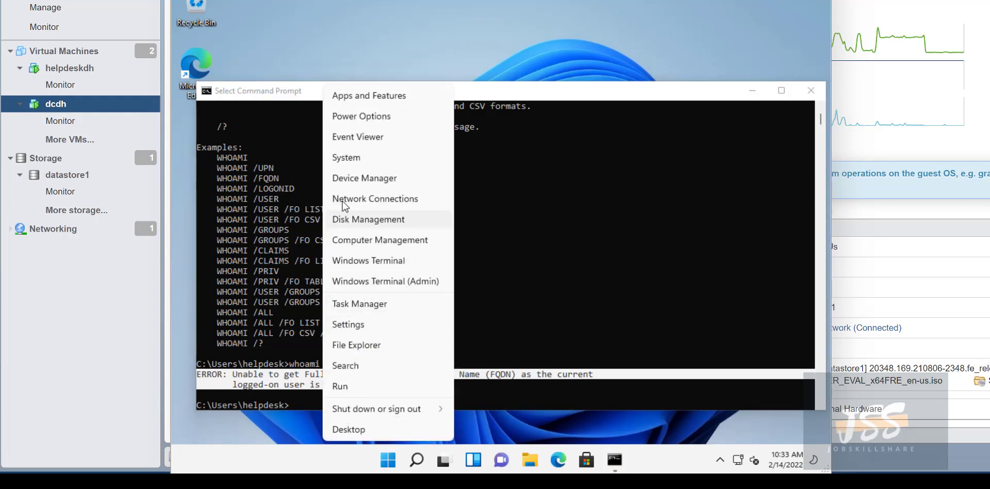
click(347, 161)
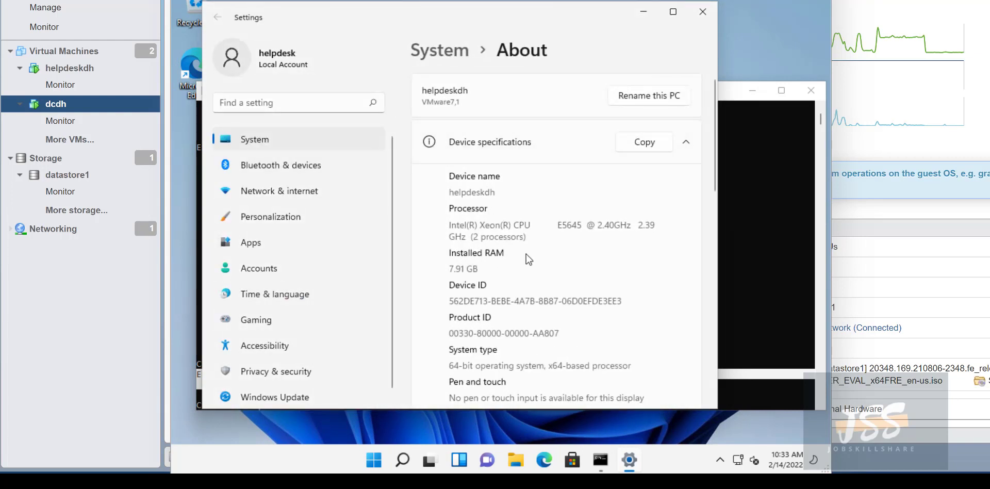
scroll(526, 254, down, 3)
scroll(527, 254, down, 3)
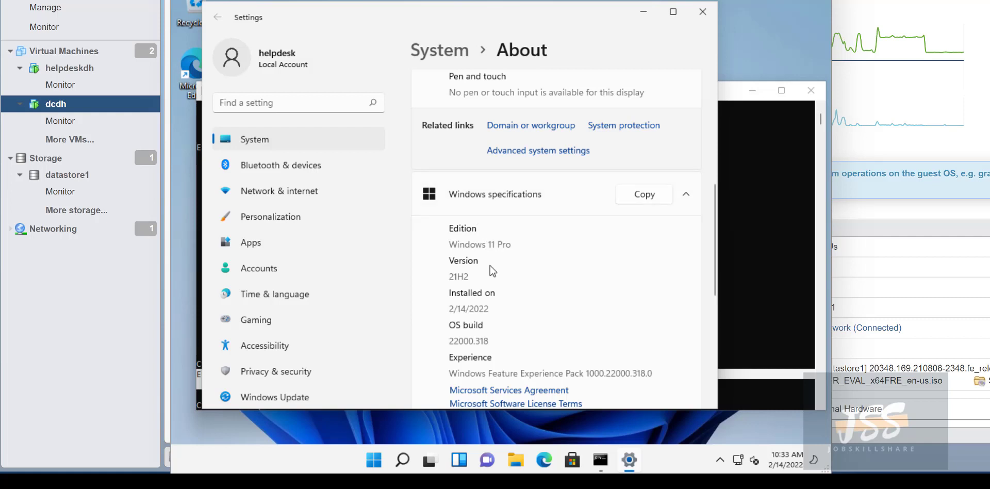
scroll(512, 279, down, 2)
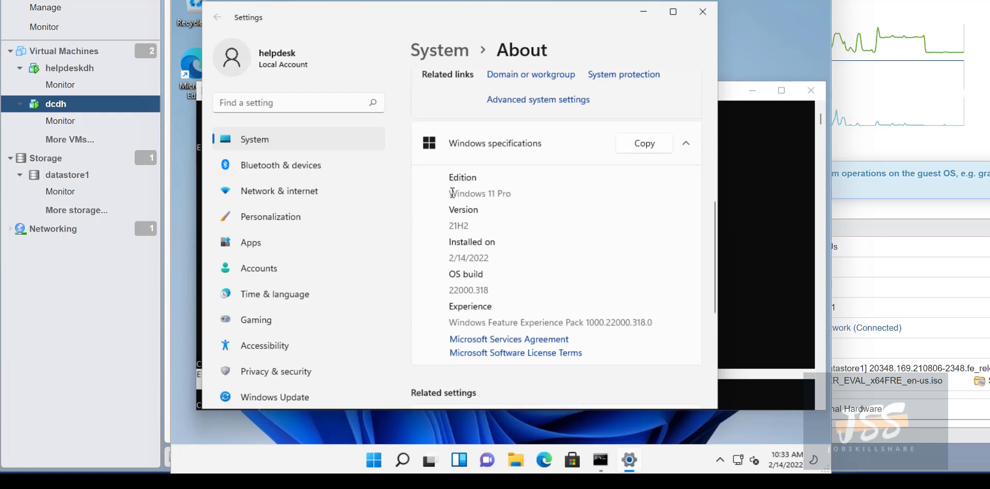
drag(439, 195, 536, 193)
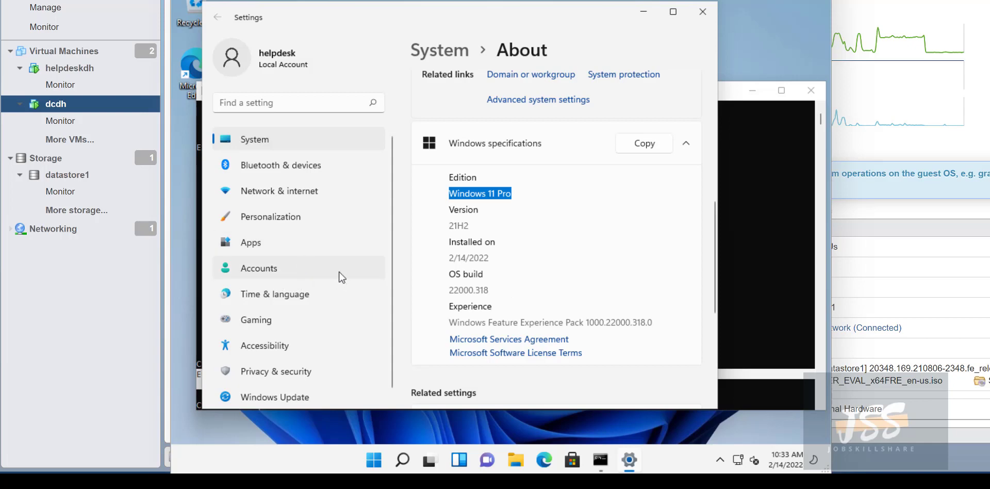
scroll(431, 292, up, 5)
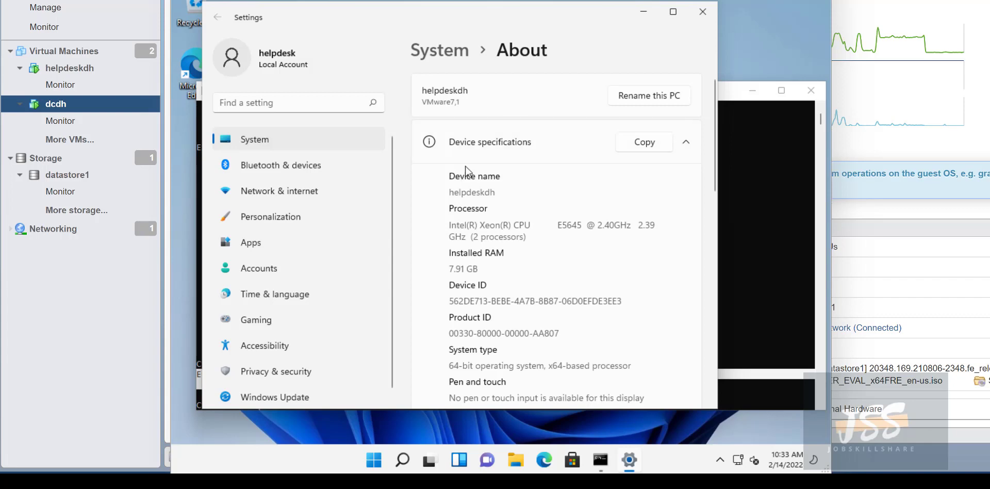
scroll(432, 212, down, 3)
scroll(432, 211, down, 2)
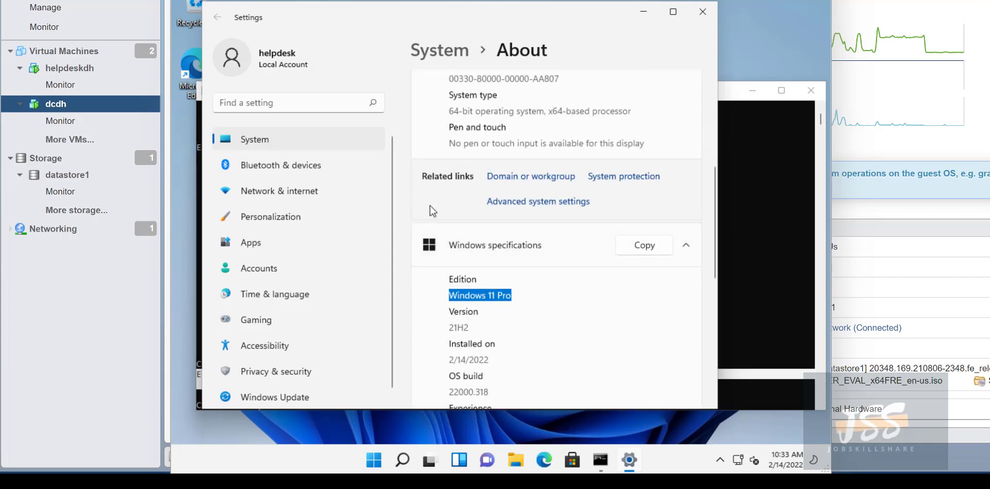
scroll(432, 212, down, 4)
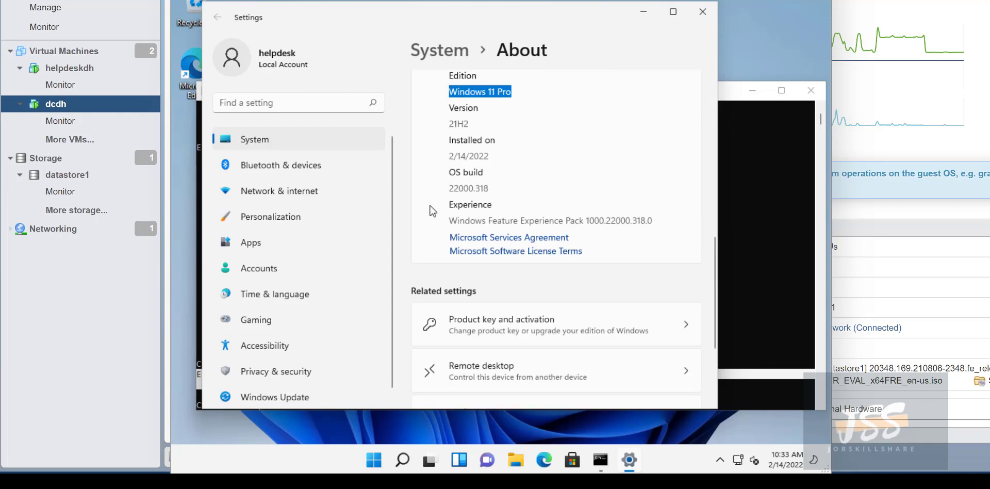
scroll(432, 212, down, 3)
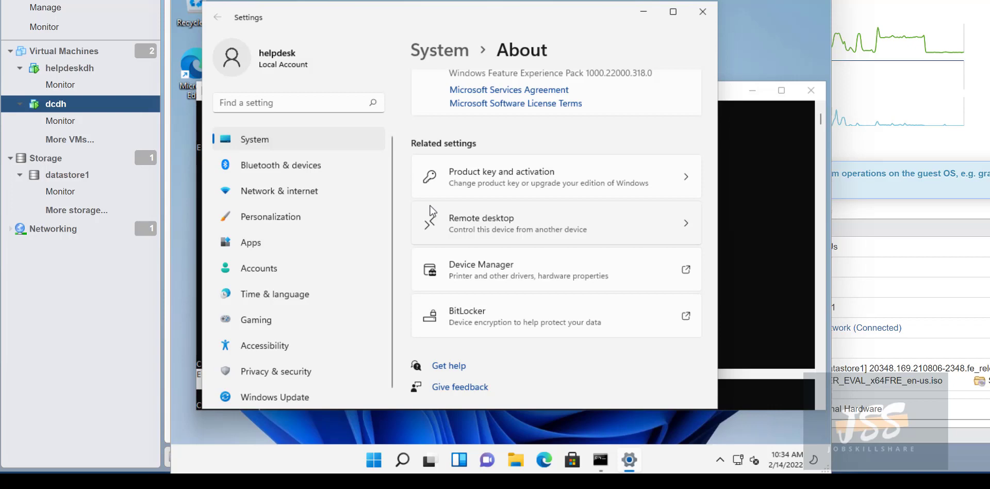
scroll(432, 211, up, 8)
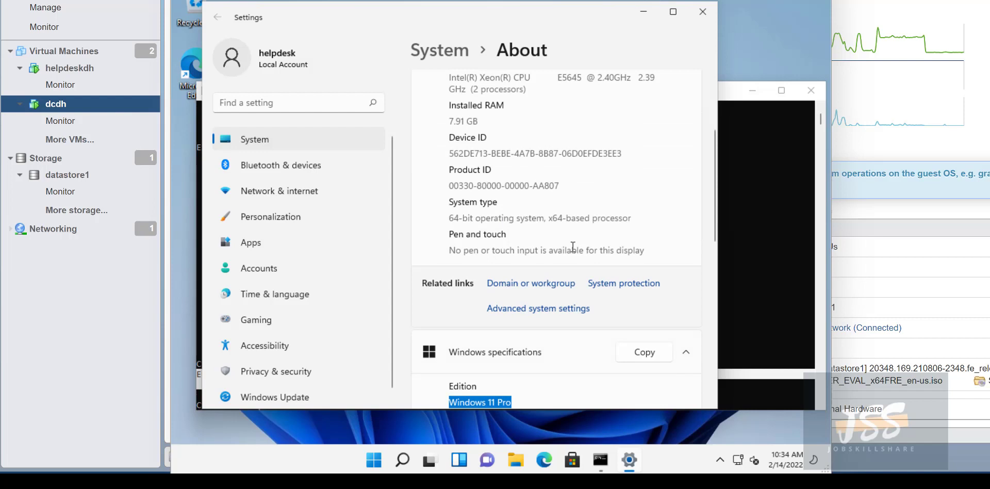
Choose Domain instead of WORKGROUP in helpdeskdh's Computer Name/Domain Changes, then open dcdh's console in a new window.
click(514, 283)
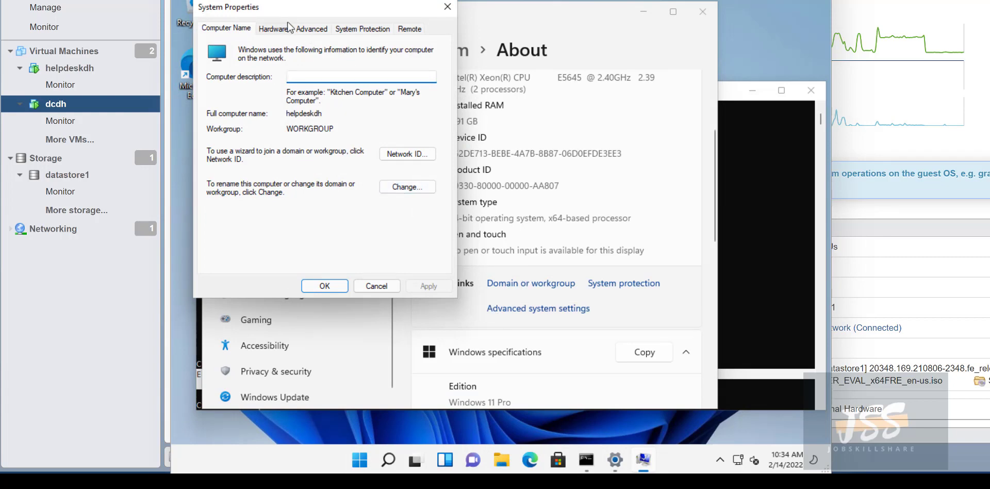
drag(285, 11, 289, 40)
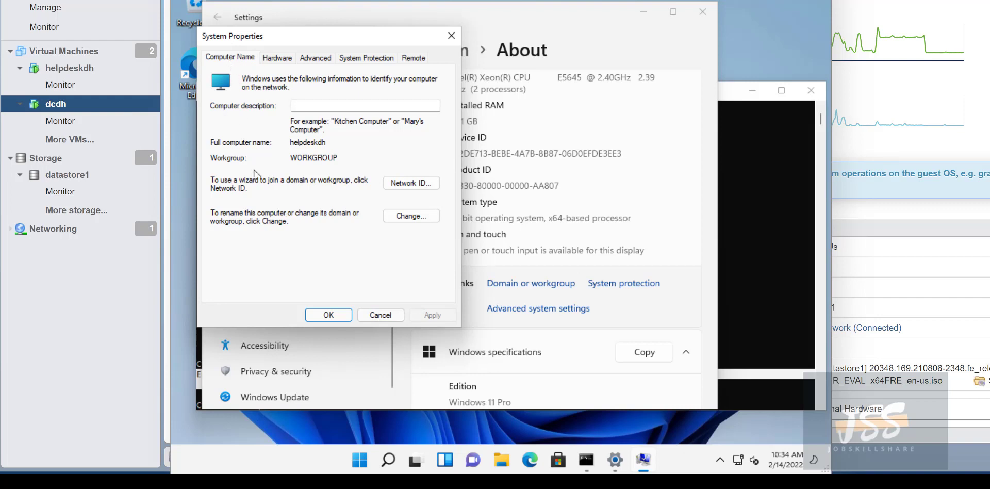
click(411, 215)
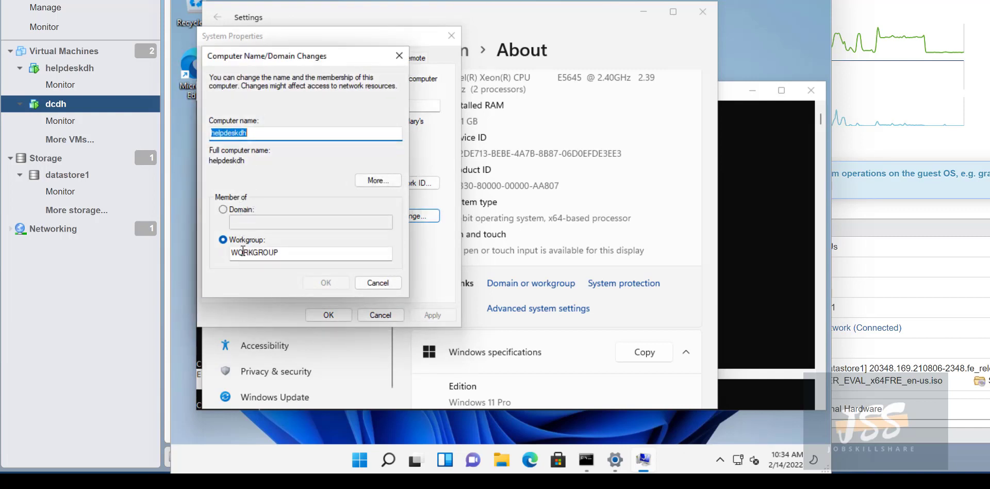
click(357, 283)
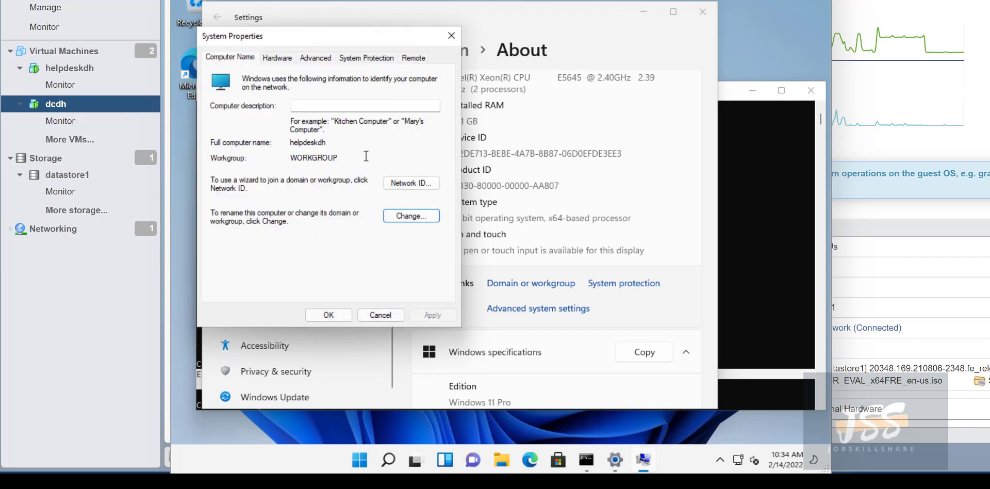
drag(356, 157, 281, 155)
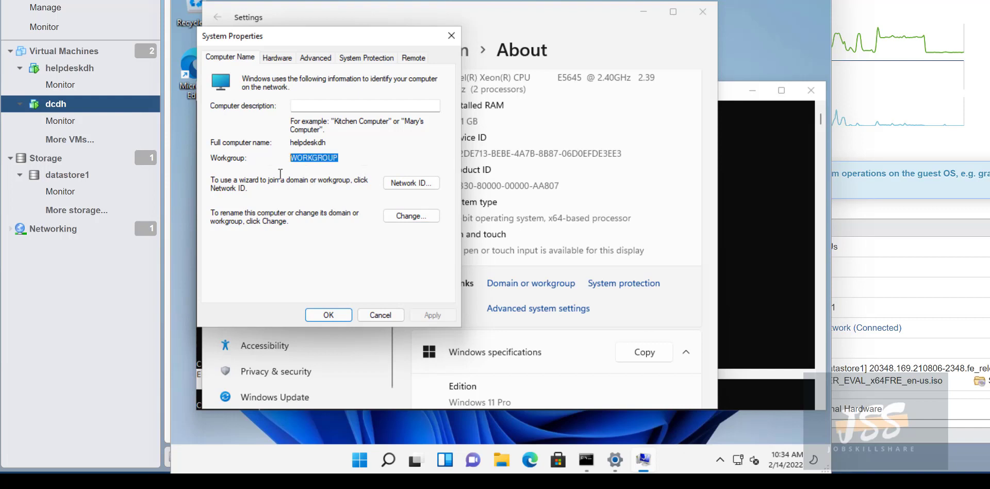
click(413, 216)
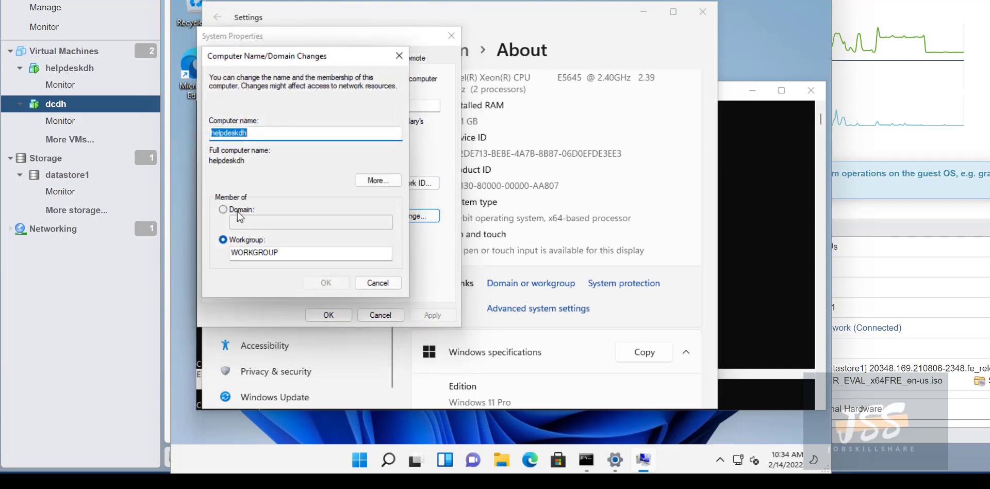
click(237, 210)
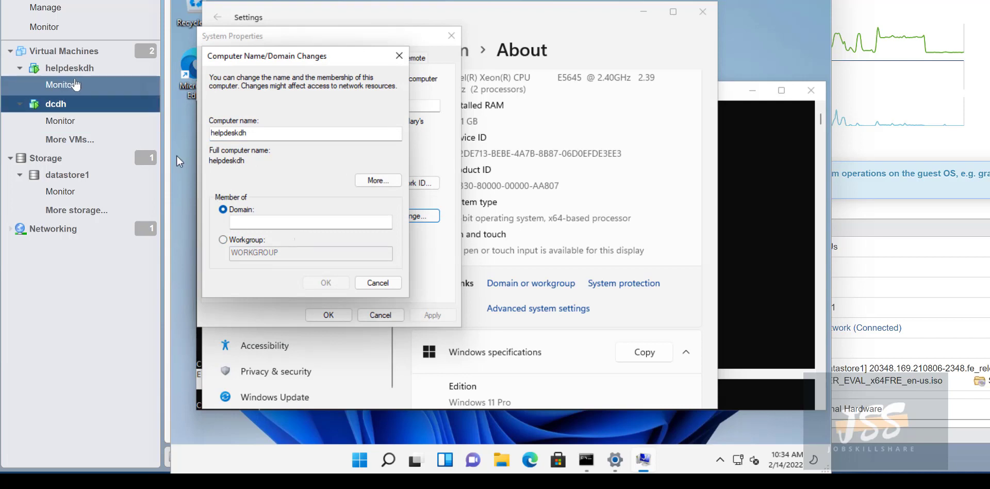
click(67, 104)
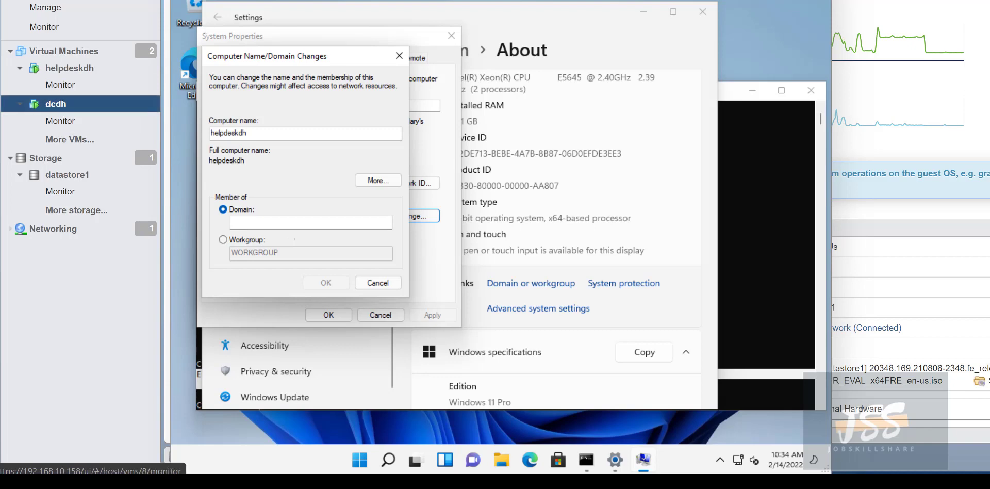
click(207, 2)
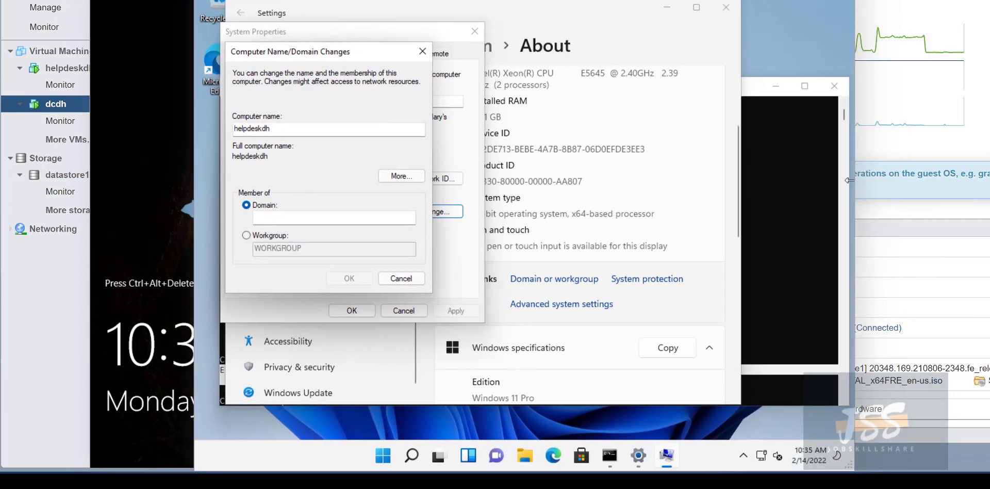
Run ipconfig on helpdeskdh and pick out its IPv4 address.
click(819, 177)
scroll(541, 311, down, 1)
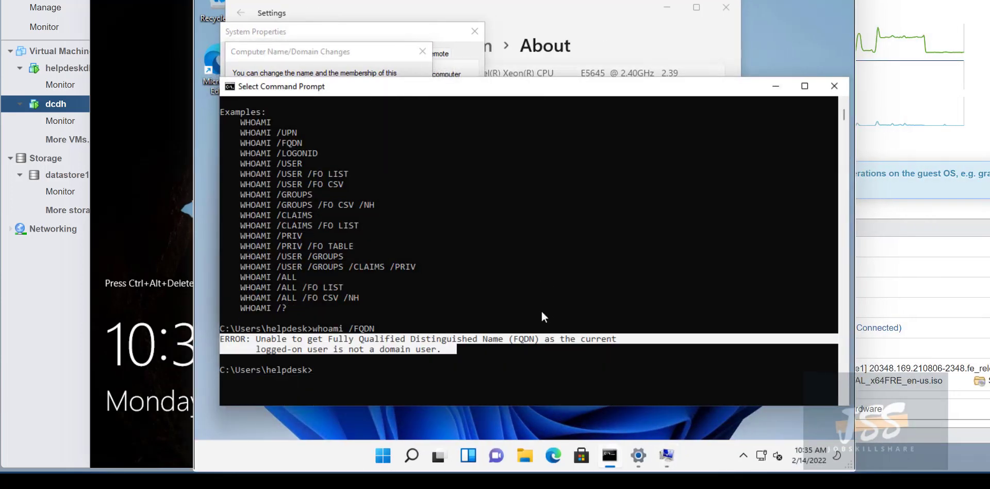
text(ipconfiog)
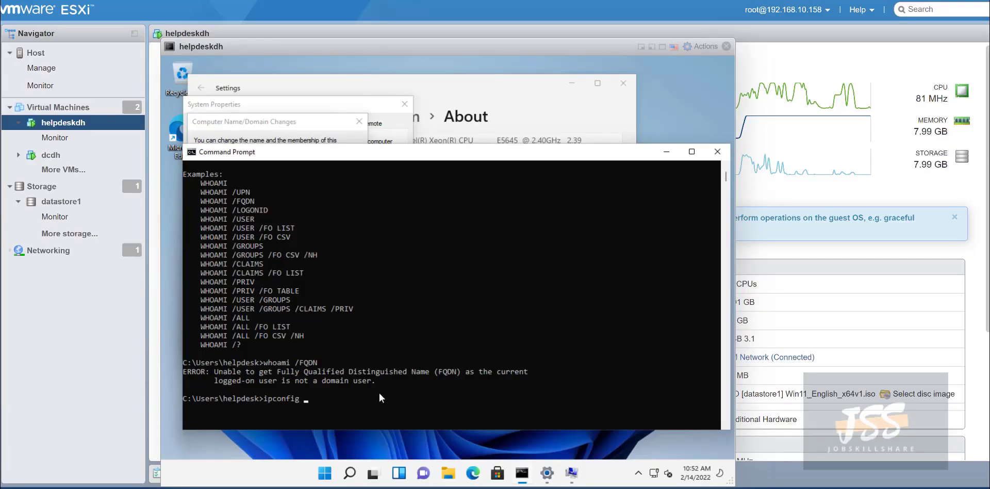
key(Return)
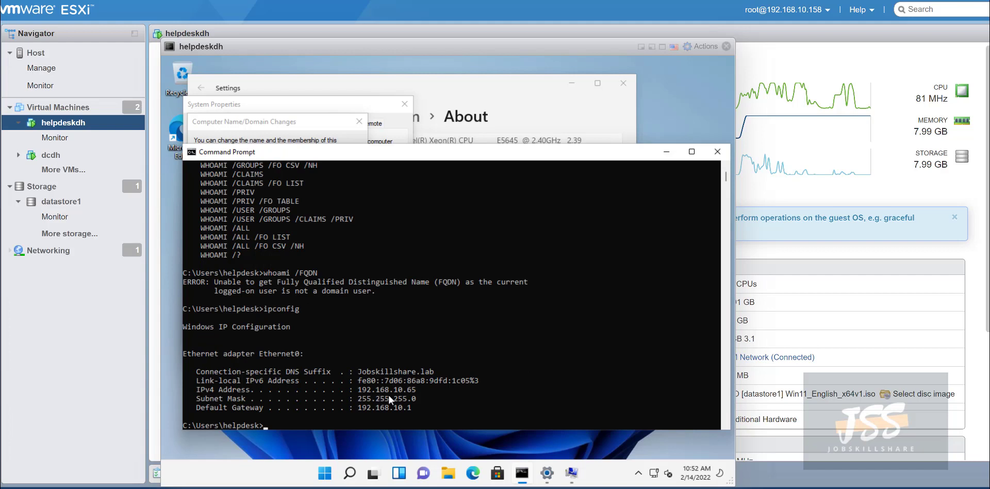
drag(417, 389, 366, 391)
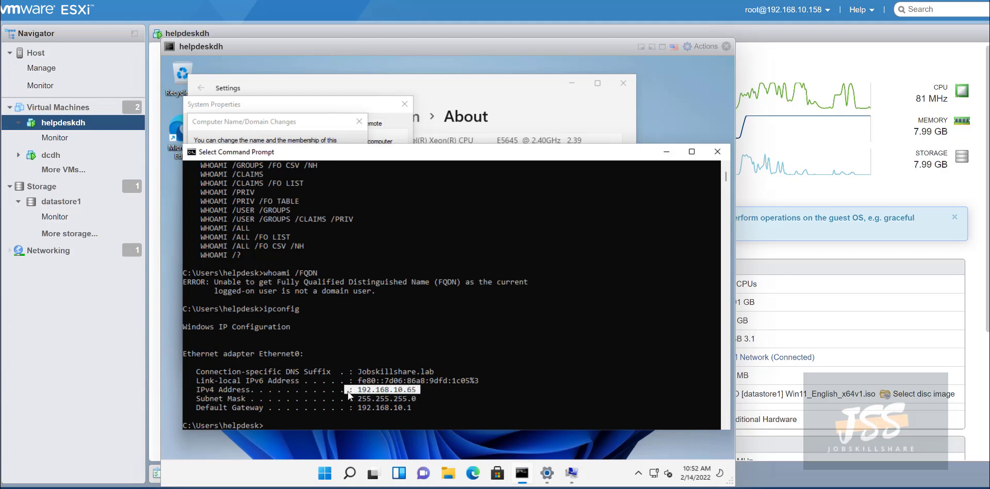
click(431, 398)
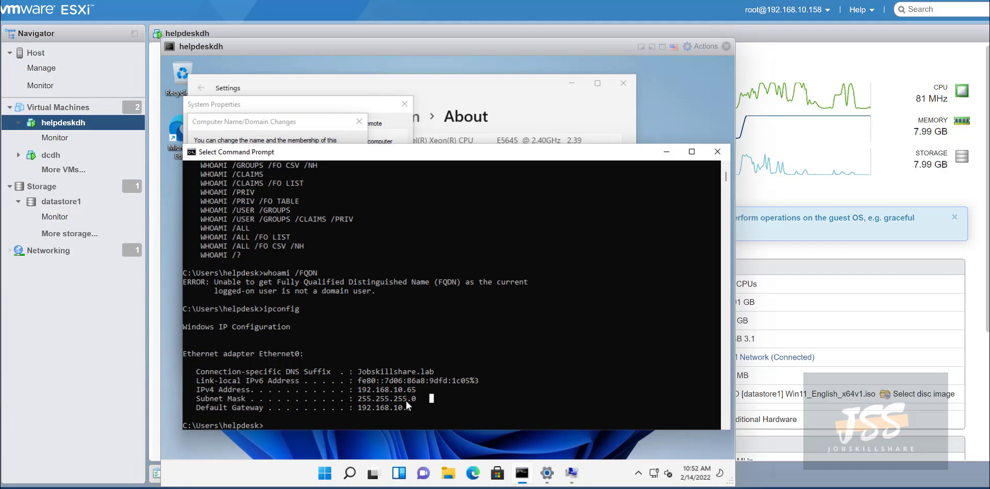
Ping dcdh (192.168.10.19, destination host unreachable), then show dcdh's summary page.
scroll(406, 400, down, 2)
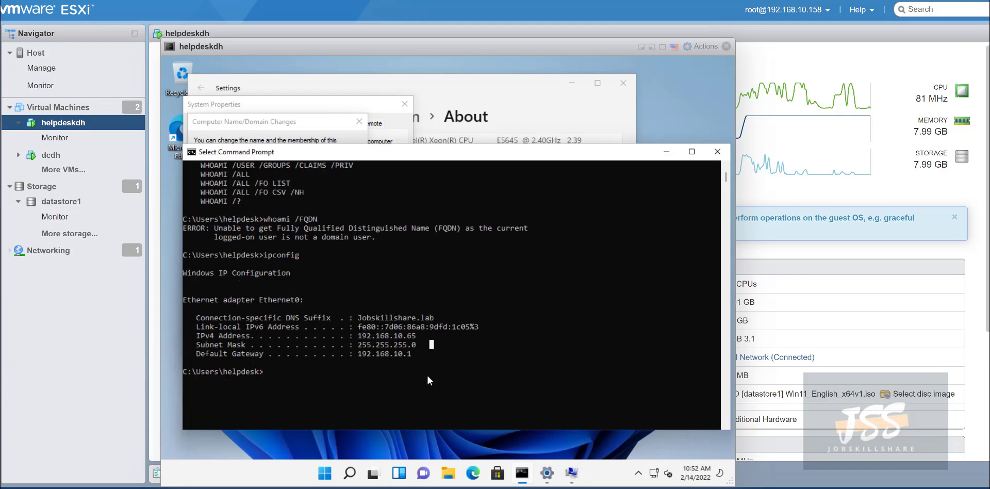
text(ping )
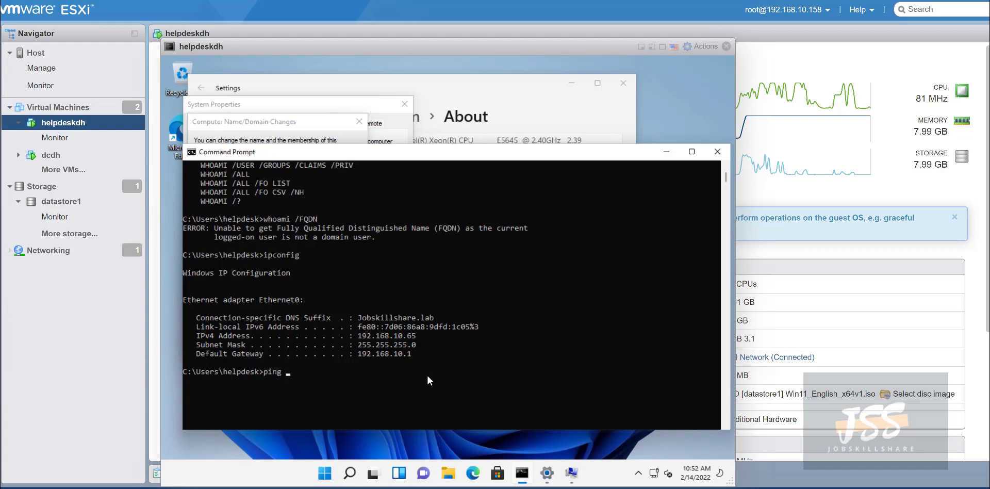
text(dcdh)
key(Return)
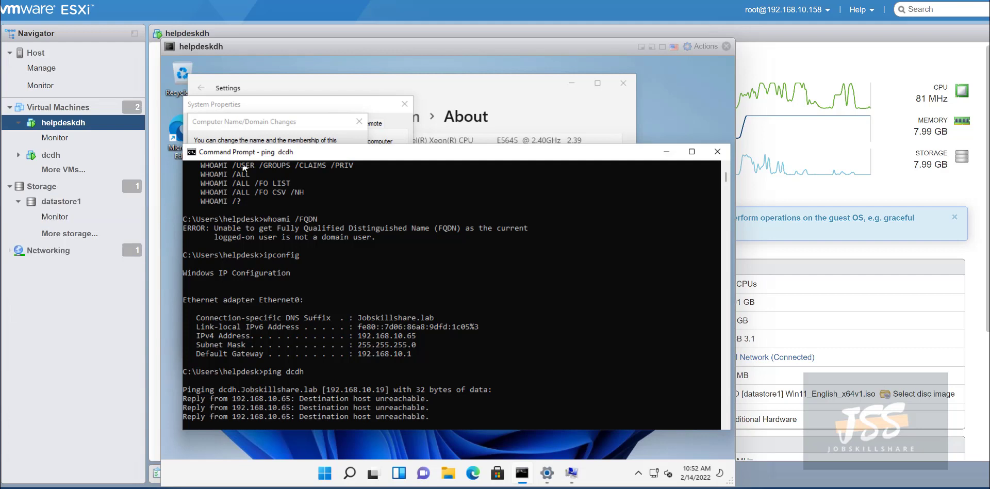
drag(277, 154, 264, 136)
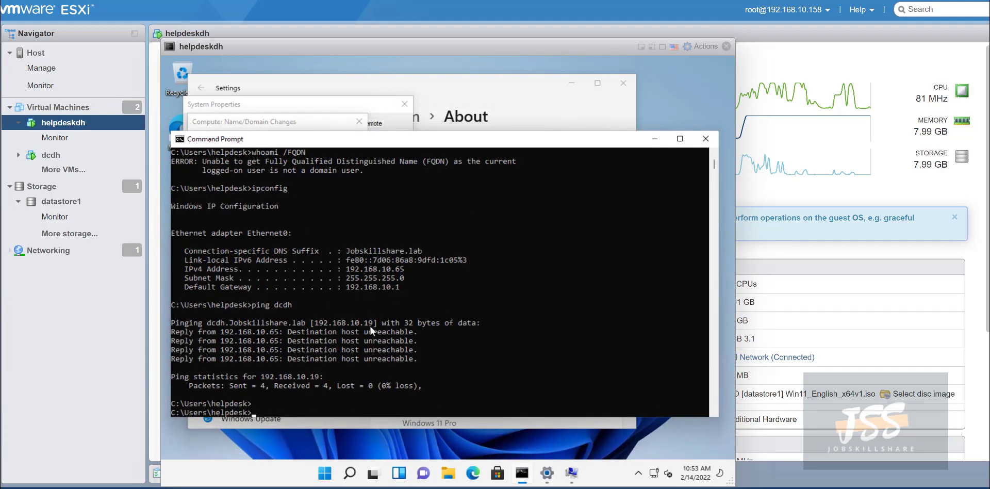
click(51, 155)
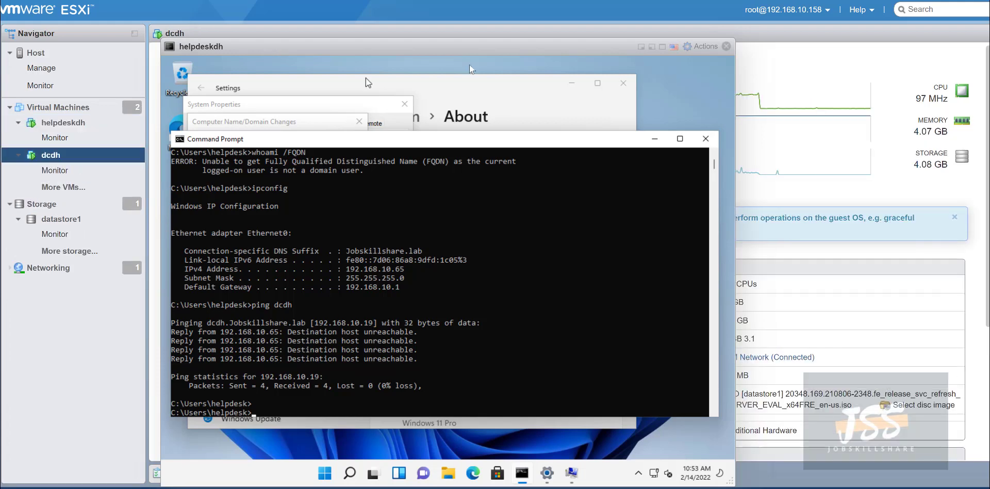
Open the dcdh console in the browser and send it the unlock keystroke.
drag(369, 47, 578, 67)
click(189, 63)
click(191, 80)
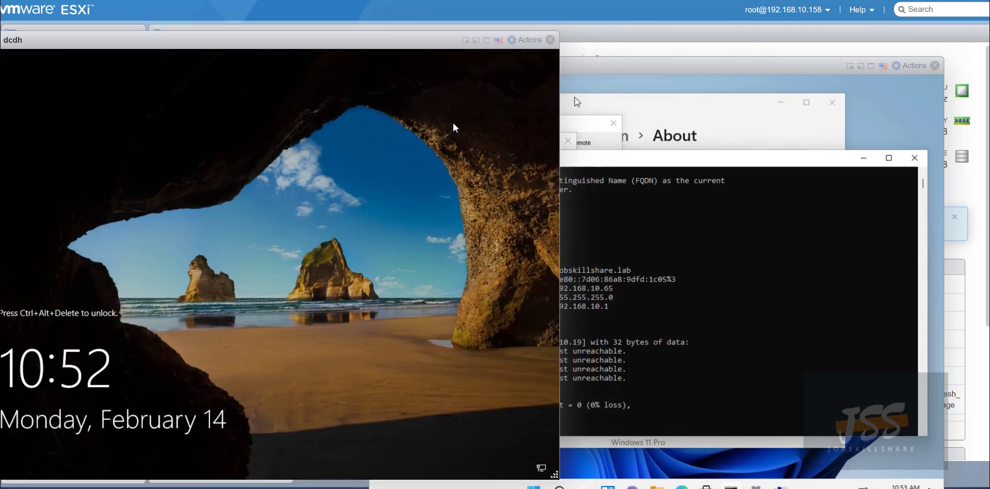
click(531, 38)
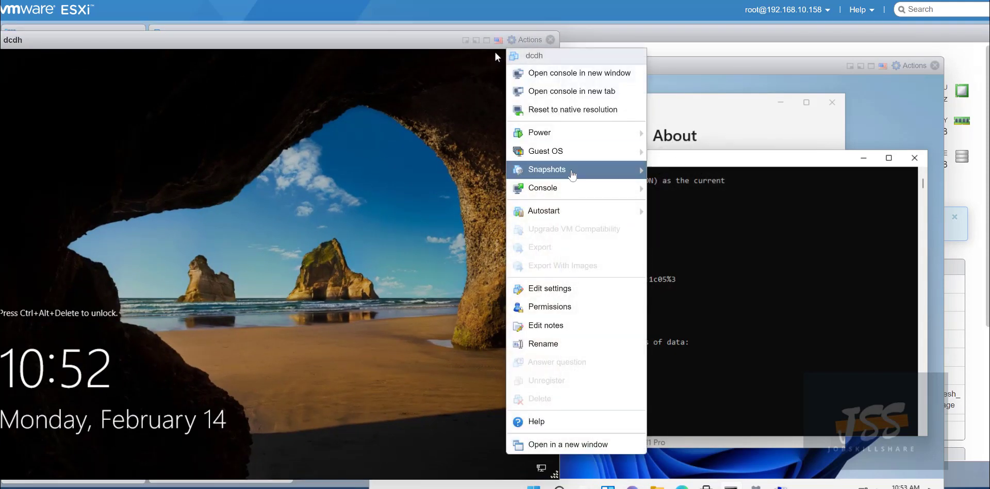
mouse_move(578, 151)
mouse_move(680, 188)
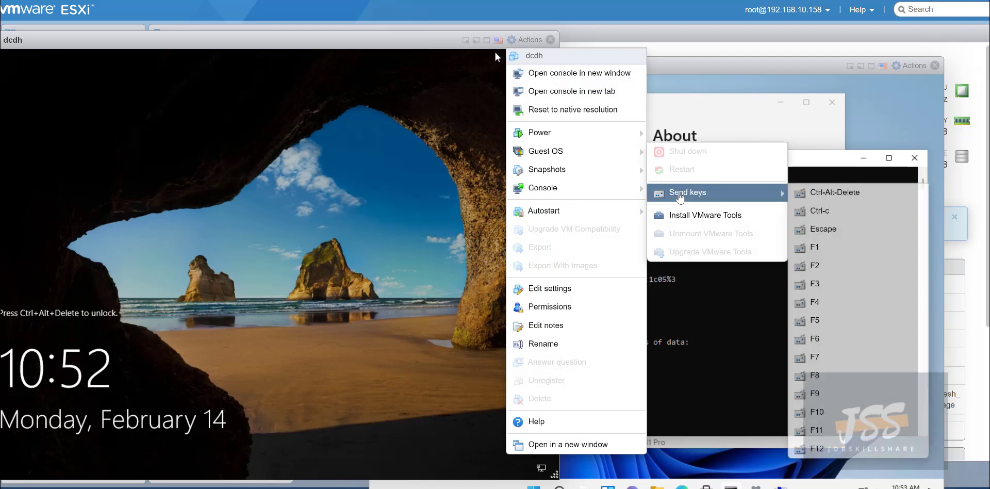
click(820, 192)
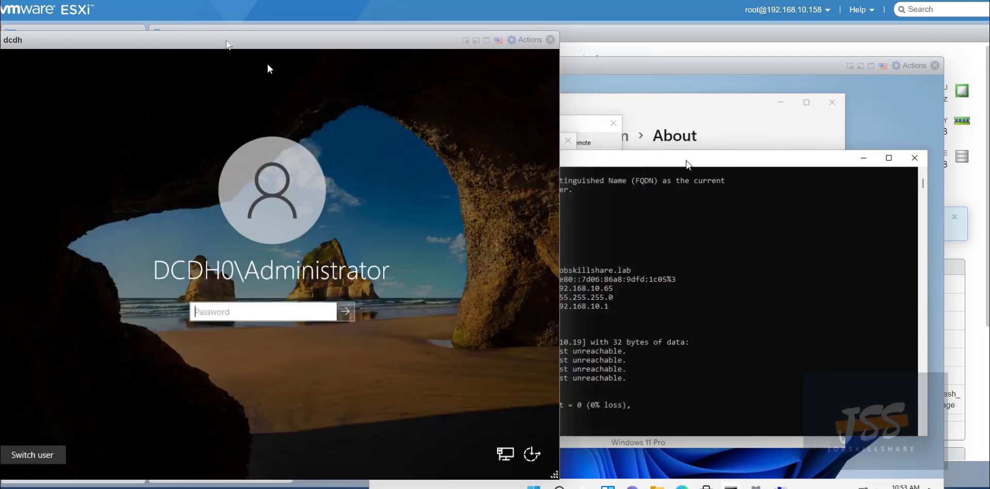
Sign in to the dcdh server with its password.
drag(230, 44, 316, 41)
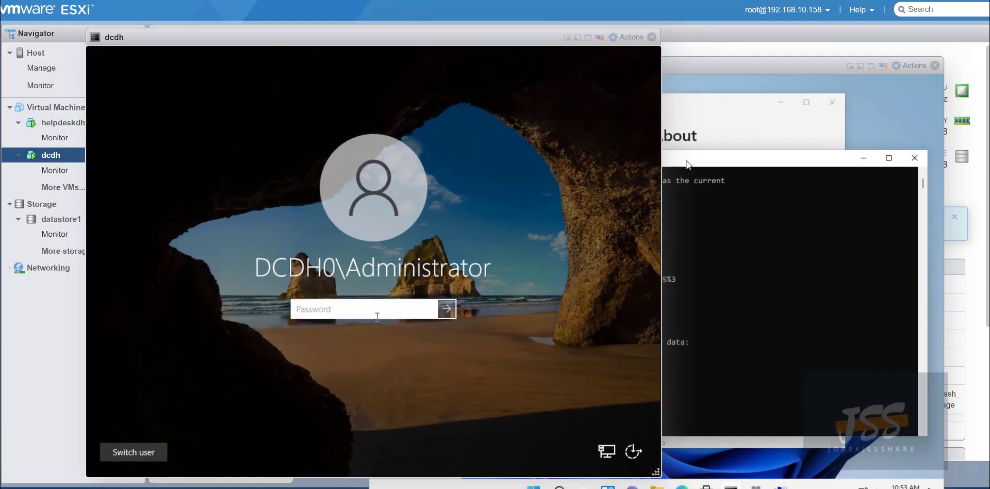
click(374, 315)
text(••••••••••••)
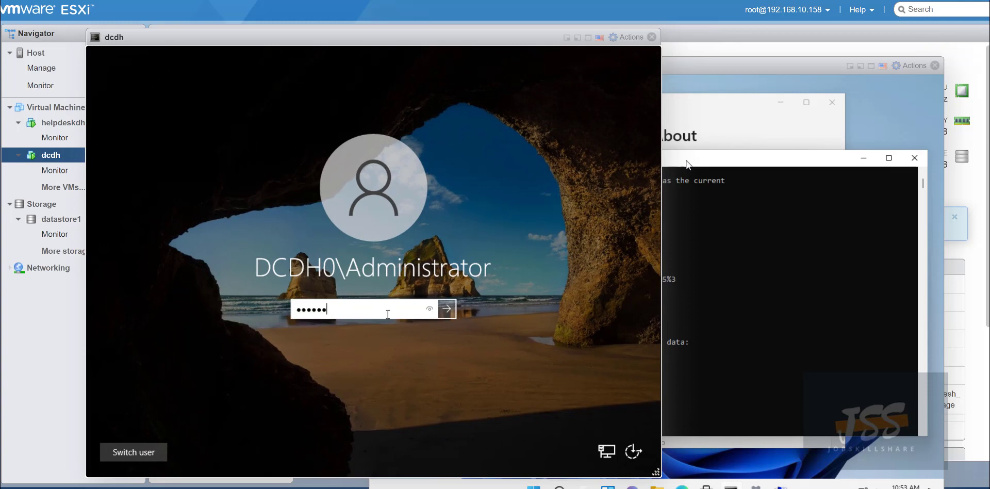
key(Return)
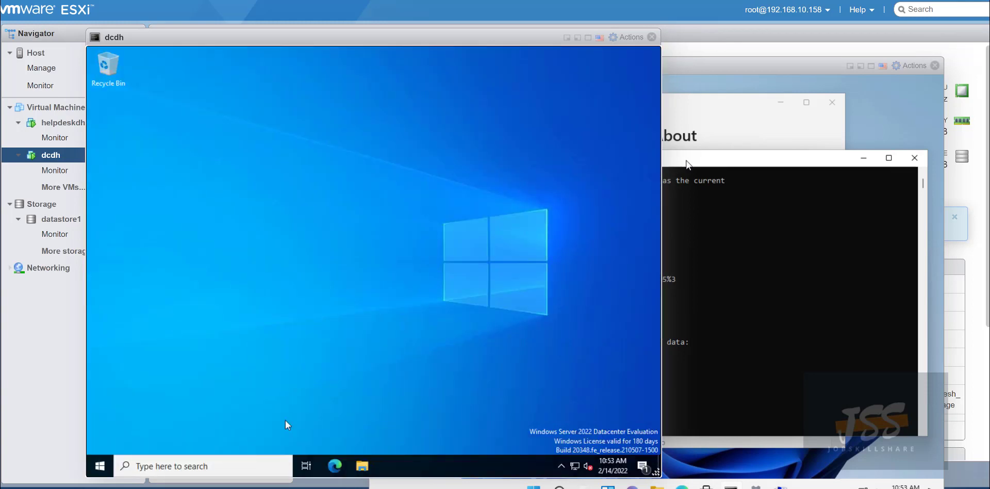
Open Command Prompt on dcdh and run ipconfig.
click(247, 462)
text(cmd)
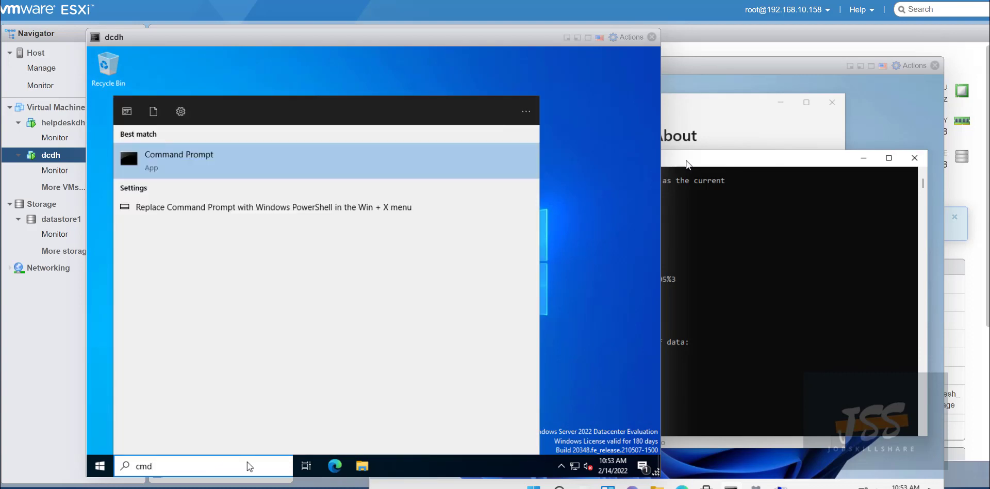
key(Return)
text(ipconfig)
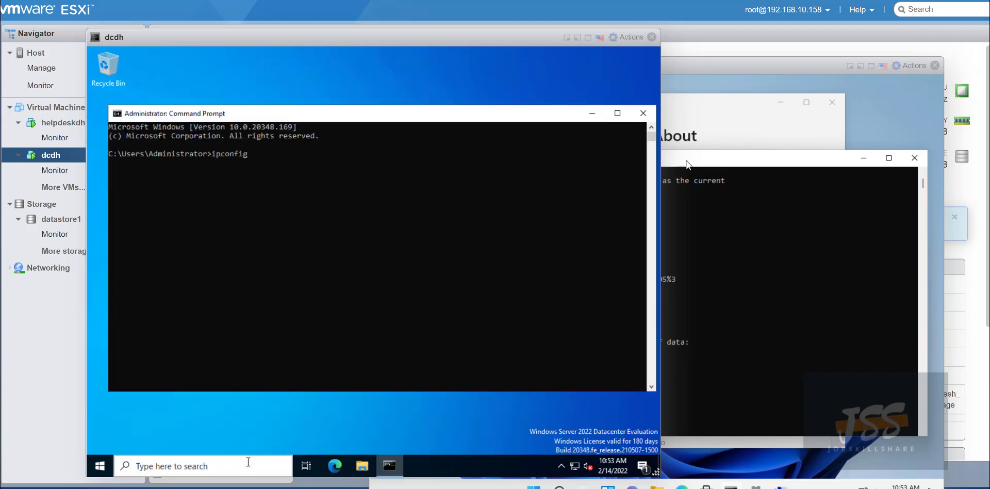
key(Return)
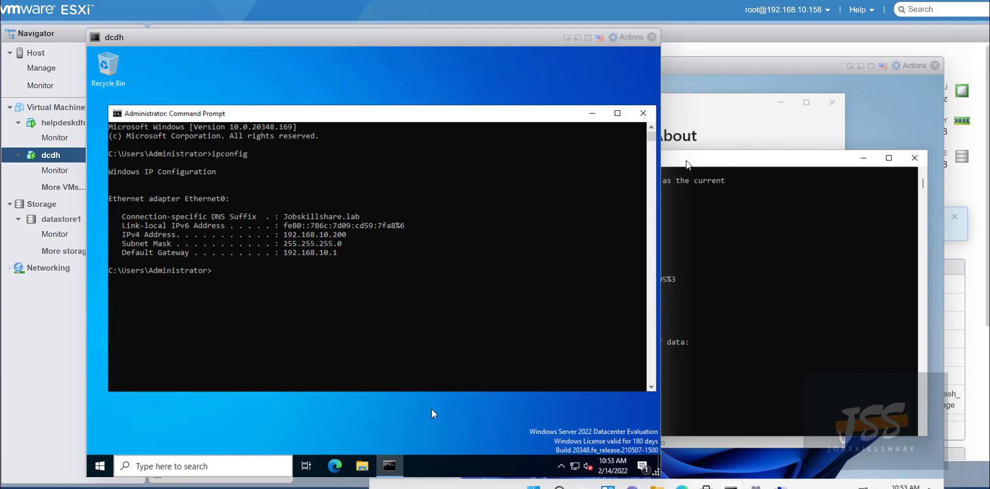
click(360, 235)
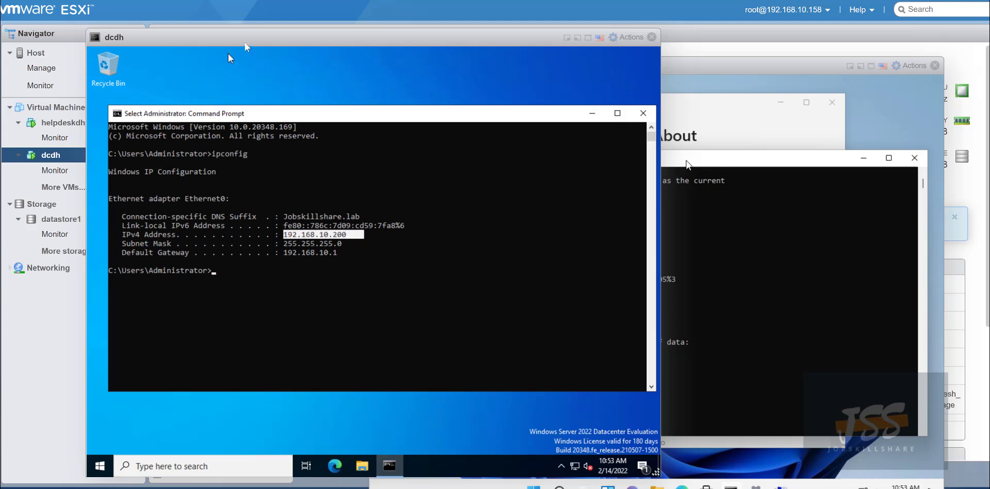
Arrange the dcdh and helpdeskdh consoles side by side.
mouse_move(244, 43)
mouse_down()
mouse_move(246, 72)
mouse_move(261, 57)
mouse_move(239, 58)
mouse_up()
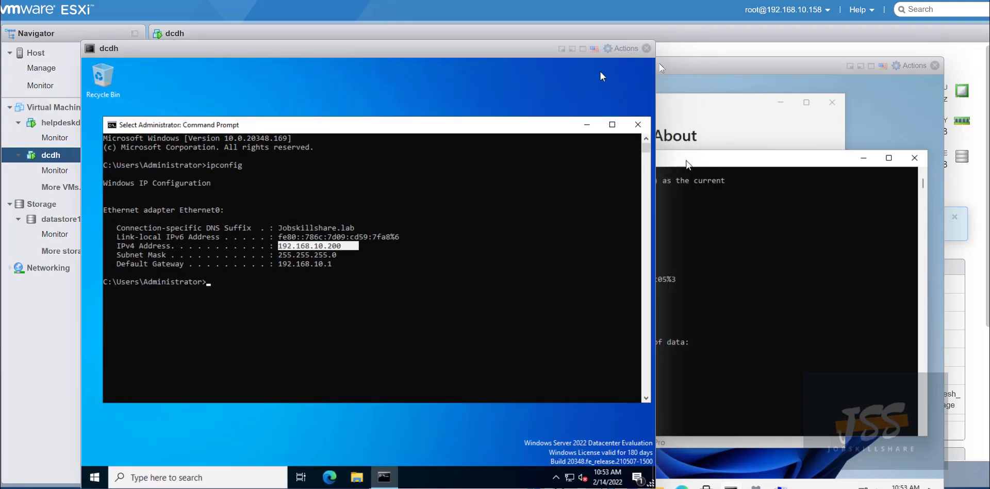
drag(686, 64, 644, 42)
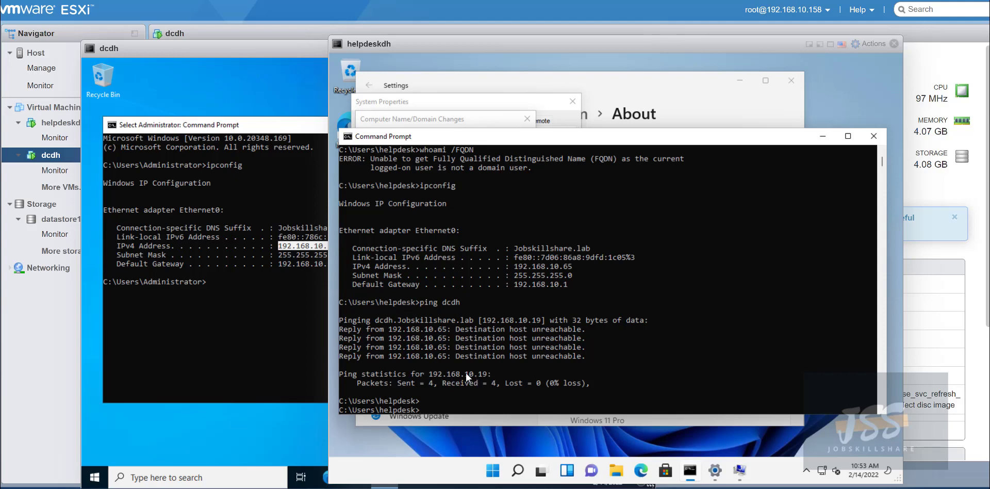
click(147, 64)
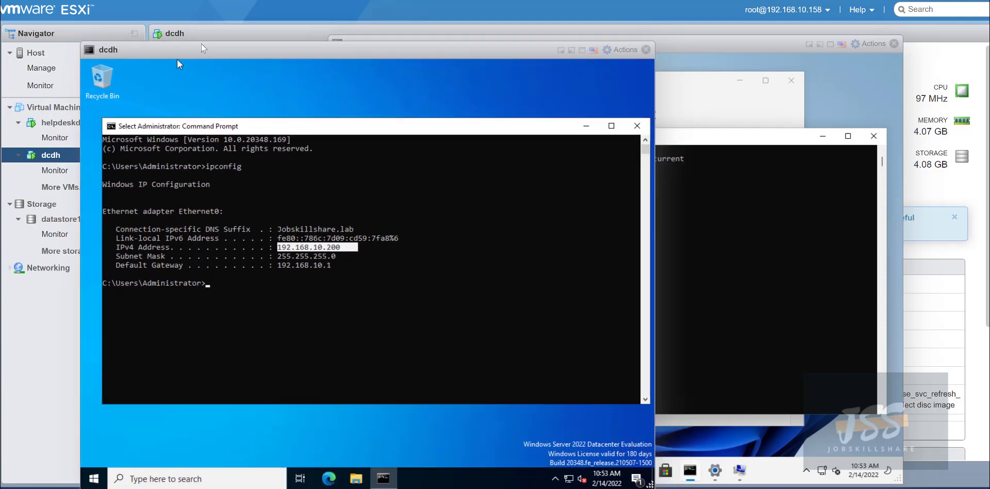
drag(201, 45, 166, 31)
click(694, 199)
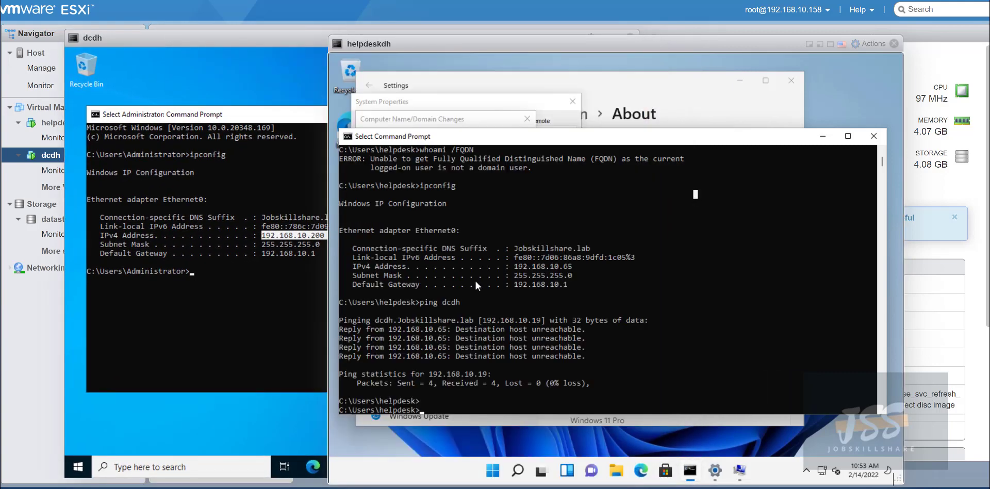
Highlight helpdeskdh's ping result, IPv4 and gateway, and dcdh's gateway 192.168.10.1, for comparison.
click(542, 330)
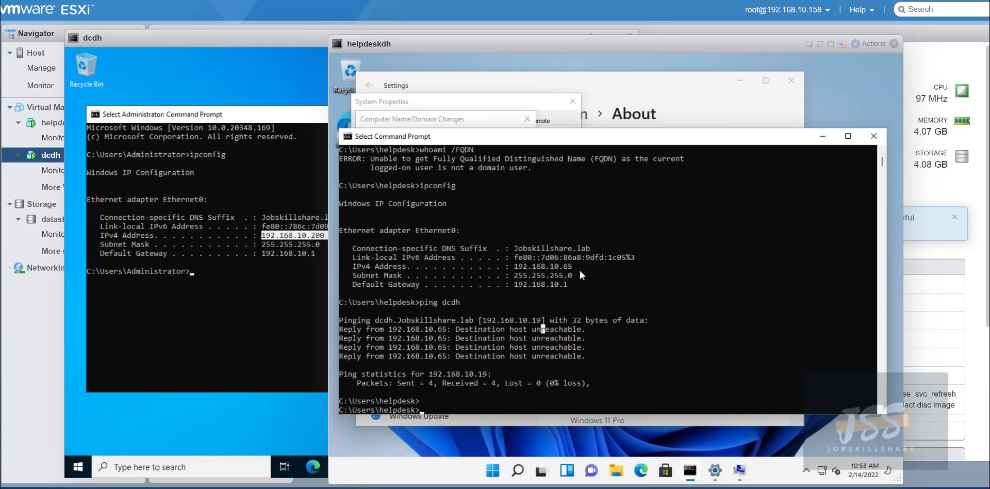
drag(505, 383, 350, 376)
click(367, 374)
drag(579, 268, 329, 233)
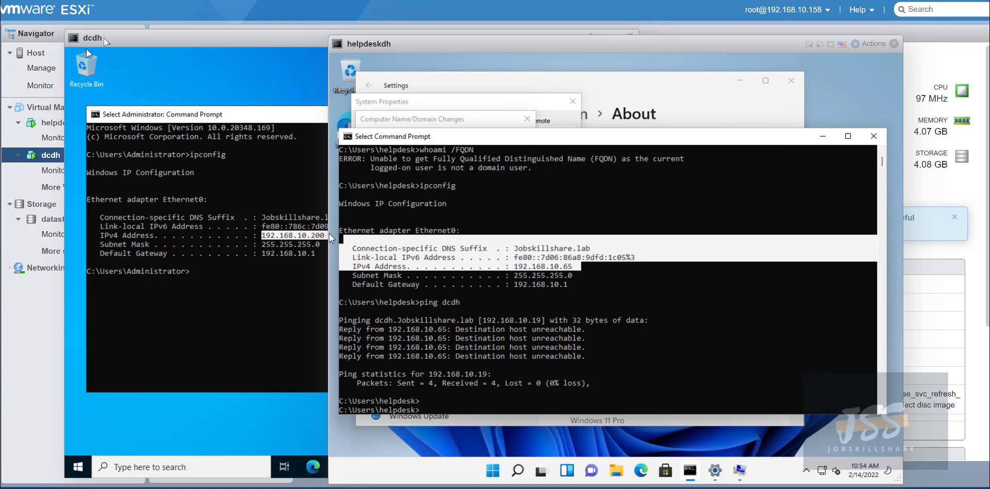
click(105, 42)
click(635, 214)
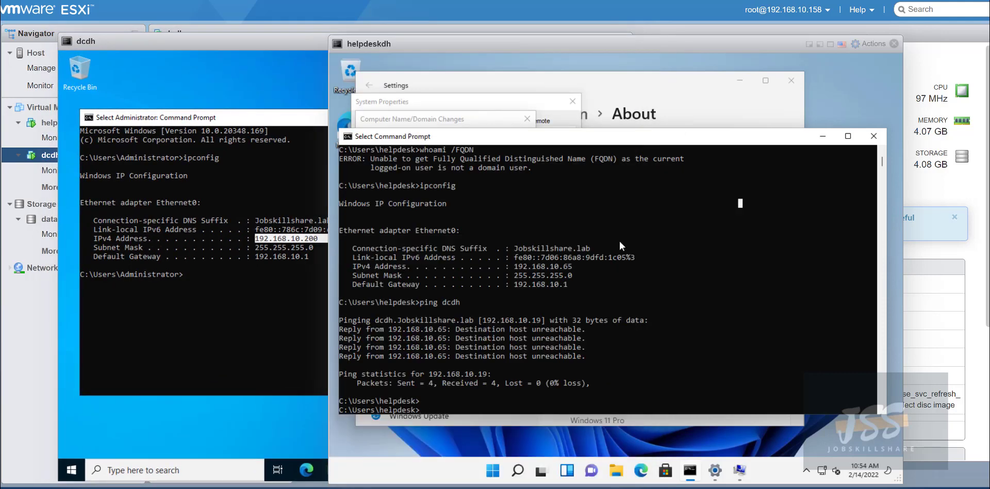
drag(576, 284, 431, 267)
click(555, 279)
drag(512, 284, 576, 288)
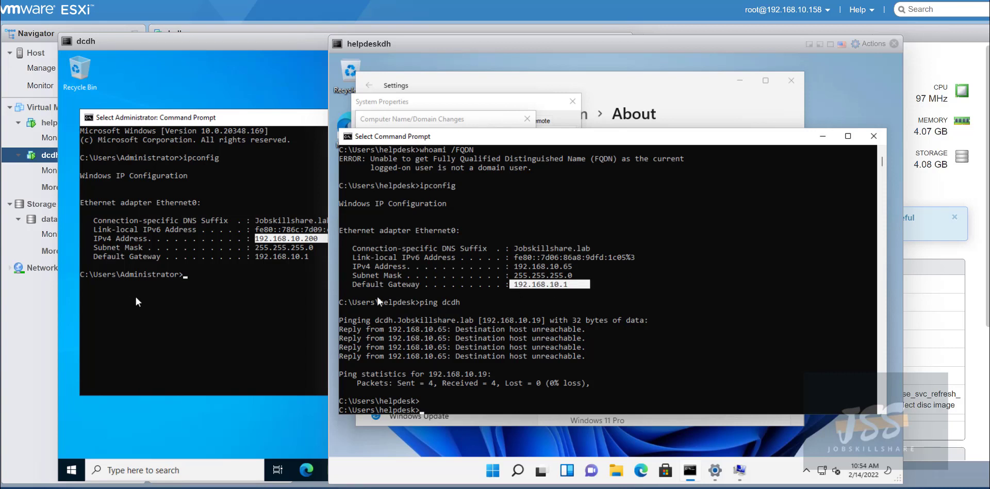
click(308, 257)
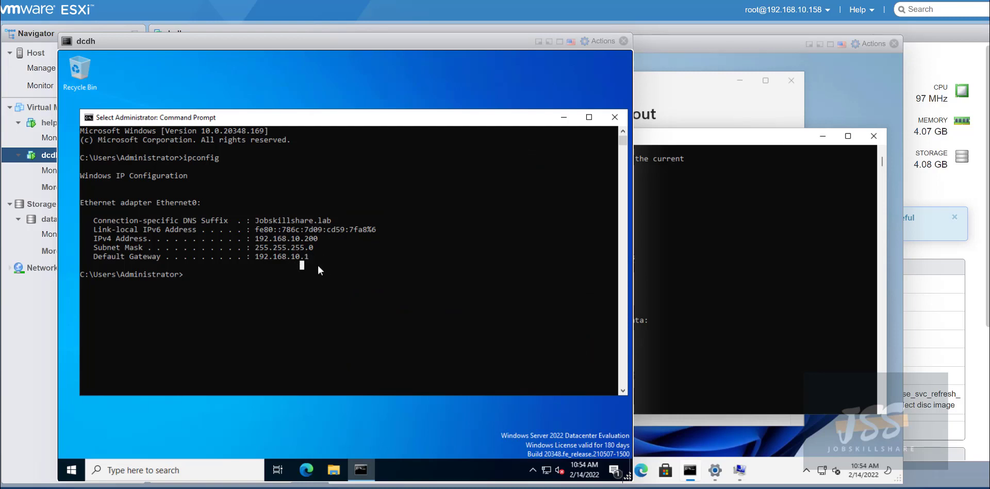
drag(251, 256, 345, 261)
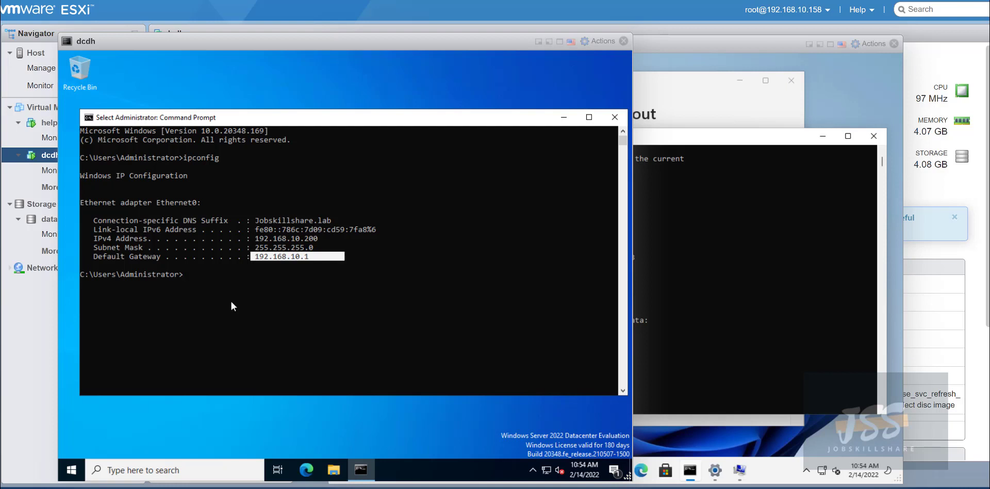
Run ipconfig /all on dcdh and highlight its 127.0.0.1 DNS server entry.
text(ipconfig)
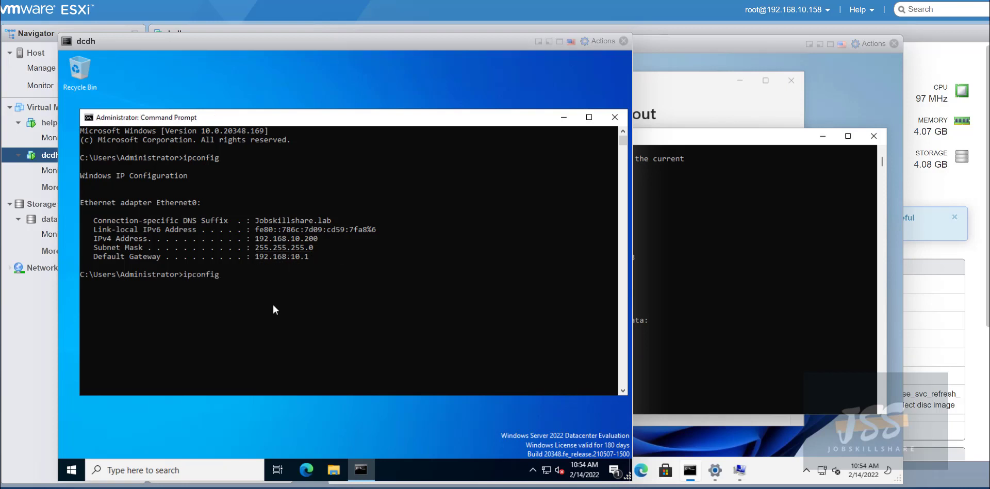
text( /all)
key(Return)
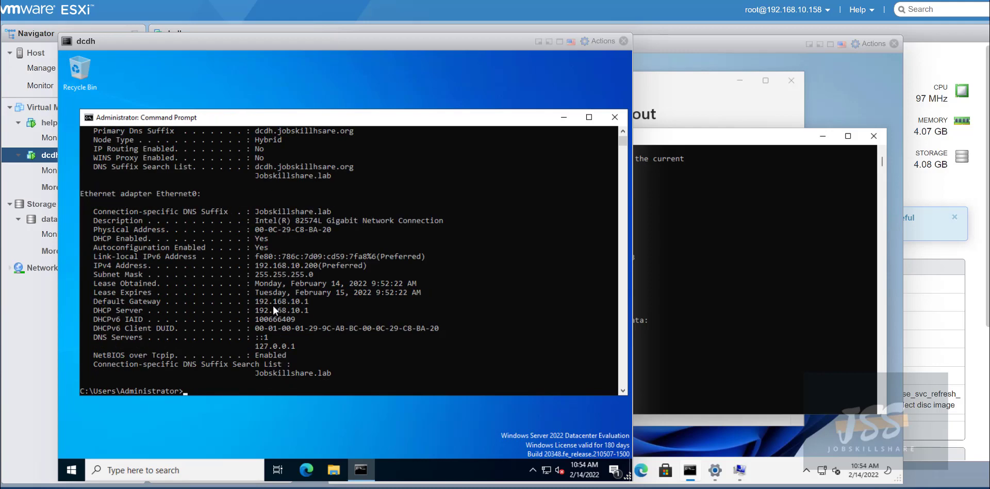
drag(310, 354, 206, 345)
click(320, 355)
drag(299, 348, 247, 346)
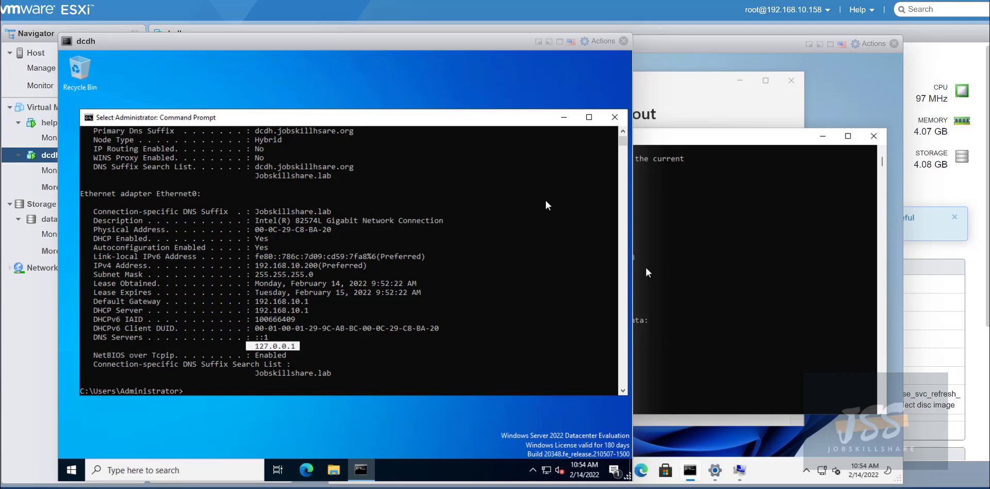
Highlight dcdh's IPv4 address 192.168.10.200, then return to the helpdeskdh console.
scroll(347, 250, up, 2)
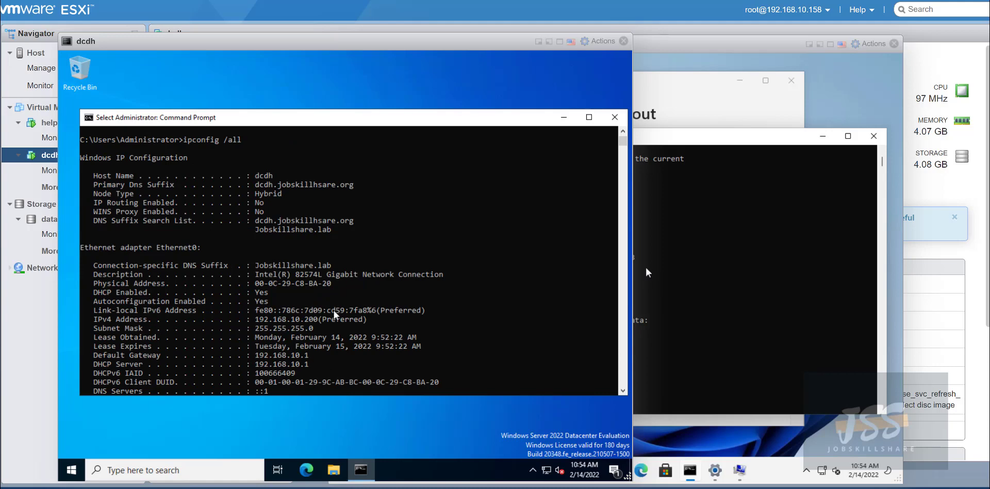
drag(321, 324, 246, 322)
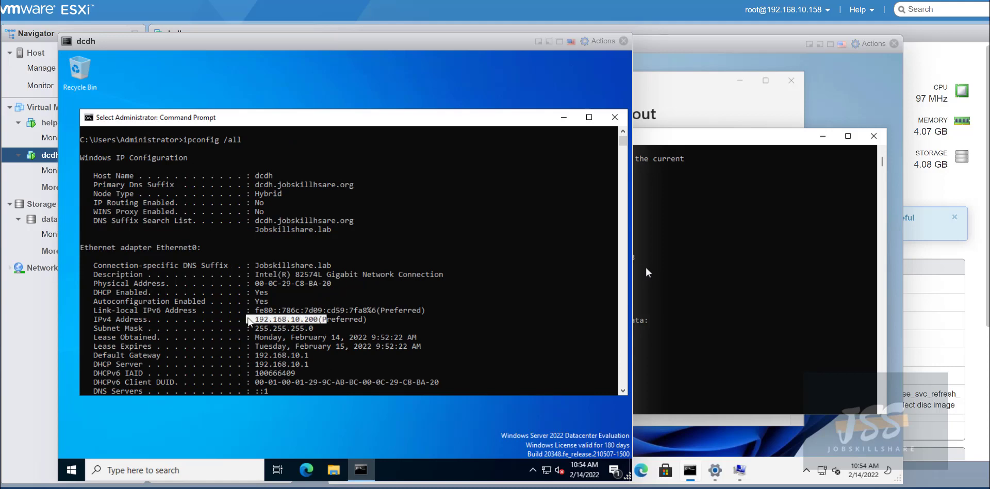
click(722, 300)
scroll(505, 382, down, 2)
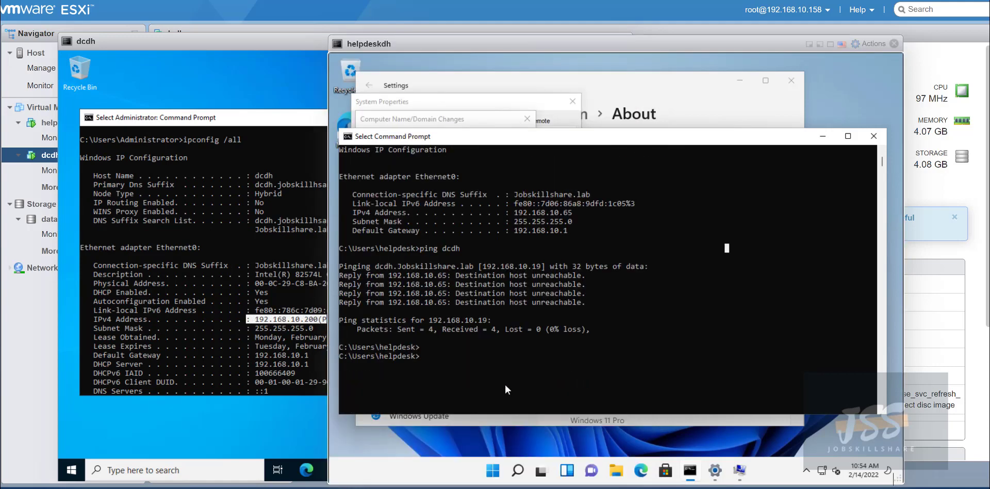
Run ipconfig /all on helpdeskdh and highlight its DNS server 192.168.10.1.
text(ping d)
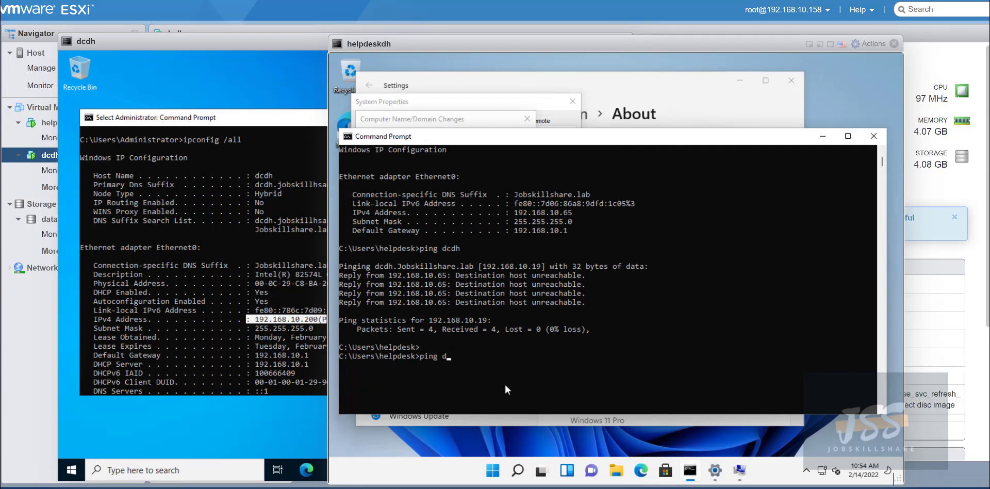
key(BackSpace)
key(BackSpace)
key(BackSpace)
key(BackSpace)
key(BackSpace)
key(BackSpace)
text(ipconfig /all)
key(Return)
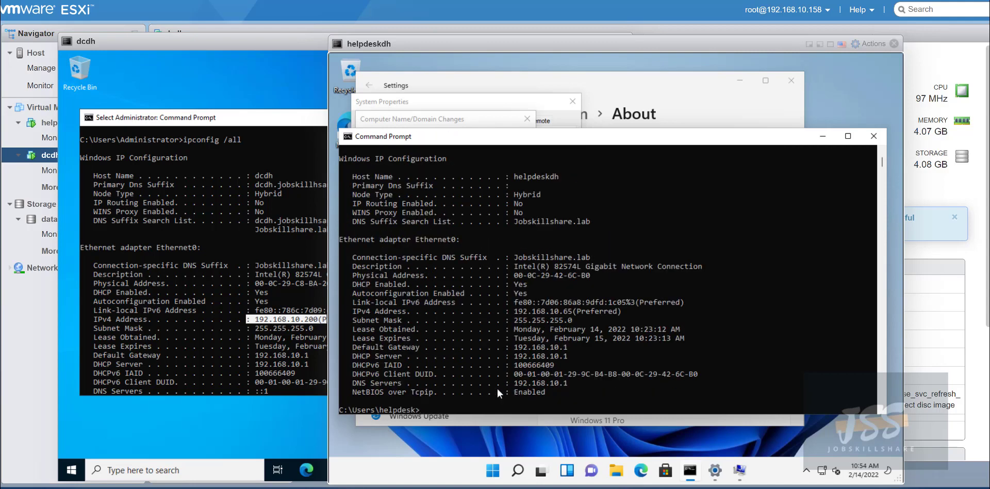
click(573, 383)
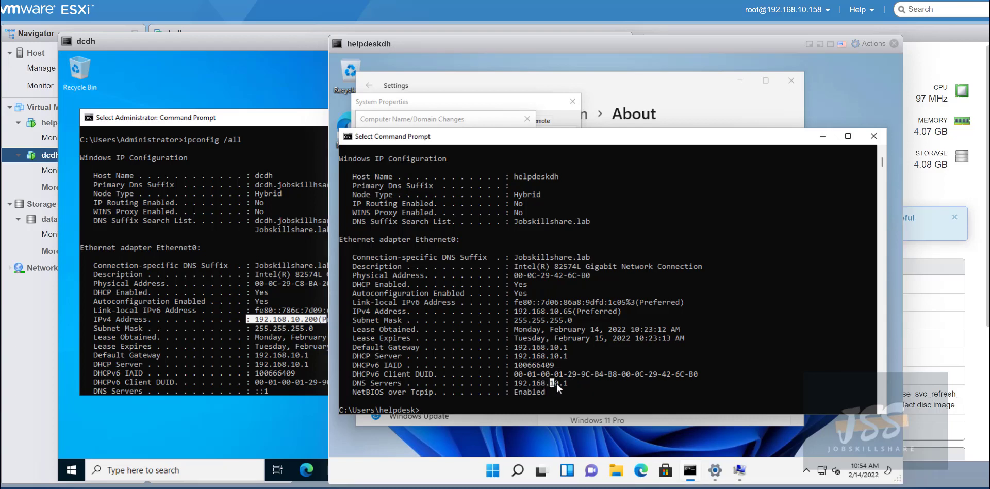
drag(570, 383, 506, 383)
Ping the DC at 192.168.10.200, then close the Command Prompt window.
text(ping 192)
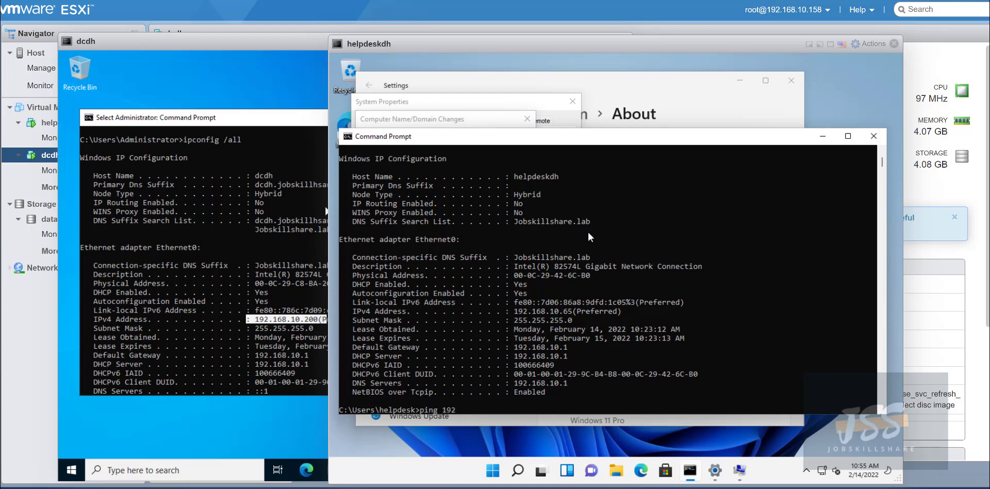
text(.1.168.10.200)
key(Return)
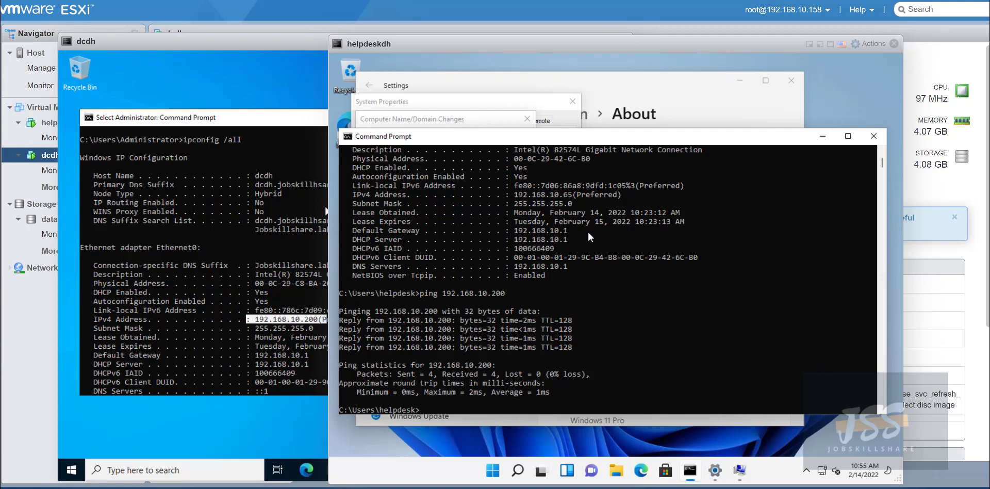
drag(546, 142, 548, 117)
drag(395, 40, 342, 36)
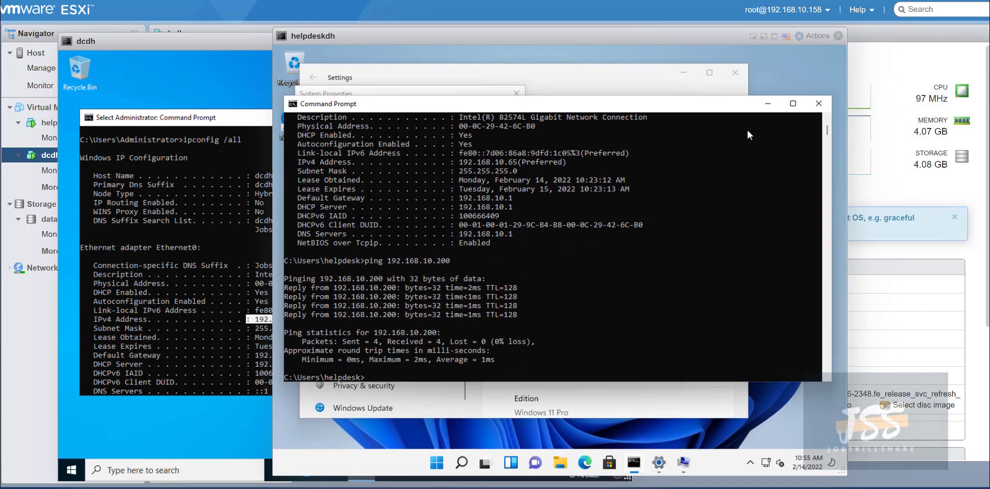
click(814, 110)
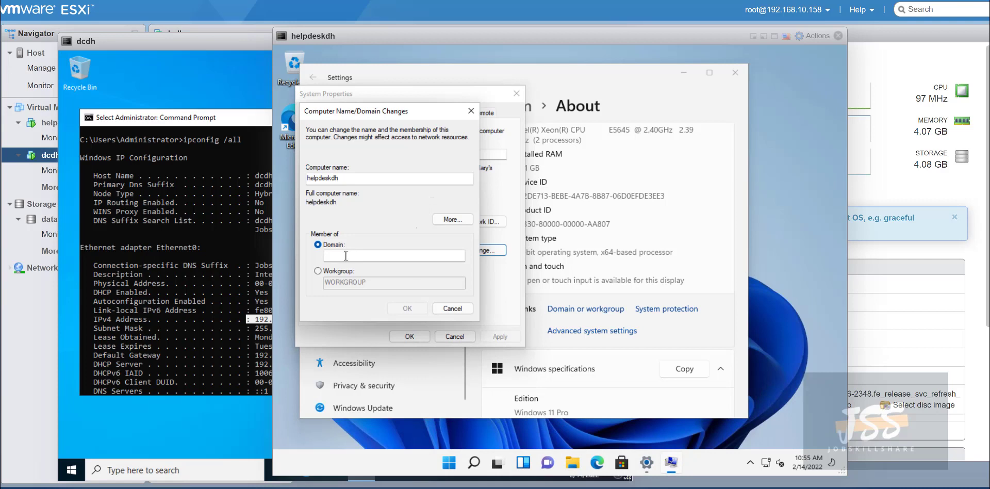
Enter jobskillshare.org in the Domain box, then bring the dcdh console forward.
click(382, 260)
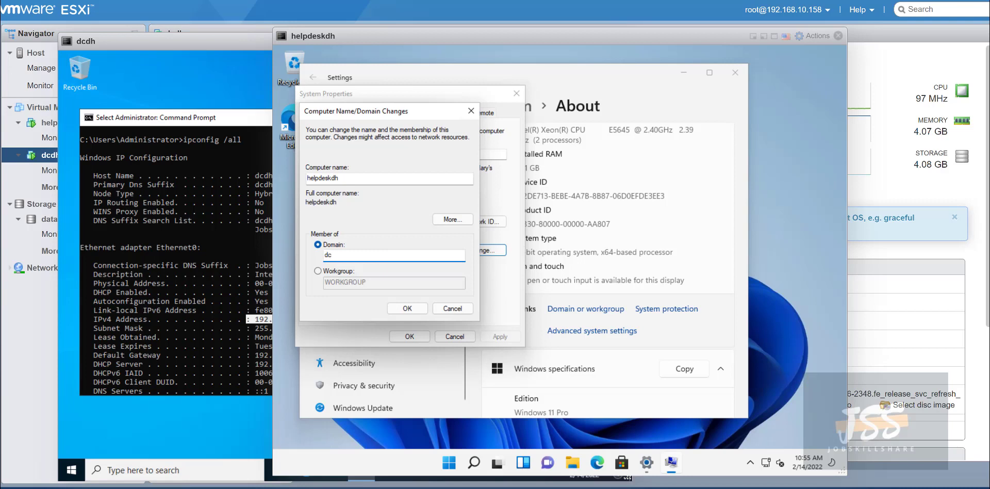
text(jobskillshare.org)
click(116, 396)
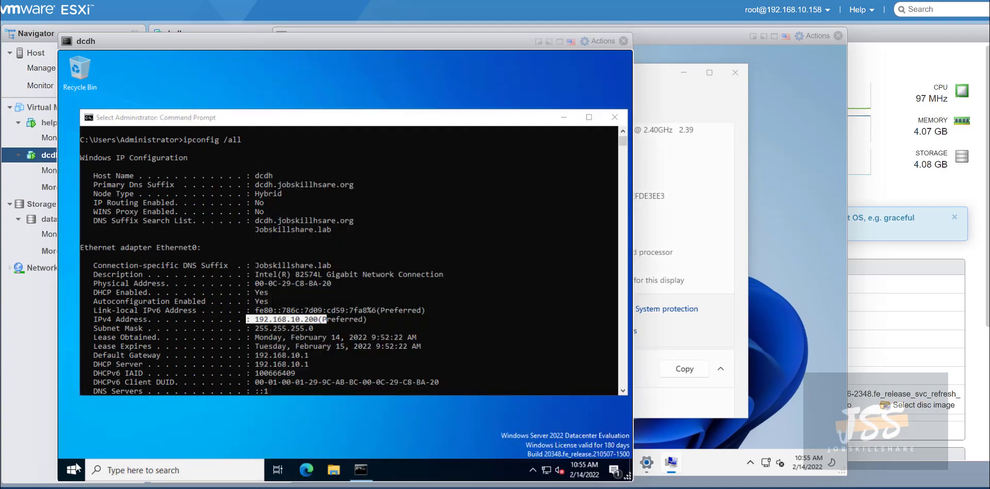
On dcdh, open Active Directory Users and Computers and check that the Computers container is empty.
click(76, 468)
click(264, 165)
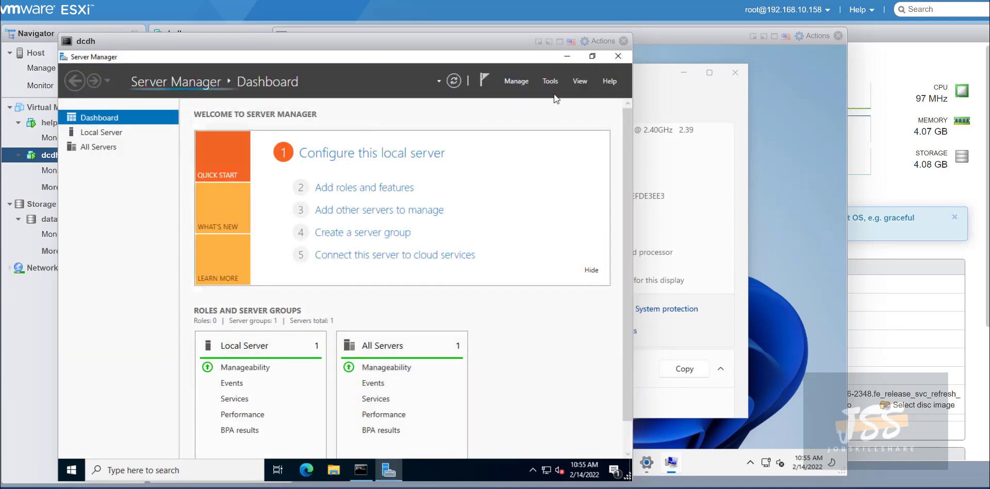
click(551, 81)
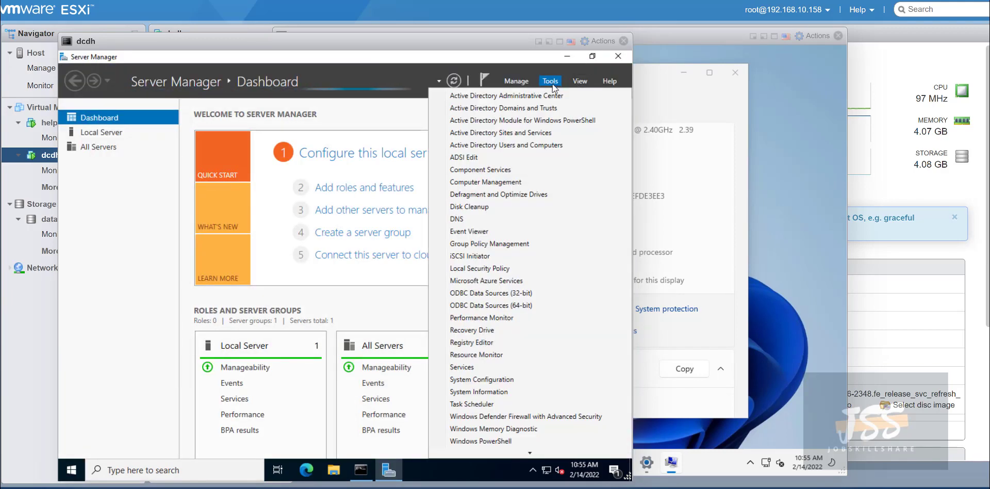
click(538, 149)
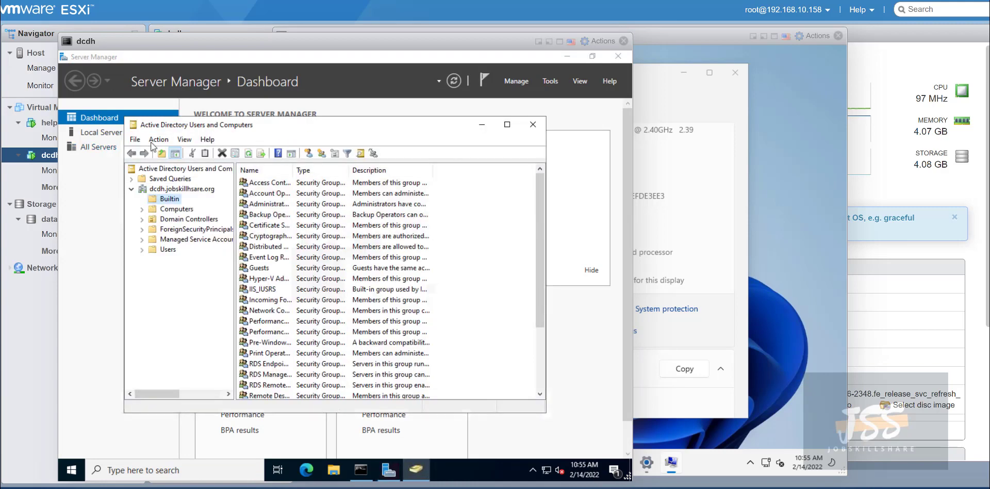
click(164, 190)
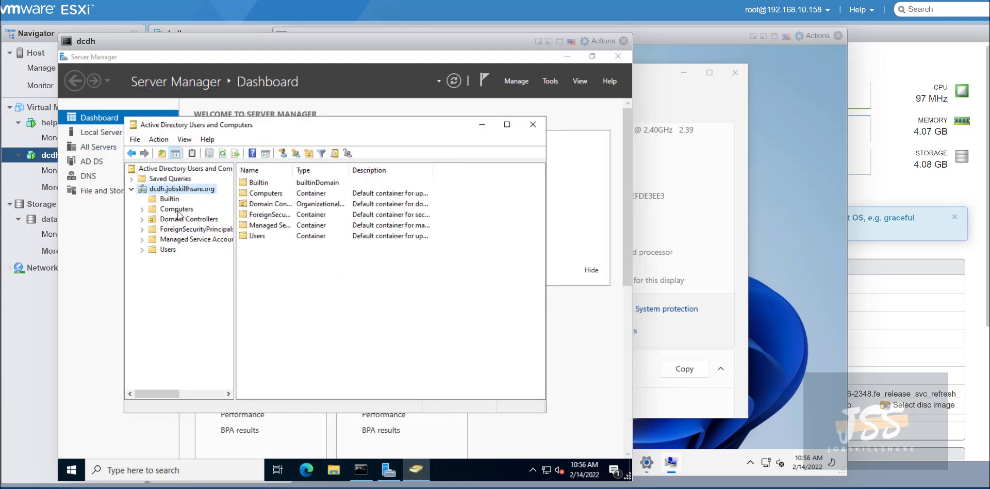
click(178, 212)
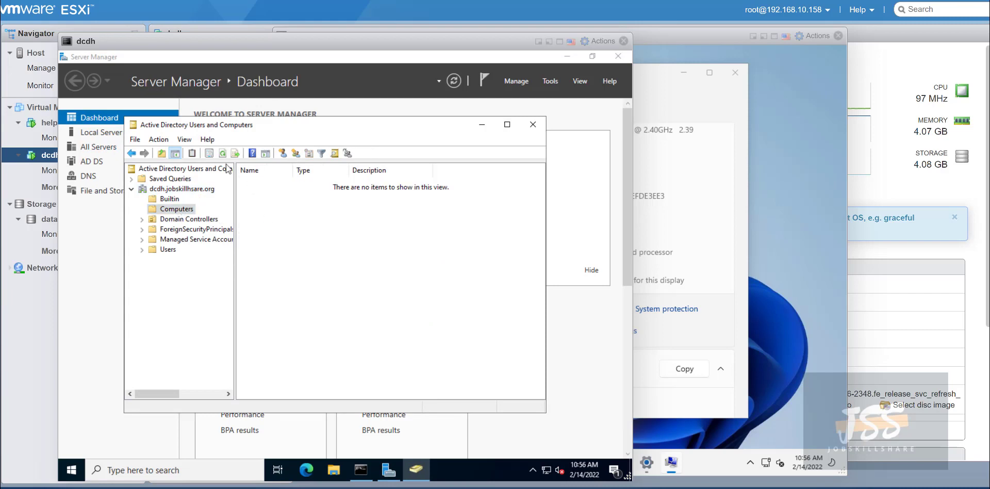
click(724, 95)
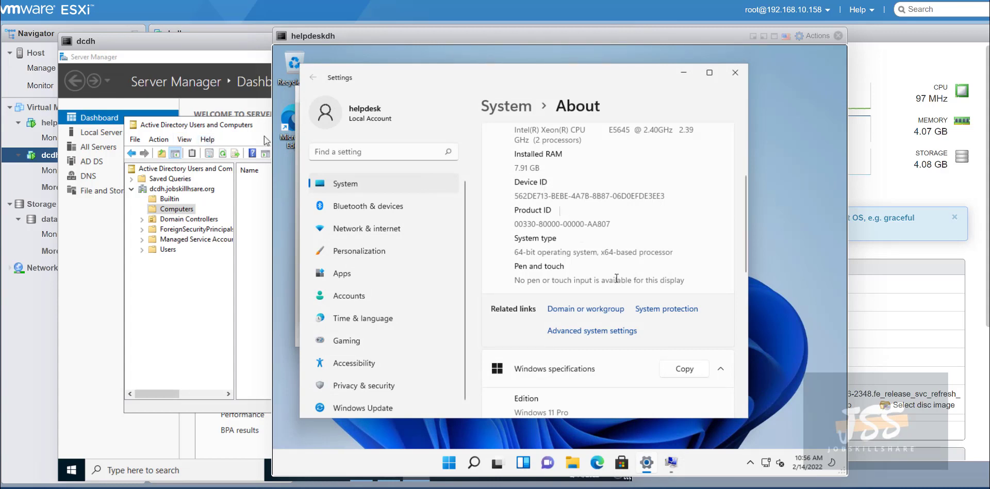
Retry the dcdh.jobskillshare.org join and highlight the 'DNS name does not exist' error details.
click(671, 463)
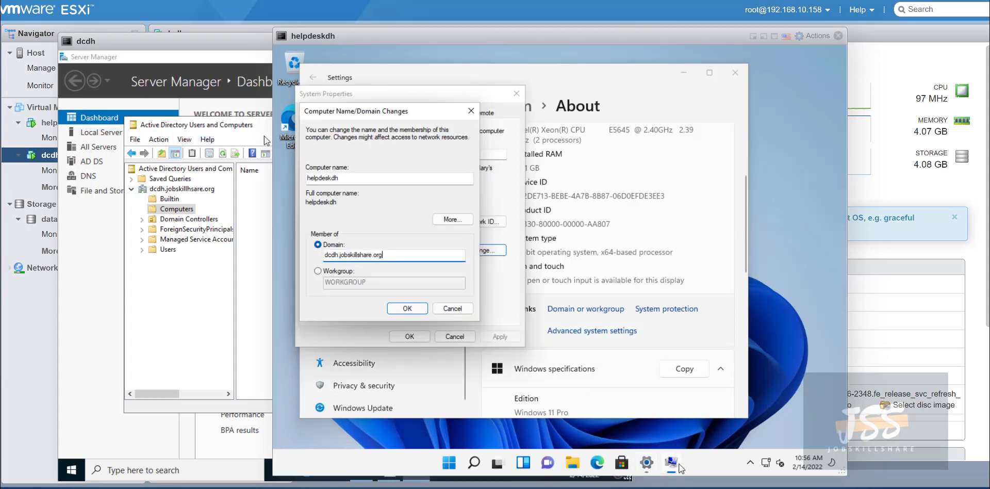
click(405, 309)
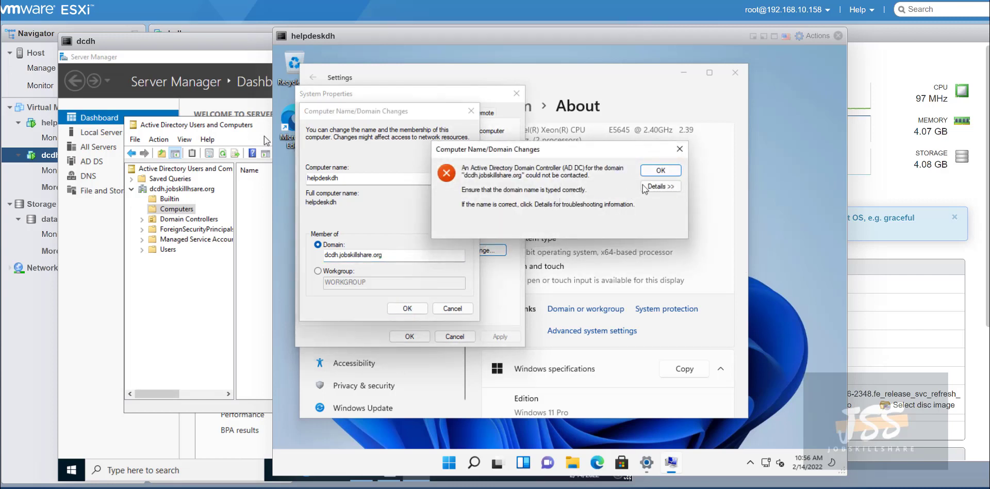
click(646, 187)
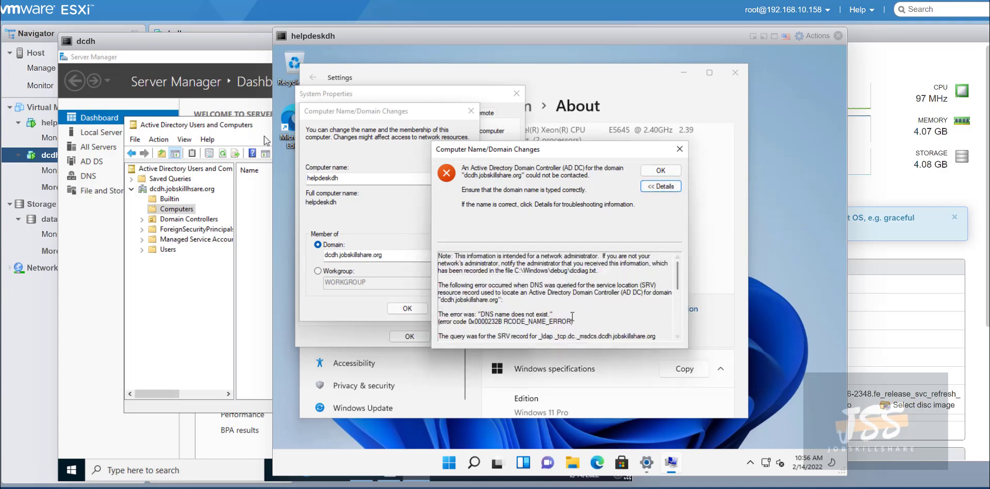
drag(573, 322, 432, 314)
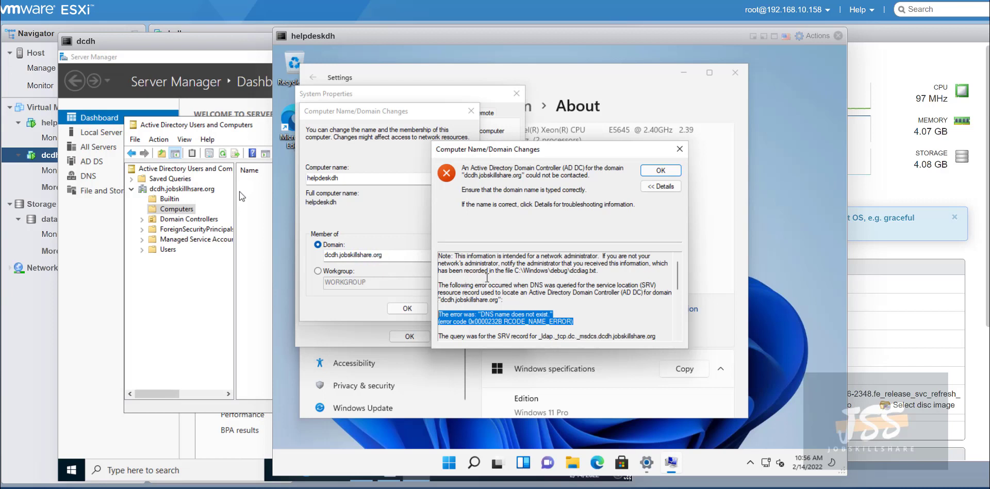
click(583, 331)
drag(452, 321, 421, 309)
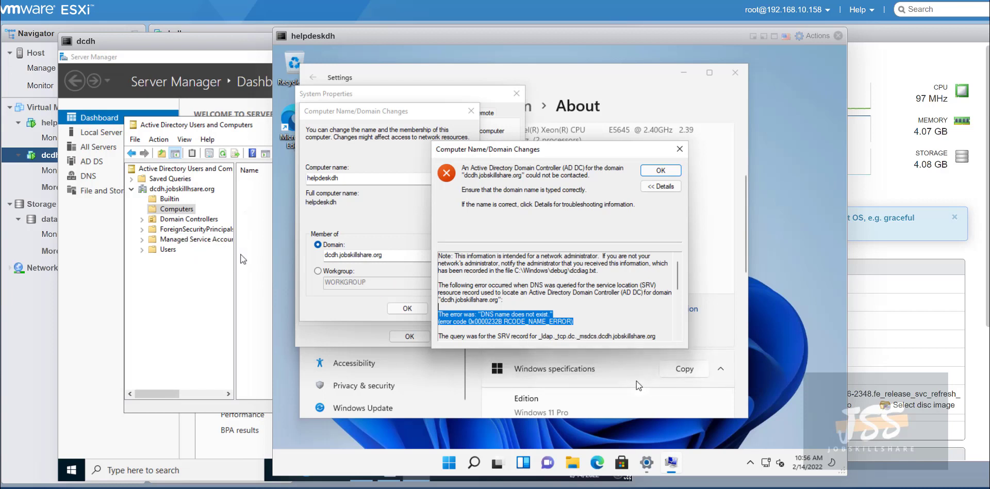
right_click(766, 462)
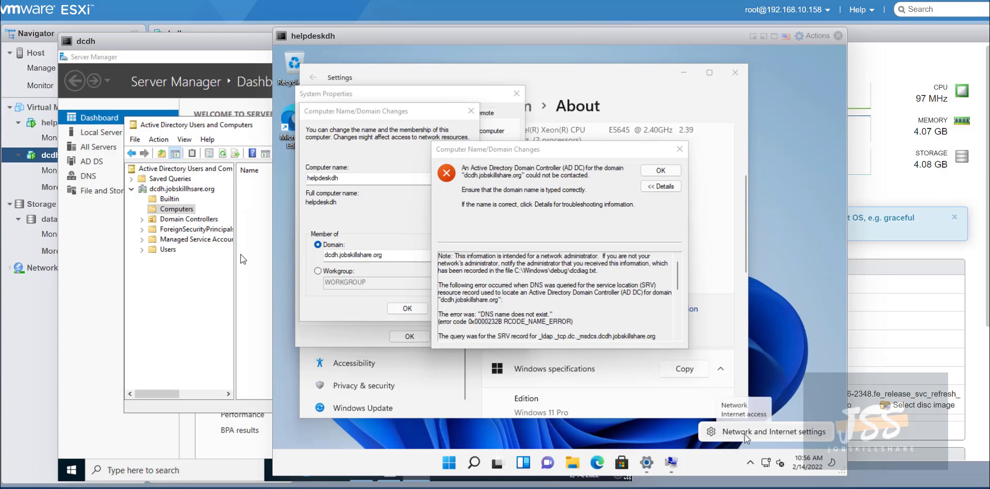
In Ethernet settings, switch DNS server assignment to Manual with IPv4 turned on.
click(744, 434)
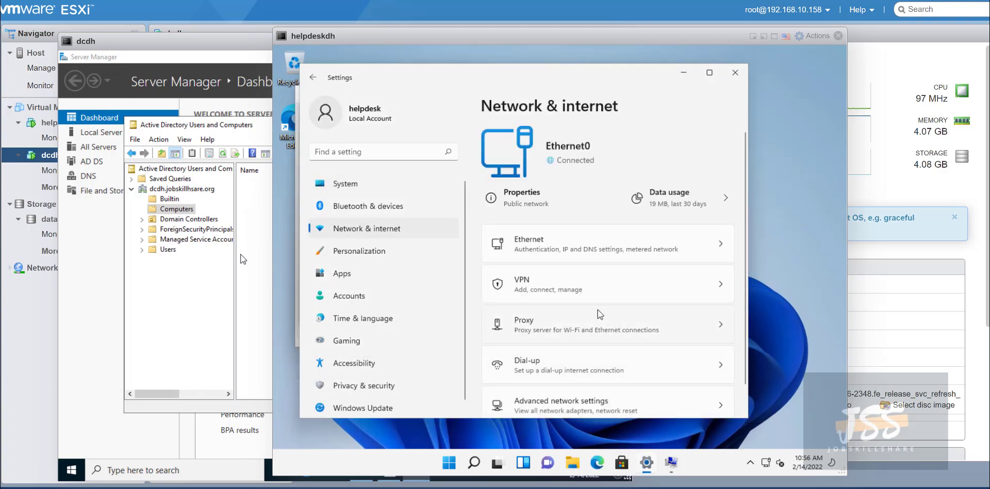
click(565, 253)
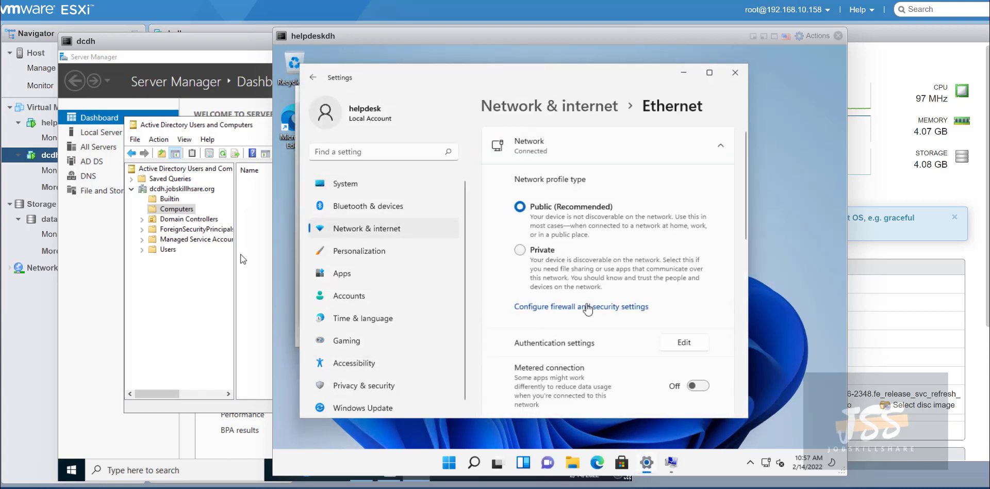
scroll(626, 343, down, 5)
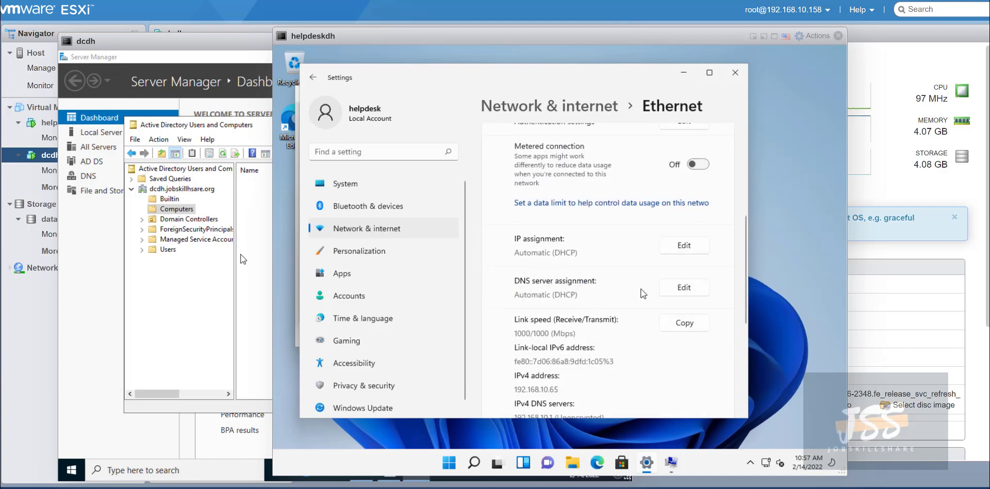
click(688, 288)
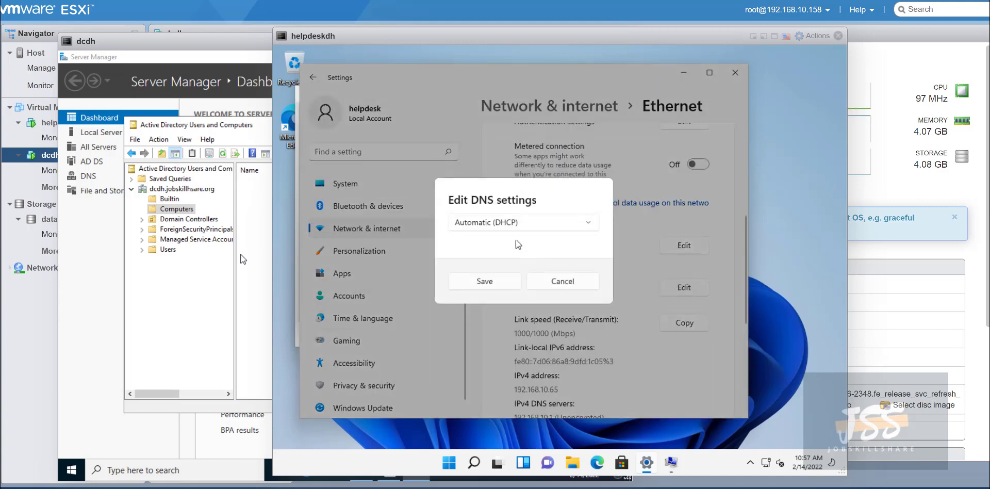
click(510, 223)
click(500, 244)
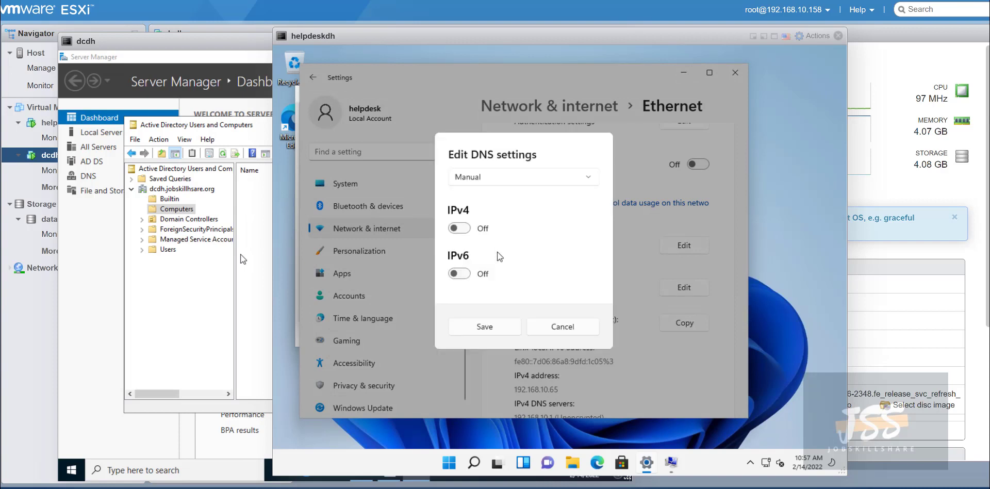
click(462, 229)
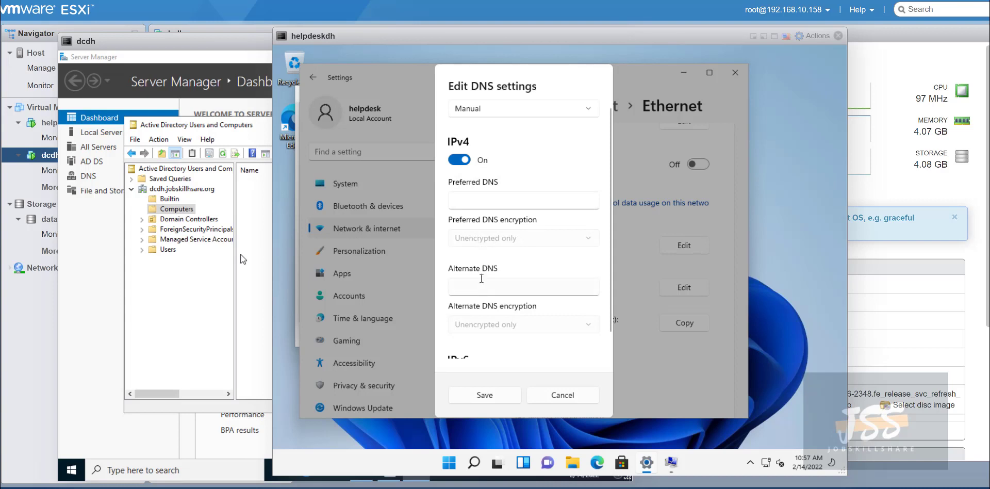
Enter 192.168.10.200 as the DNS server and save the settings.
scroll(482, 280, down, 2)
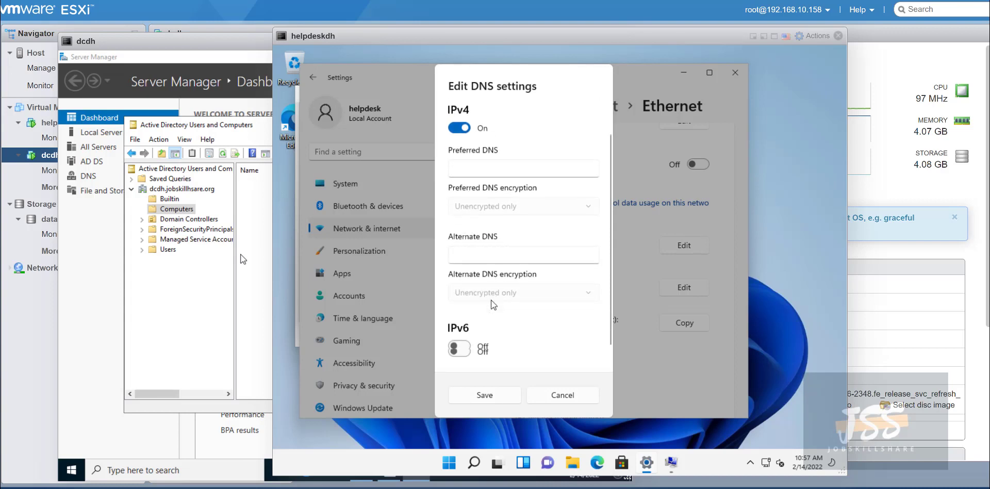
scroll(493, 304, up, 2)
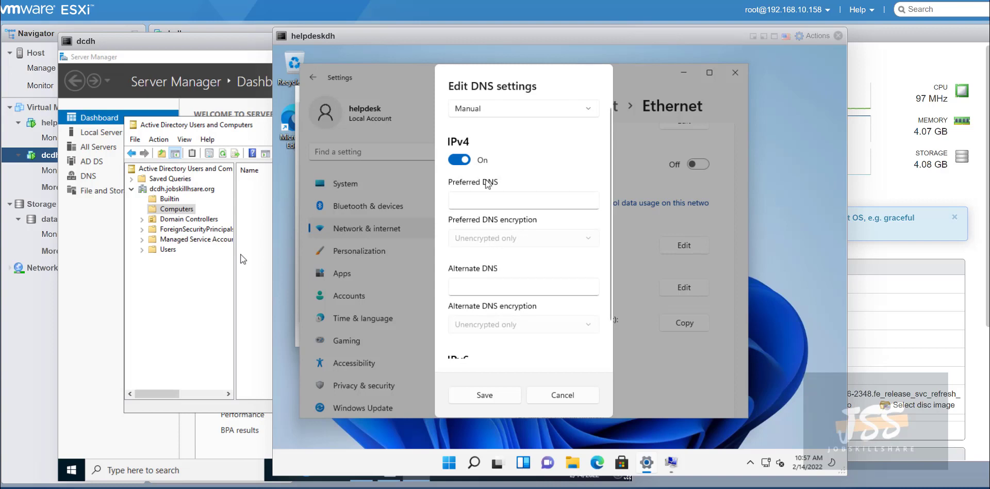
click(488, 286)
click(493, 263)
click(482, 285)
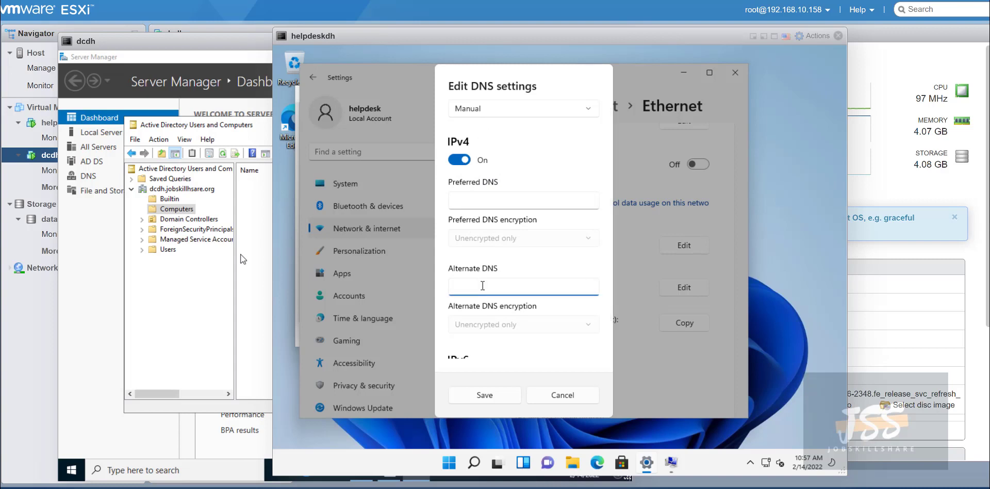
text(192.168.10.200)
click(491, 395)
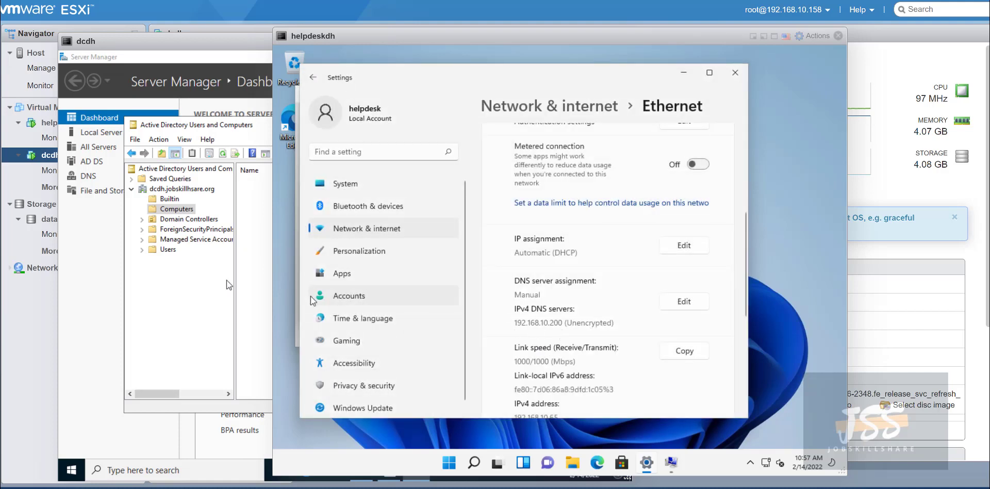
click(671, 462)
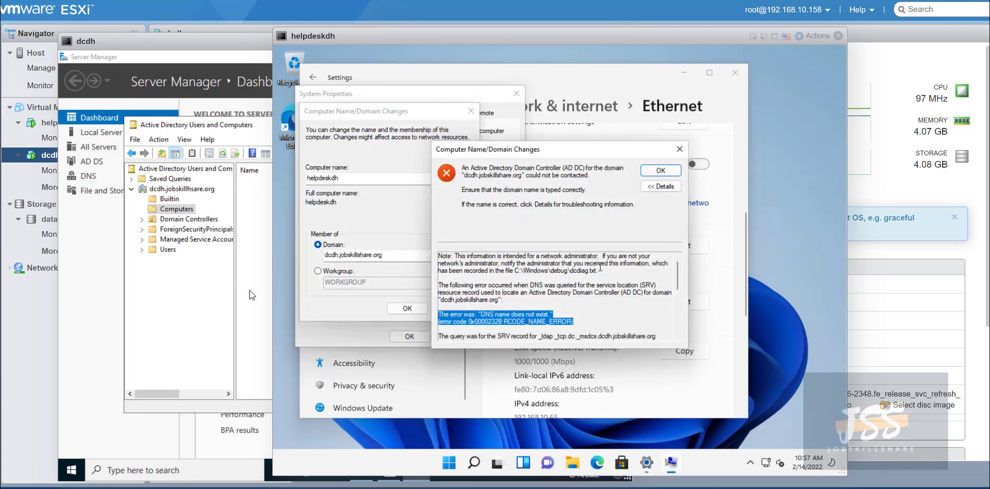
Retry joining dcdh.jobskillshare.org, review the error details, and close the error.
click(661, 171)
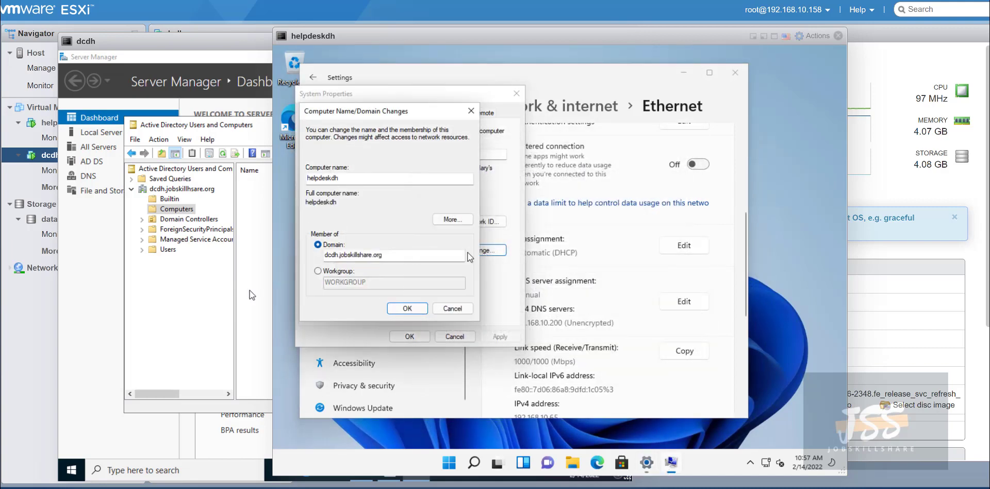
click(396, 310)
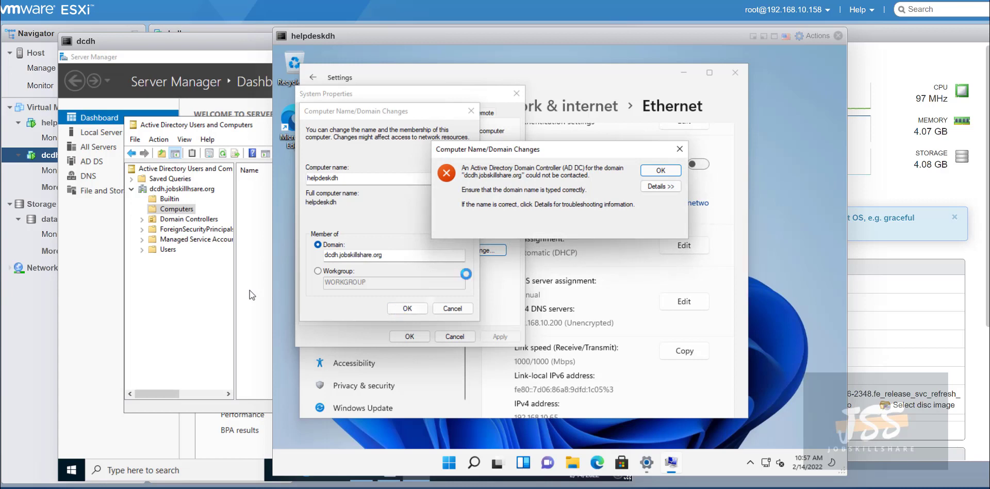
click(665, 186)
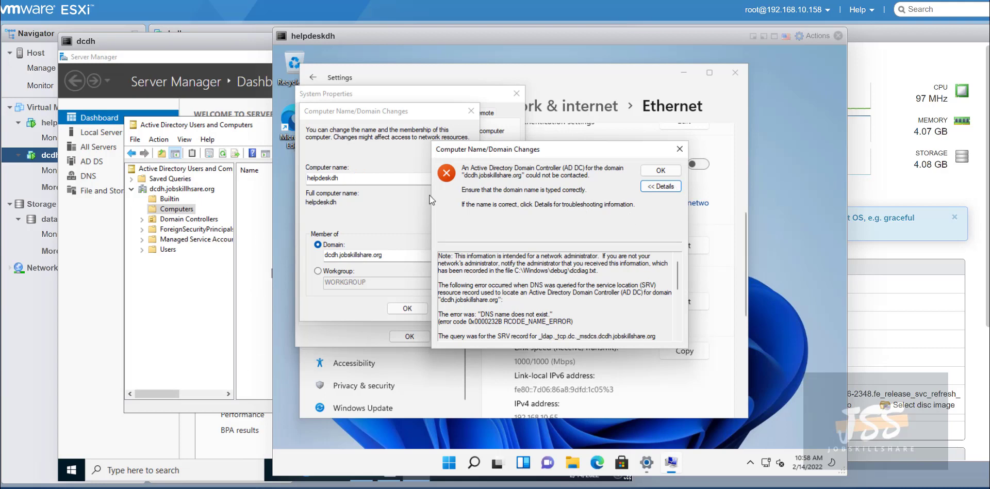
scroll(608, 269, down, 3)
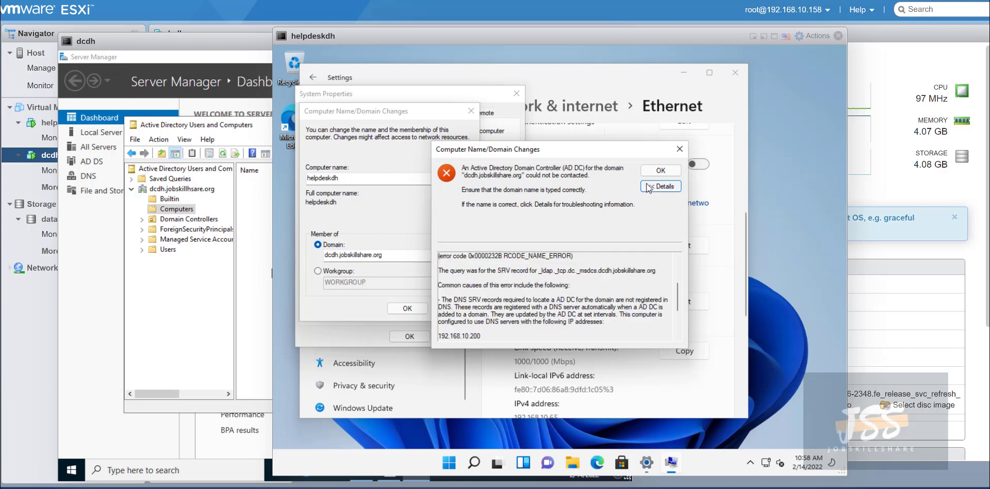
click(678, 154)
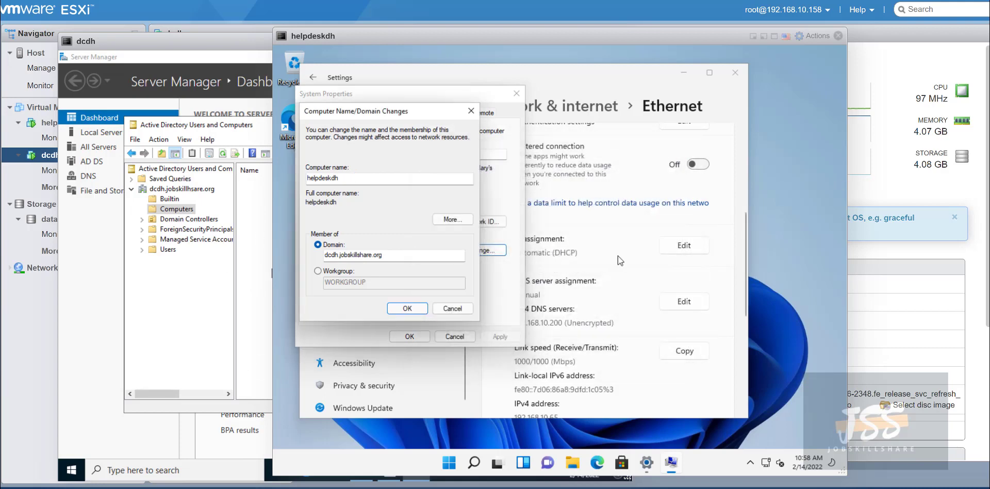
Reopen the Ethernet DNS server assignment for editing, showing preferred DNS 192.168.10.200.
right_click(765, 464)
click(768, 434)
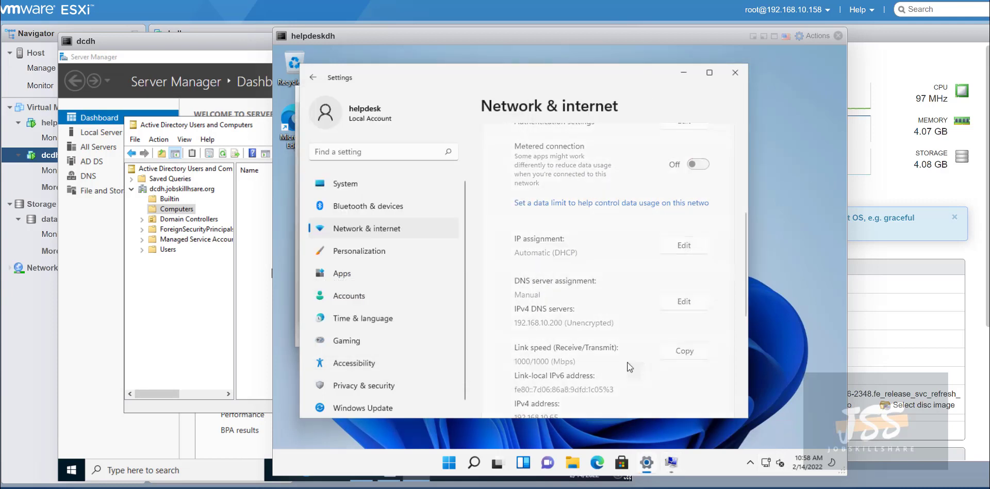
scroll(547, 305, down, 1)
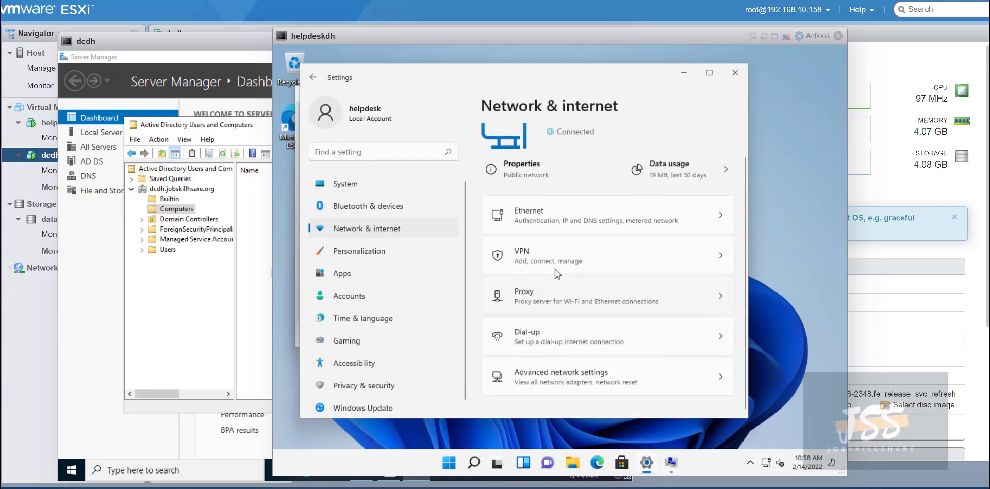
click(557, 220)
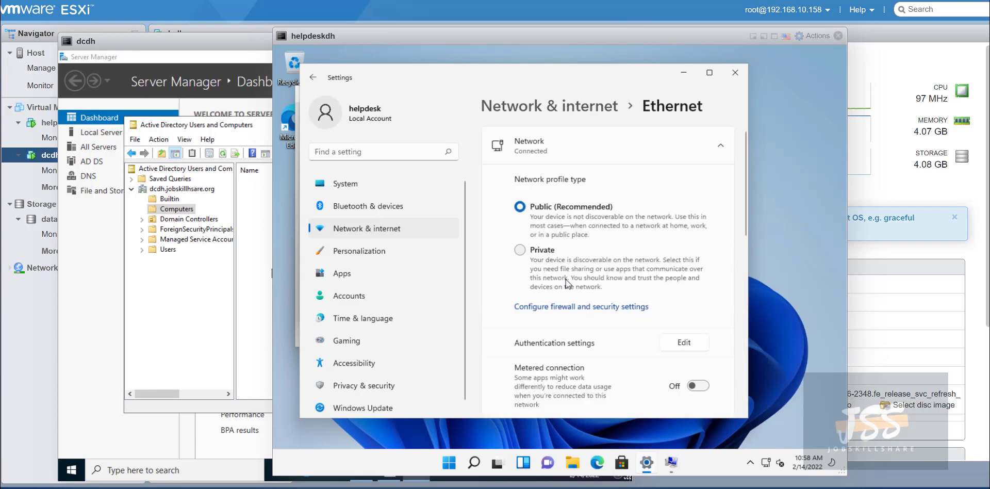
scroll(565, 296, down, 2)
scroll(604, 305, down, 4)
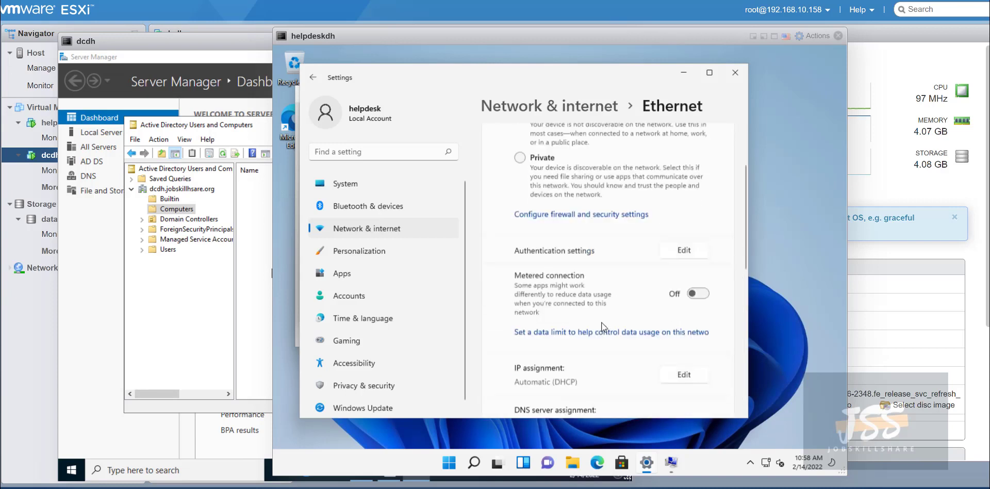
scroll(601, 324, down, 1)
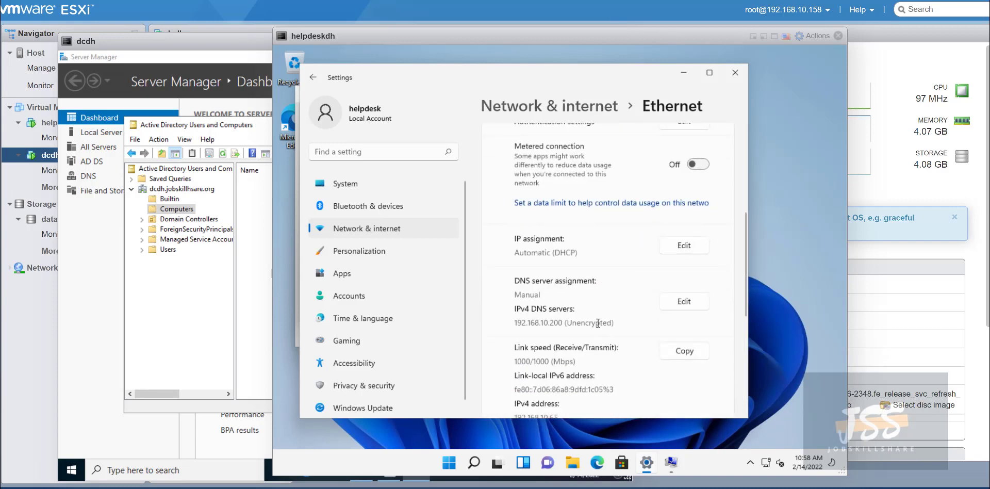
click(684, 302)
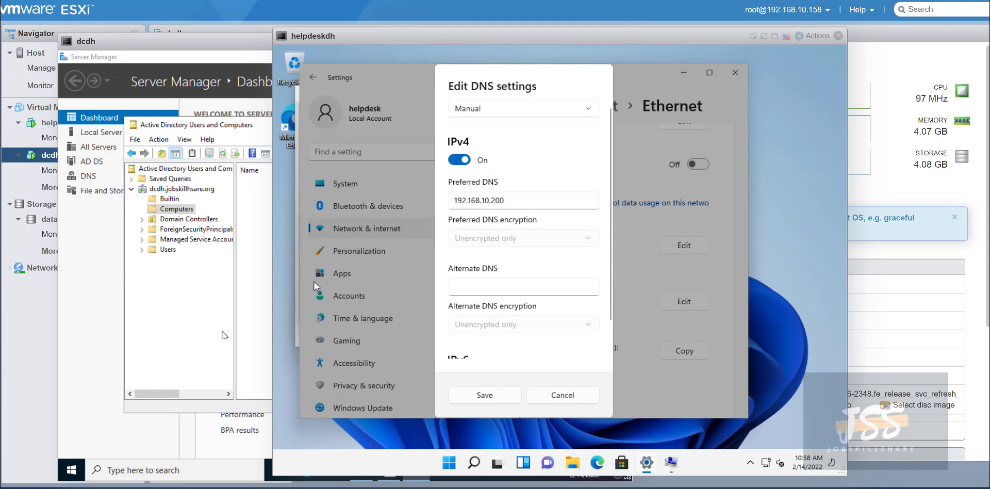
click(251, 464)
In dcdh's command prompt, point out the DC's IPv4 address 192.168.10.200.
click(357, 467)
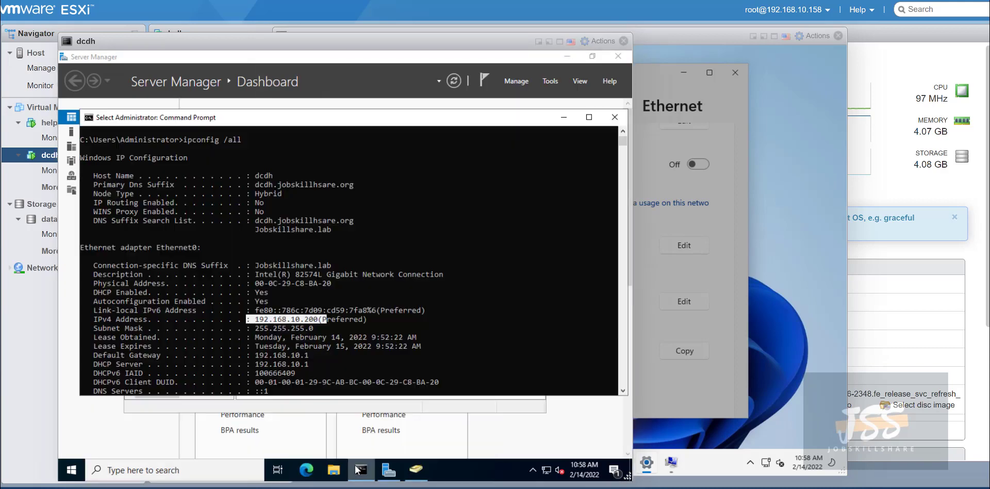
click(275, 319)
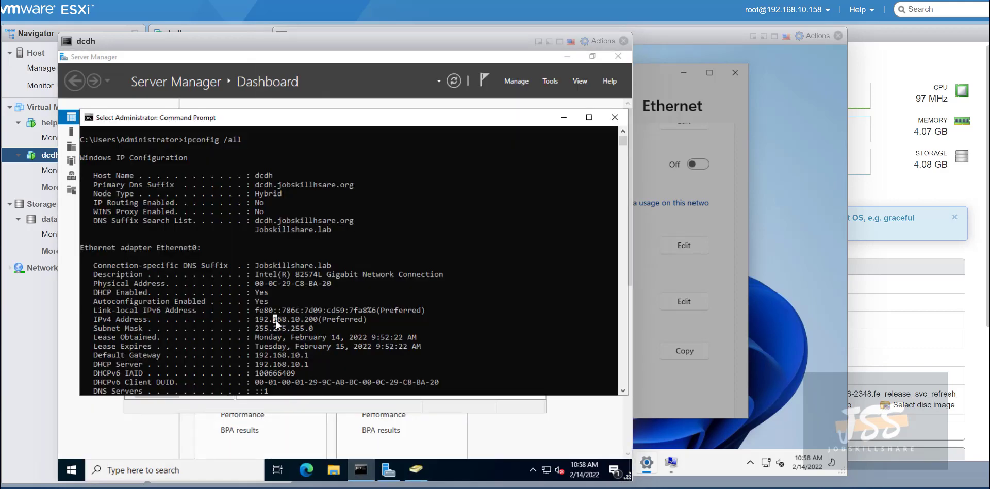
click(293, 320)
click(734, 193)
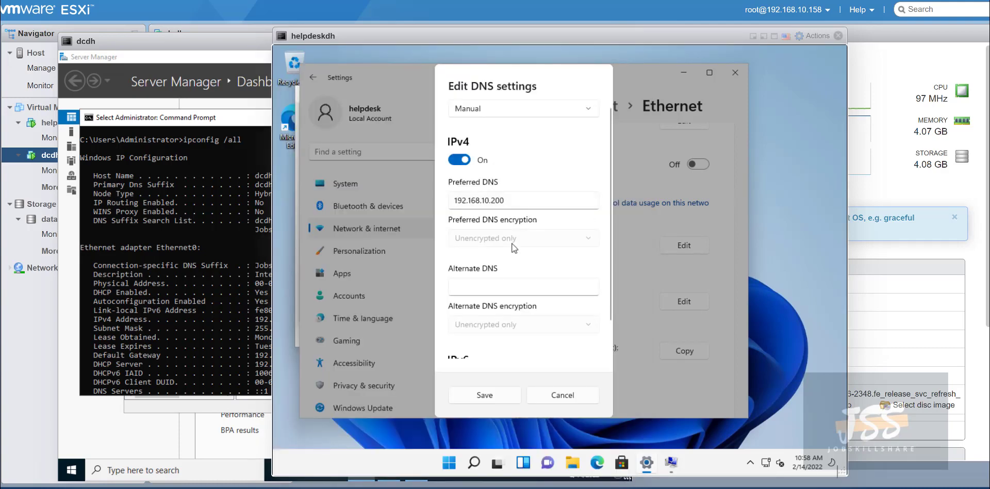
Save the helpdesk VM's manual DNS settings and close Settings.
click(511, 281)
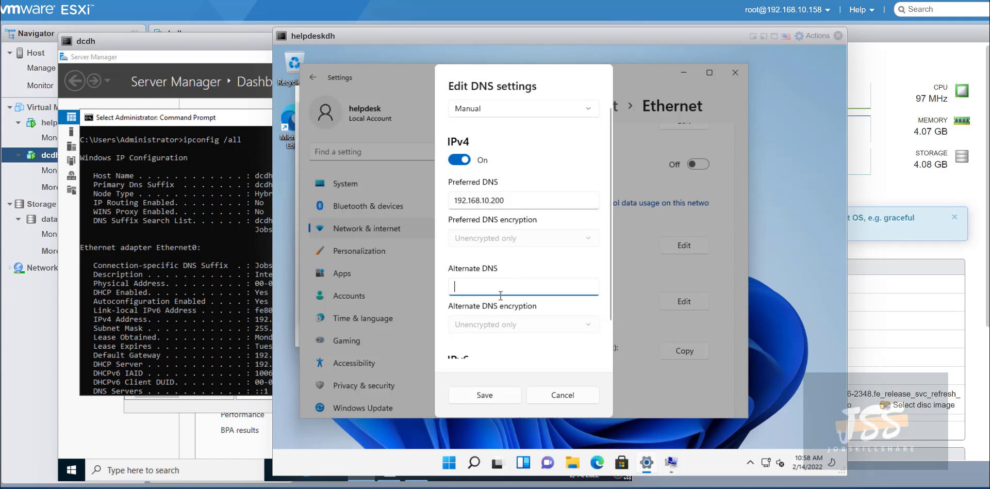
scroll(505, 312, down, 1)
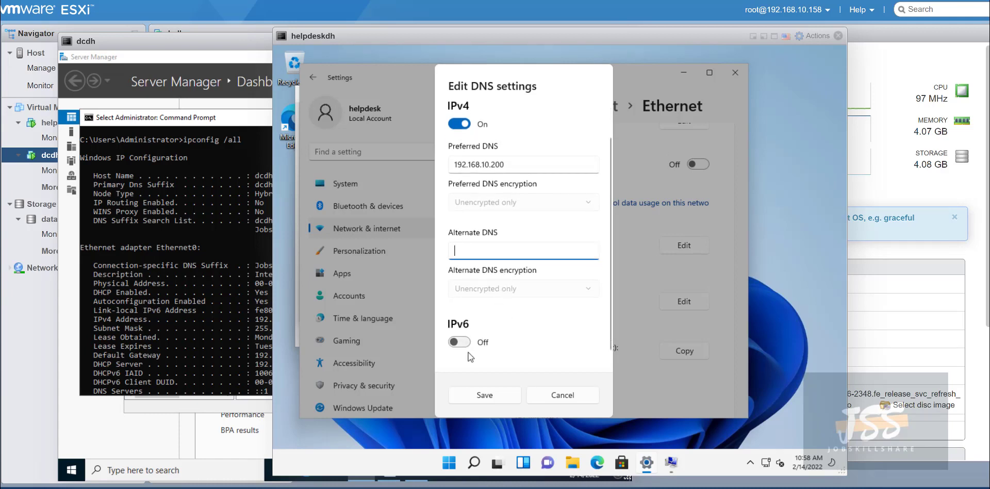
click(494, 395)
click(730, 78)
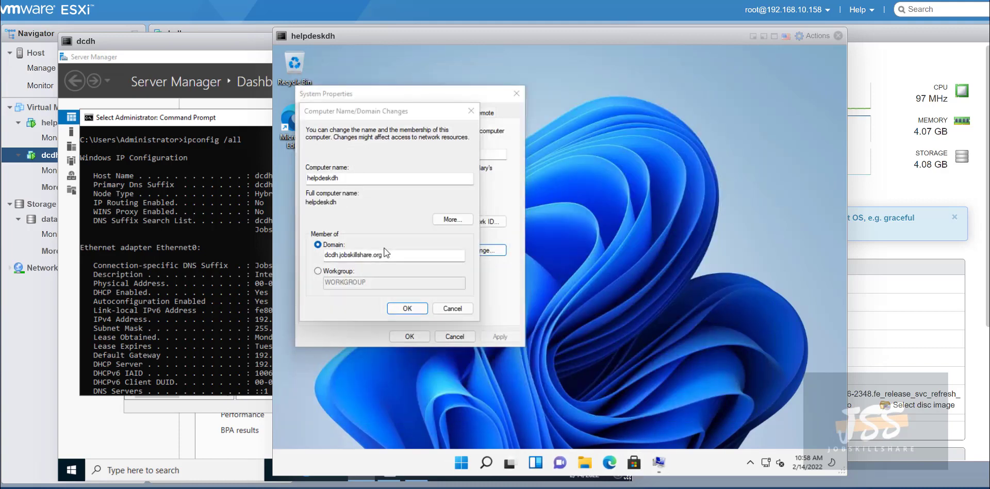
Retry the dcdh.jobskillshare.org join twice, then close the error and System Properties dialogs.
click(407, 308)
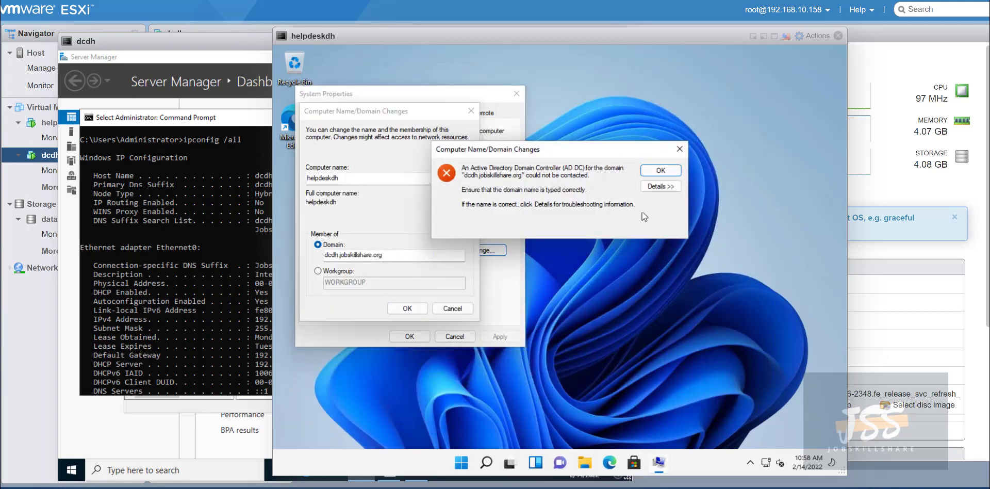
click(660, 171)
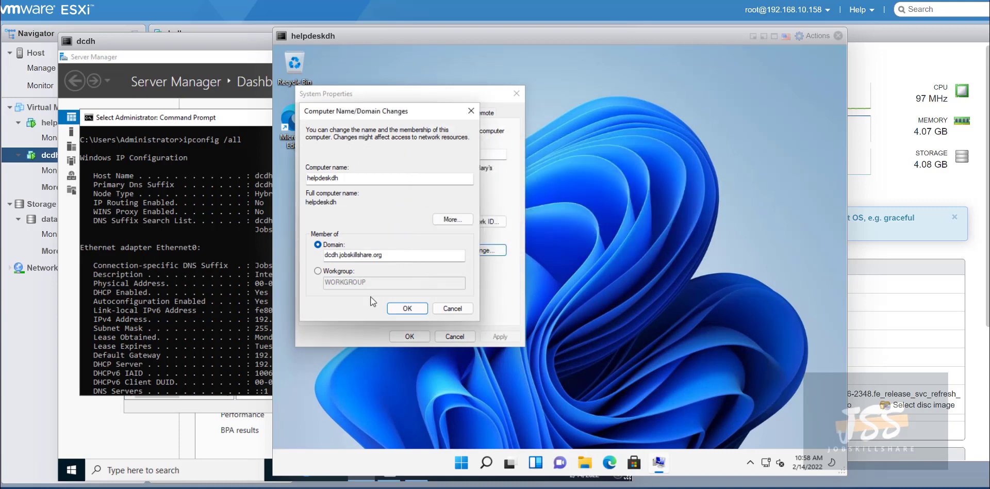
click(407, 305)
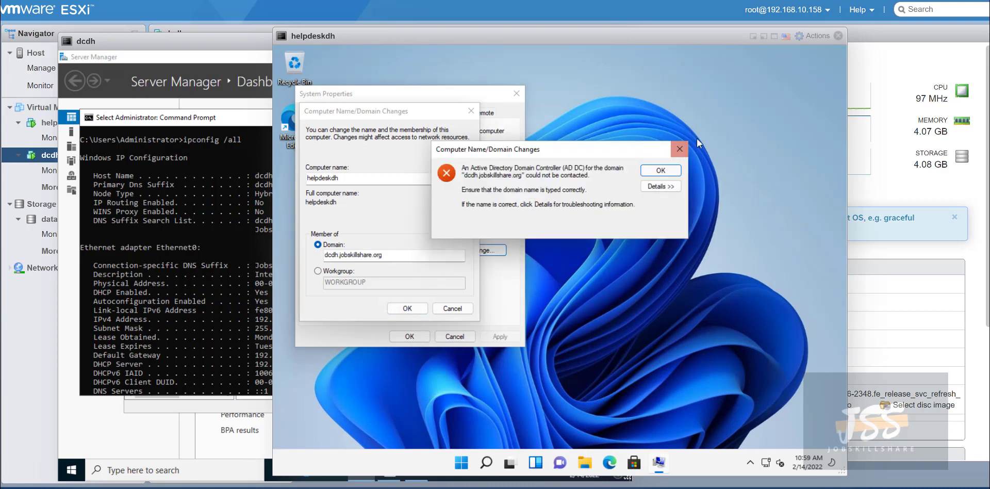
click(682, 148)
click(471, 111)
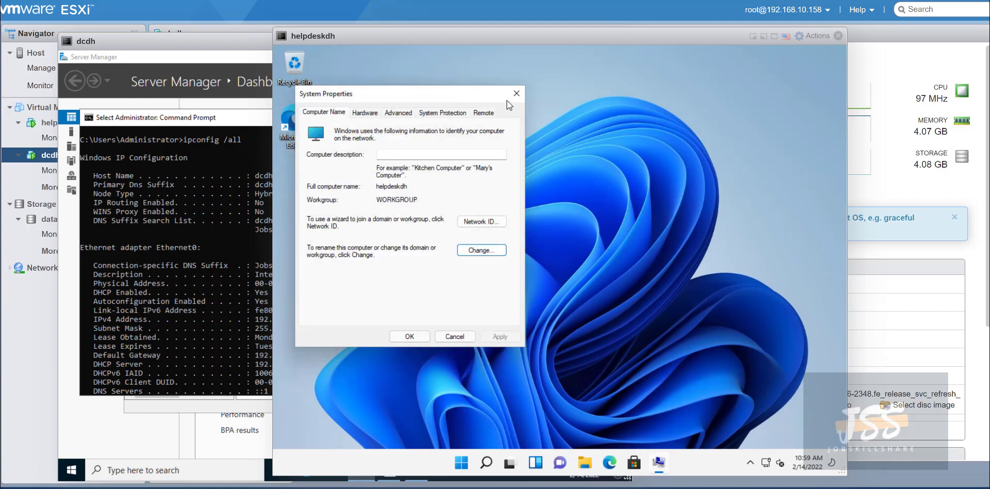
click(516, 93)
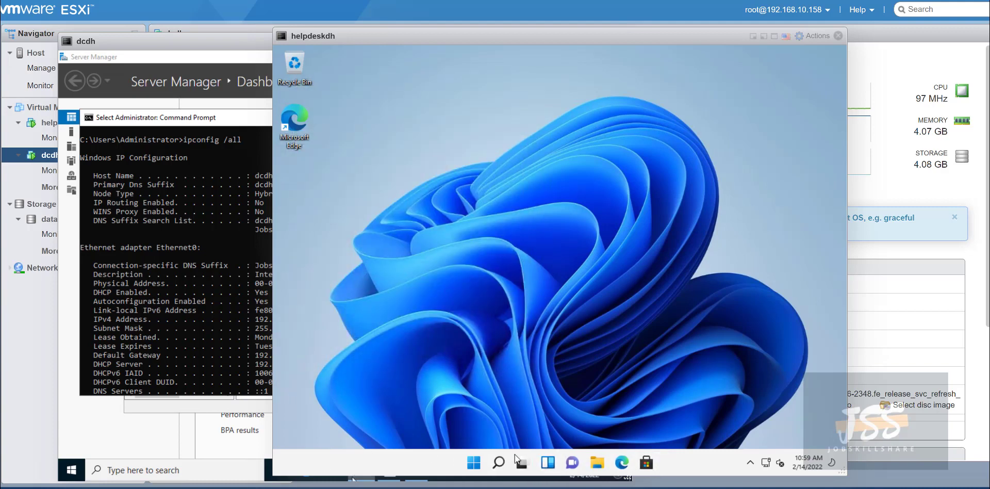
Restart helpdeskdh from the Start menu and sign back in with the local account password.
right_click(473, 463)
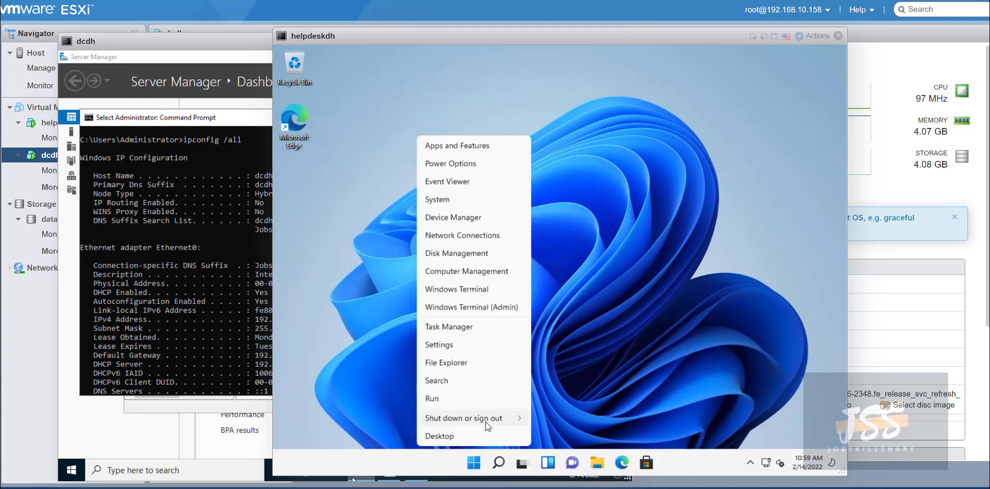
mouse_move(487, 419)
click(549, 432)
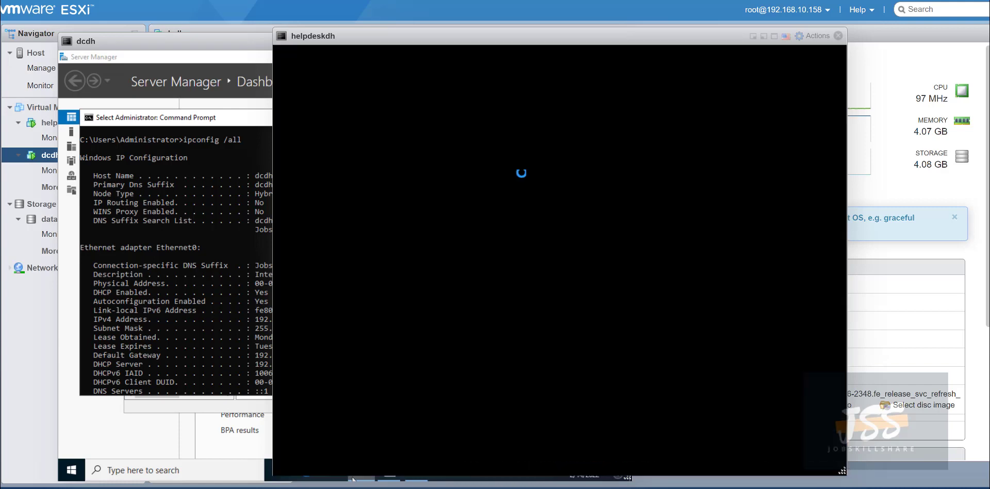
drag(352, 21, 464, 26)
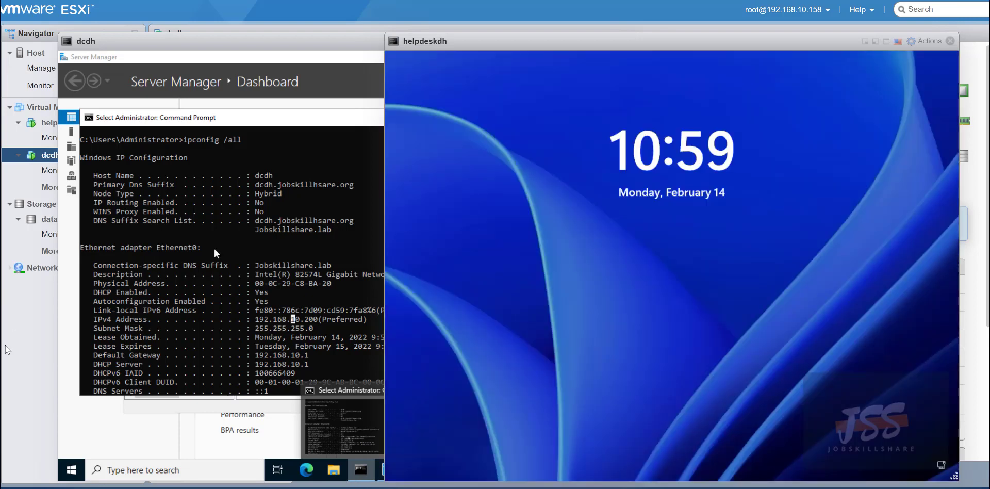
click(689, 272)
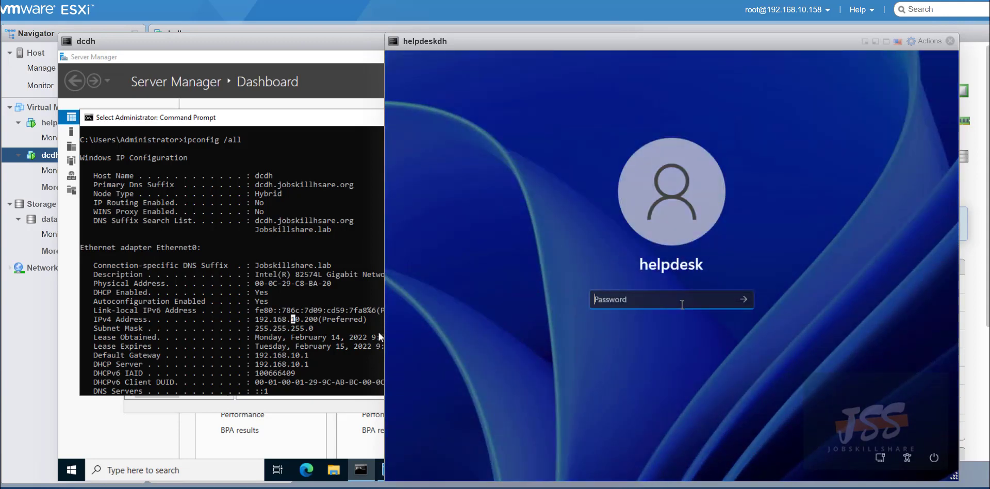
text(**********)
key(Return)
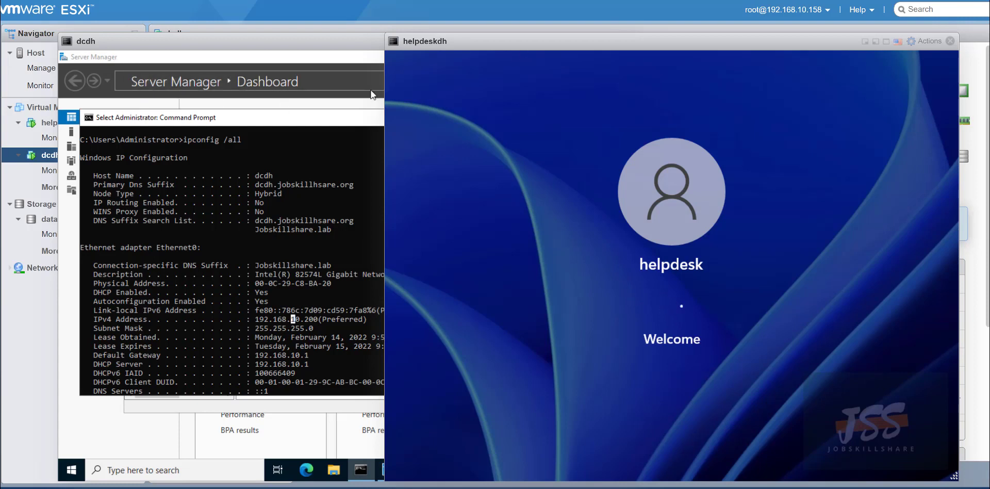
mouse_move(478, 40)
mouse_down()
mouse_move(445, 42)
mouse_move(467, 42)
mouse_up()
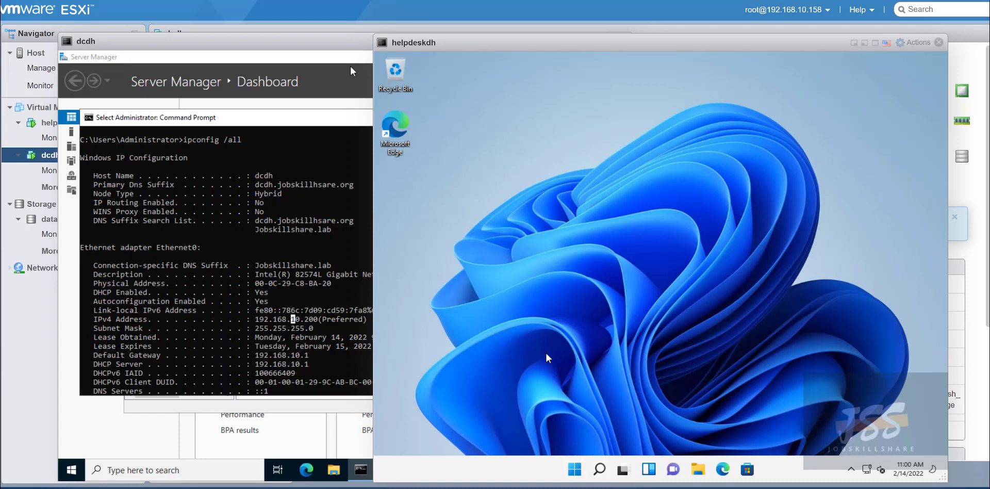
Open System About and the computer name and domain change options.
right_click(573, 470)
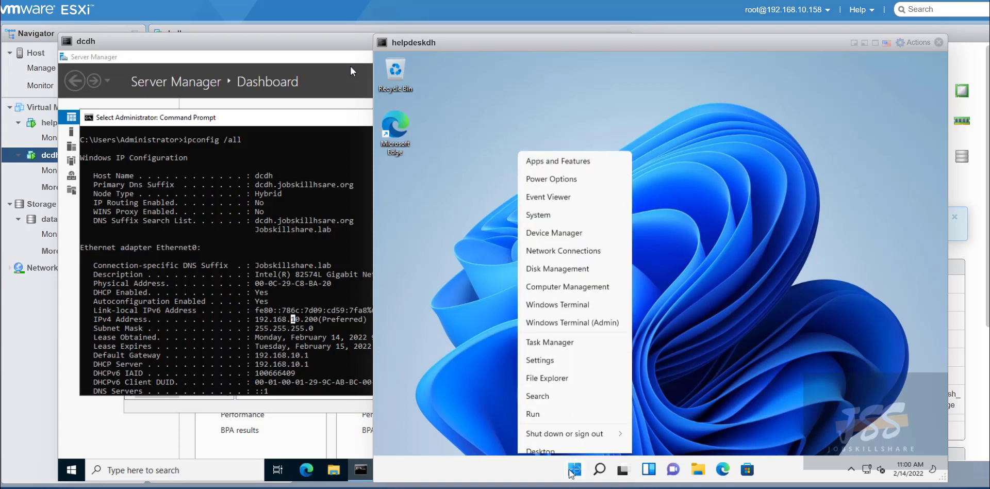
click(554, 208)
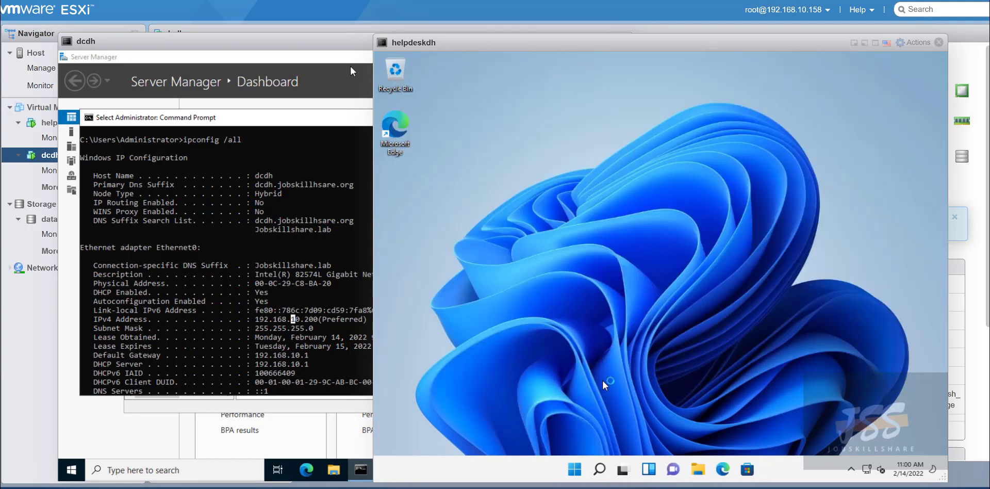
right_click(575, 468)
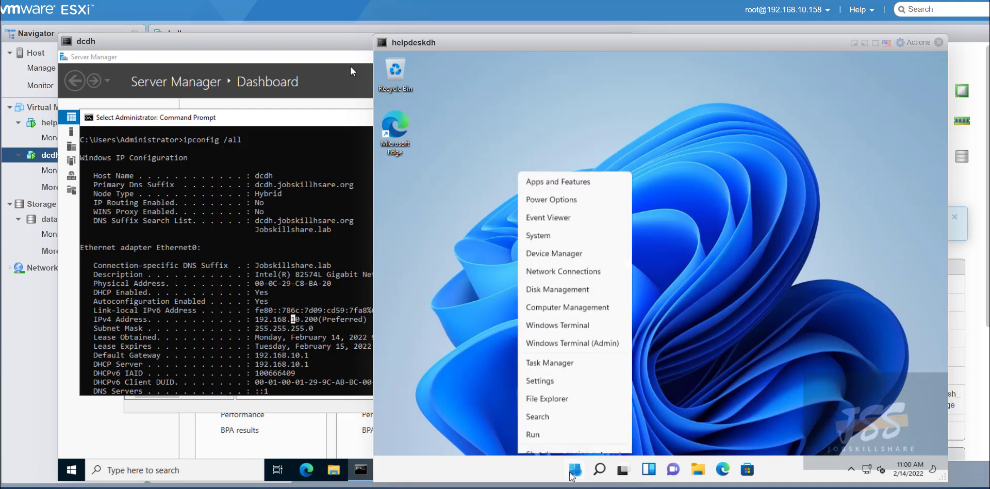
click(567, 207)
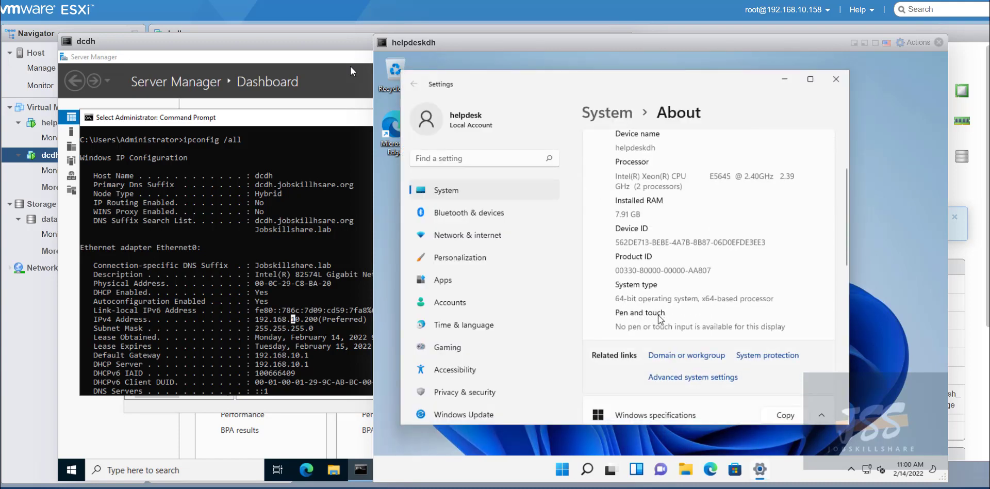
click(674, 359)
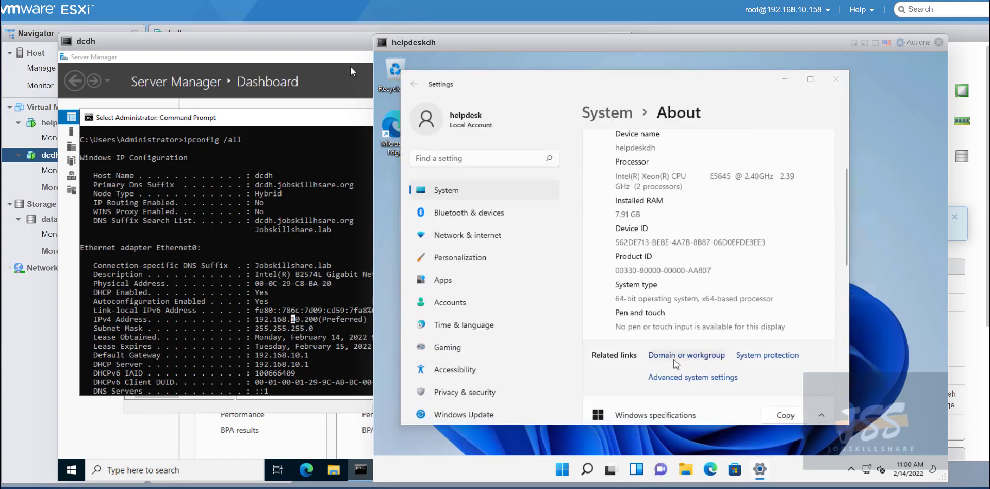
click(639, 290)
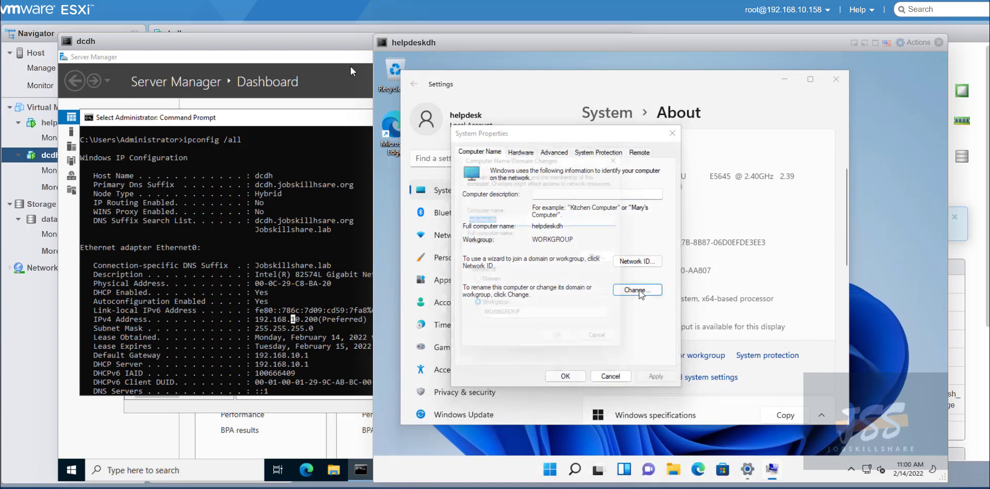
Set membership to domain dcdh.jobskillshare.org and highlight DNS server 192.168.10.200 in the error details.
click(490, 285)
click(495, 298)
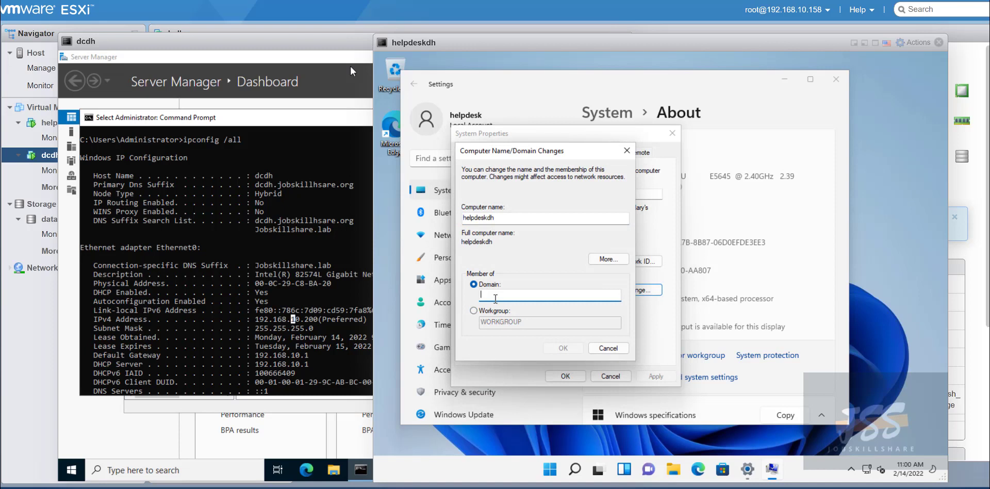
text(dcdh.jobskillshare.org)
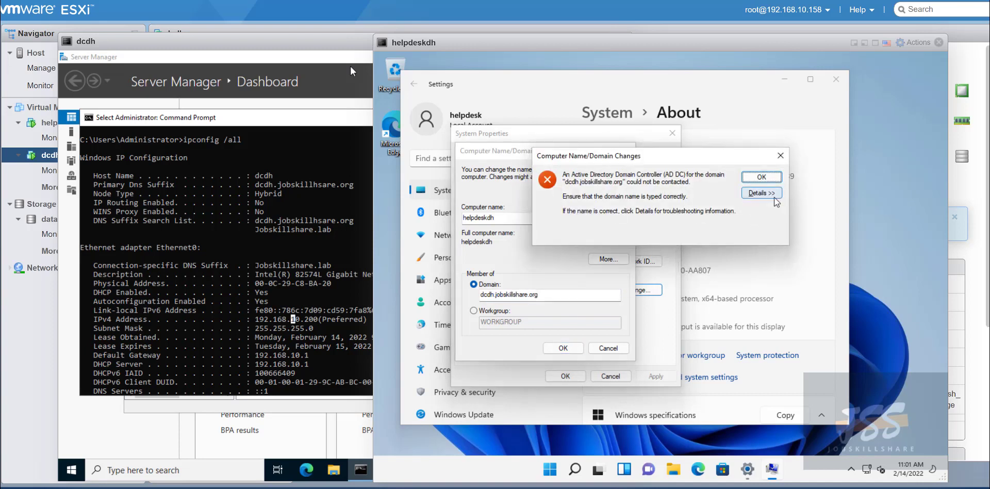
click(761, 192)
drag(778, 288, 778, 339)
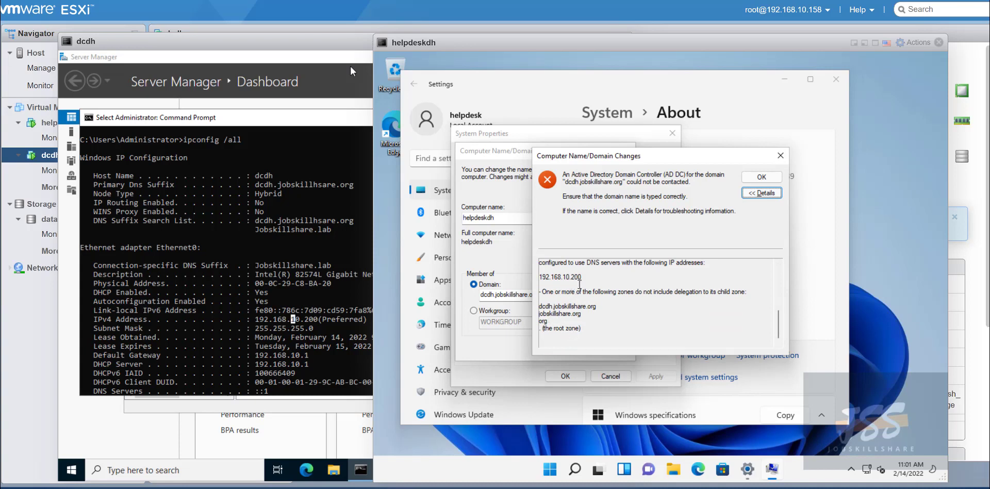
drag(586, 278, 534, 278)
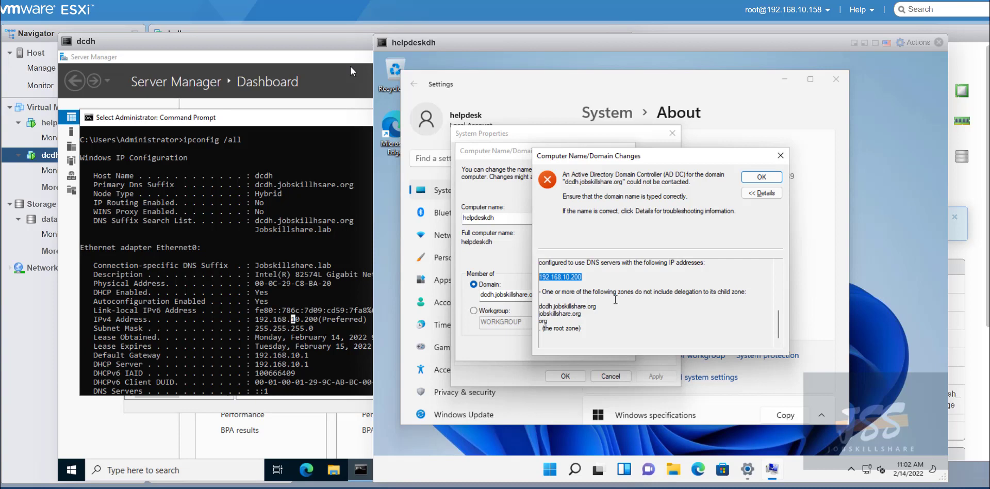
Highlight 'hsare' in dcdh's ipconfig DNS suffix, then dismiss helpdeskdh's domain-not-found error.
click(267, 175)
click(333, 184)
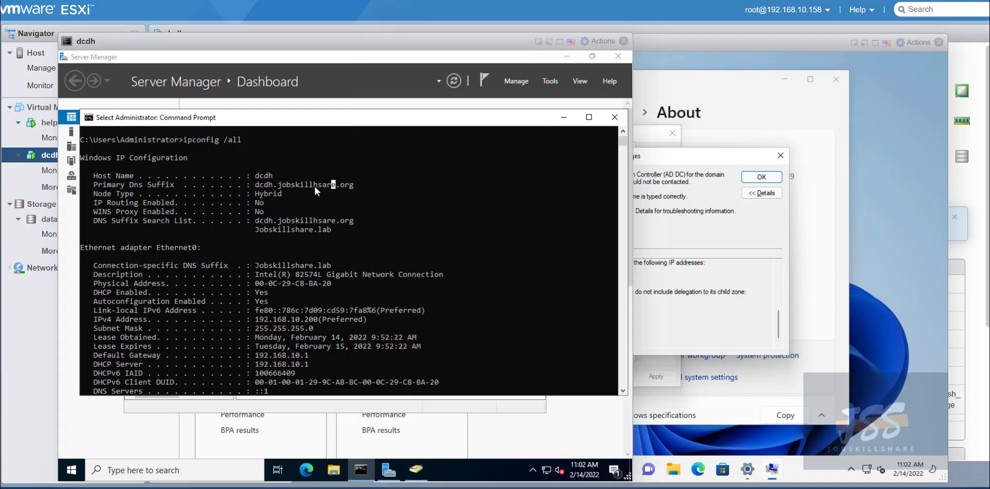
drag(314, 185, 333, 185)
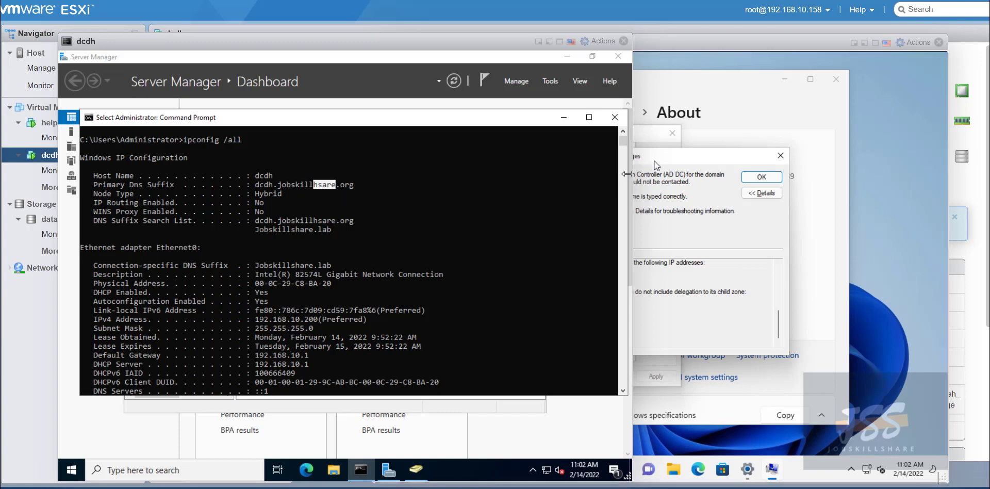
click(654, 164)
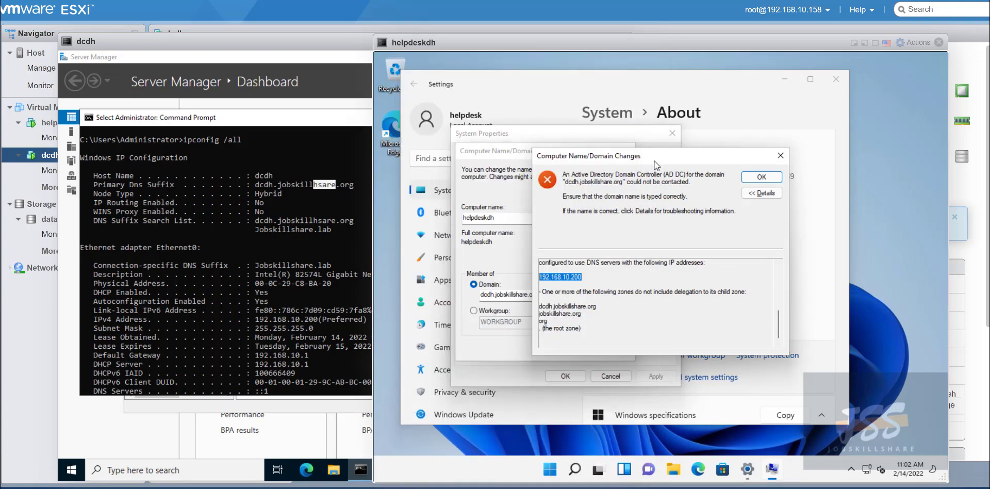
click(757, 178)
Correct the Domain entry to dcdh.jobskillhsare.org and submit the domain join.
click(527, 295)
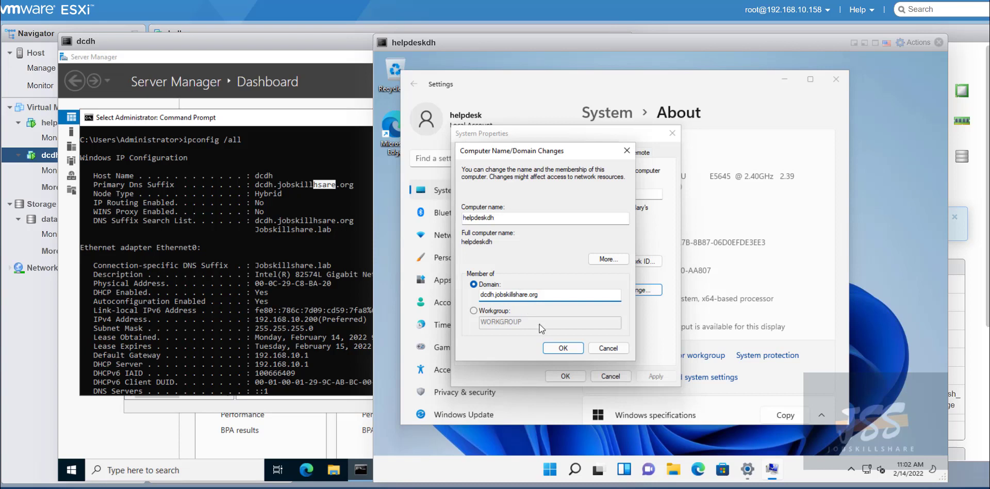
key(BackSpace)
key(BackSpace)
text(hs)
drag(549, 295, 455, 290)
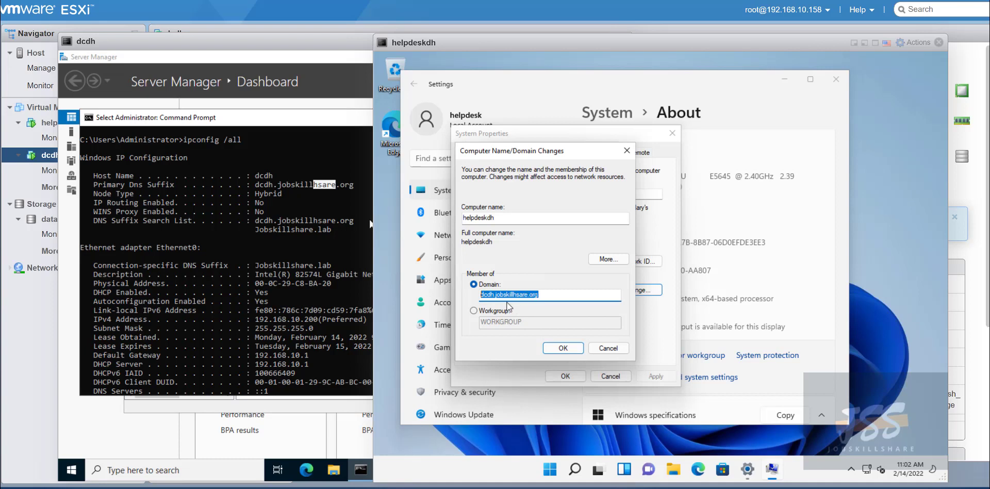
click(563, 347)
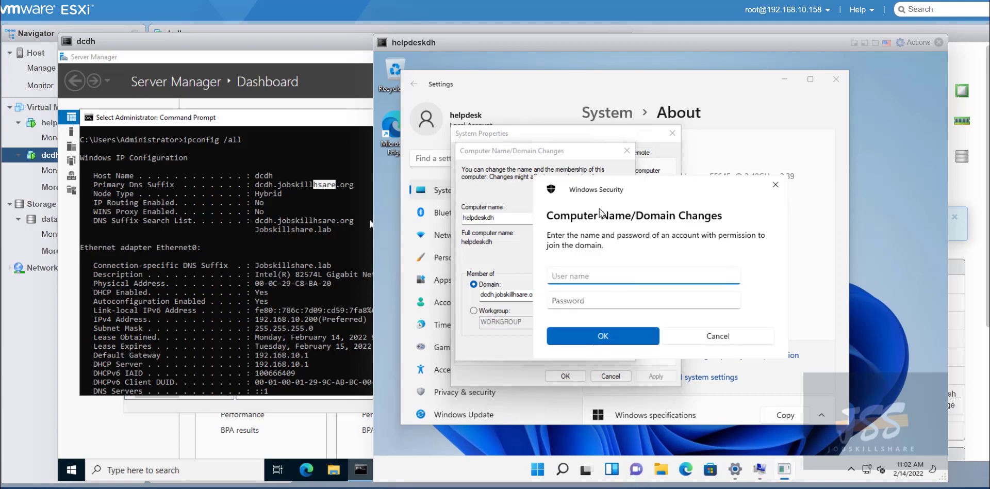
Enter the domain user name helpdesk and its password in the Windows Security prompt.
drag(588, 193, 678, 217)
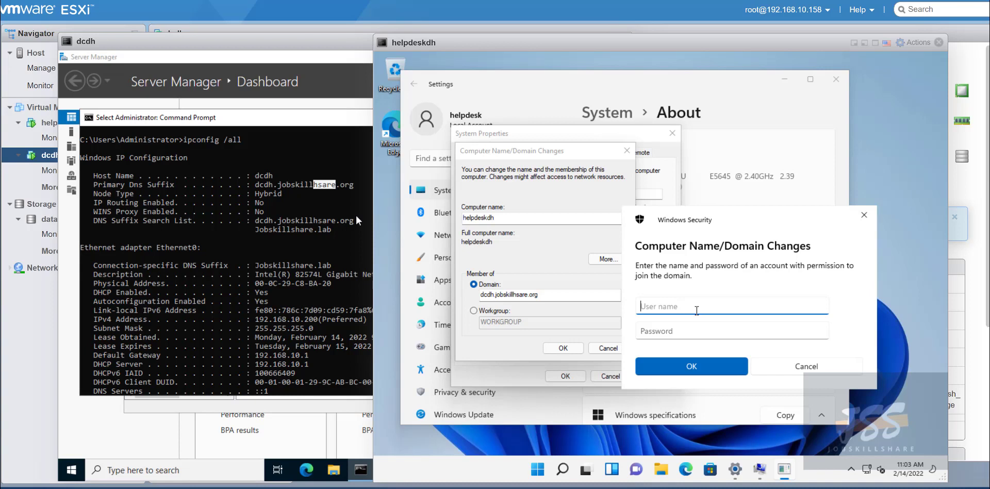
text(helpdesk)
key(Tab)
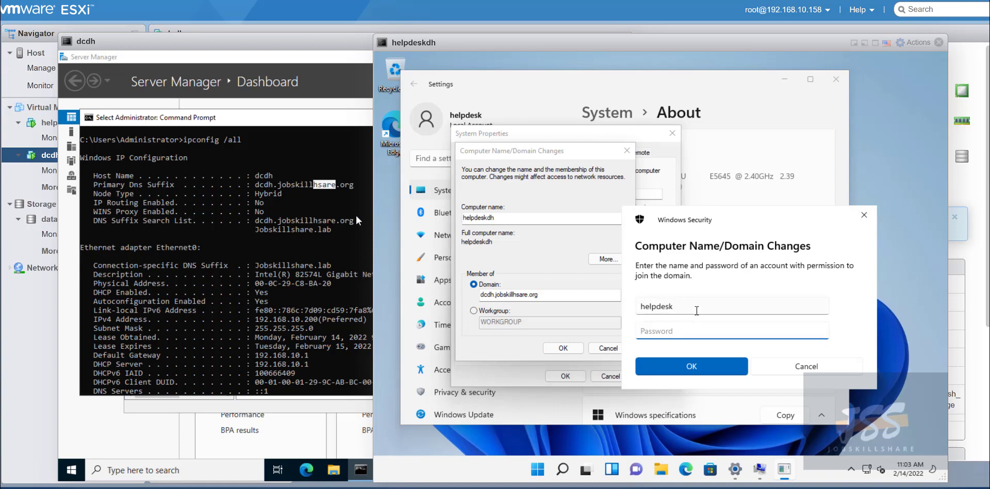
text(•••••••••••)
click(687, 366)
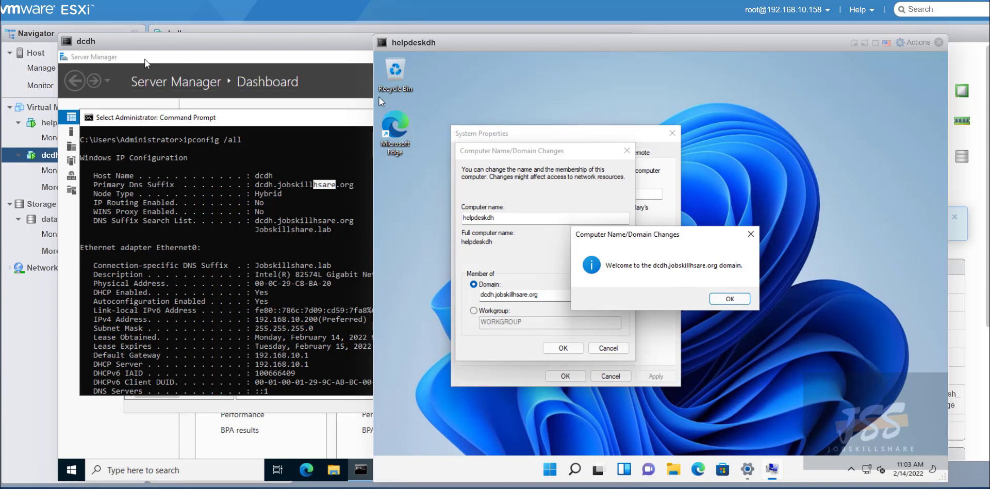
Acknowledge the welcome and restart notices, close System Properties, and restart helpdeskdh now.
click(725, 304)
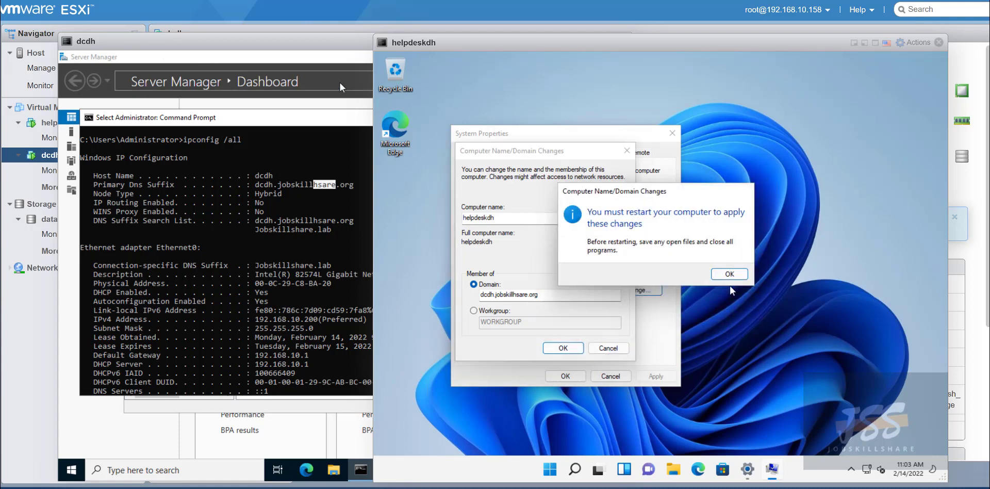
click(728, 273)
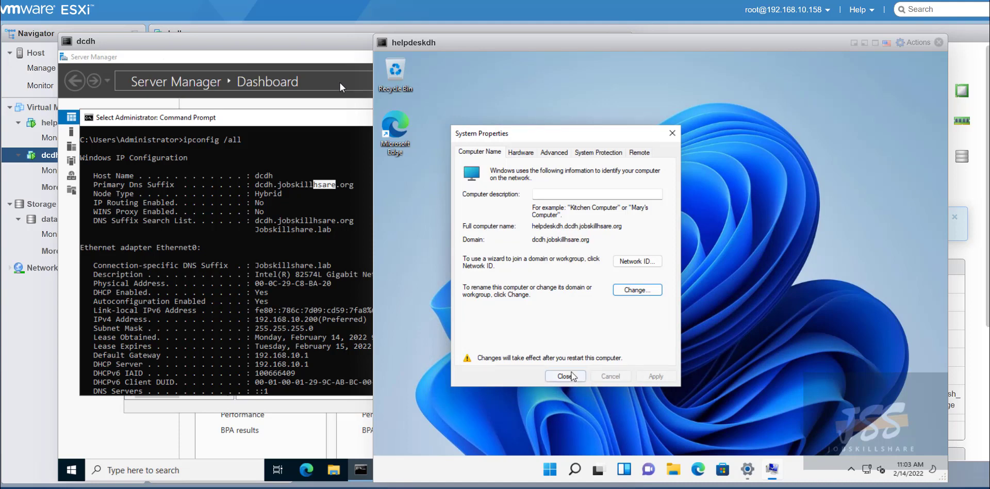
click(571, 377)
click(654, 266)
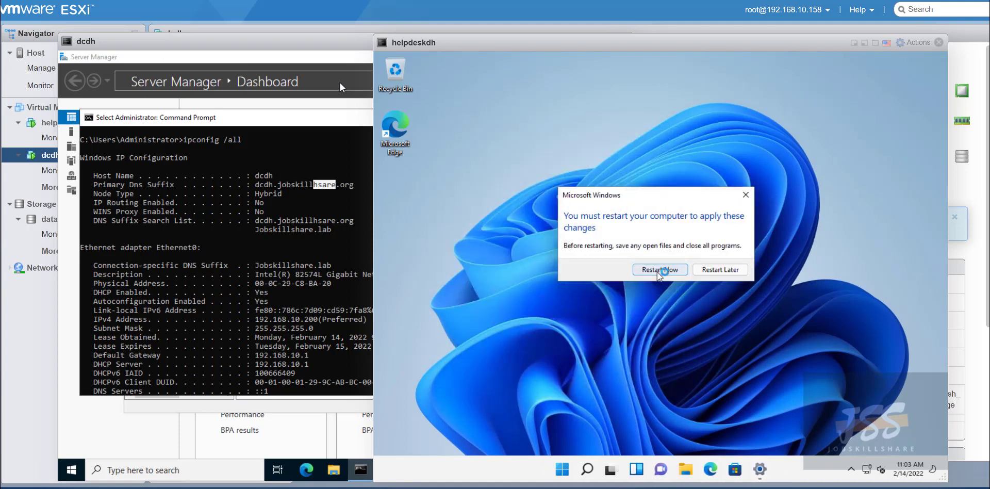
drag(182, 40, 267, 35)
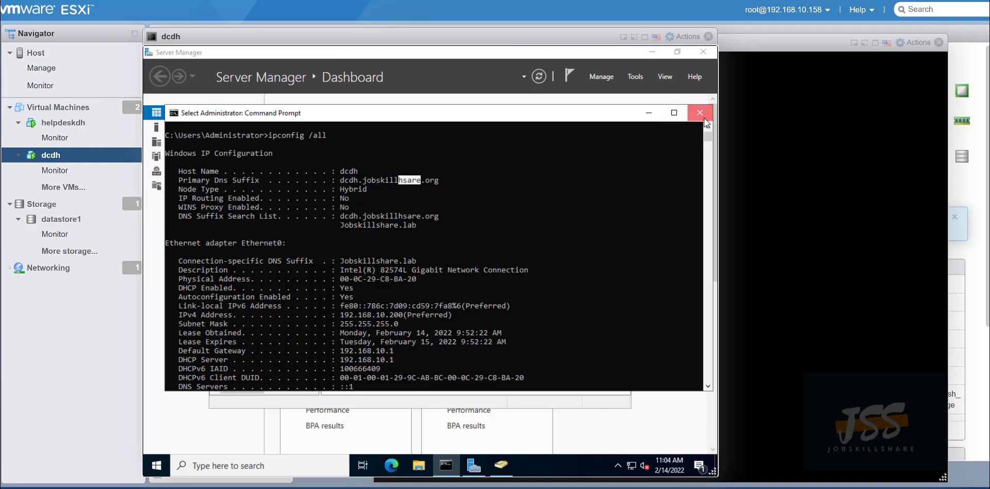
Close dcdh's Command Prompt and refresh Computers to show and select HELPDESKDH.
click(702, 117)
click(372, 217)
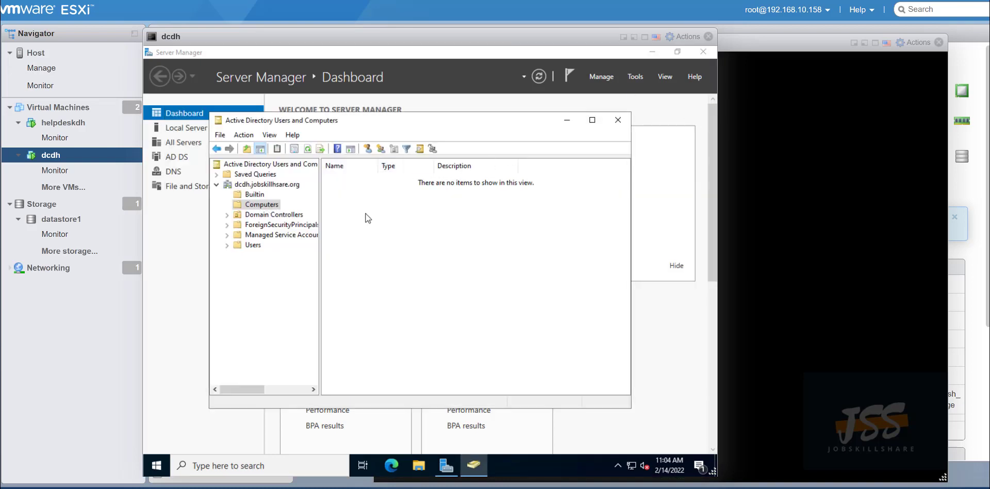
click(307, 149)
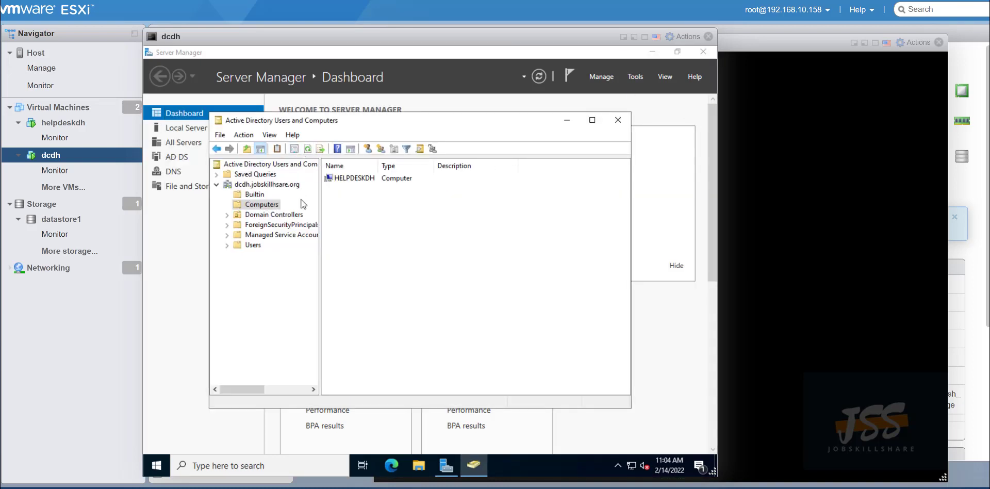
click(354, 179)
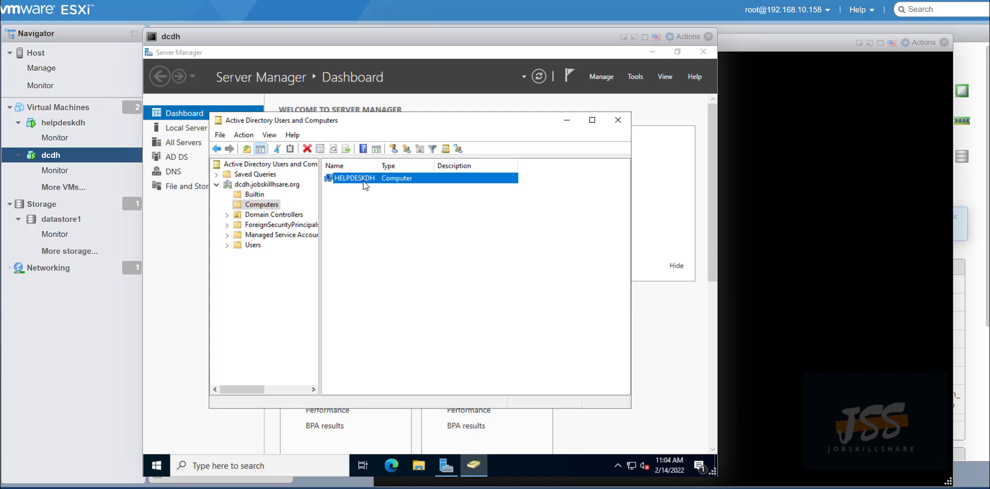
Open the Users container and select the help desk account.
click(258, 248)
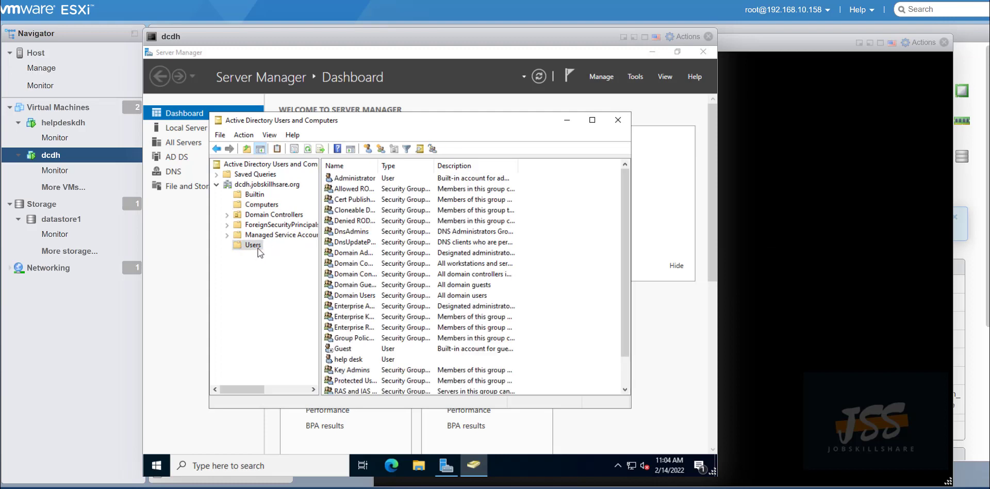
click(362, 358)
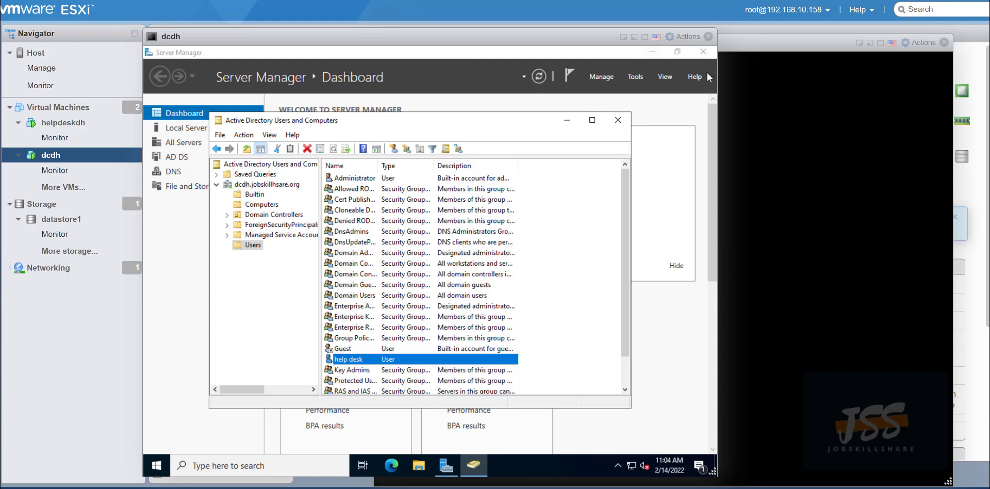
click(773, 263)
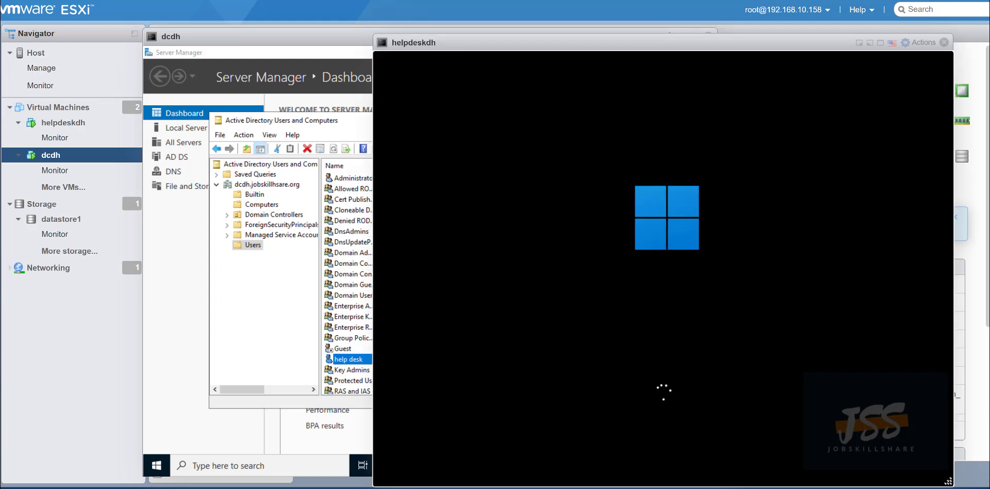
Rearrange the helpdeskdh, dcdh and Active Directory windows and bring helpdeskdh to sign-in.
drag(413, 49, 424, 41)
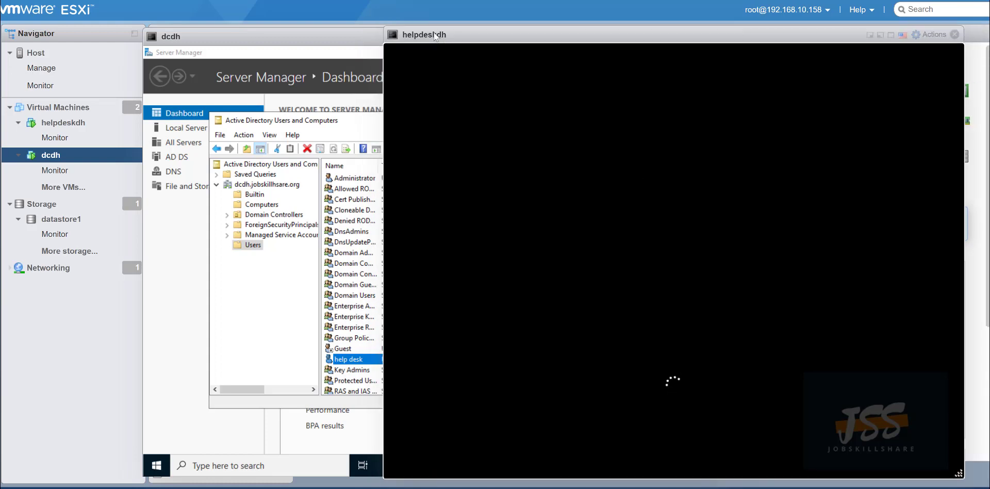
click(240, 36)
mouse_move(251, 49)
mouse_down()
mouse_move(296, 68)
mouse_move(230, 57)
mouse_move(239, 50)
mouse_up()
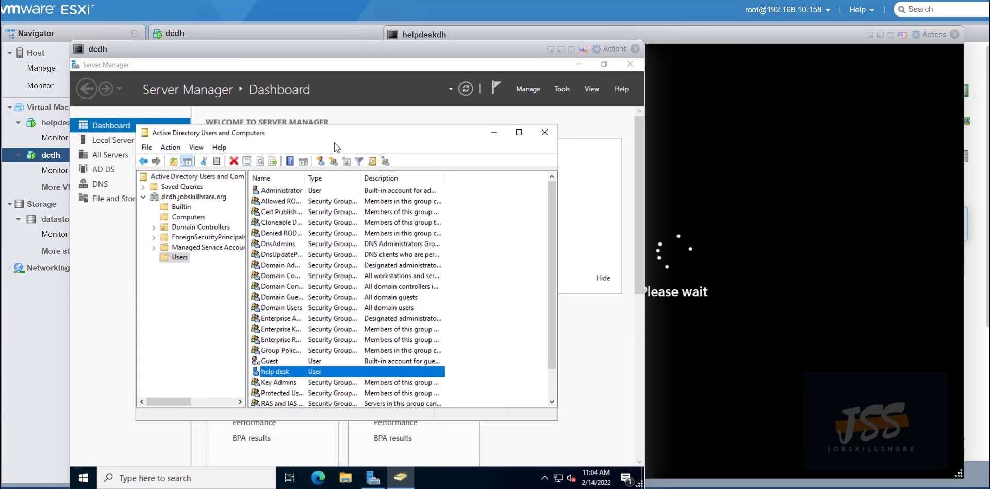
drag(333, 134, 347, 150)
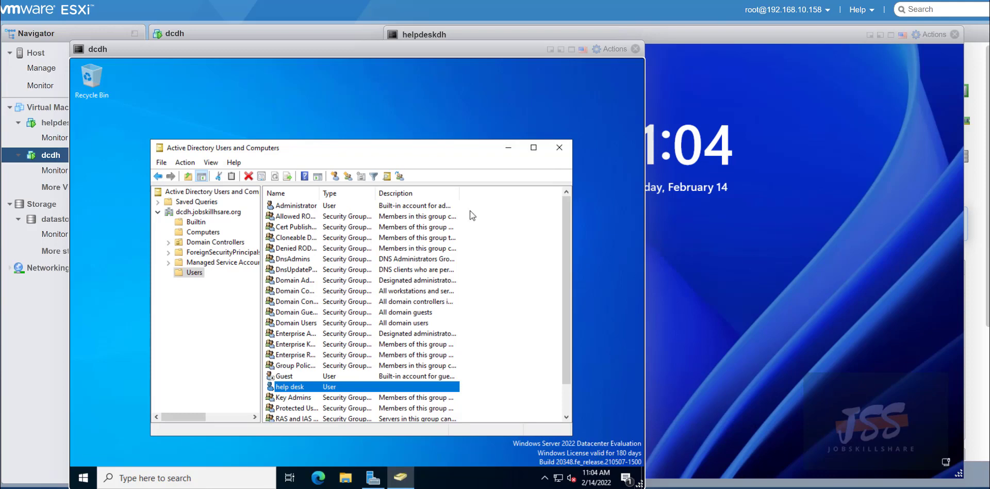
click(703, 153)
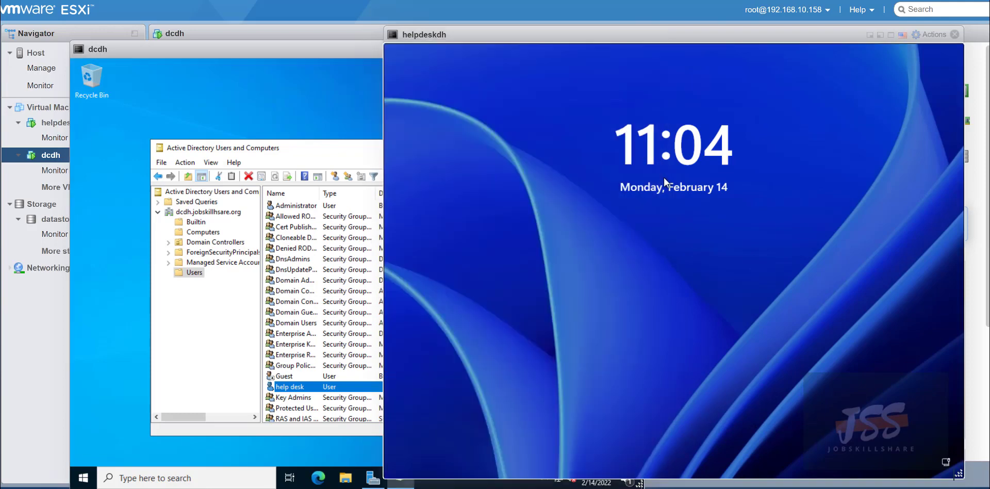
drag(478, 35, 361, 31)
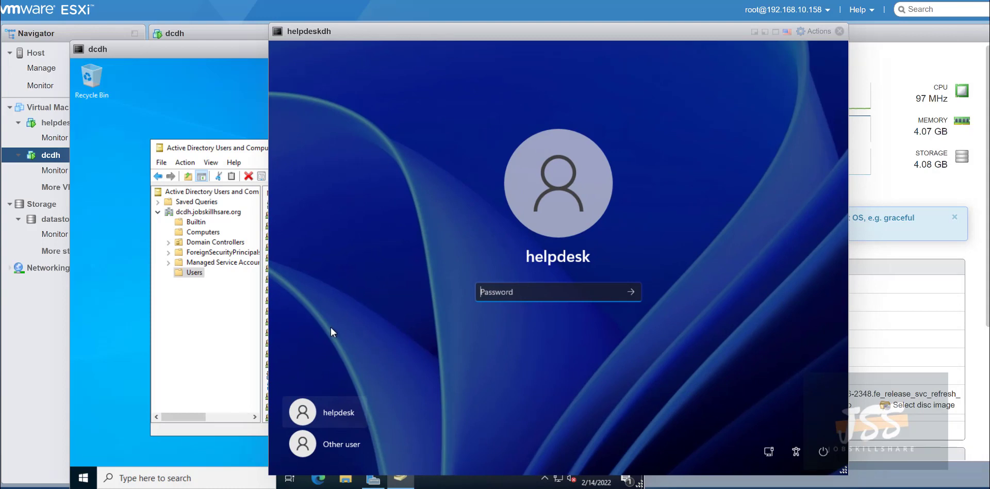
Open the Users list actions on dcdh and choose a different user on helpdeskdh.
click(197, 278)
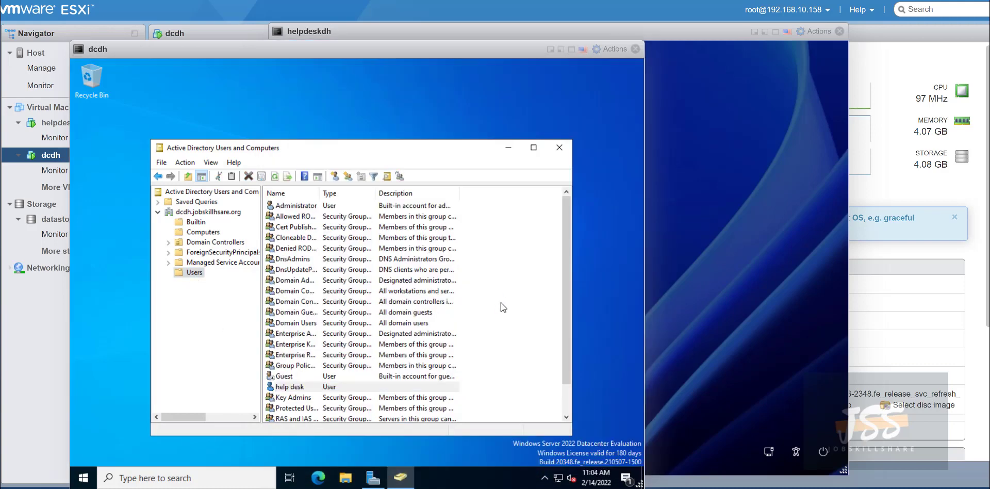
right_click(500, 303)
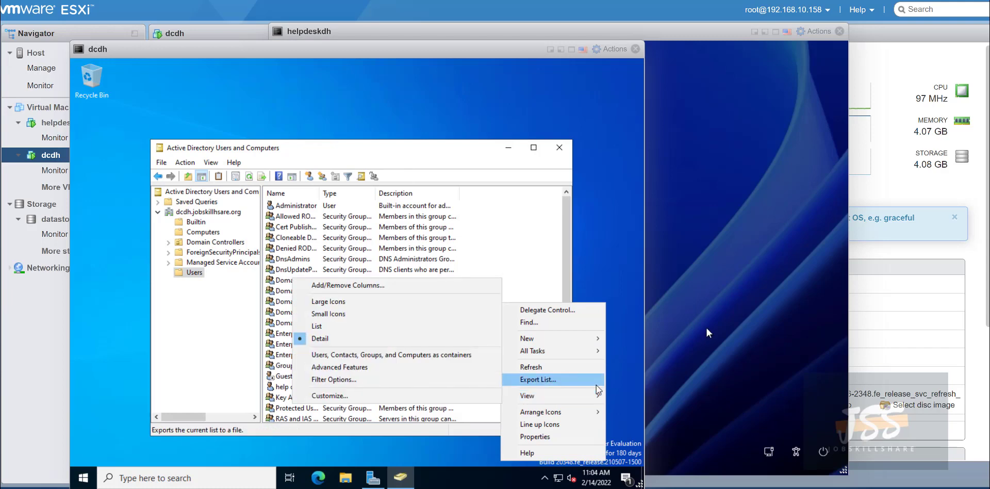
click(686, 255)
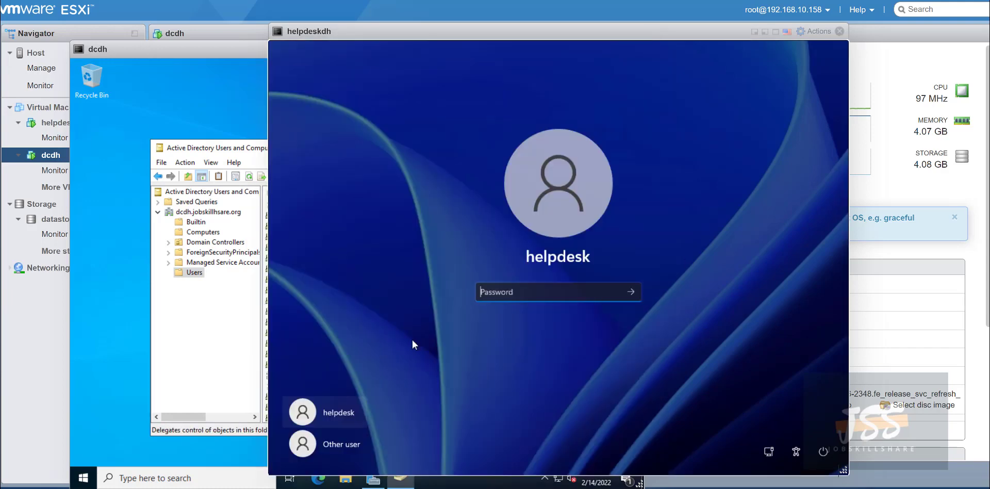
click(338, 450)
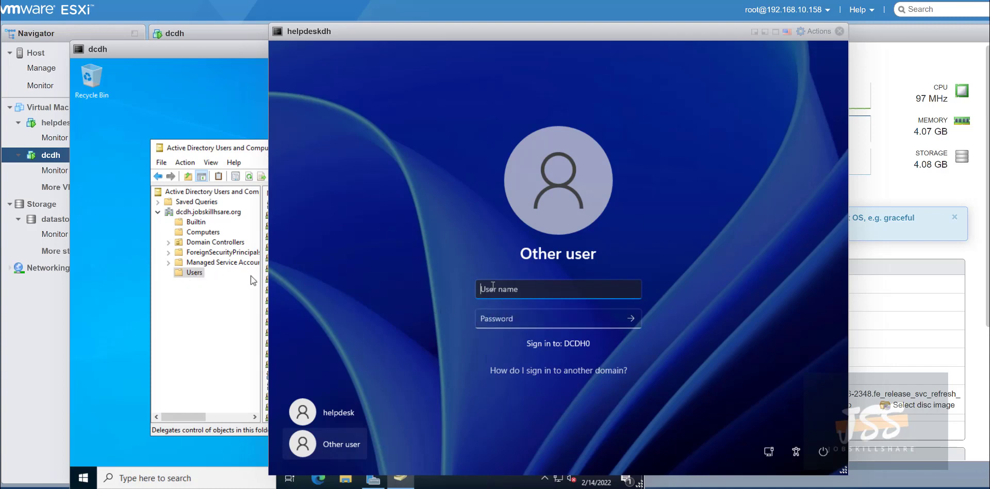
click(193, 319)
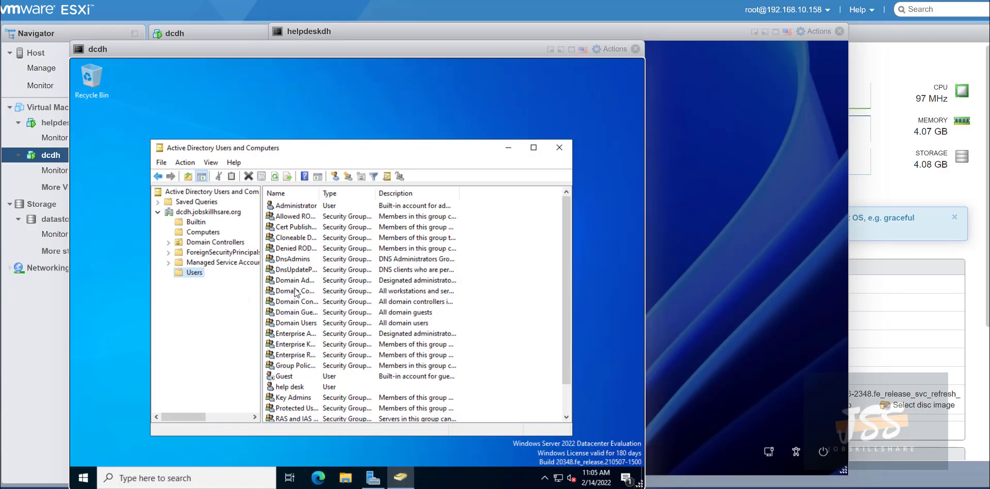
click(735, 292)
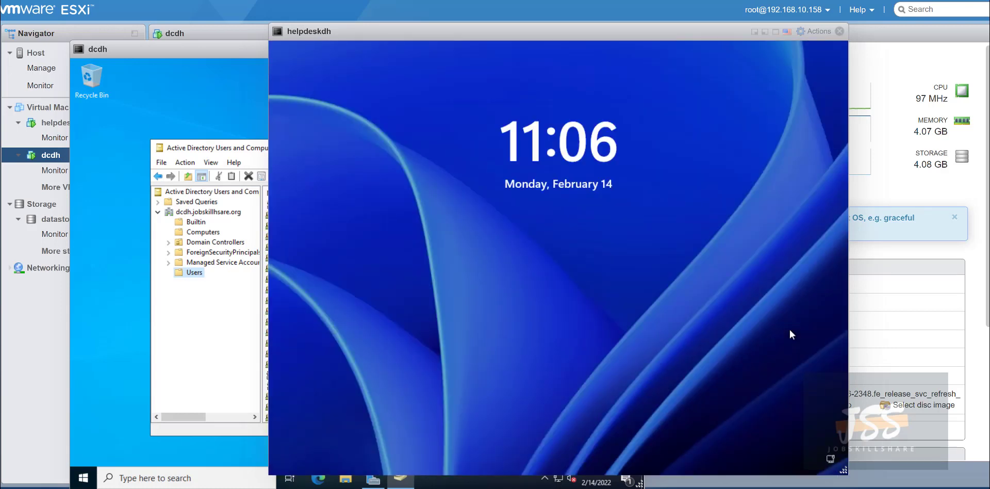
Try signing in with the helpdesk password, dismiss the incorrect-password message, return to dcdh.
click(598, 278)
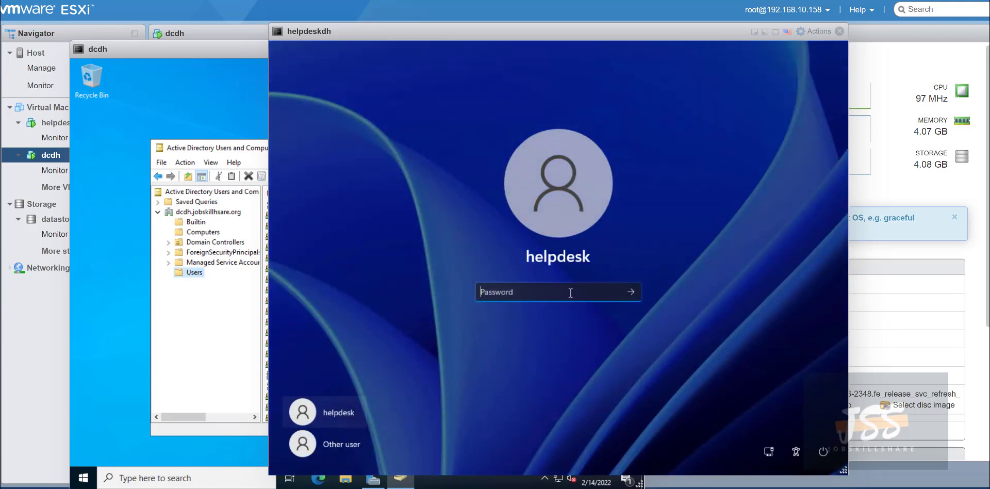
text(••••••••••)
key(Return)
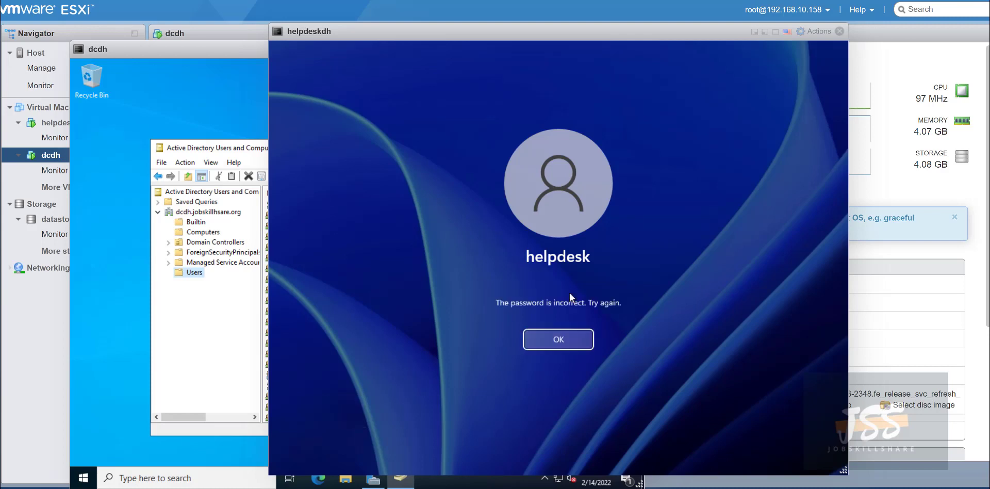
click(564, 333)
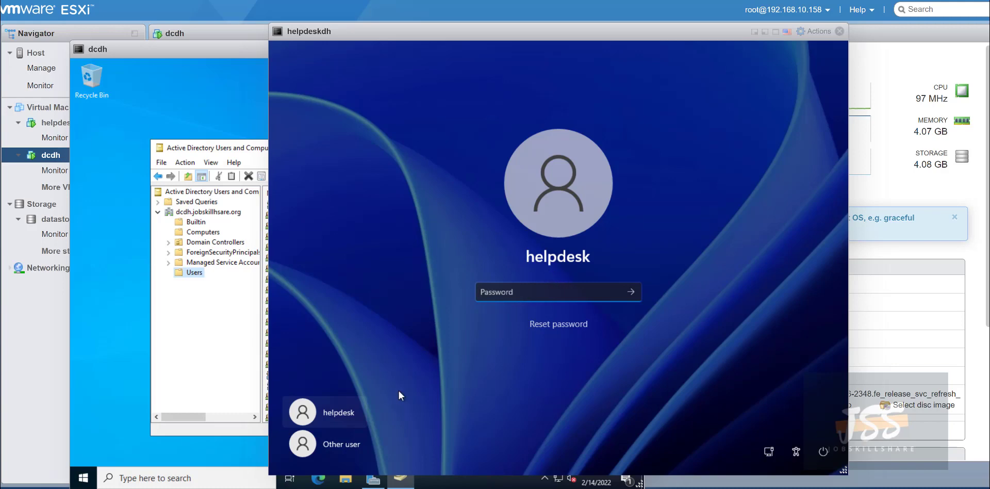
click(196, 147)
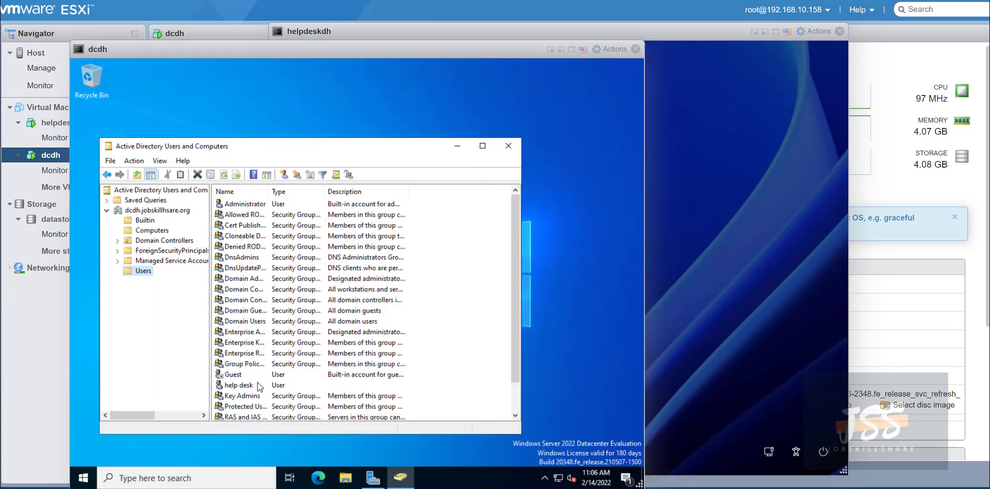
Open the help desk user's Properties in Active Directory Users and Computers.
click(261, 385)
click(705, 307)
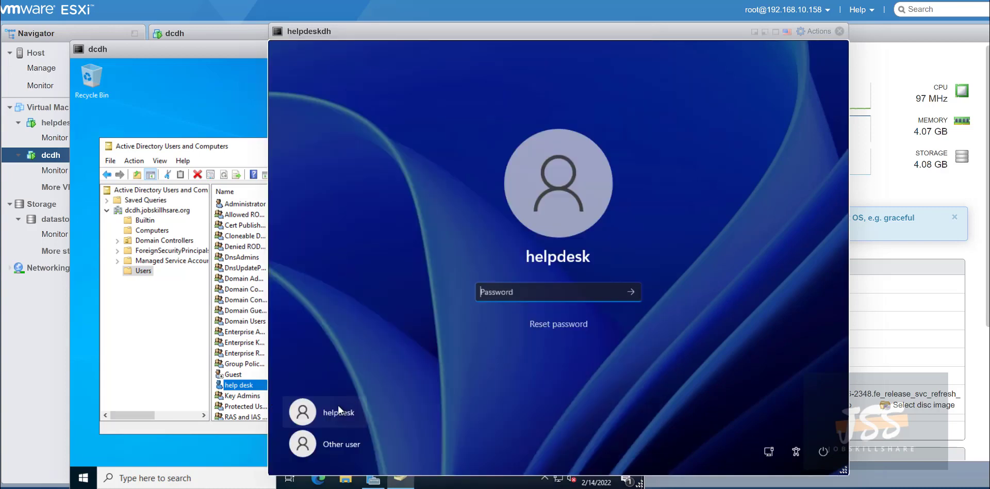
right_click(251, 387)
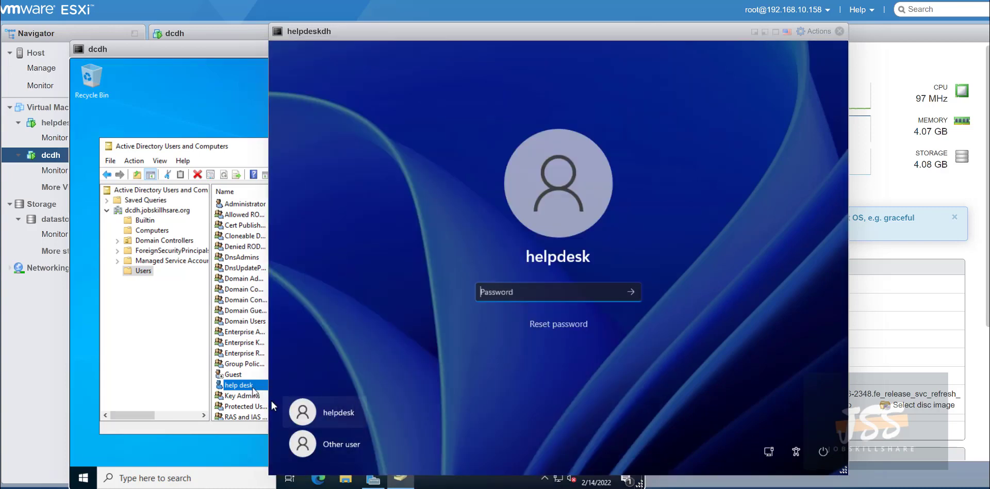
drag(411, 37, 537, 36)
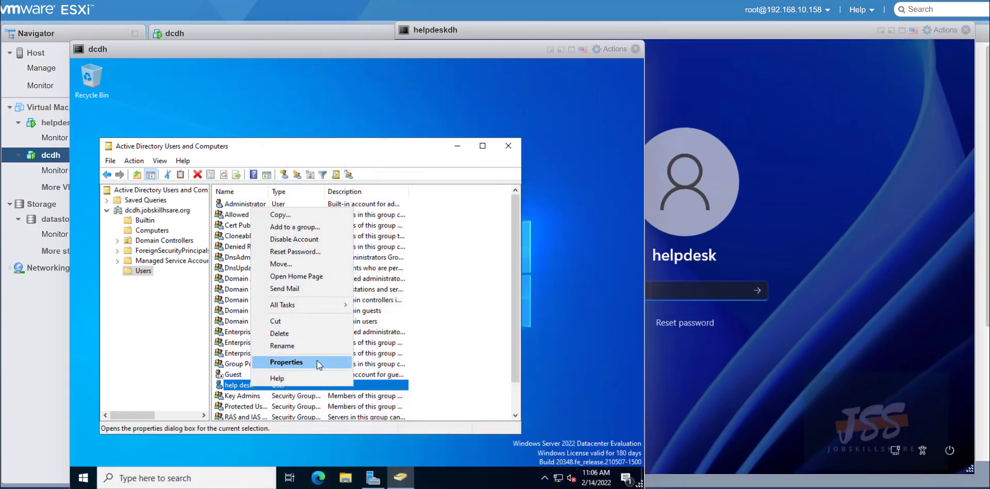
click(316, 360)
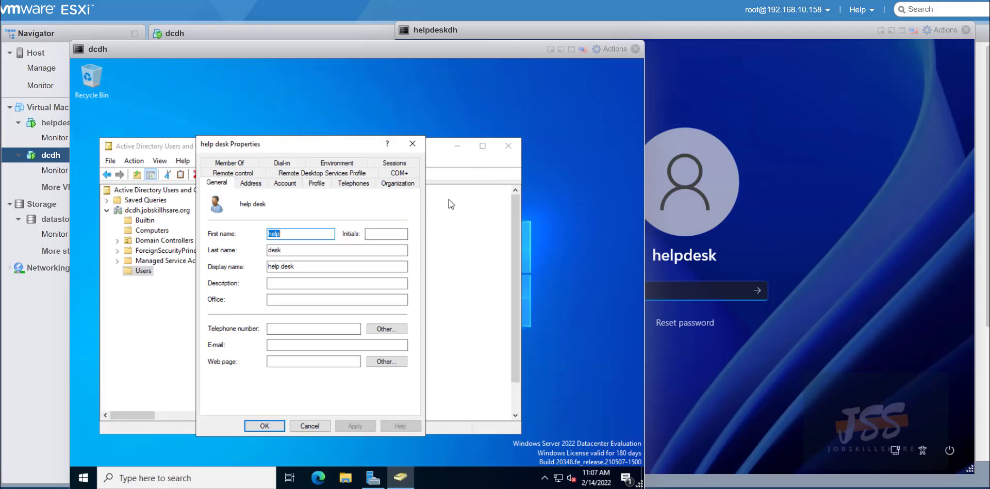
drag(618, 36, 559, 39)
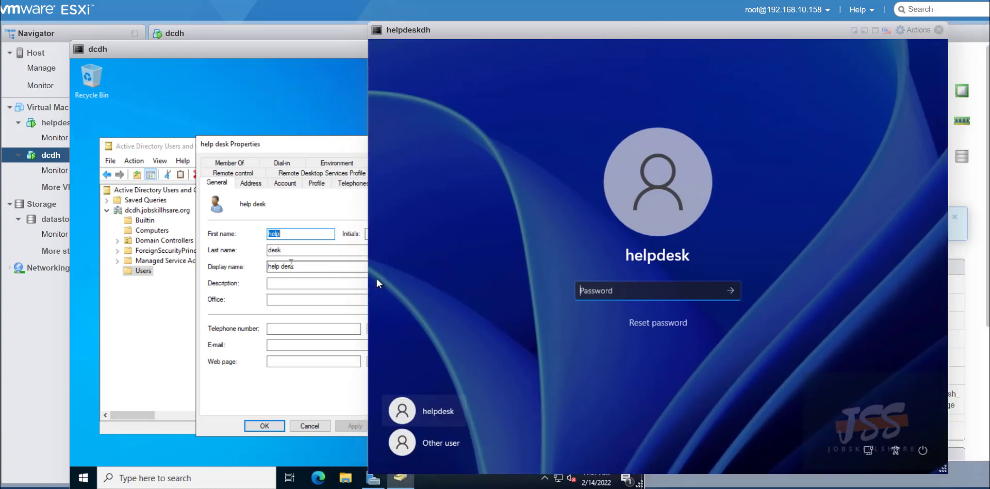
Tick Unlock account on the Account tab and apply the change.
click(284, 183)
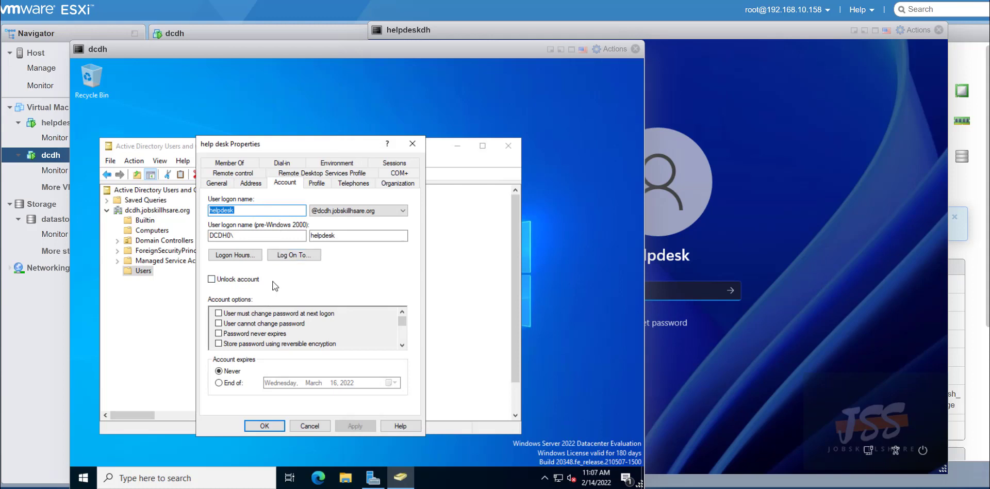
click(246, 210)
click(229, 279)
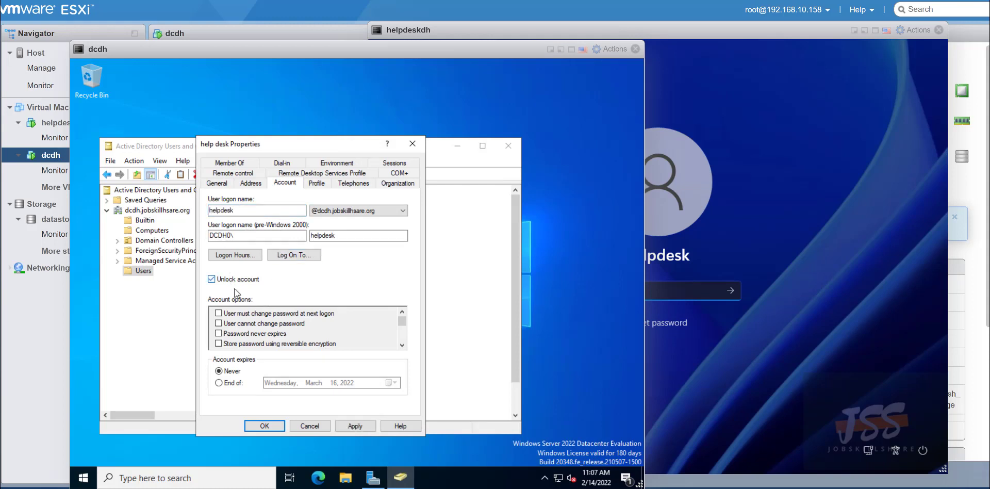
click(357, 428)
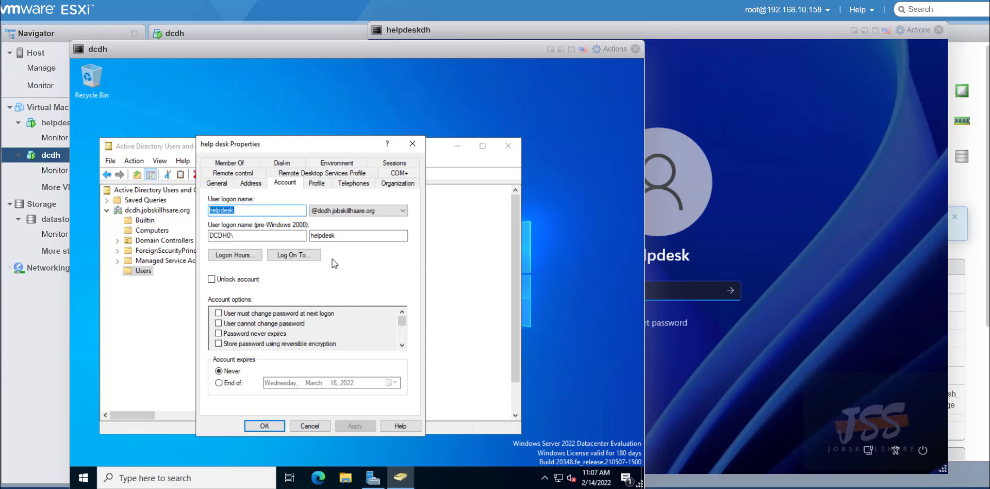
click(694, 360)
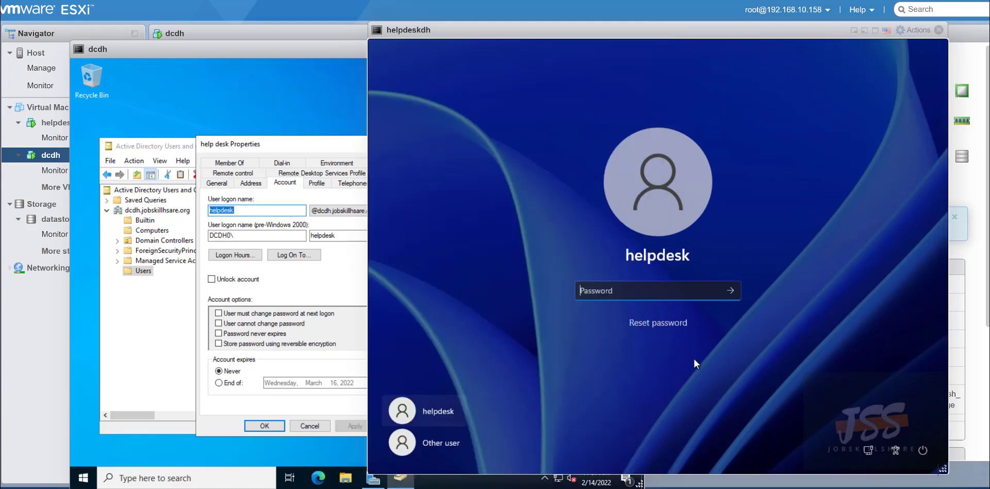
Sign in on helpdeskdh as Other user helpdesk with the domain account password.
click(448, 445)
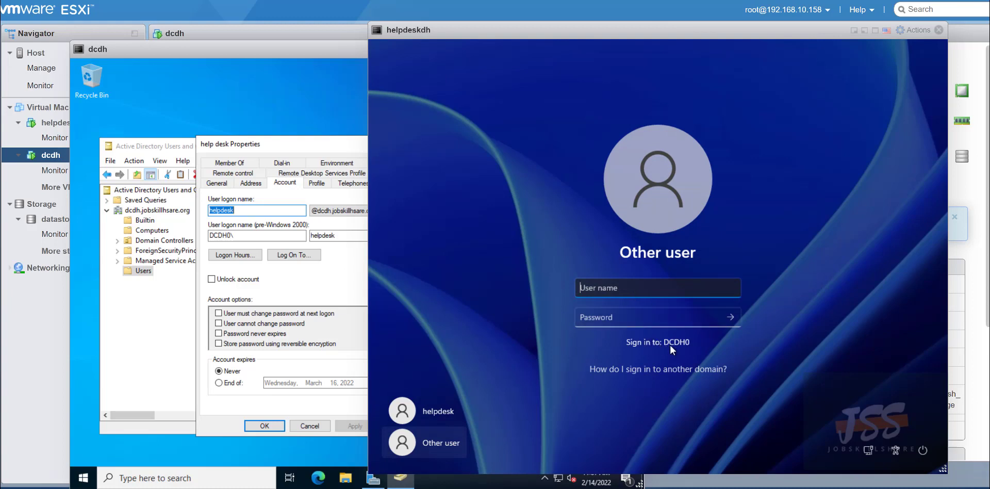
text(helpdesk)
key(Tab)
text(P@ssw0rd)
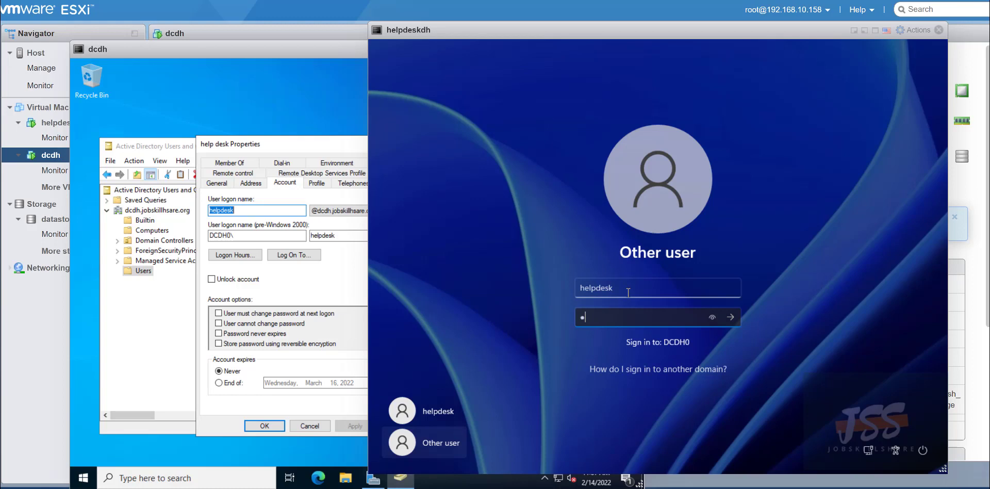
text(••)
key(Return)
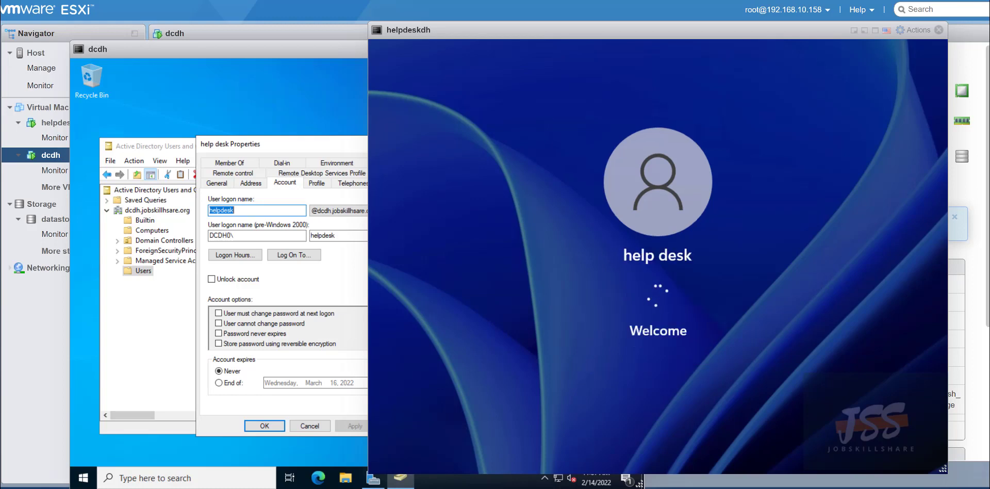
Rearrange the consoles and close the help desk Properties dialog on dcdh.
mouse_move(409, 41)
mouse_down()
mouse_move(439, 43)
mouse_move(420, 41)
mouse_up()
click(304, 47)
drag(309, 48, 271, 37)
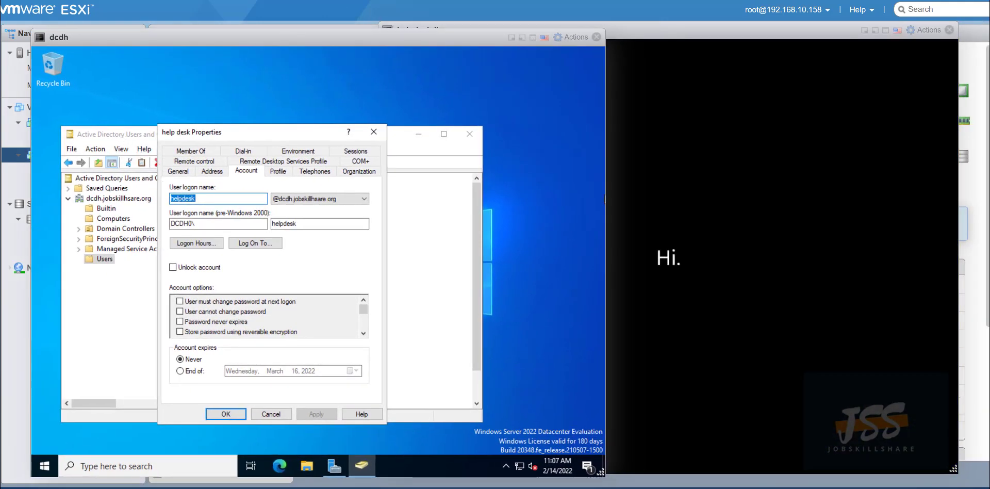
click(711, 206)
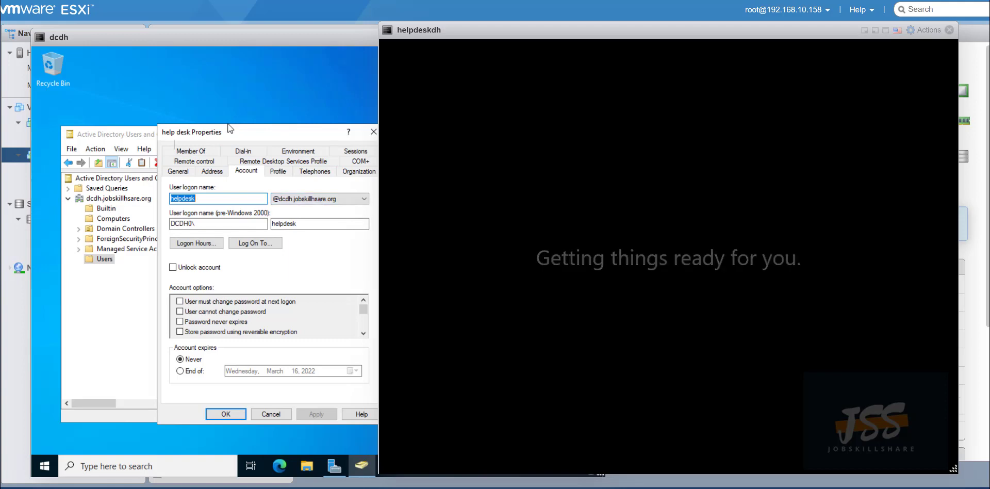
drag(234, 133, 181, 134)
click(321, 132)
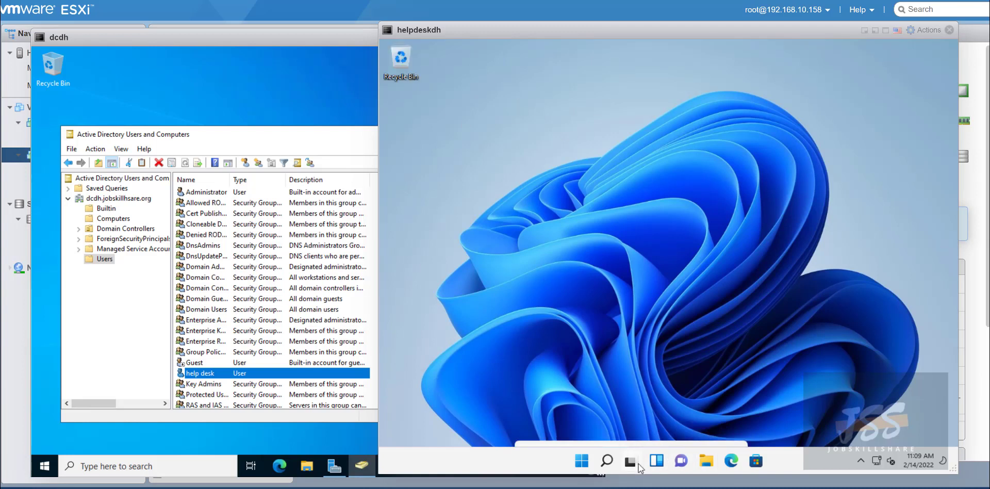
mouse_move(638, 463)
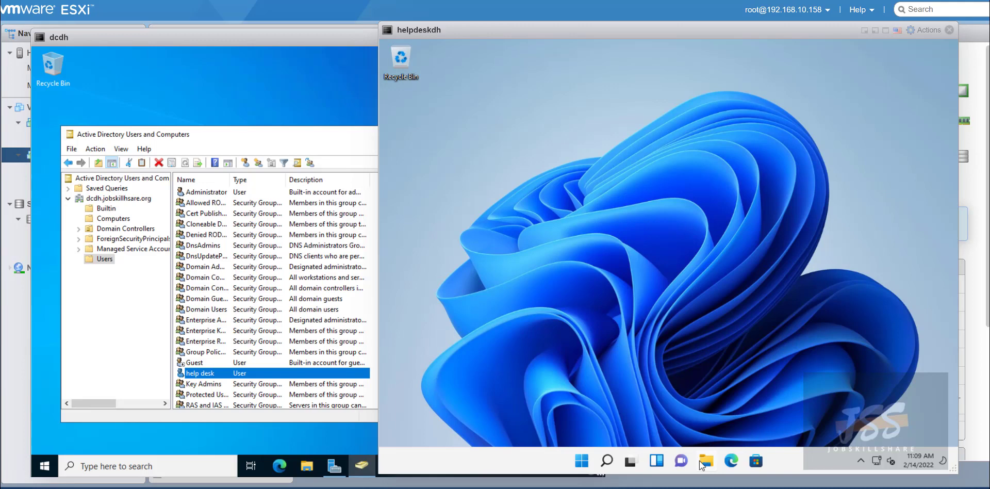
click(699, 460)
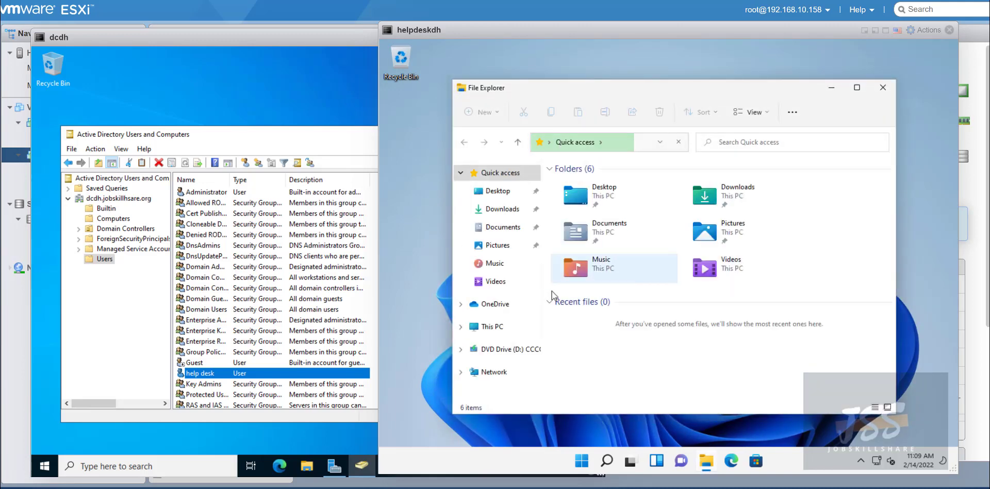
right_click(494, 327)
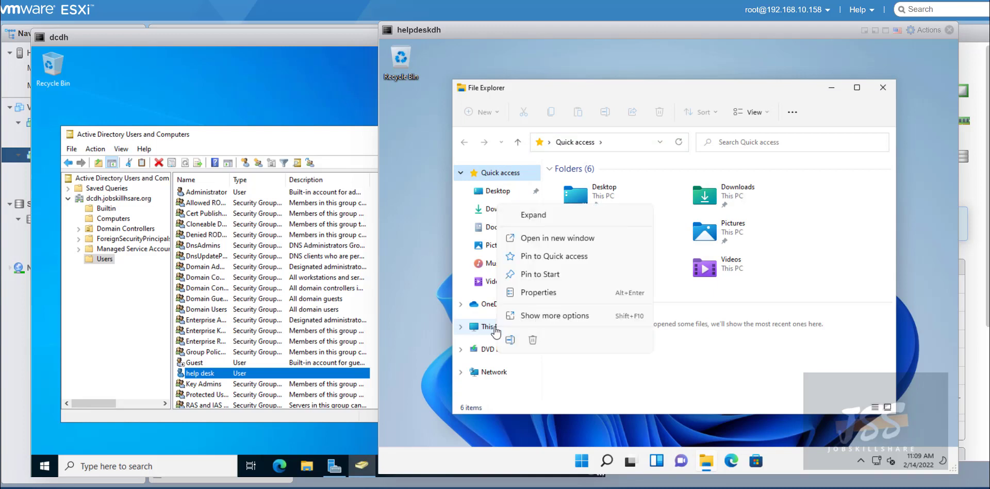
click(534, 317)
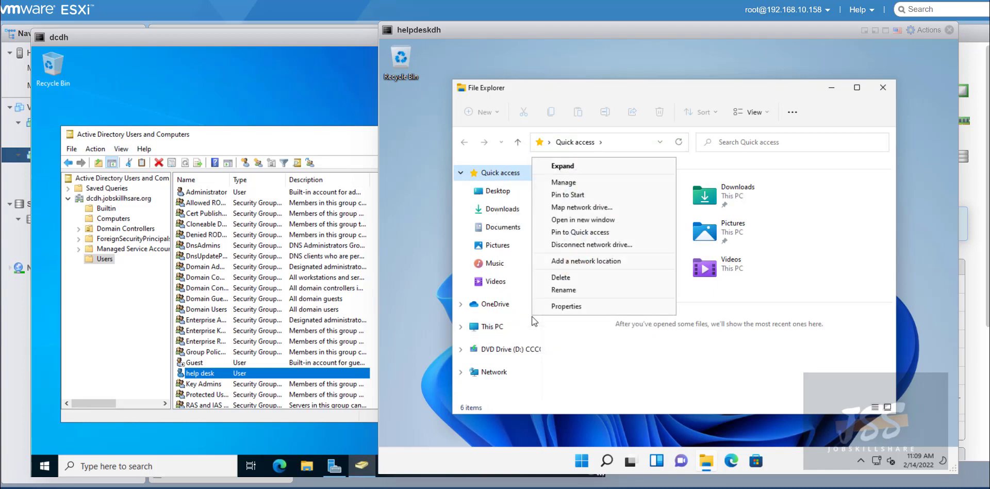
click(577, 209)
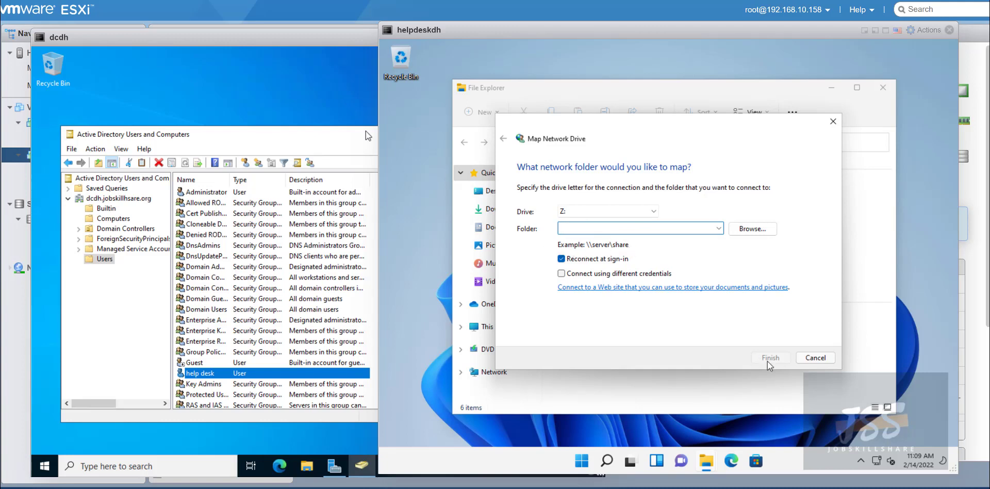
click(815, 357)
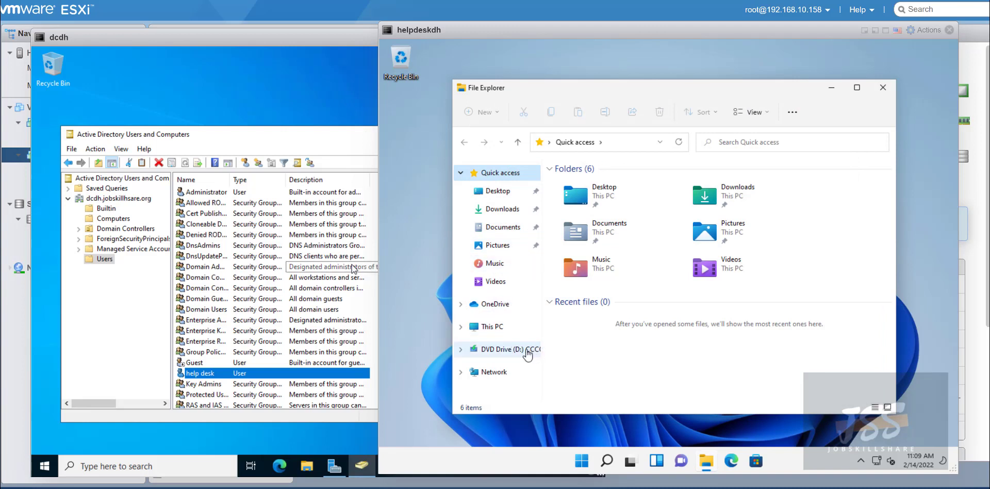
click(883, 87)
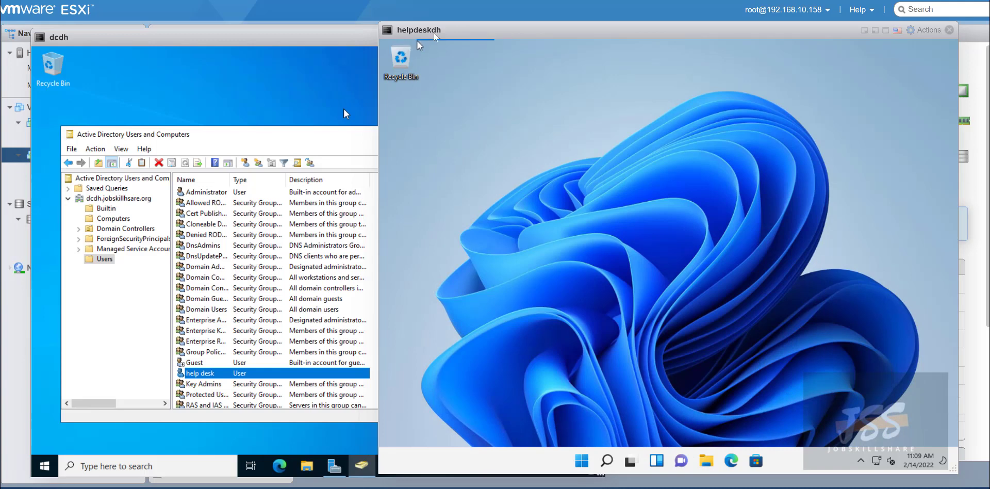
drag(419, 30, 375, 30)
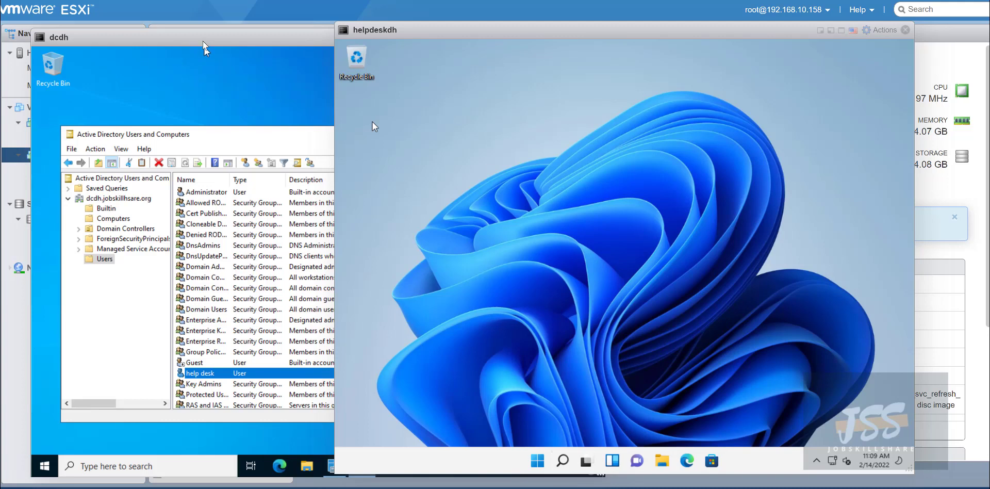
Launch Command Prompt on helpdeskdh by searching for cmd.
mouse_move(202, 41)
mouse_down()
mouse_move(212, 37)
mouse_move(196, 38)
mouse_up()
click(623, 107)
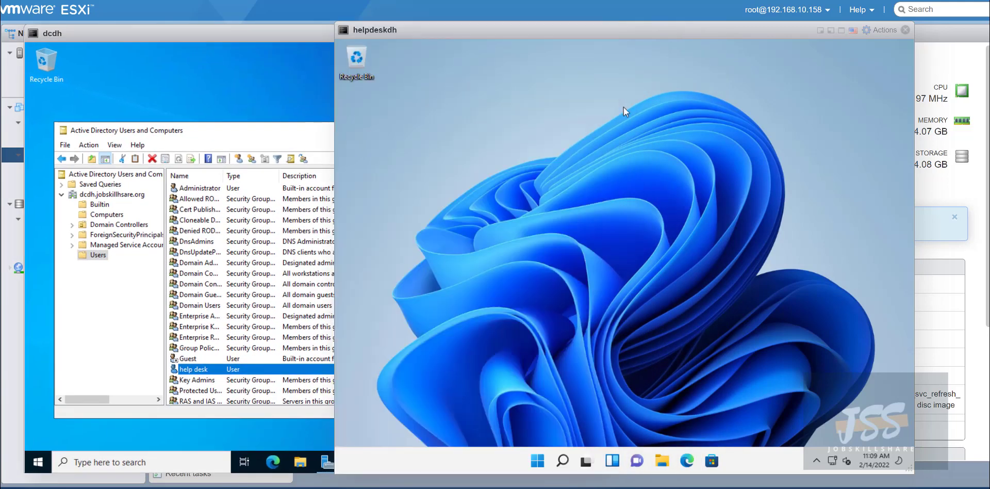
click(562, 459)
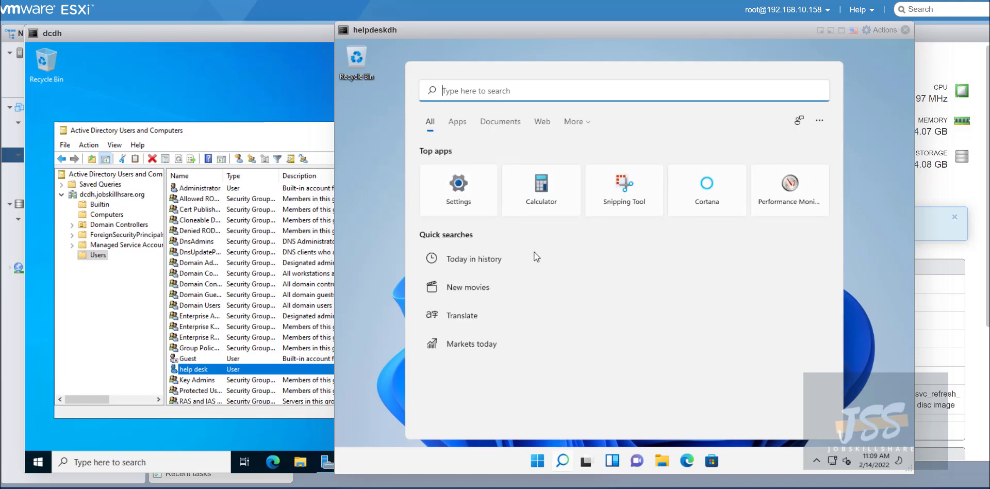
text(cmd)
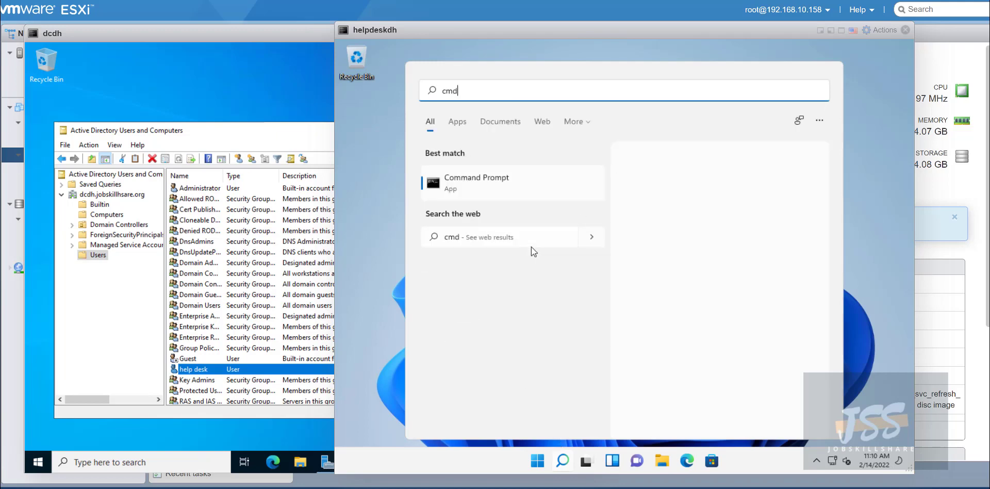
key(Return)
Run whoami and highlight the returned dcdh0\helpdesk line.
text(whoami)
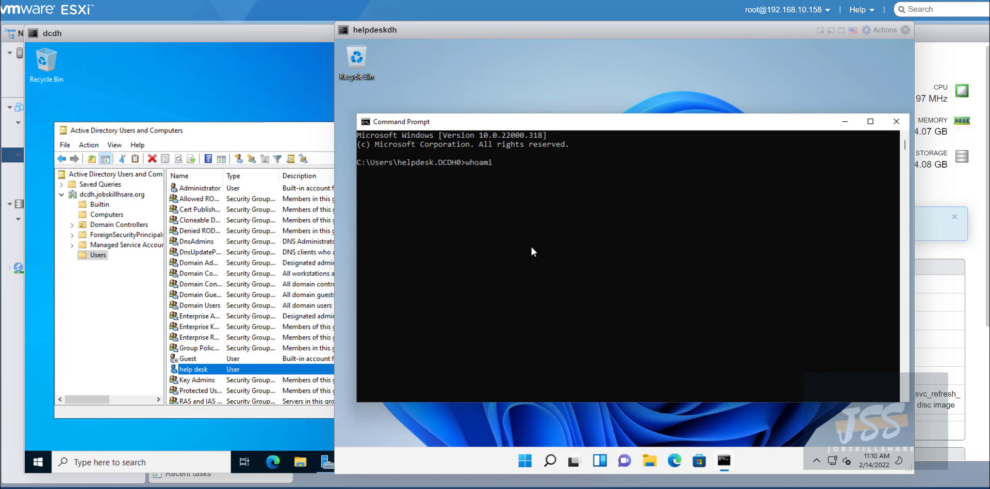
key(Return)
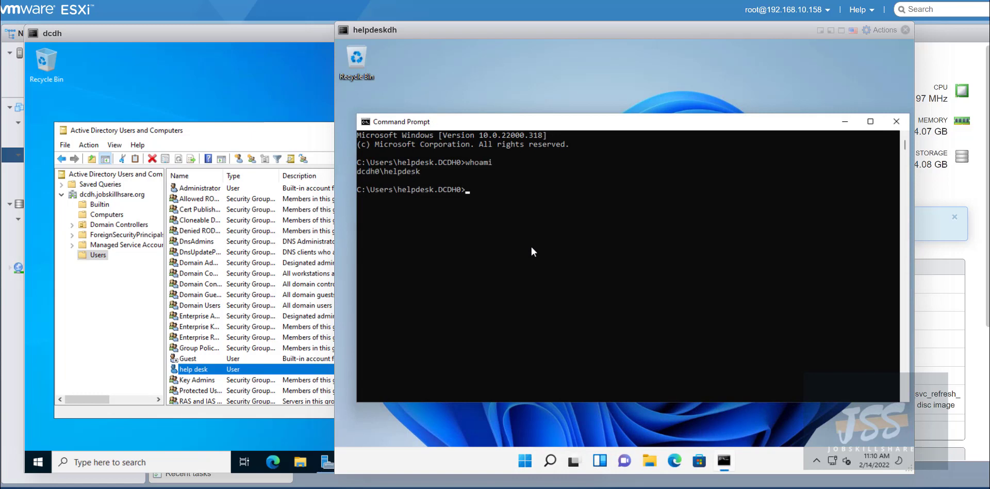
drag(382, 179, 354, 171)
click(566, 197)
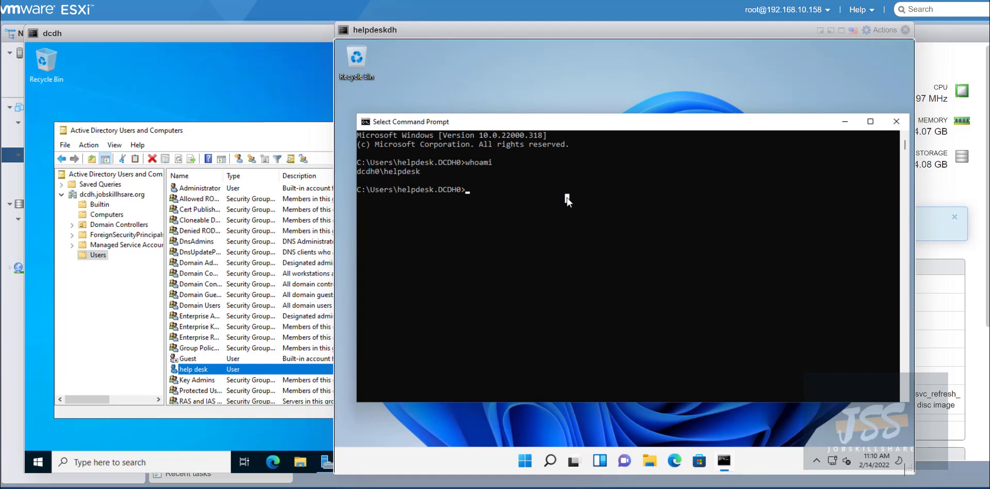
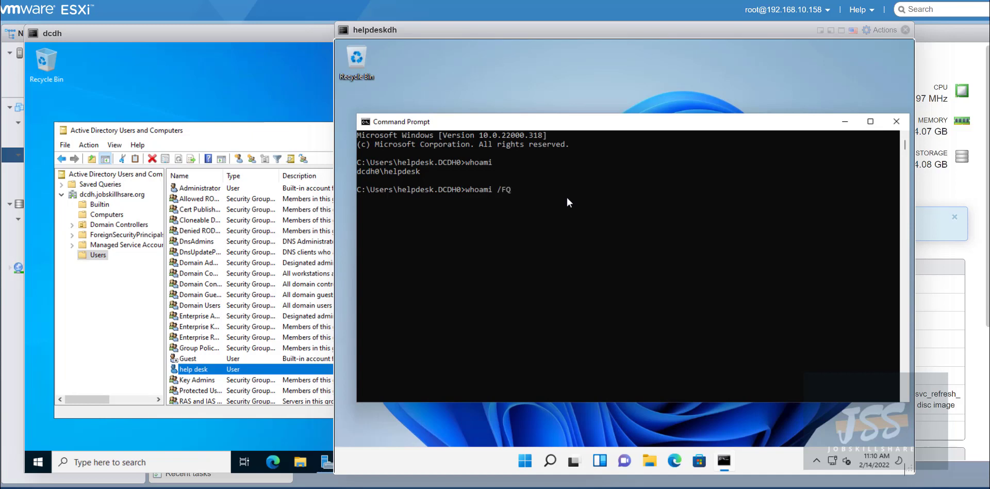
Run whoami /FQDN and highlight the Users and jobskillhsare parts of the distinguished name.
text(DN)
key(Return)
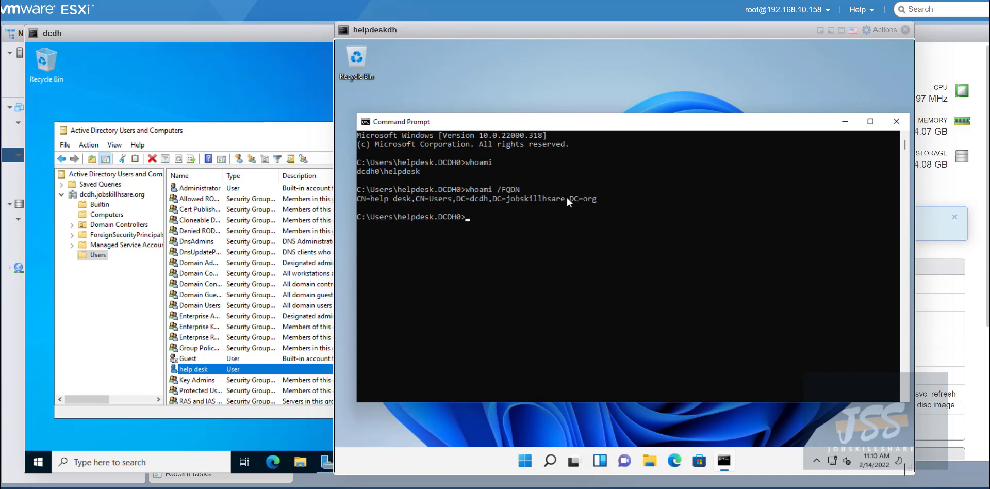
click(544, 207)
drag(621, 199, 394, 199)
click(543, 199)
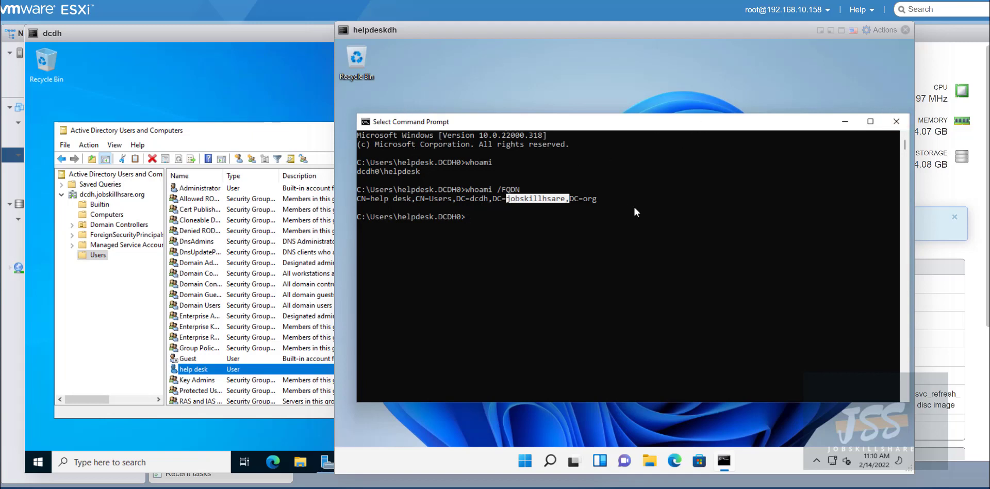
Highlight the full CN=help desk,CN=Users,DC=dcdh,DC=jobskillhsare,DC=org line, then clear the selection.
click(507, 206)
drag(567, 203, 351, 199)
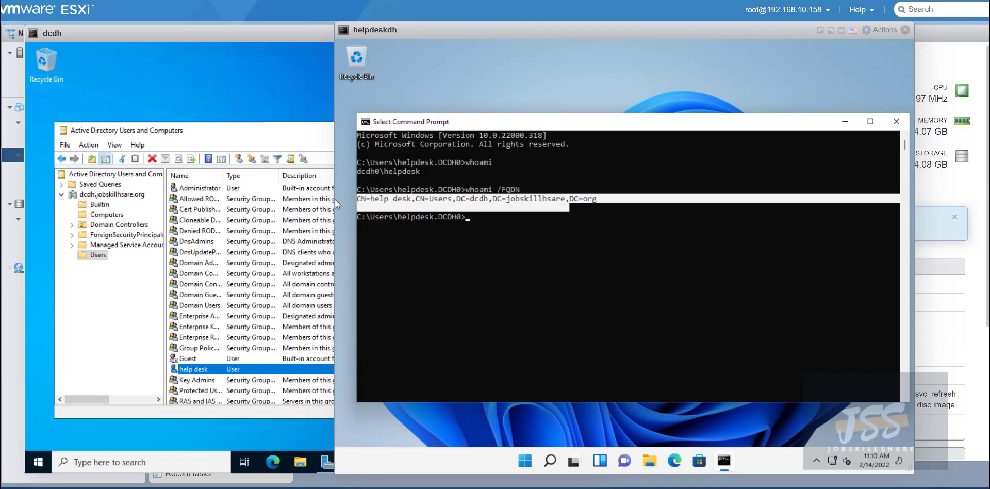
click(539, 215)
drag(602, 205, 381, 199)
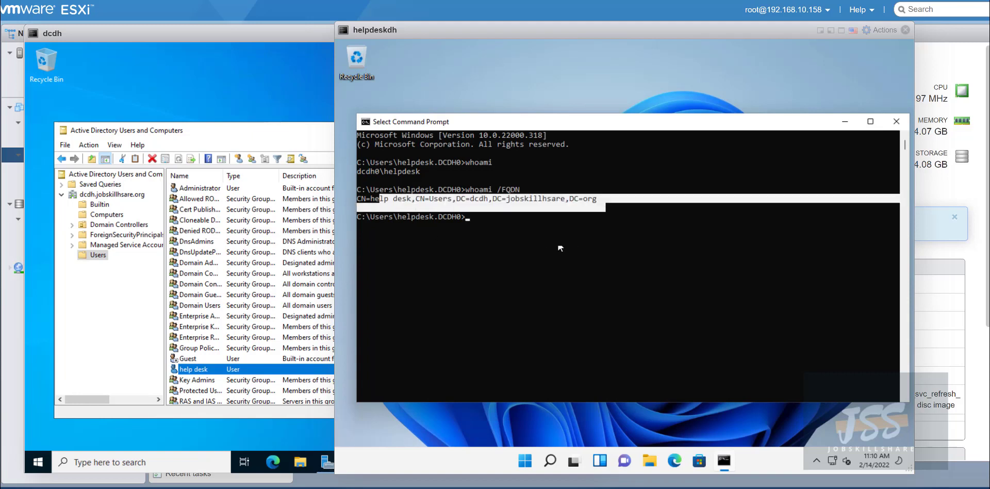
click(438, 208)
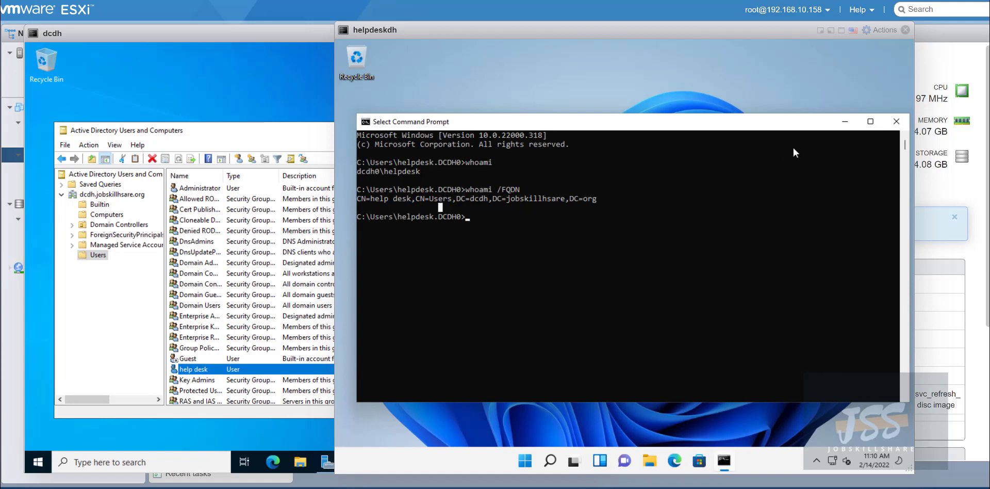
Close Command Prompt on helpdeskdh and rearrange the dcdh and helpdeskdh consoles.
click(896, 122)
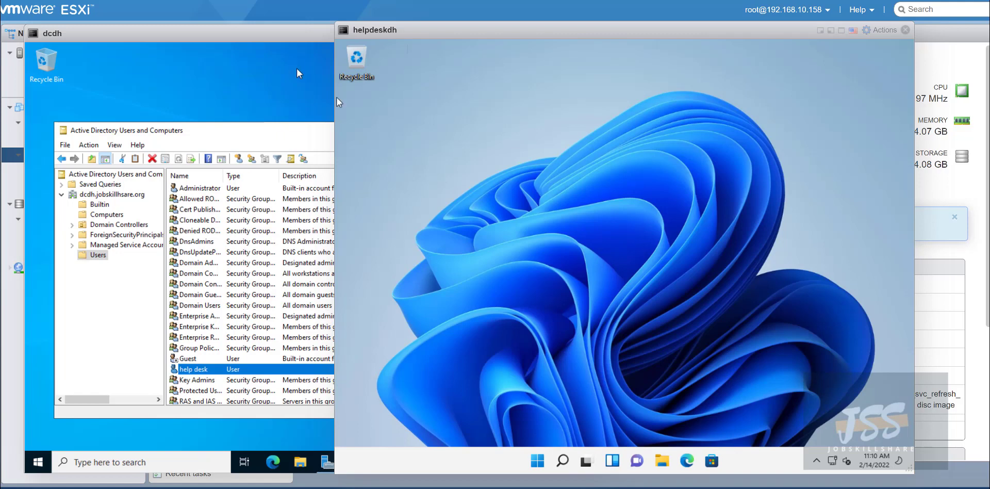
drag(441, 39, 410, 39)
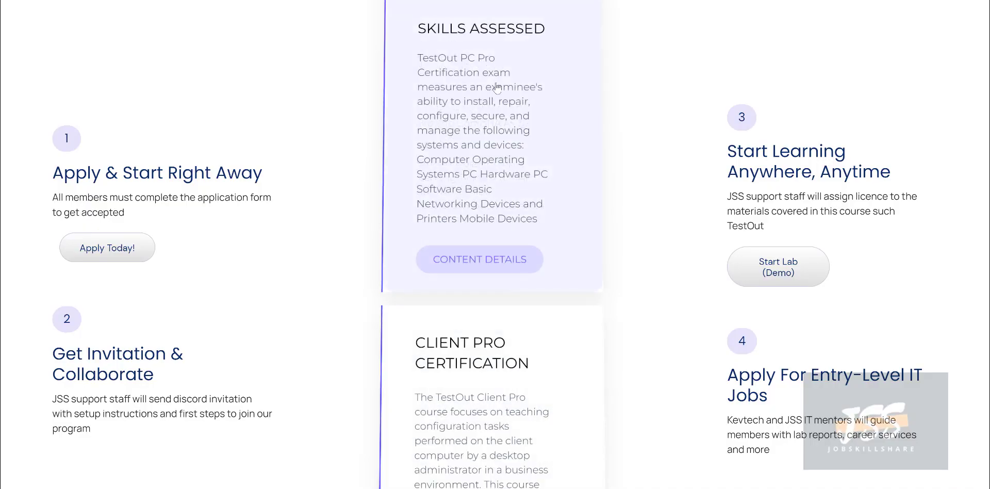
key(ctrl+f)
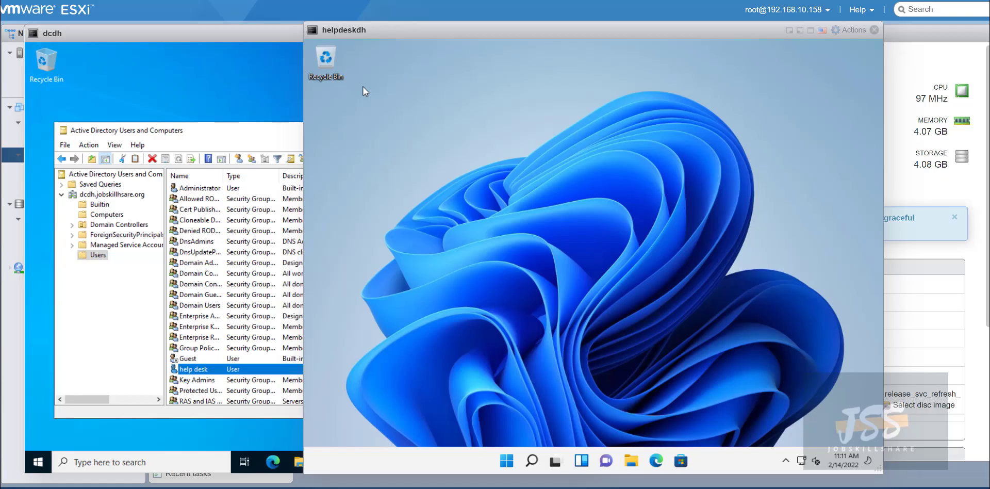
click(261, 45)
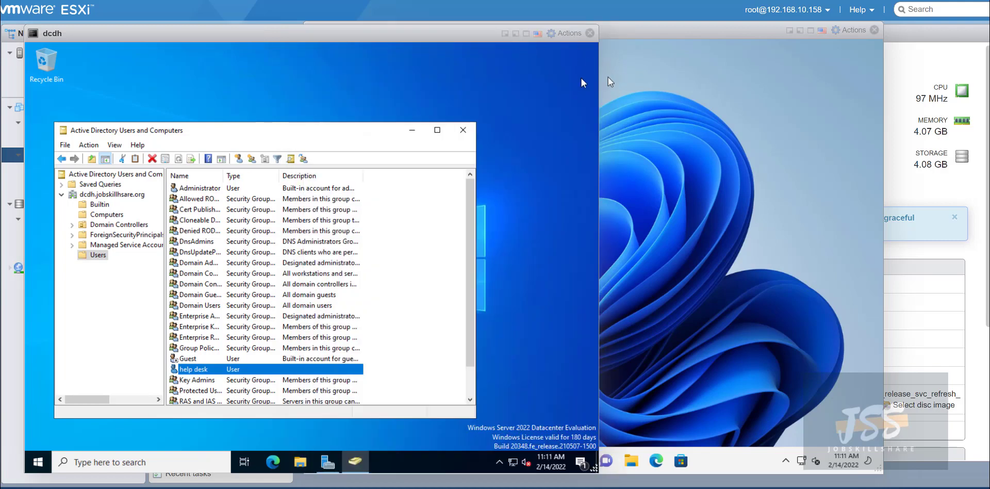
click(627, 39)
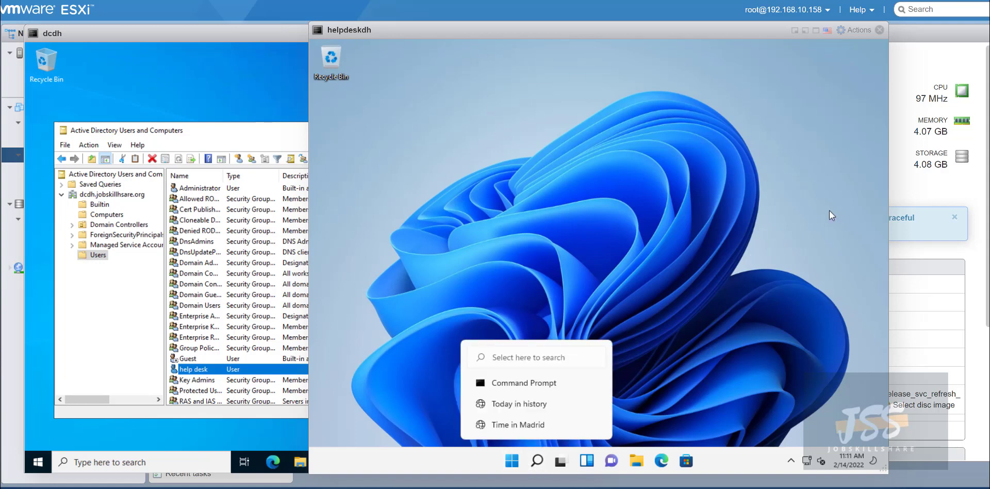
Open System settings from the Start right-click menu and search 'optional' to reach Optional features.
right_click(511, 460)
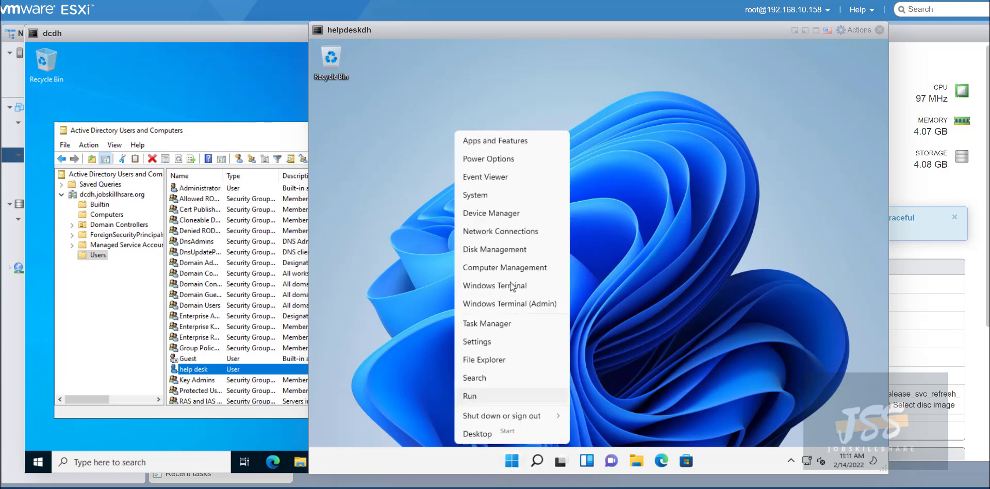
click(492, 142)
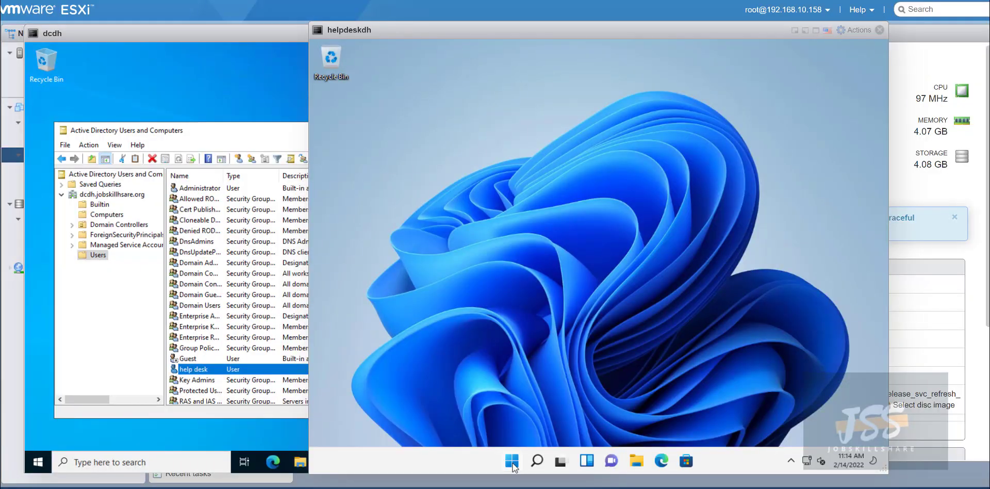
right_click(512, 460)
click(496, 194)
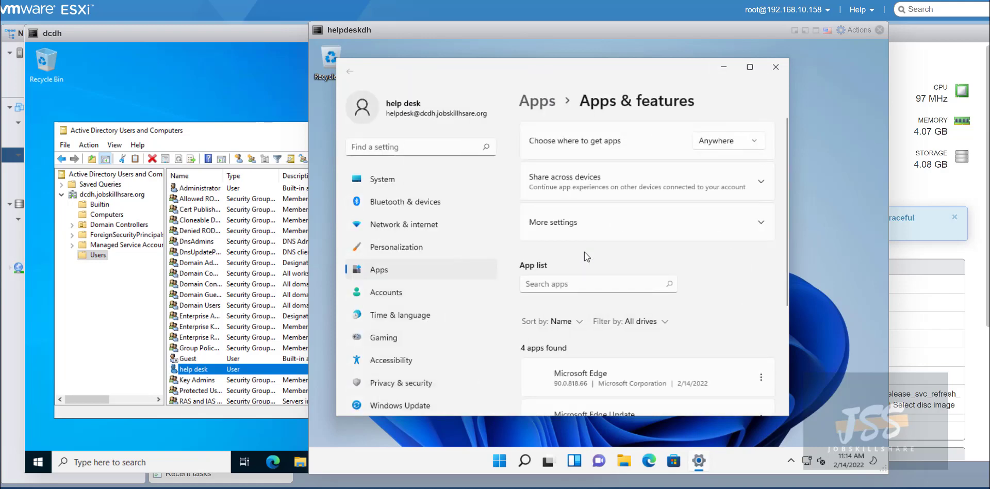
click(441, 150)
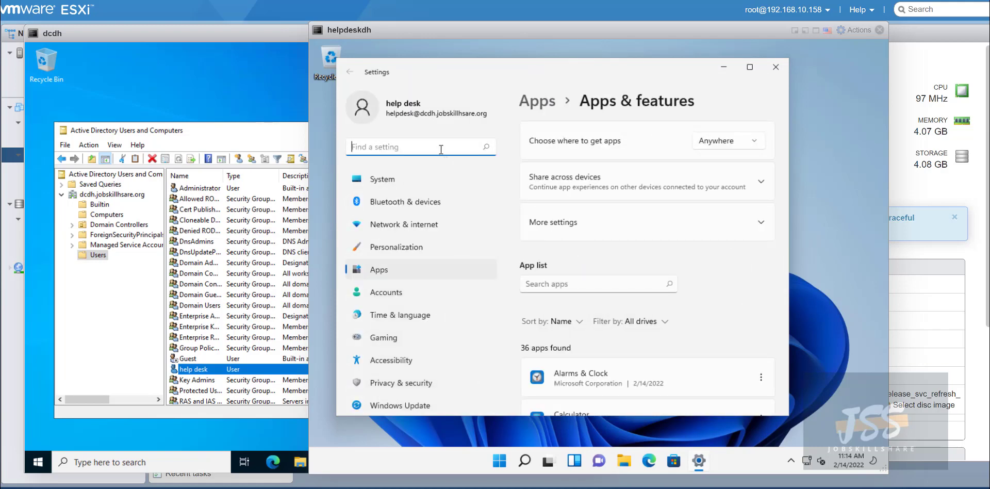
text(optiona)
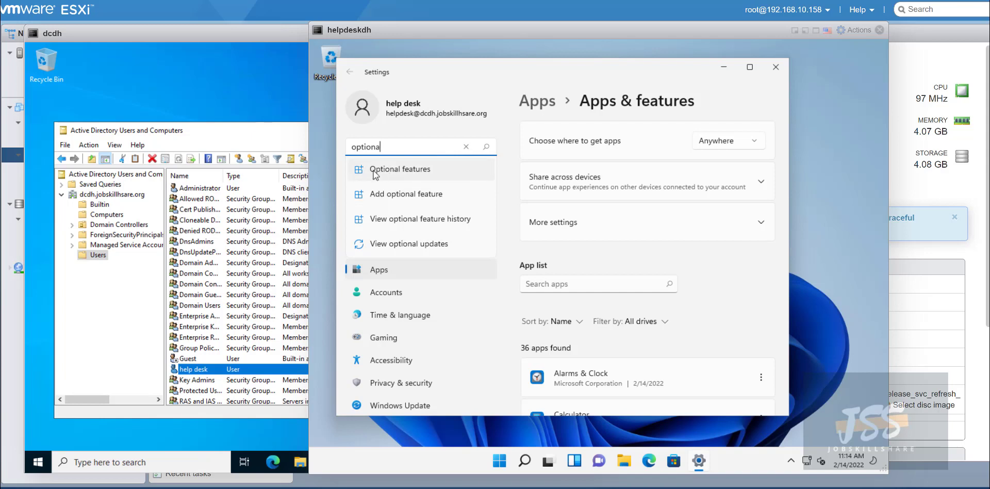
click(417, 205)
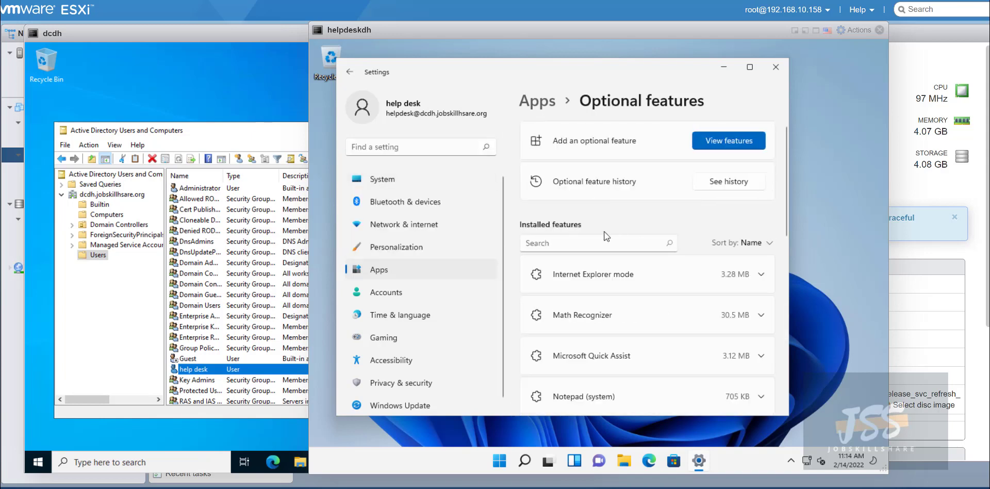
scroll(546, 237, down, 1)
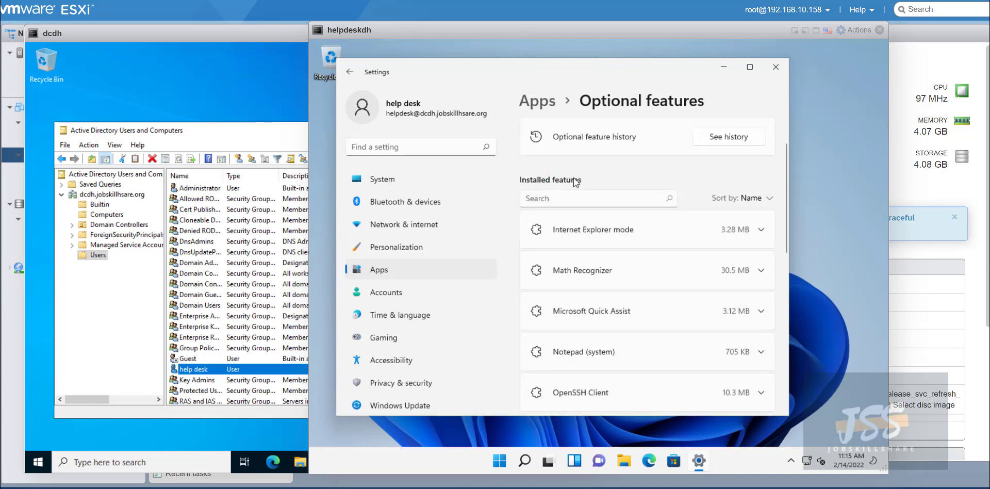
scroll(584, 260, up, 1)
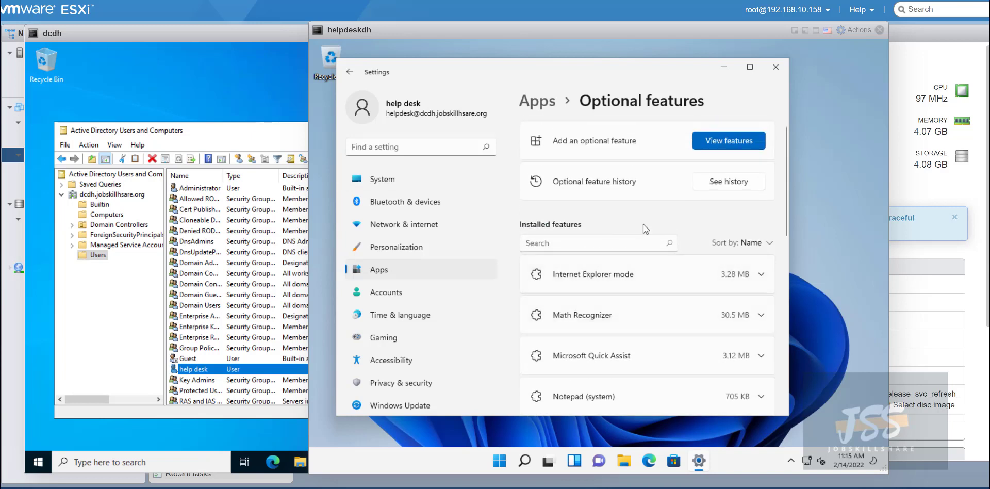
Find 'active' under View features and install RSAT: Active Directory Domain Services and Lightweight Directory Services Tools.
click(722, 146)
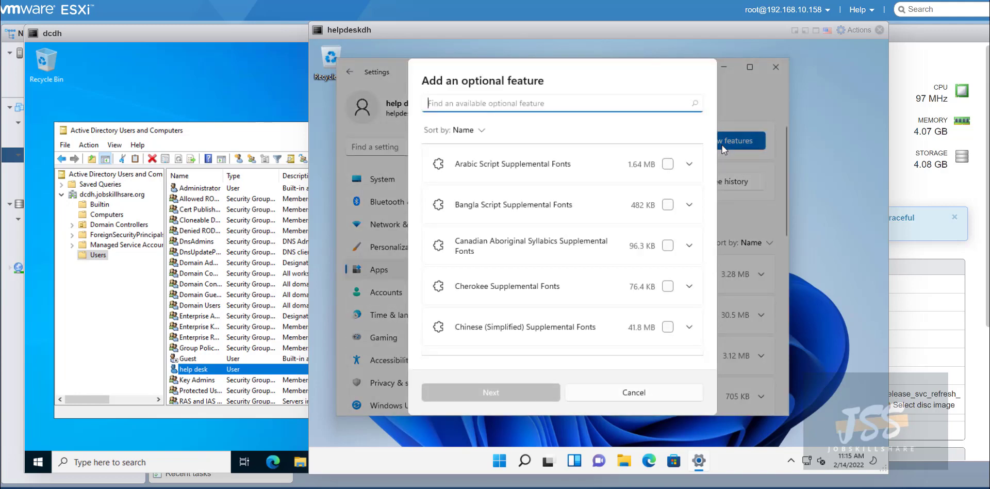
scroll(567, 214, down, 2)
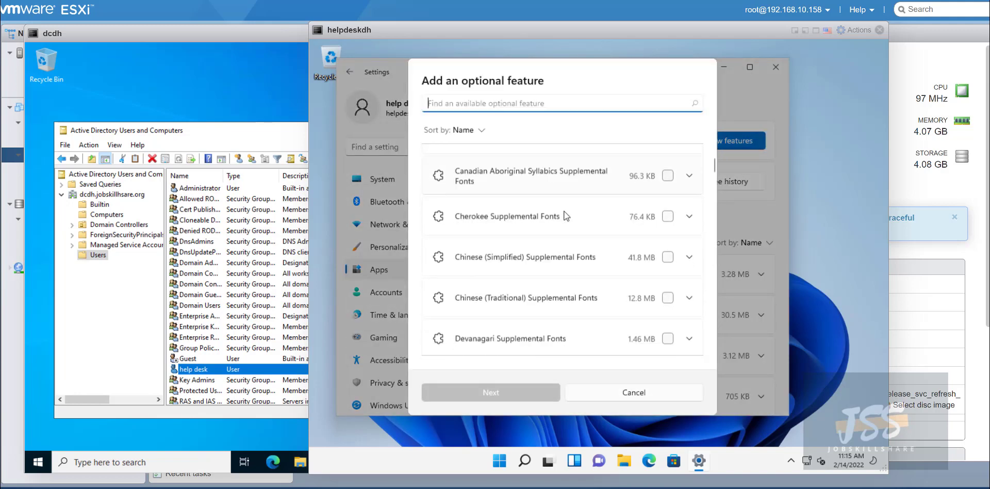
scroll(566, 216, up, 1)
scroll(565, 216, up, 1)
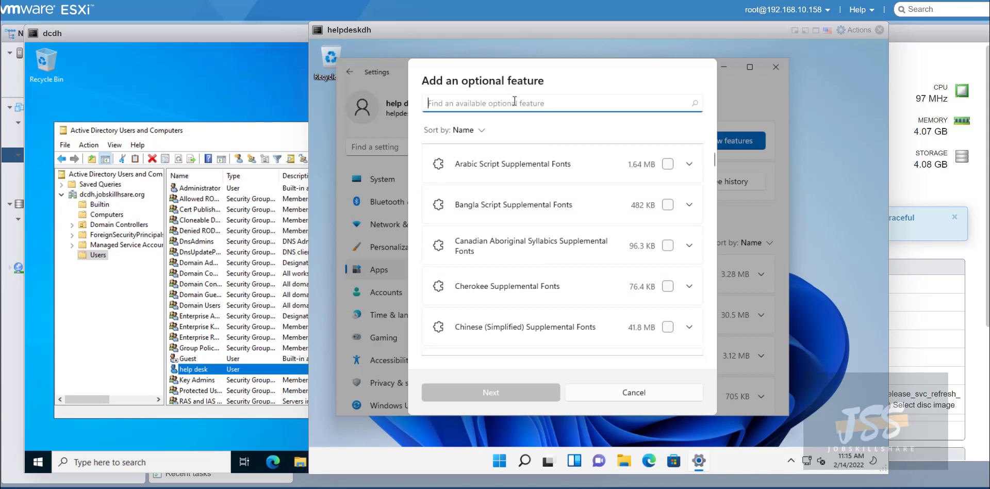
text(active)
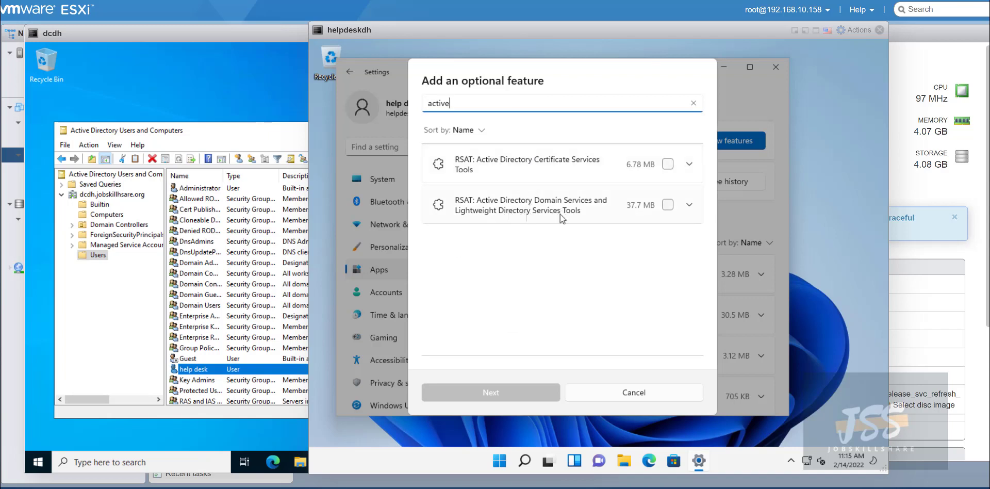
click(667, 209)
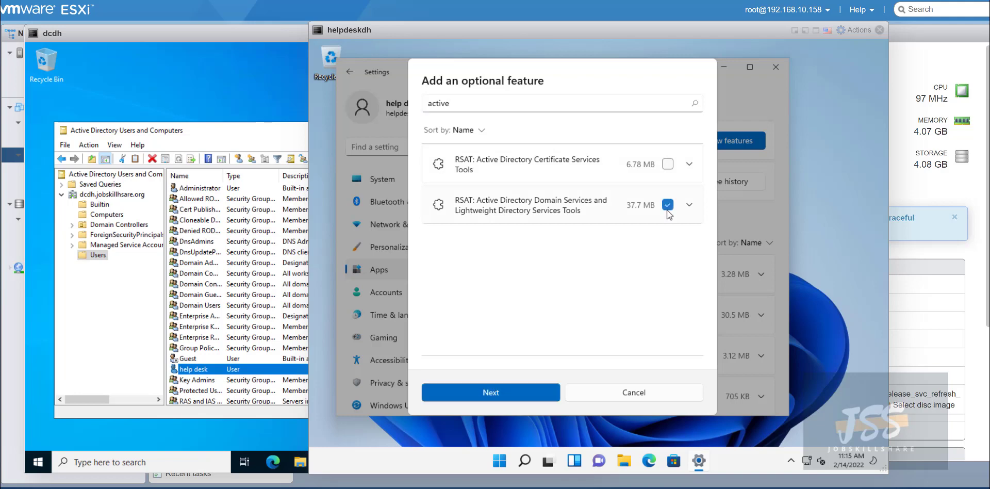
click(513, 401)
click(500, 390)
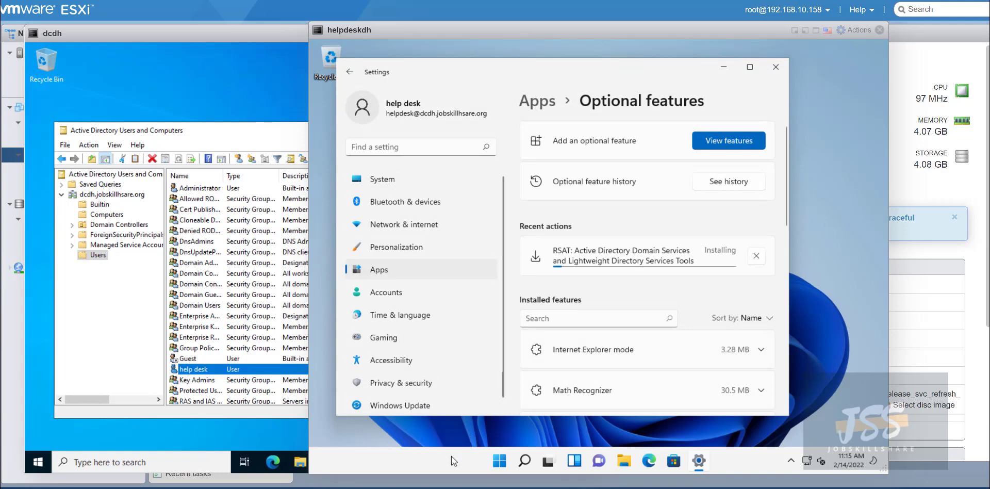
Search the Start menu for 'active', 'server man' and management tools.
click(508, 465)
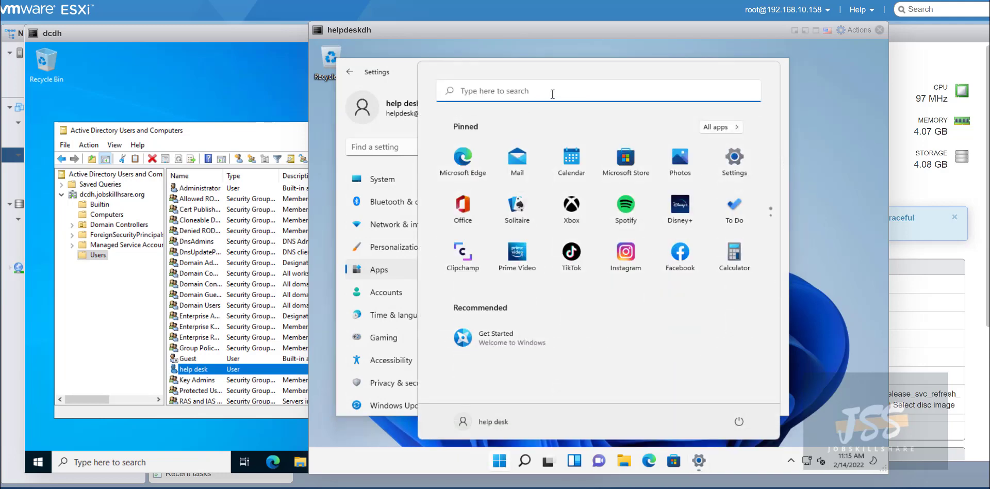
text(active)
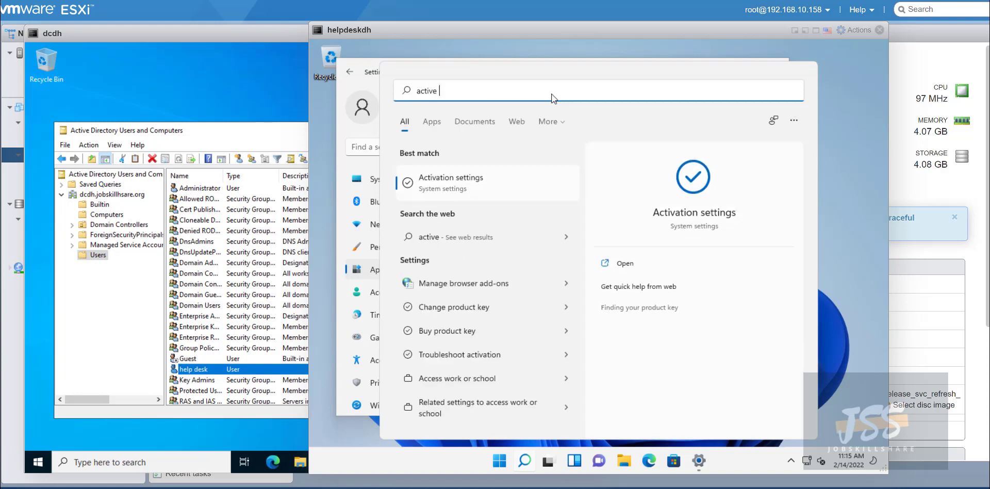
key(BackSpace)
key(BackSpace)
key(BackSpace)
key(BackSpace)
key(BackSpace)
key(BackSpace)
key(BackSpace)
text(s)
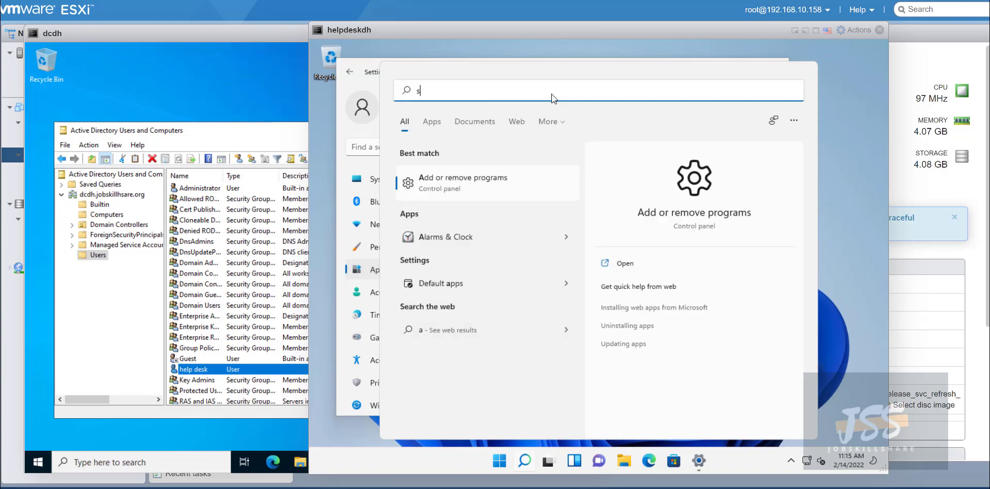
text(erver man)
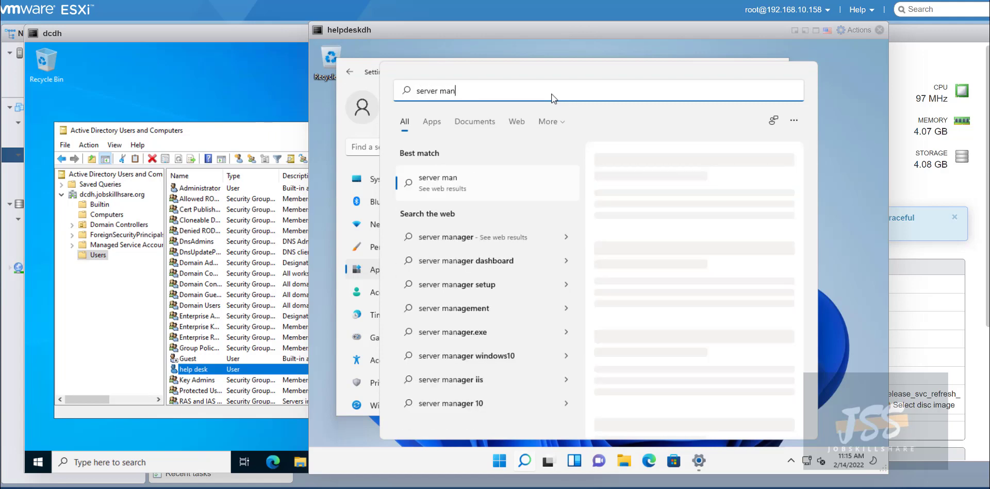
key(BackSpace)
key(BackSpace)
key(BackSpace)
key(BackSpace)
key(BackSpace)
key(BackSpace)
key(BackSpace)
key(BackSpace)
key(BackSpace)
key(BackSpace)
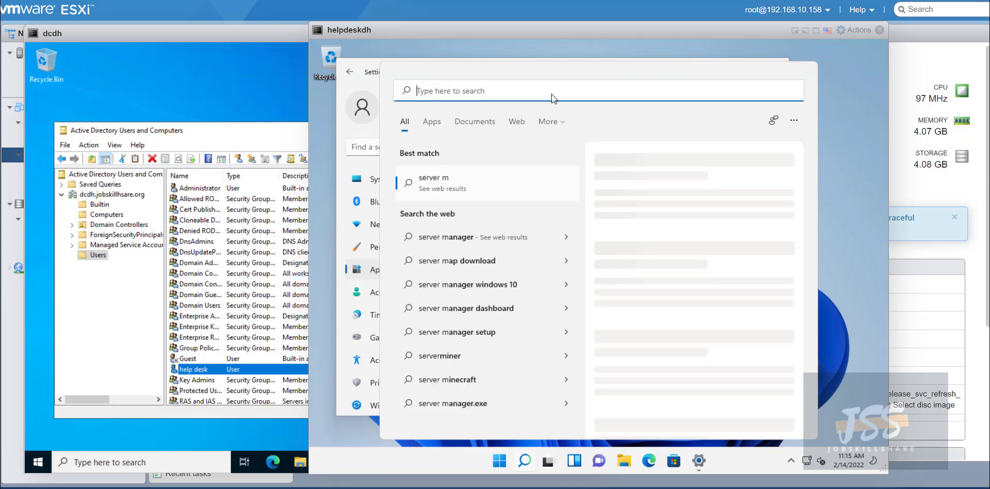
text(maa)
text(nagme)
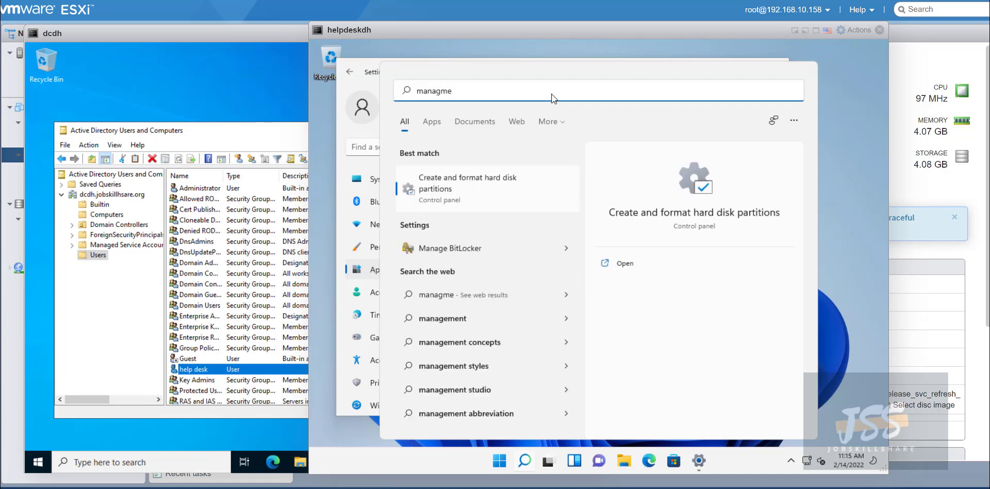
key(BackSpace)
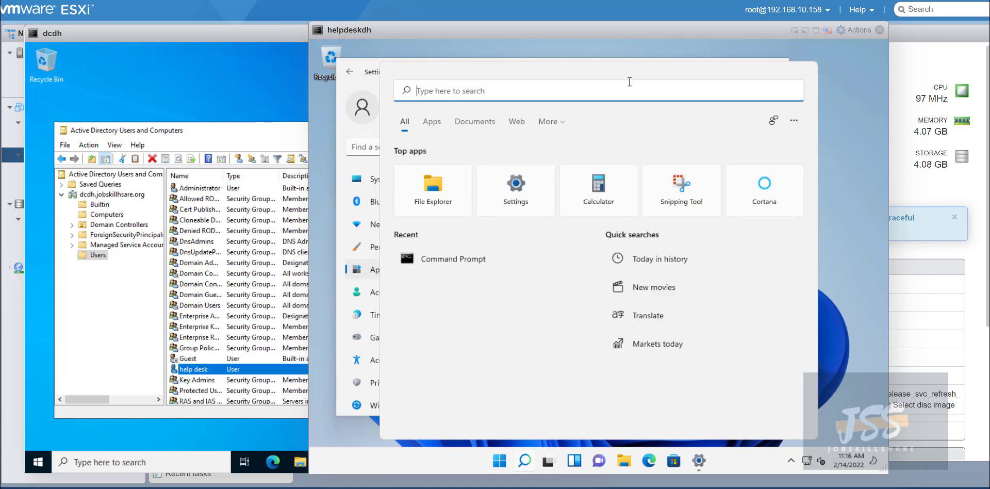
Dismiss the search and go back from Accounts to Optional features to follow the RSAT install.
click(627, 125)
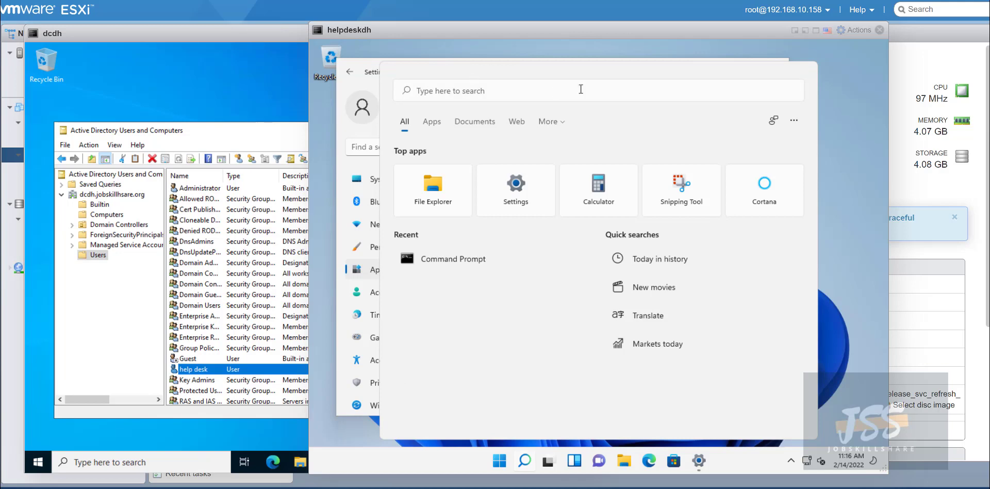
click(345, 88)
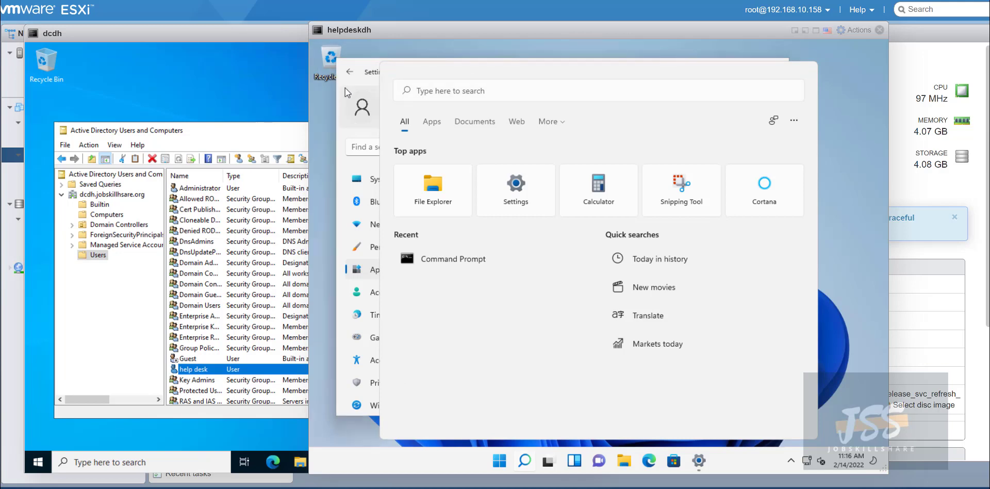
click(345, 88)
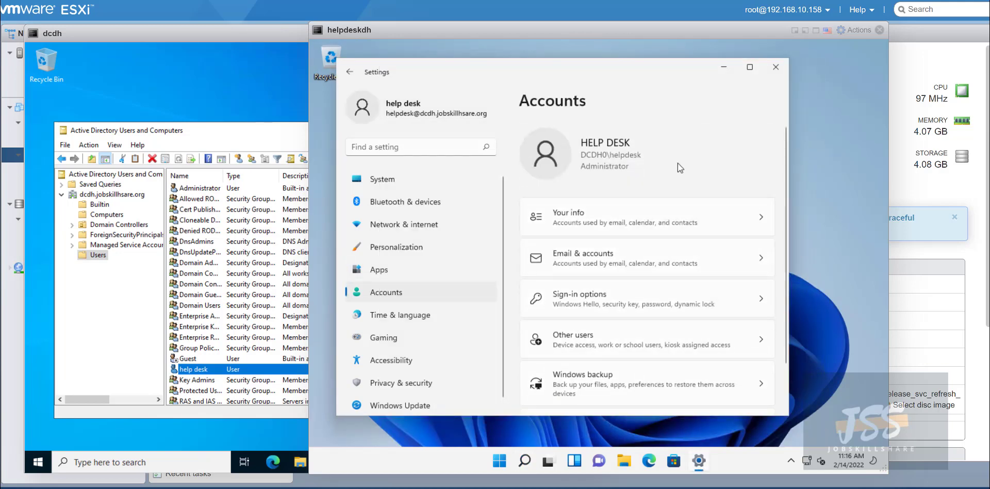
click(346, 74)
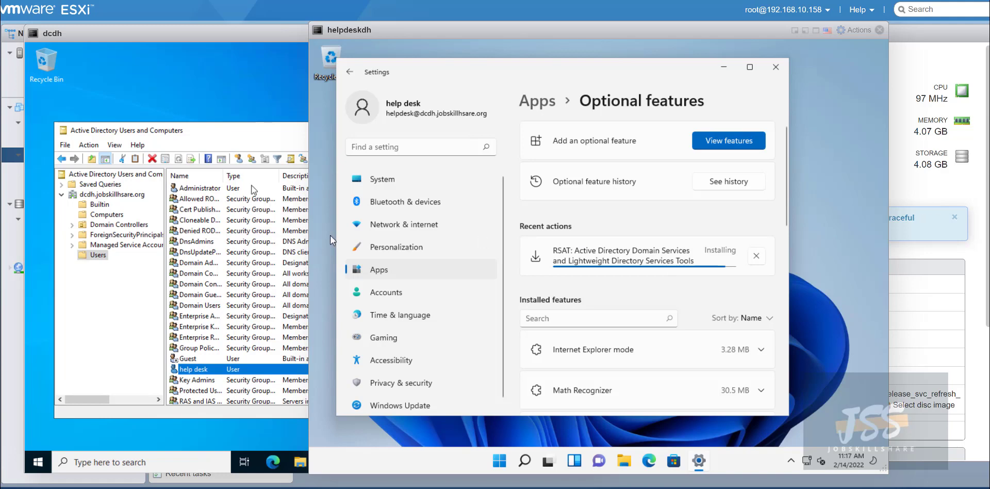
Start a New User in dcdh's Users container, entering the first name and user logon name.
click(230, 152)
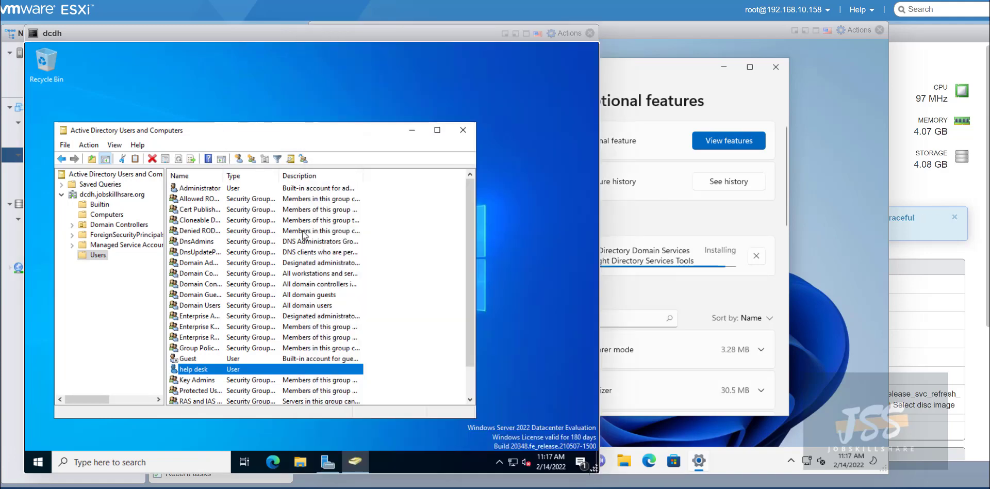
right_click(388, 255)
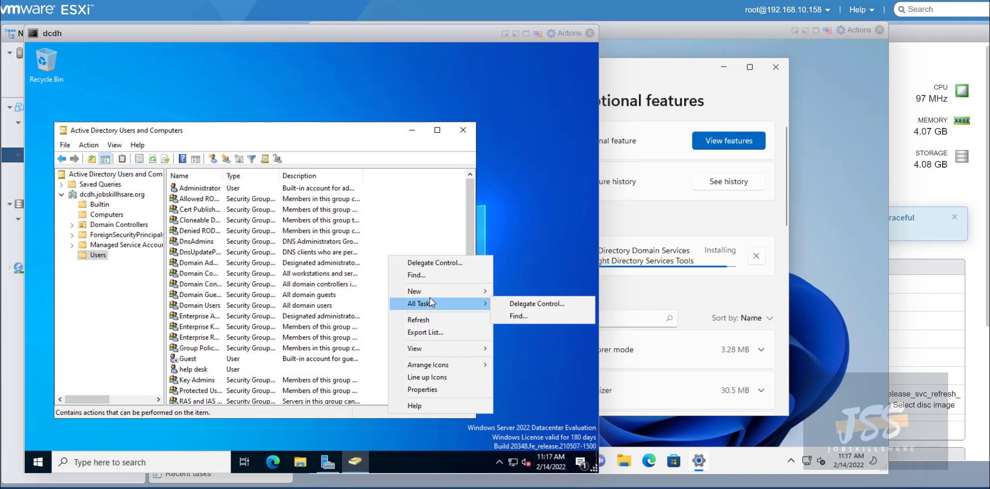
mouse_move(485, 304)
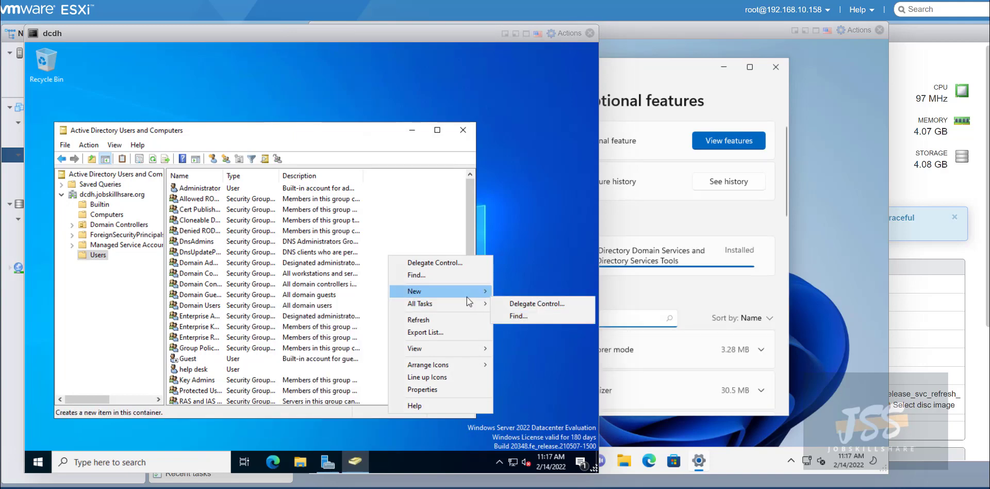
mouse_move(466, 292)
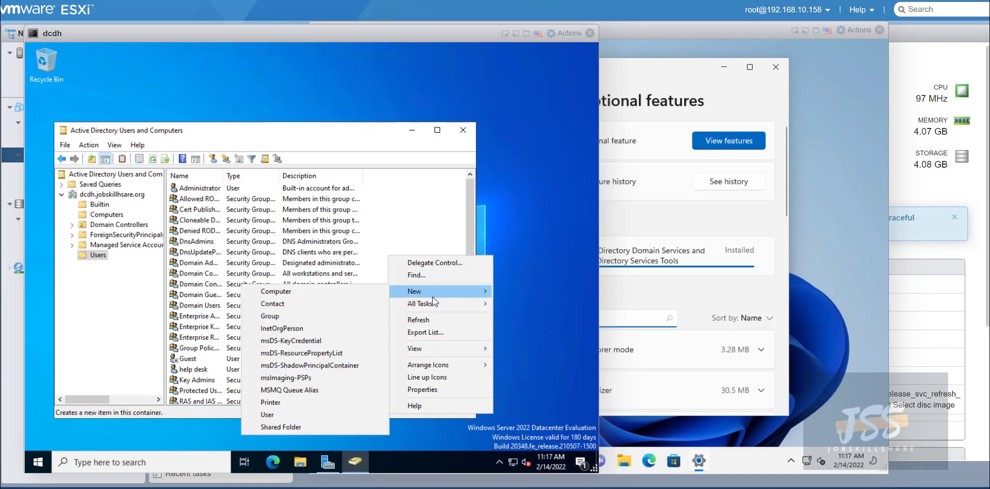
click(319, 411)
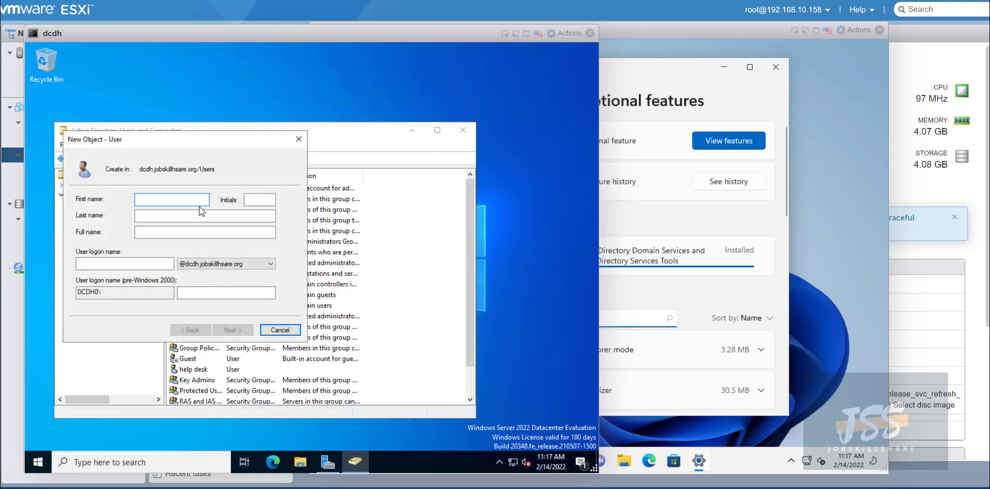
text(stac)
key(Tab)
key(Tab)
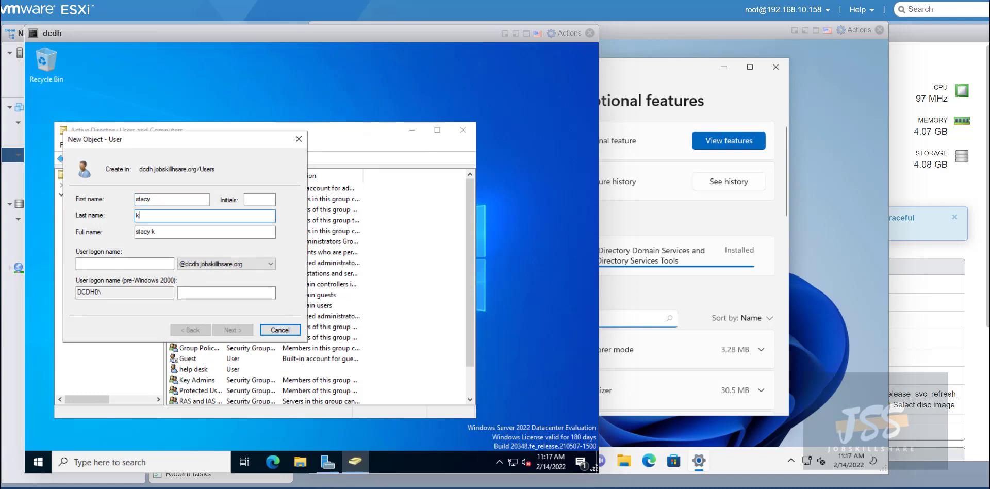
key(Tab)
key(Tab)
key(Tab)
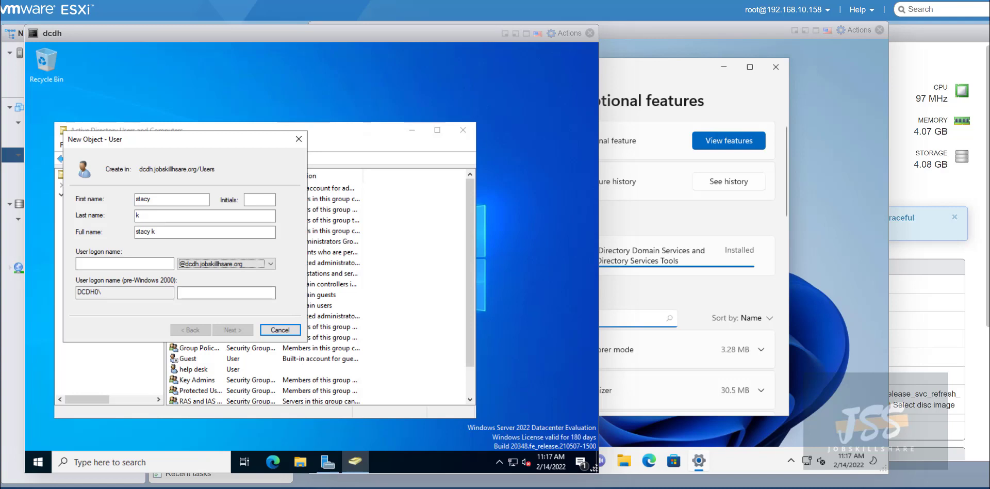
click(150, 263)
text(s)
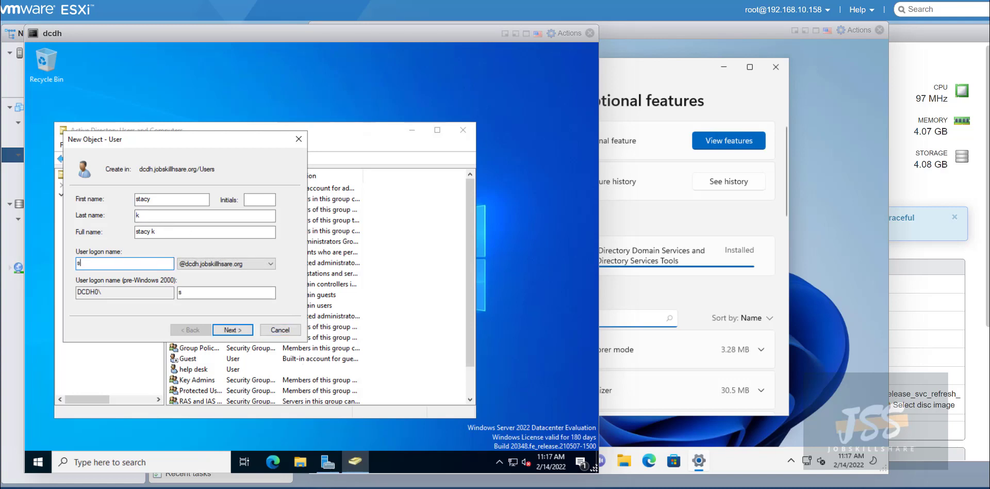
text(tacyk)
key(Return)
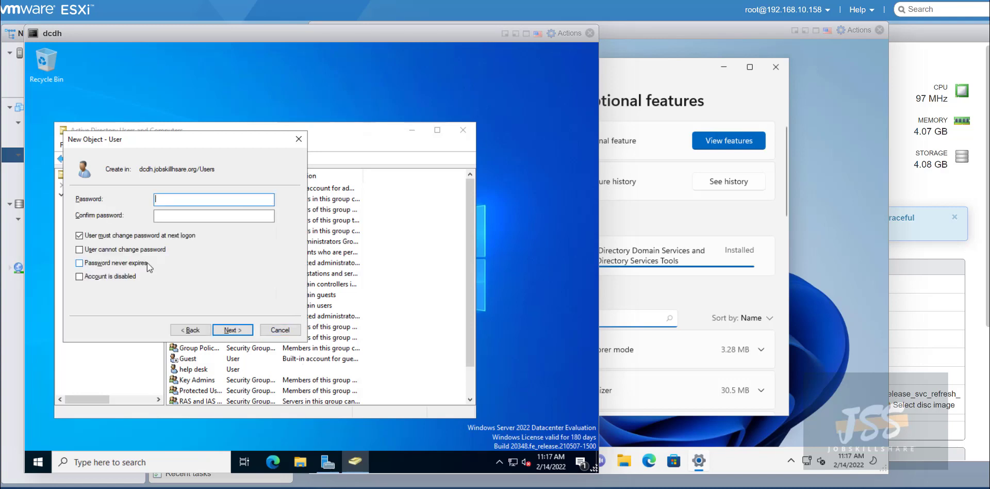
Enter and confirm the password, keep 'must change password at next logon' checked, and finish.
click(99, 235)
click(195, 200)
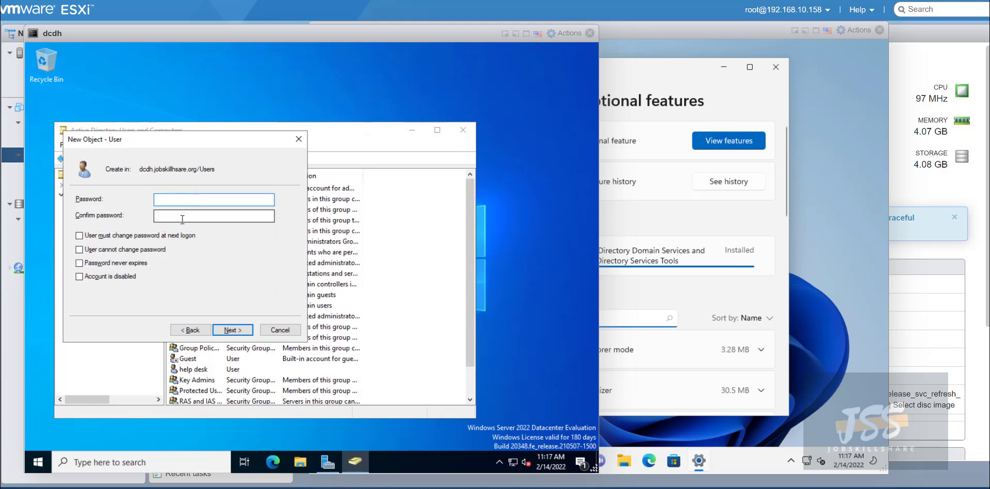
click(181, 235)
click(185, 204)
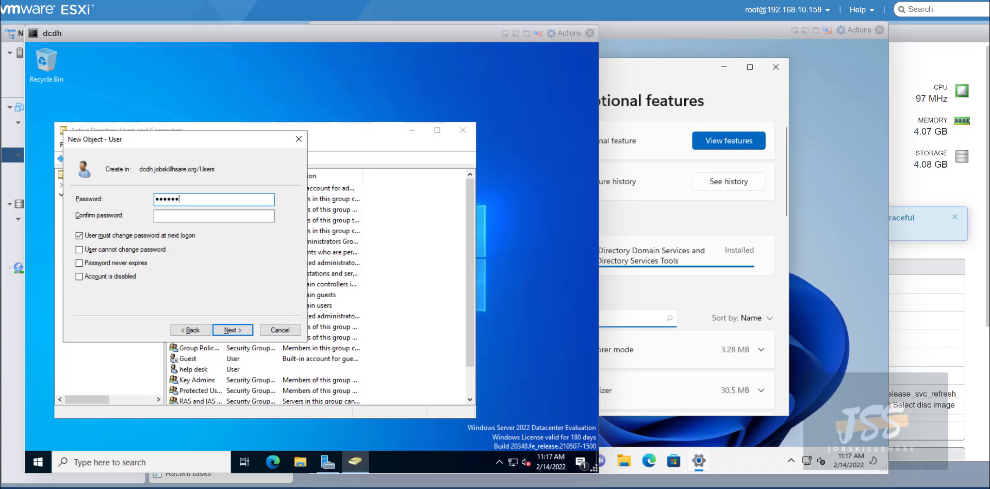
key(Tab)
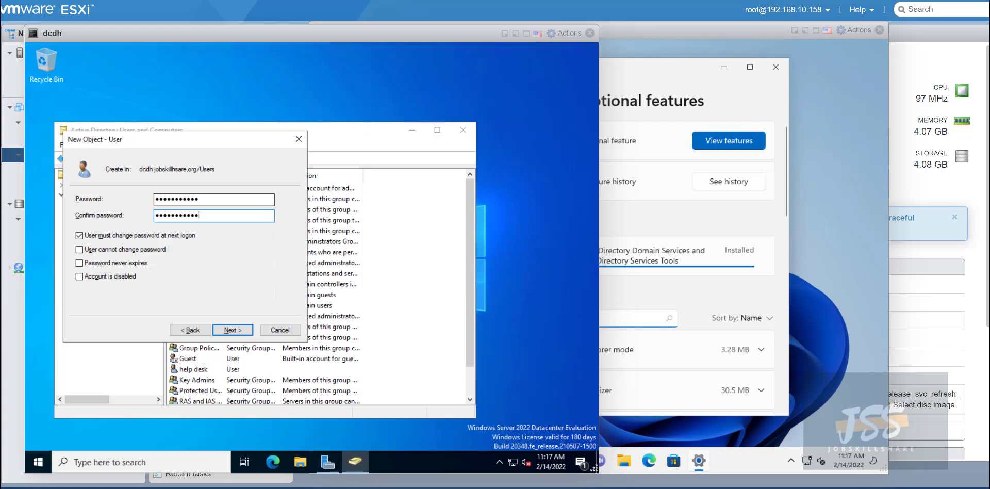
click(231, 330)
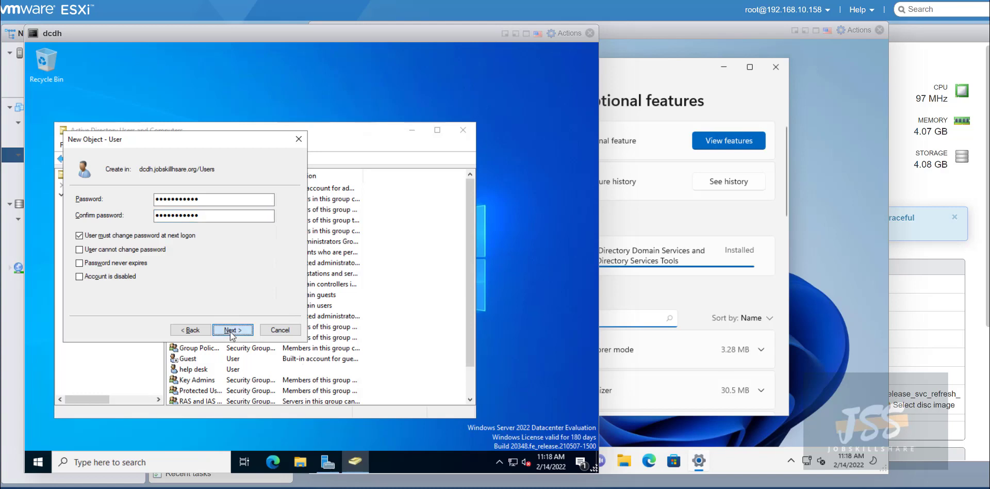
click(230, 329)
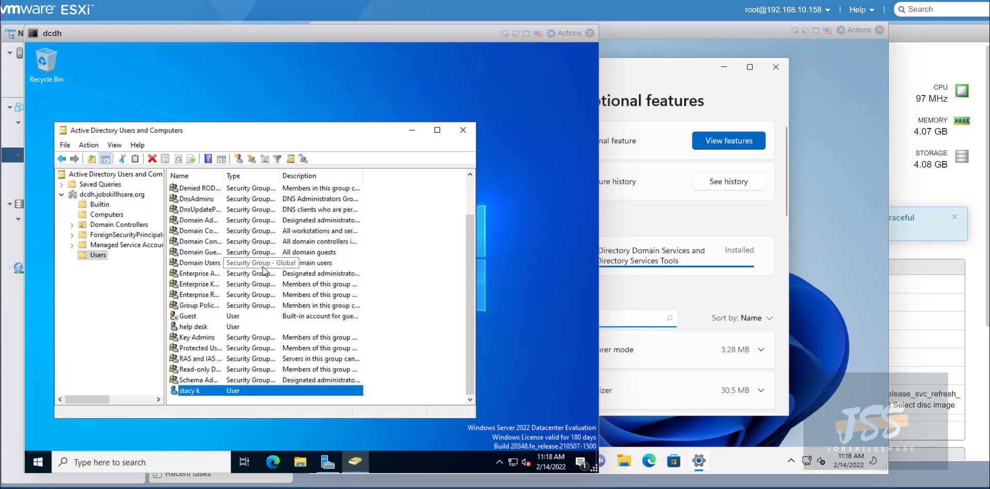
Launch Active Directory Users and Computers on helpdeskdh by searching 'active'.
click(647, 100)
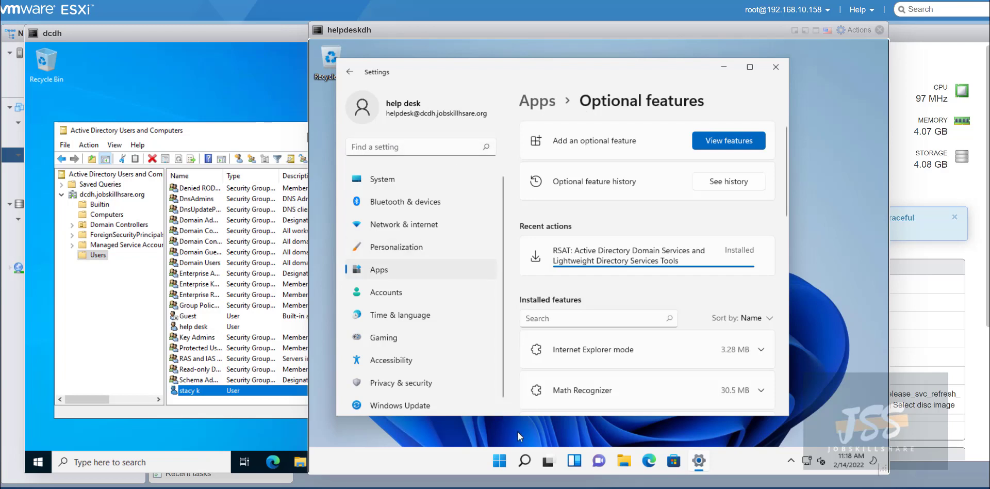
click(529, 458)
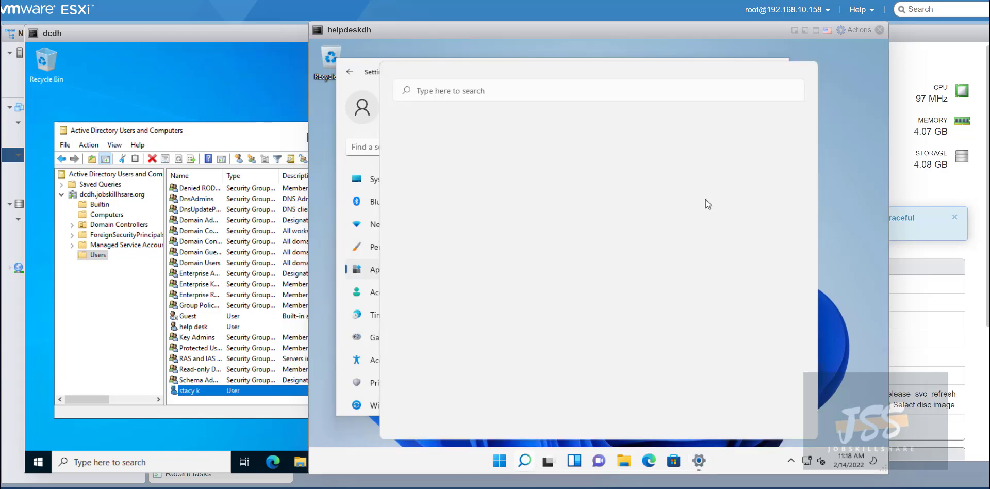
click(549, 93)
text(active)
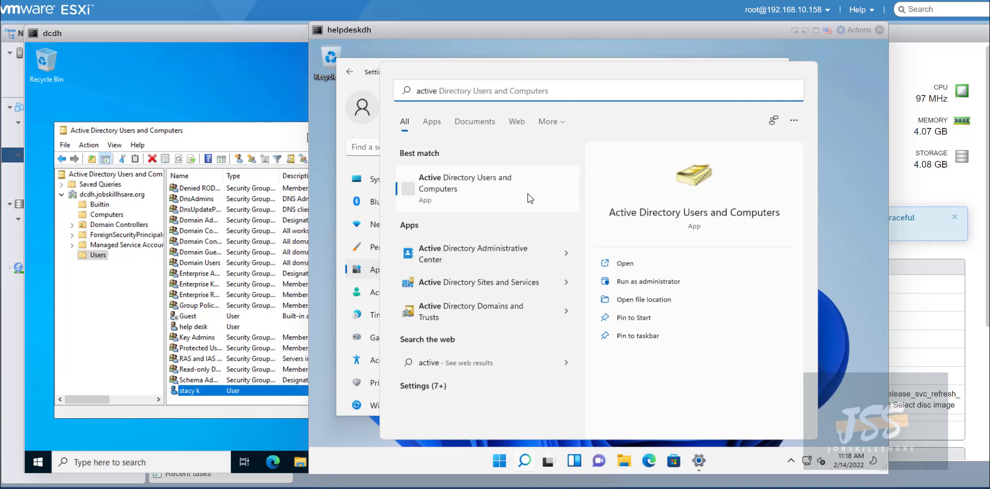
click(467, 191)
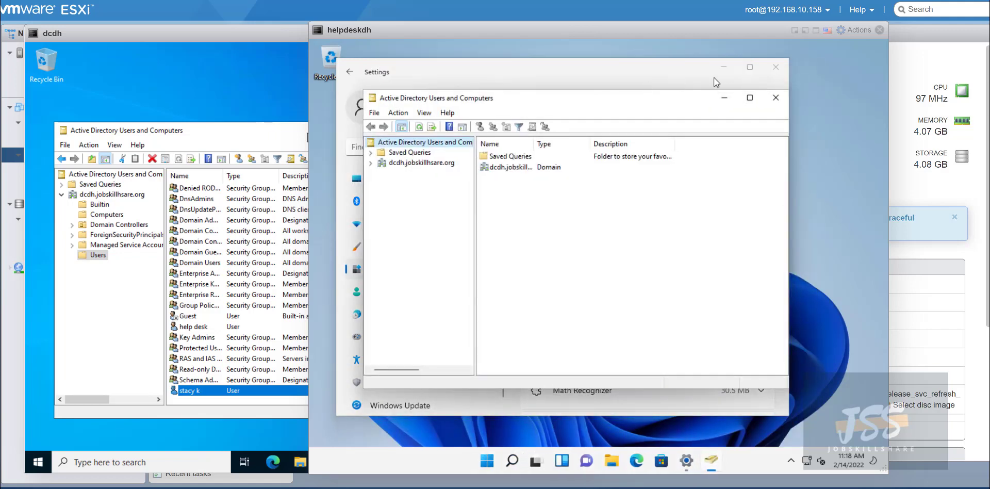
Maximize ADUC, expand dcdh.jobskillhsare.org, open Users and select the new user.
click(735, 73)
click(724, 68)
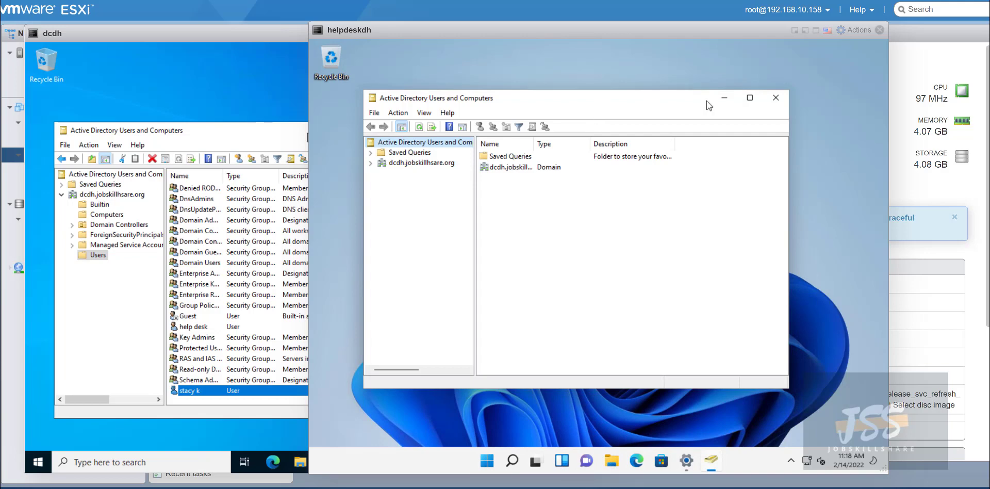
click(749, 97)
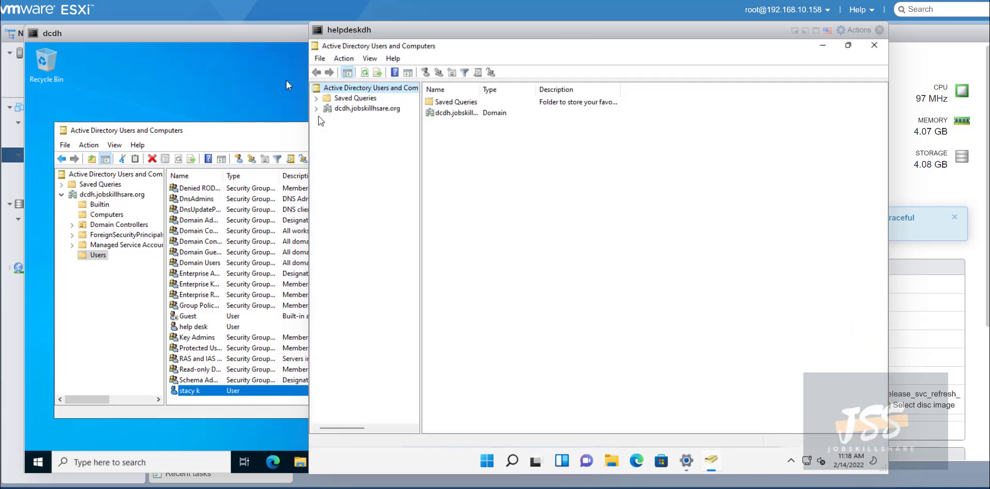
click(316, 108)
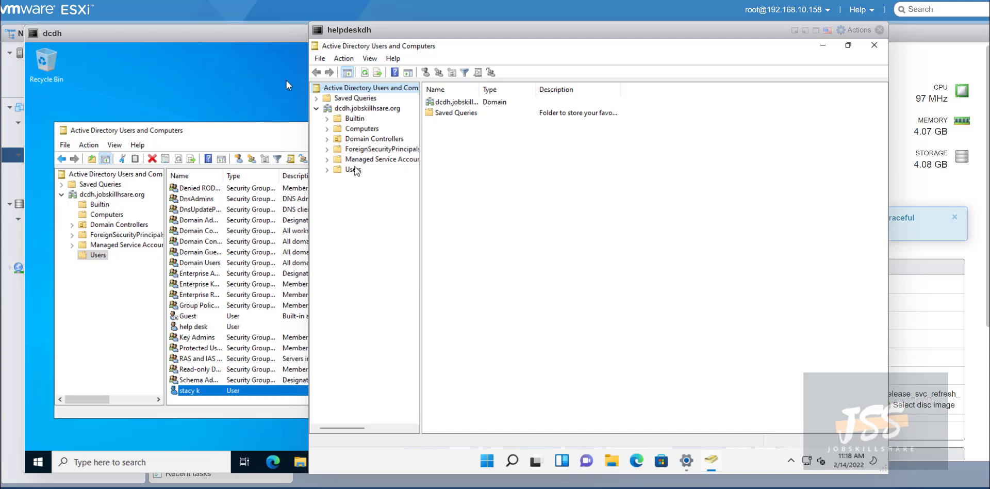
click(354, 170)
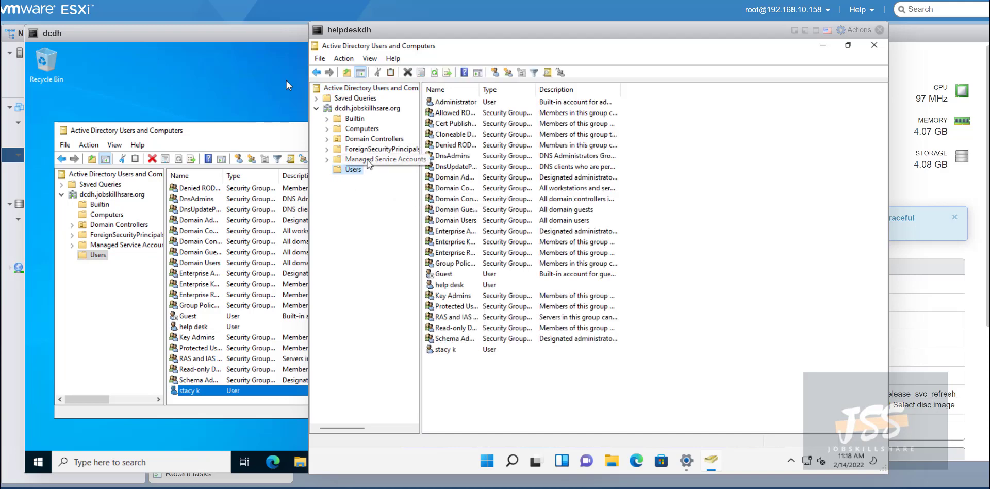
click(452, 350)
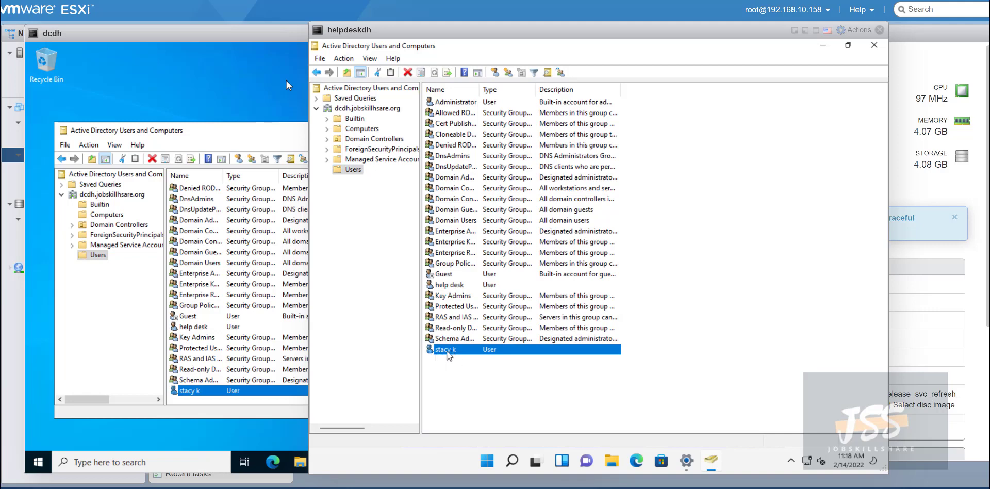
Tick Unlock account on the user's Account tab in Properties, apply, and close.
right_click(452, 351)
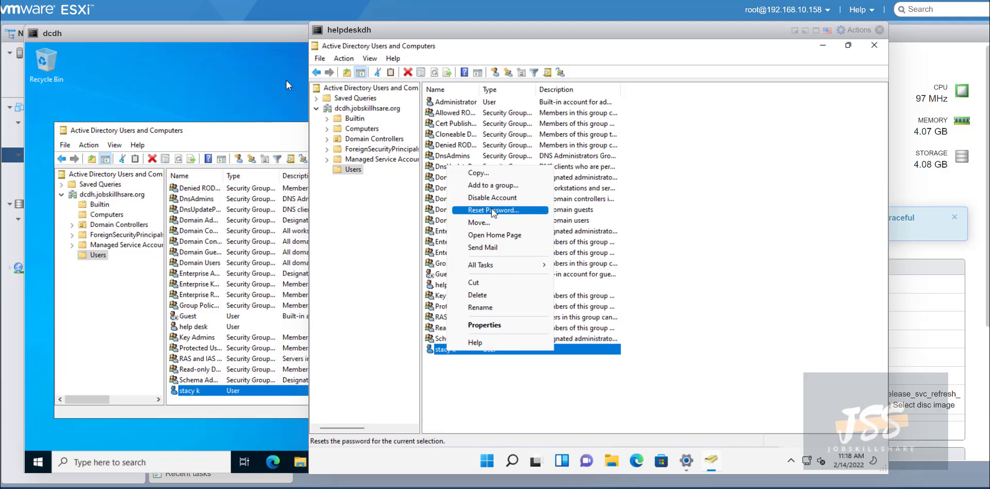
click(502, 326)
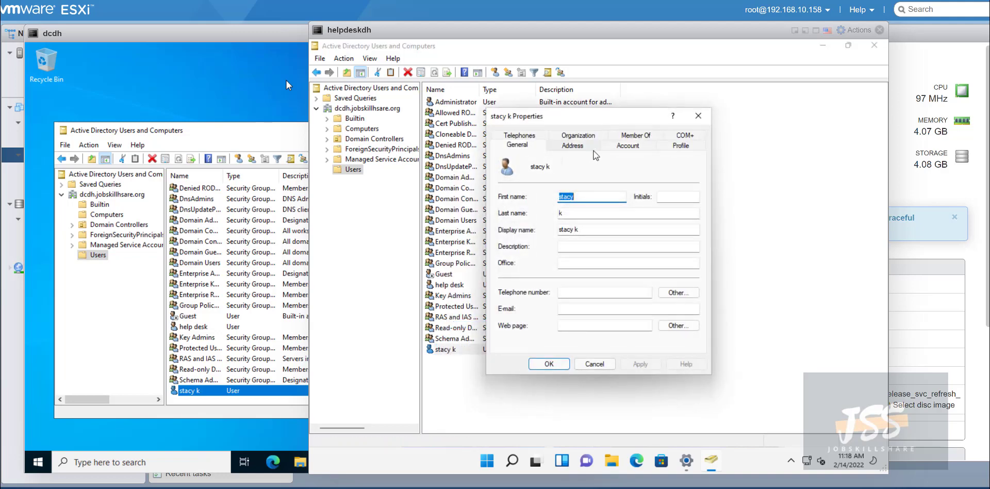
click(633, 148)
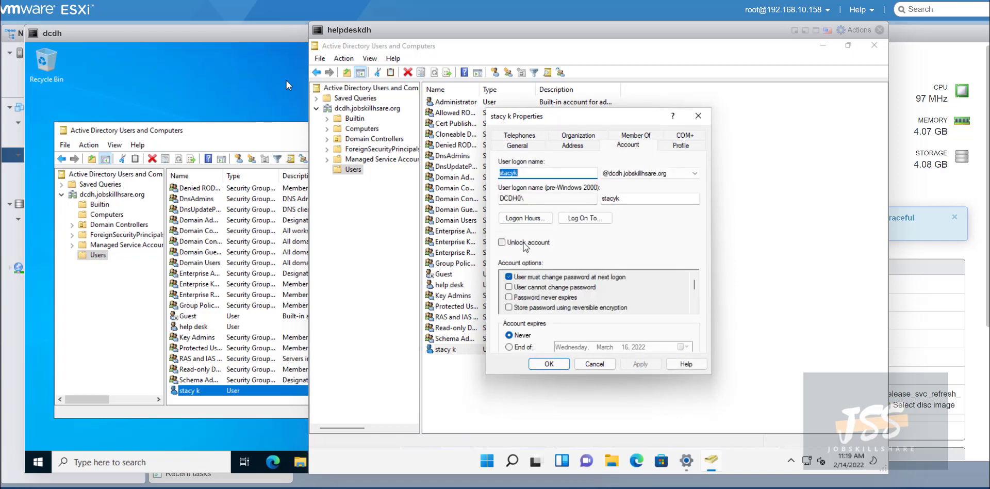
click(524, 244)
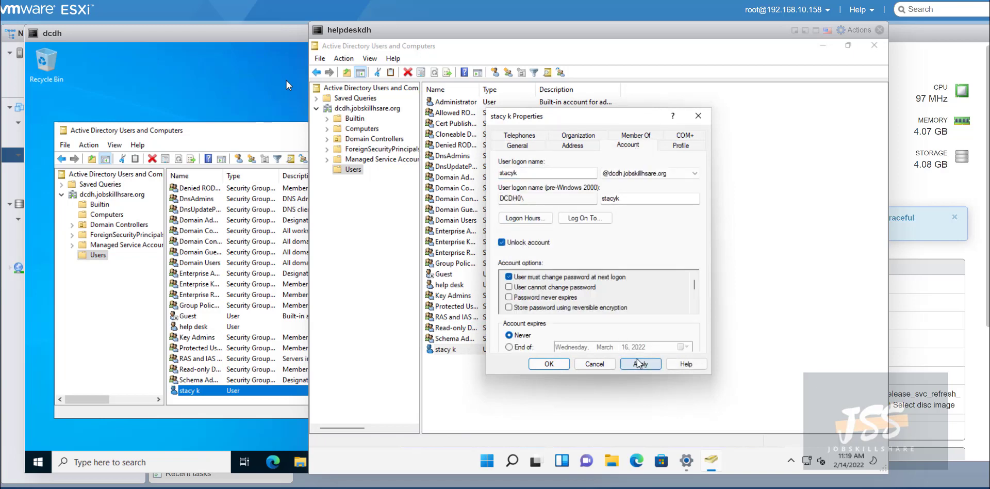
click(639, 364)
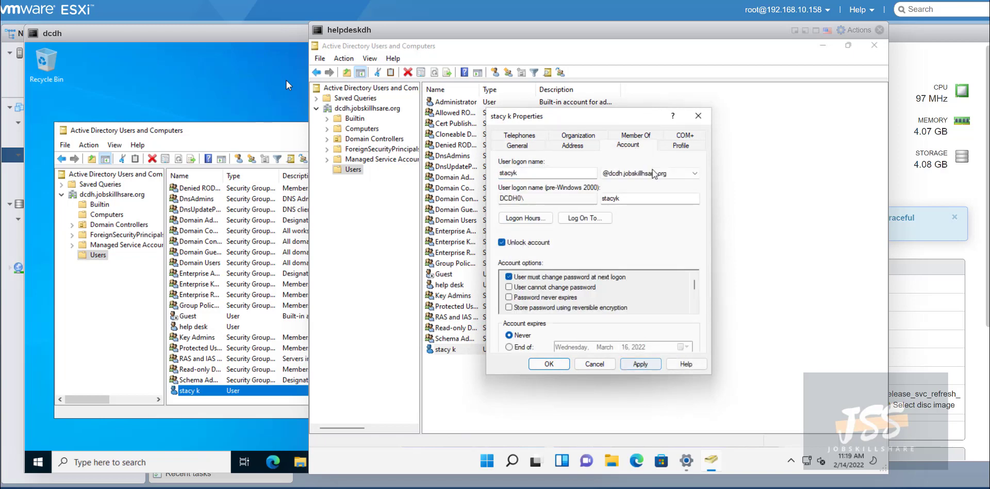
click(704, 123)
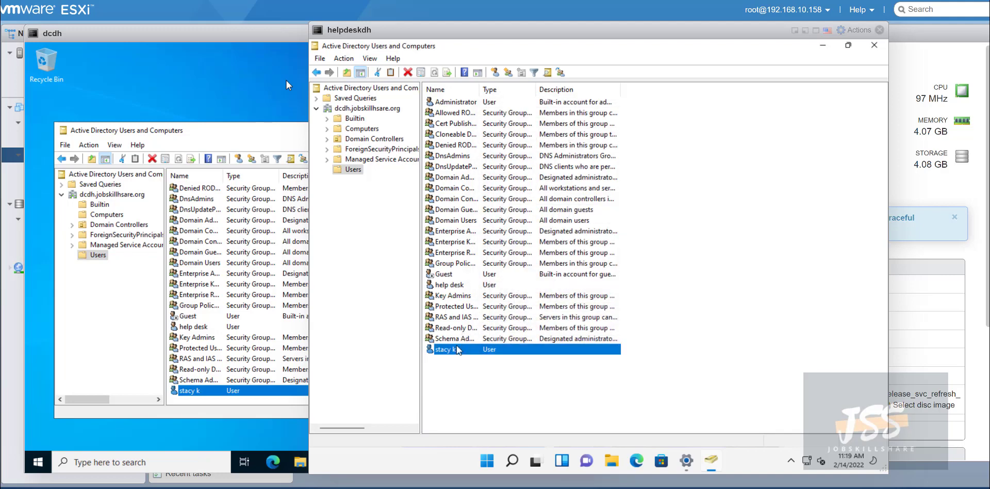
Open Reset Password for the user and cancel it, leaving the password unchanged.
right_click(460, 352)
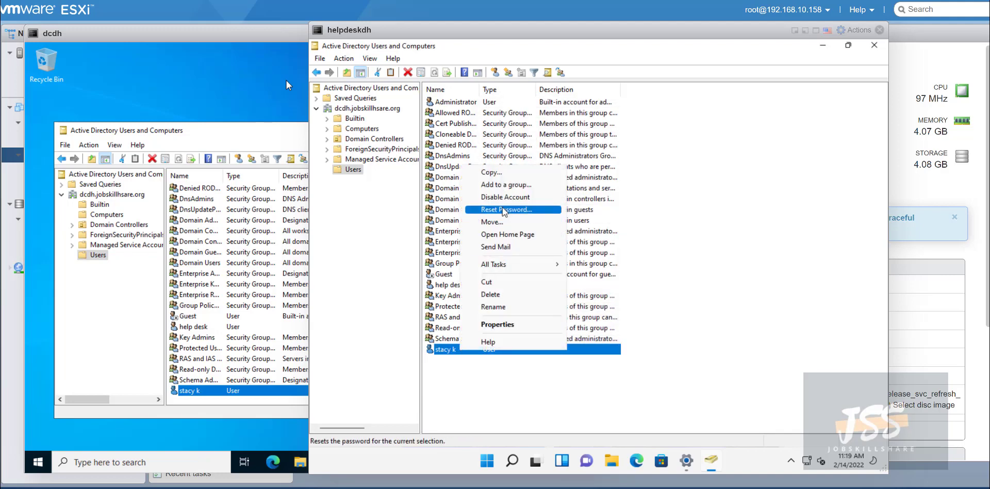
click(504, 209)
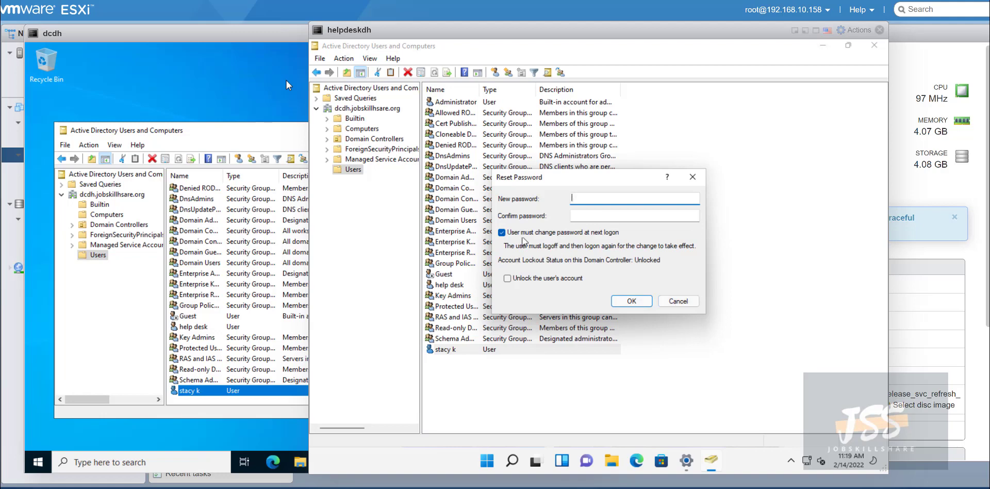
click(670, 301)
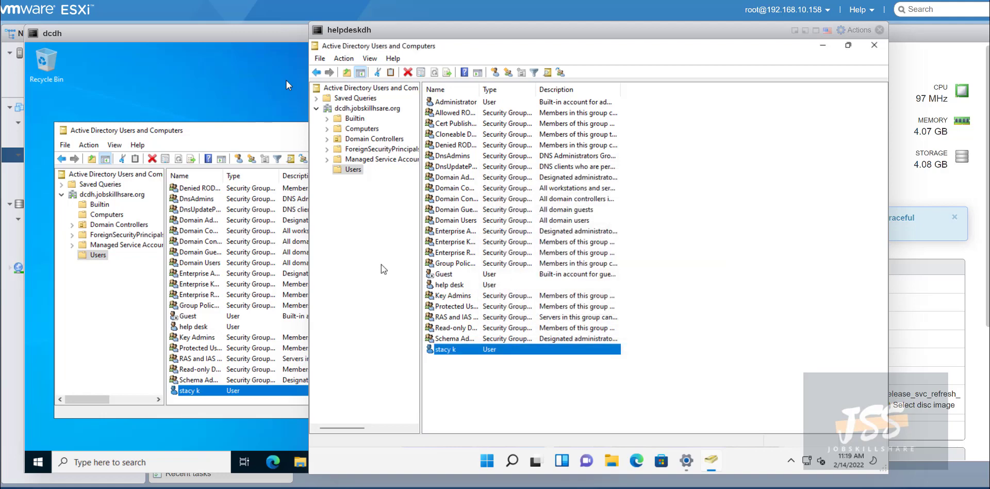
click(166, 44)
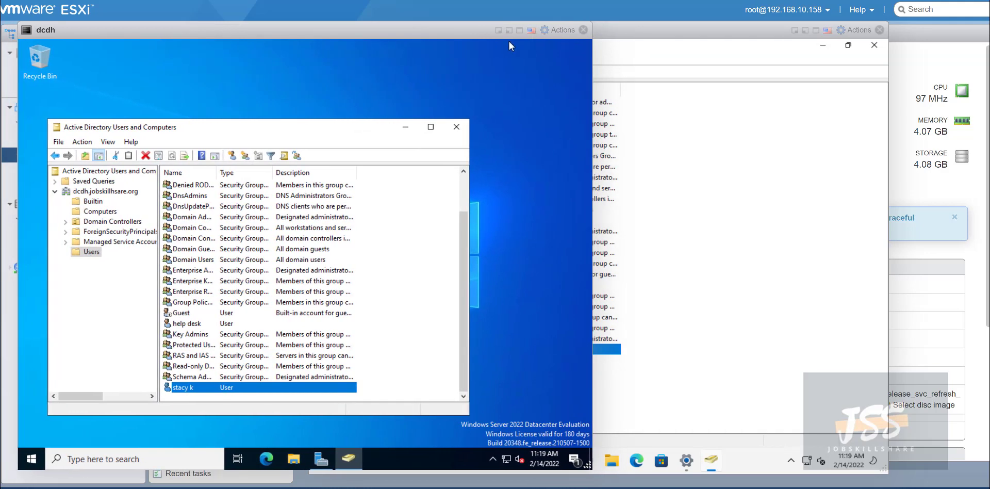
Close ADUC on helpdeskdh and sign the help desk account out.
click(623, 39)
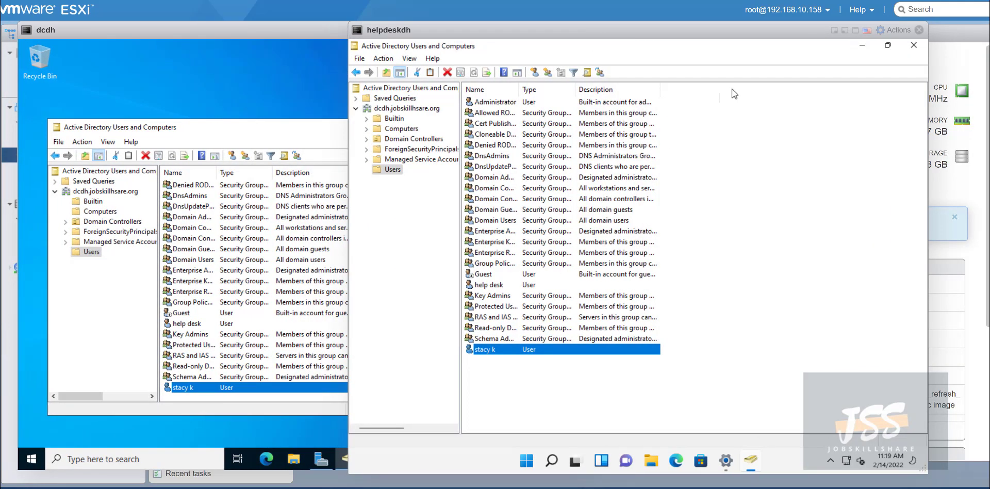
click(914, 46)
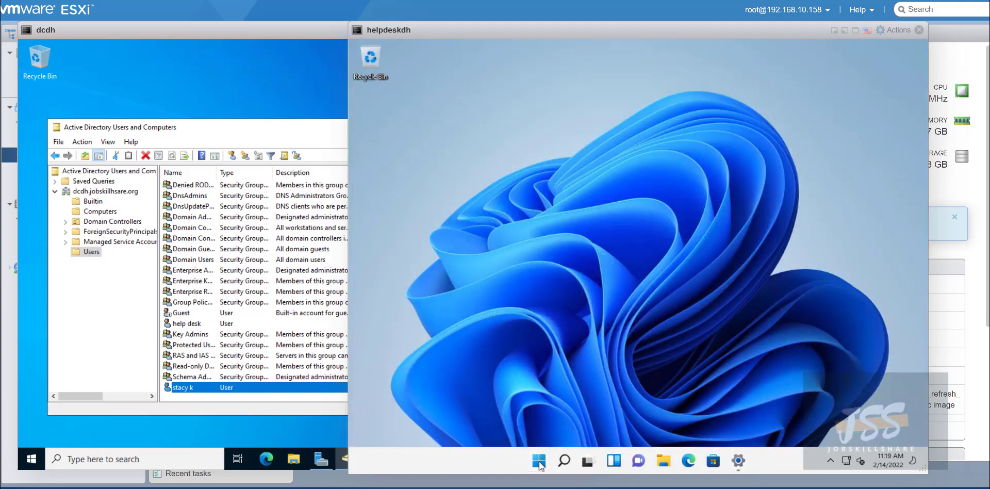
click(539, 460)
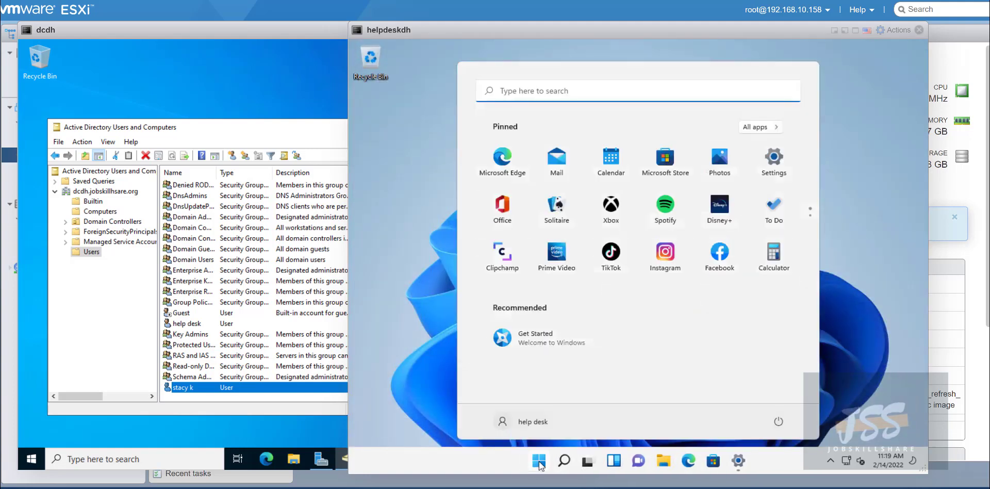
click(525, 422)
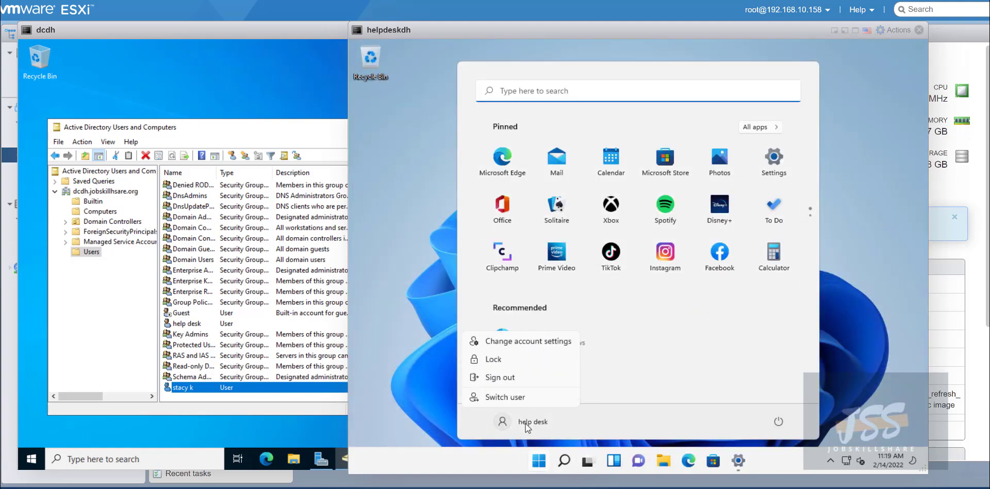
click(496, 378)
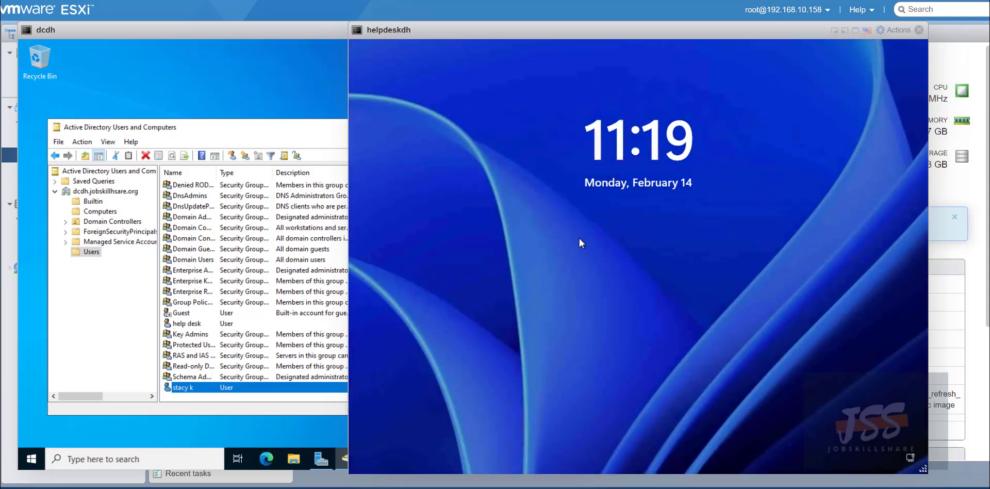
Sign in as Other user with the new user's username and password, acknowledging the password-change notice.
click(551, 262)
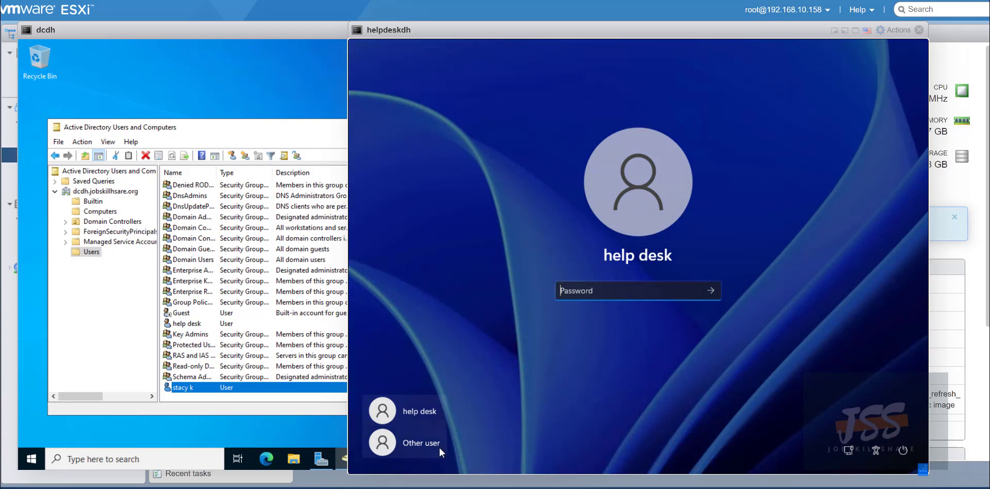
click(438, 448)
click(607, 292)
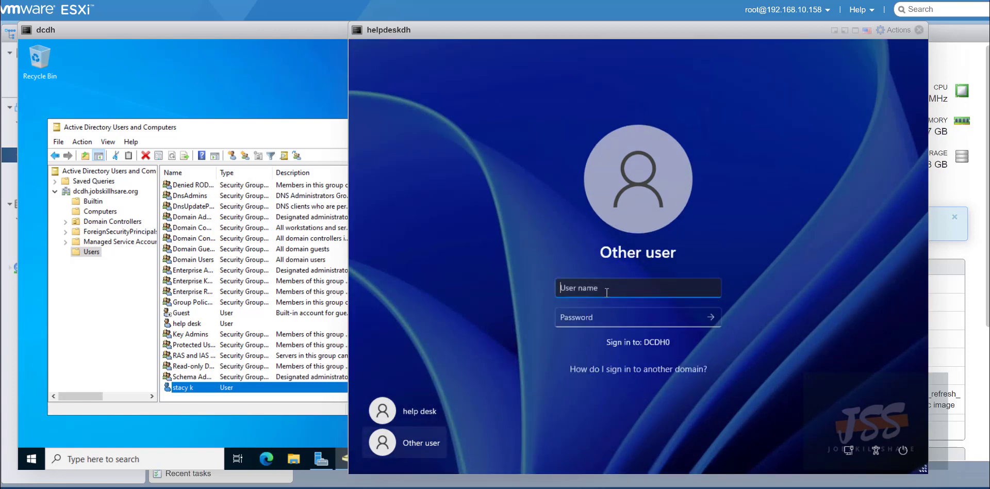
text(stacyk)
key(Tab)
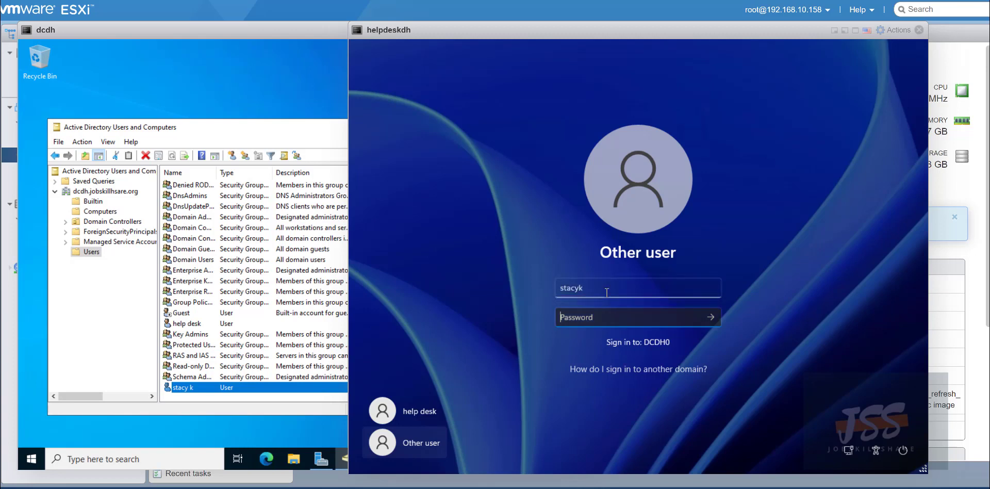
text(P)
text(•••)
key(Return)
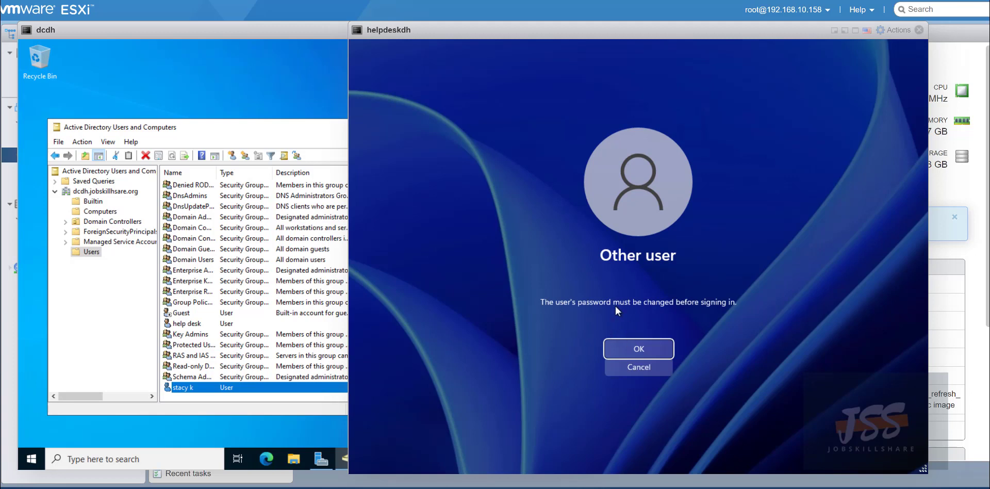
click(615, 348)
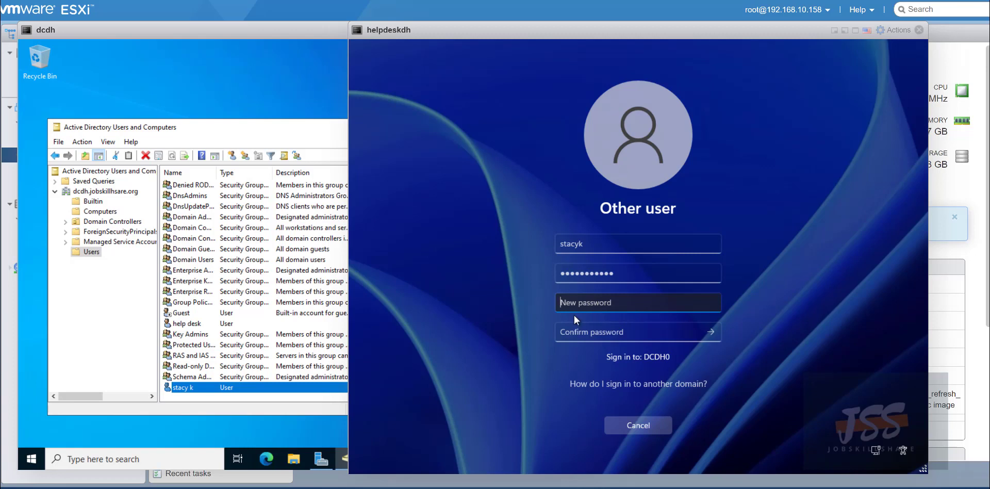
click(273, 139)
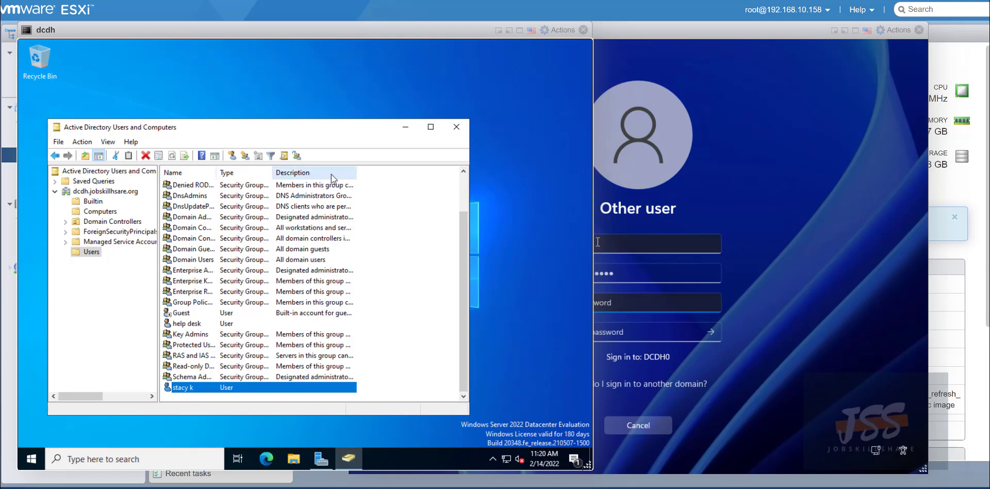
Open Group Policy Management from Server Manager Tools, expand to dcdh.jobskillhsare.org, and select Default Domain Policy.
click(320, 458)
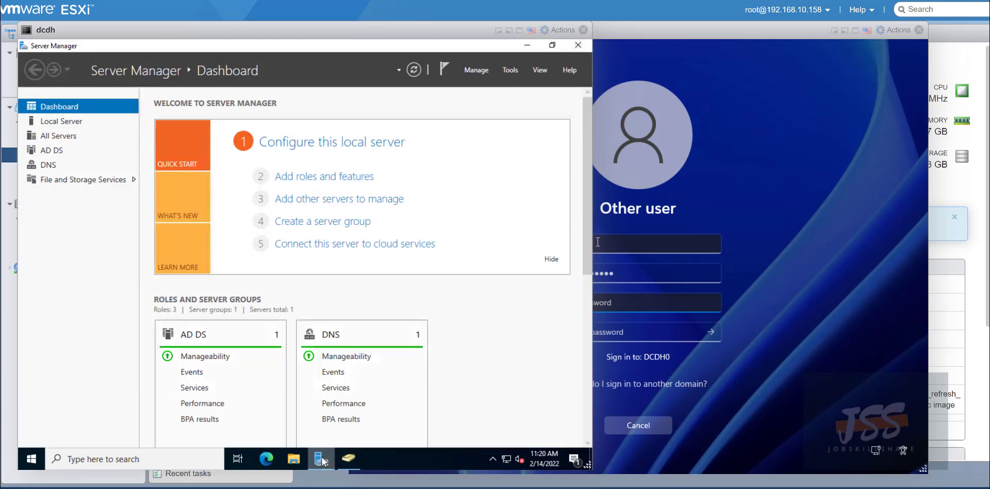
click(510, 70)
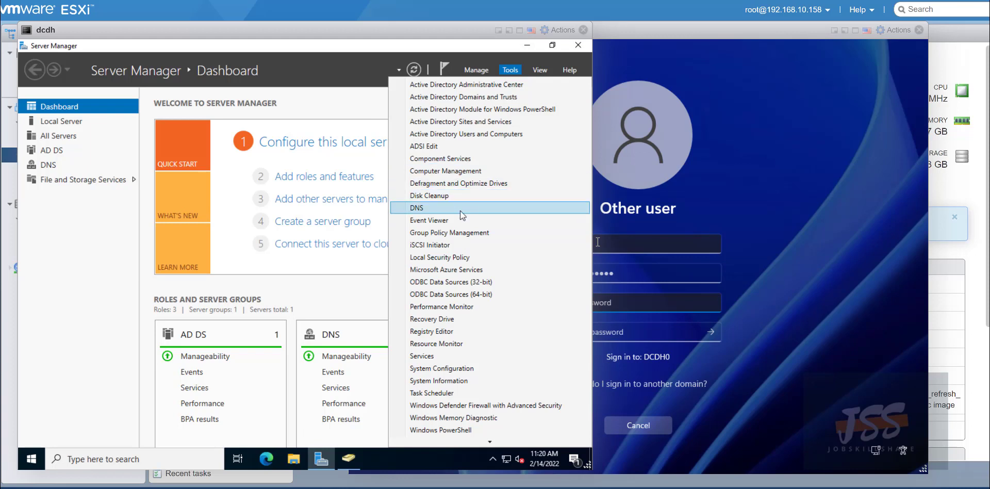
click(460, 233)
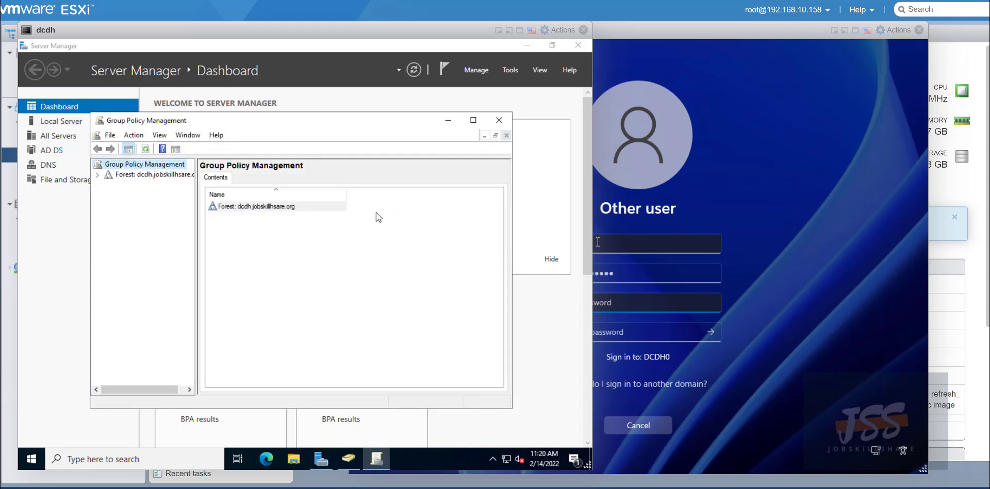
click(470, 122)
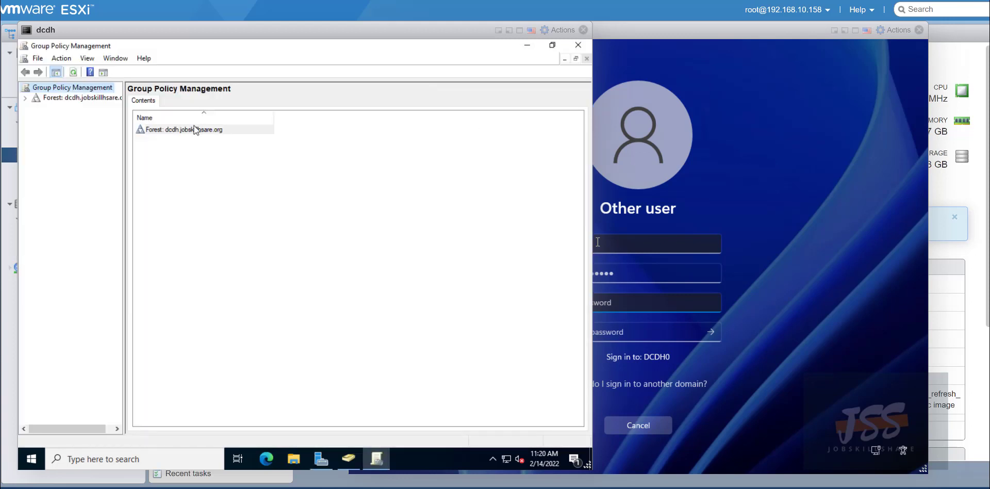
click(24, 98)
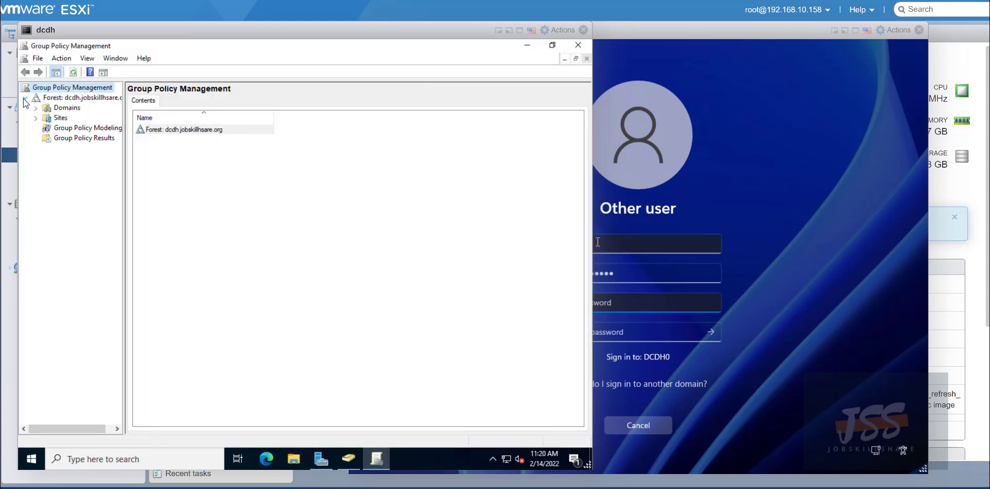
click(36, 108)
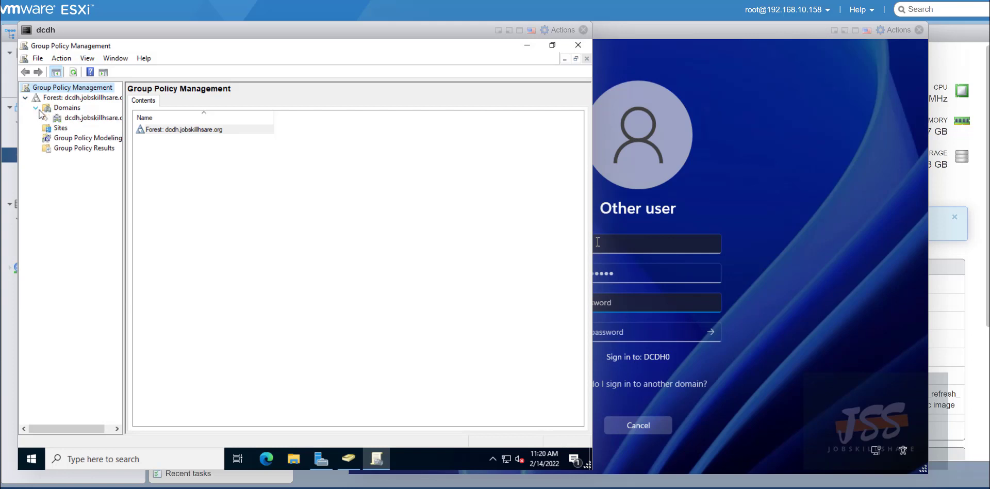
click(46, 117)
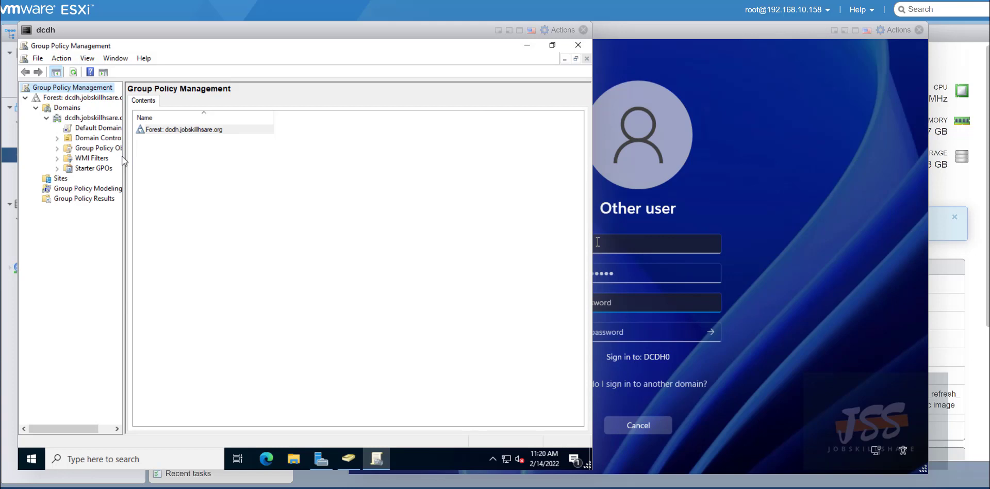
drag(123, 159, 216, 170)
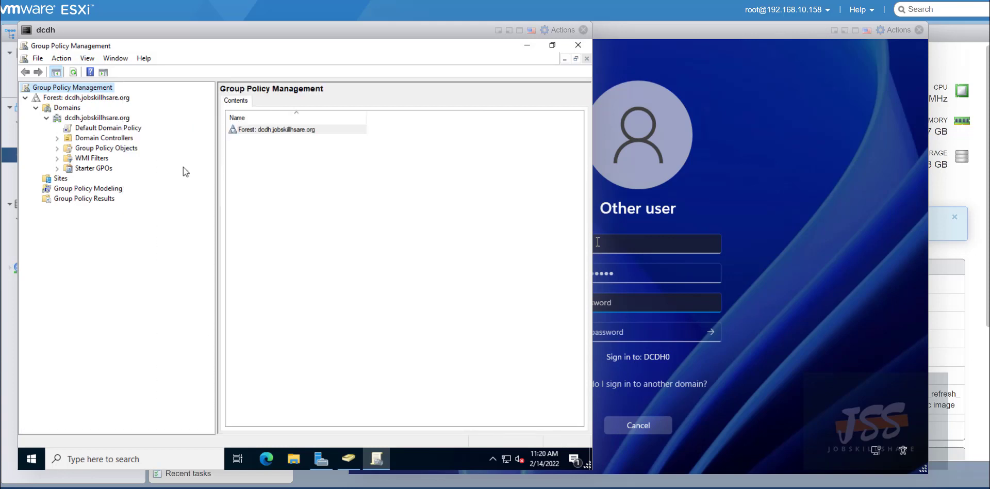
click(76, 129)
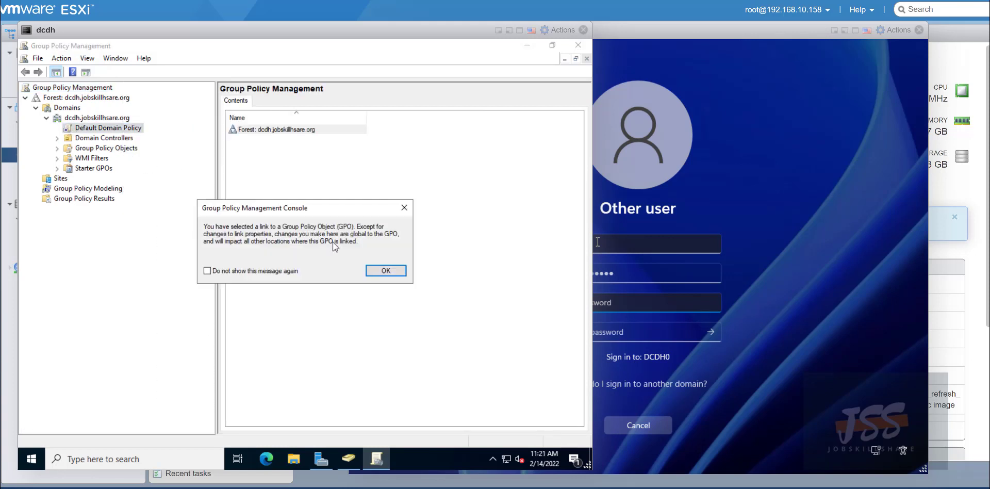
Dismiss the linked GPO warning and generate the Default Domain Policy settings report down to Password Policy.
click(384, 270)
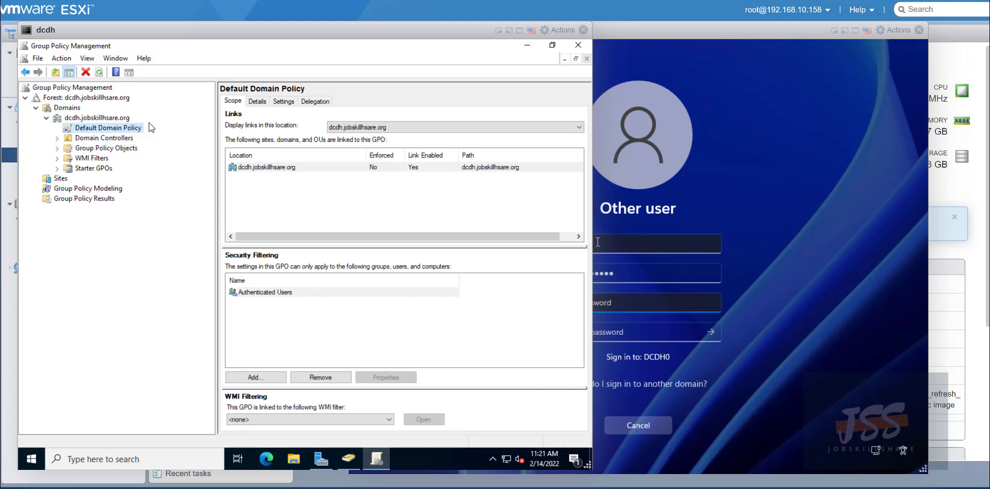
click(284, 102)
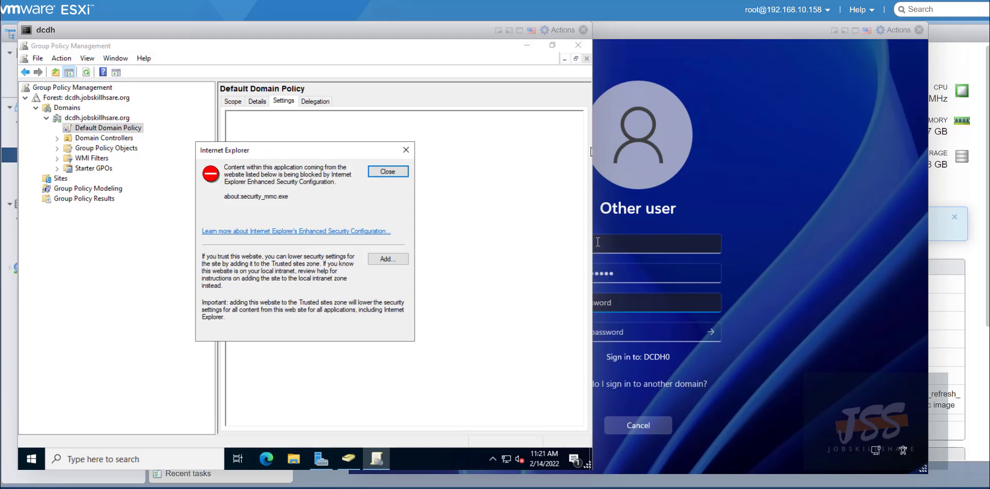
click(395, 171)
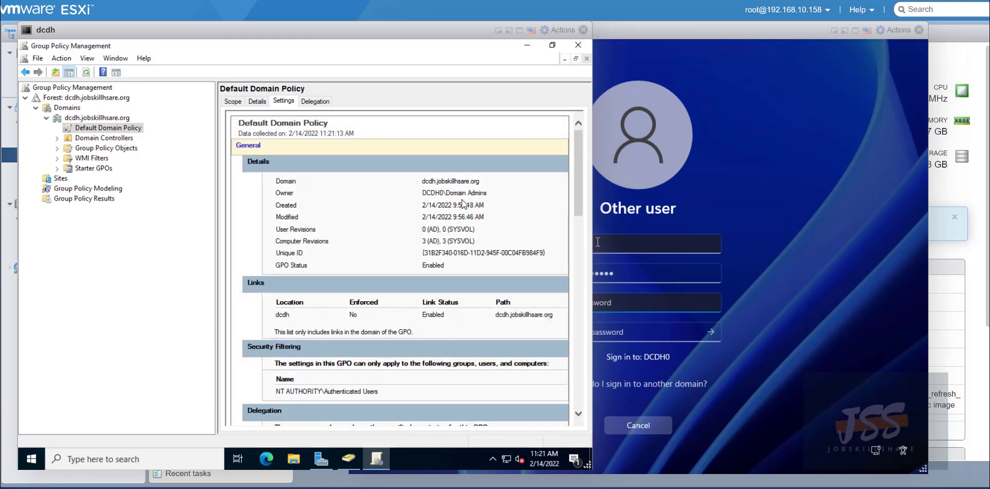
scroll(496, 215, down, 6)
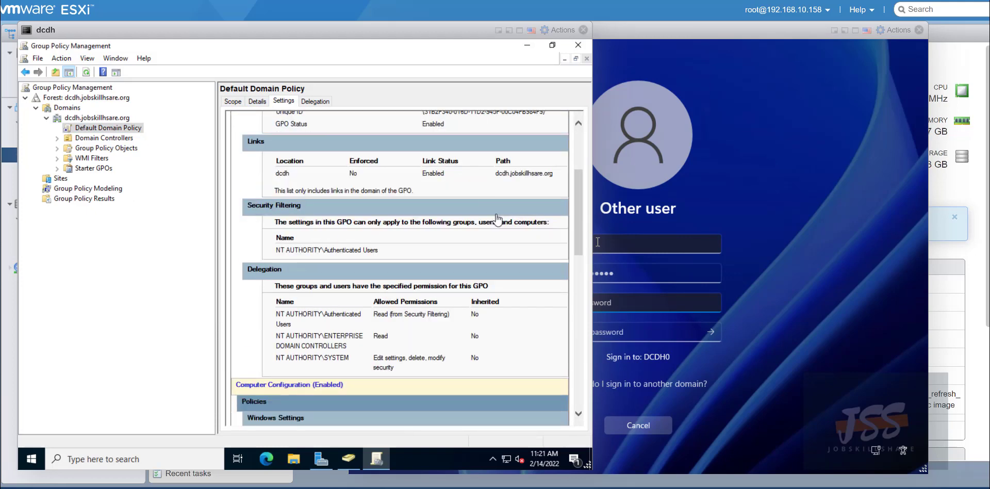
scroll(407, 288, down, 3)
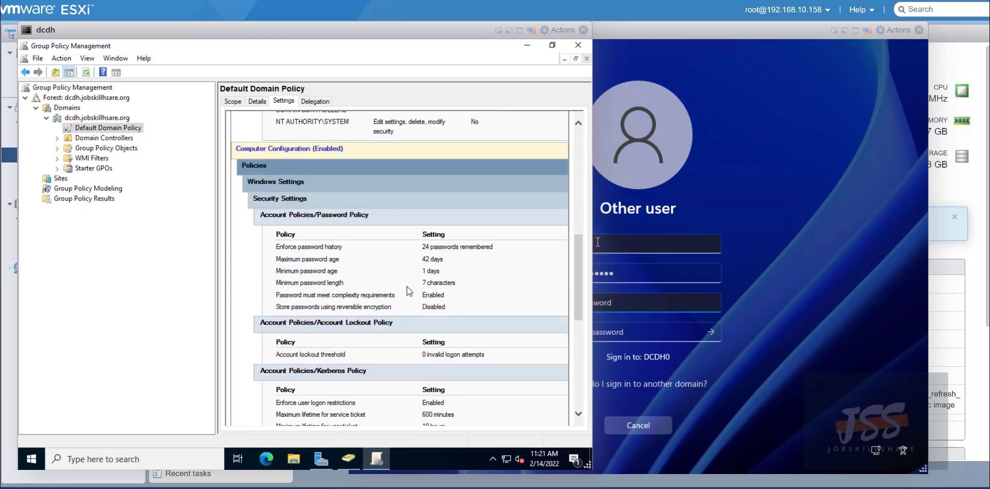
Highlight the password history, 42-day maximum age and 7-character minimum length, then bring helpdeskdh forward.
drag(448, 265, 272, 201)
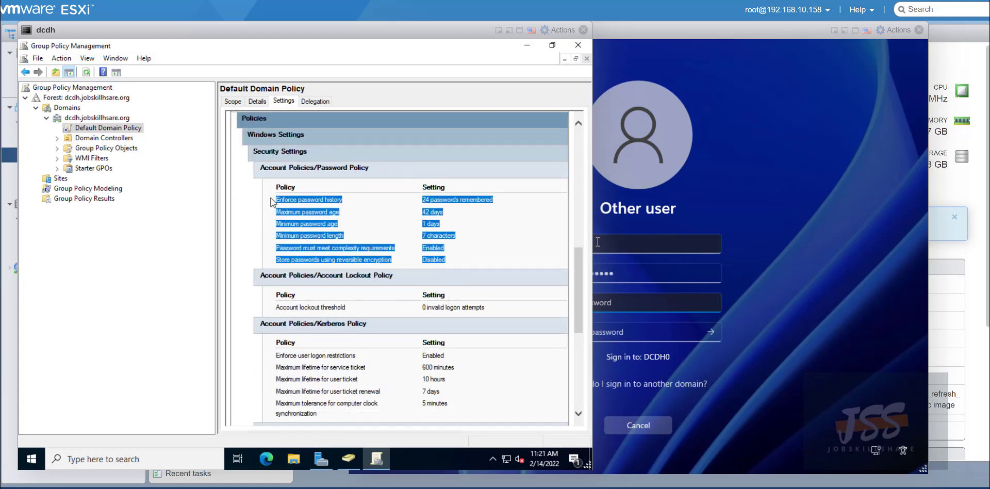
click(356, 208)
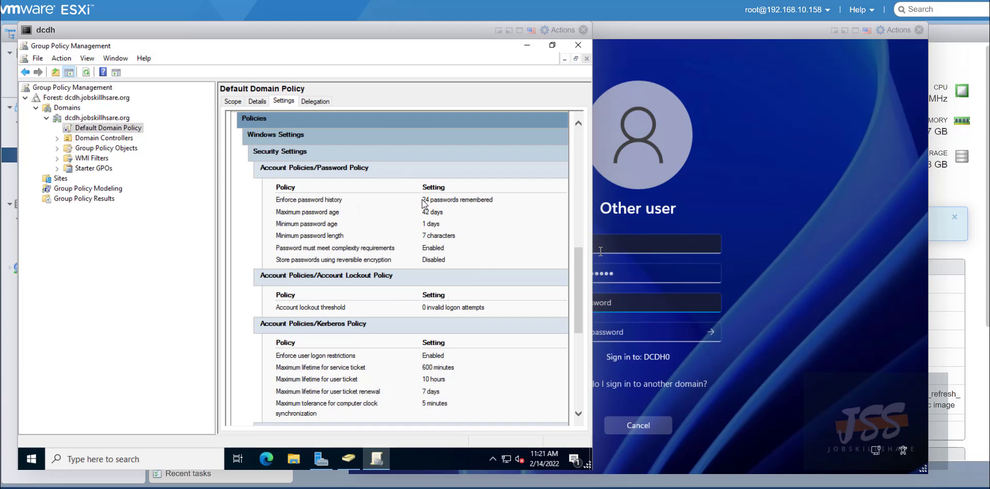
drag(423, 200, 488, 208)
click(479, 215)
double_click(431, 215)
click(470, 237)
drag(469, 237, 407, 236)
click(752, 110)
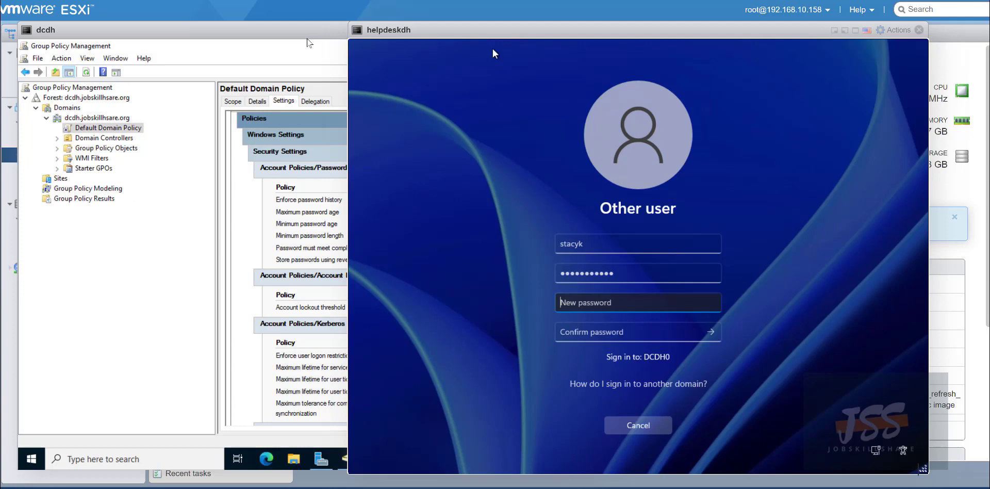
Re-highlight the 7-character minimum length and remaining Password Policy rows in the dcdh report.
click(310, 57)
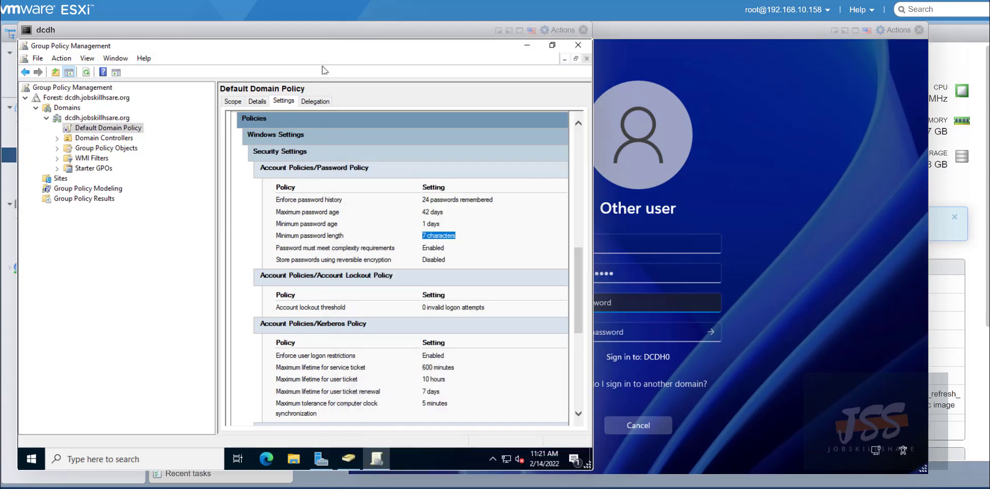
drag(467, 235, 401, 231)
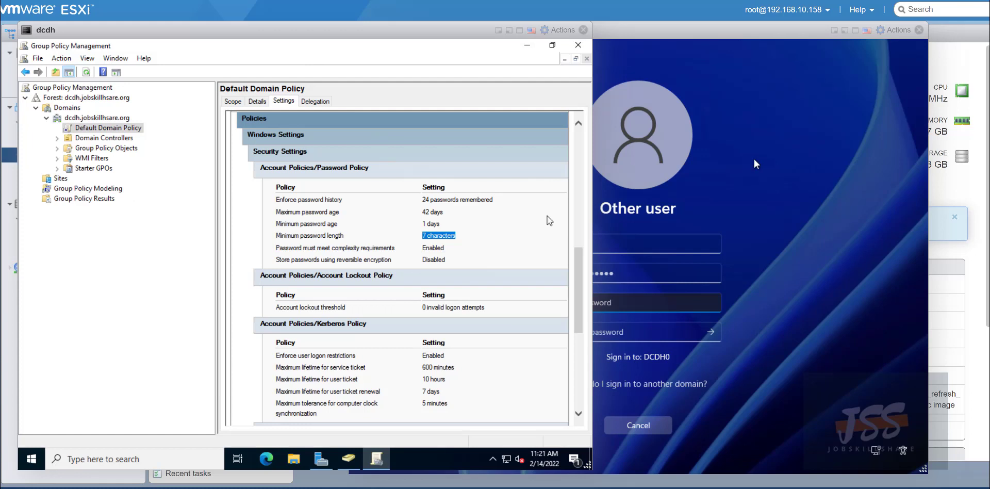
click(719, 210)
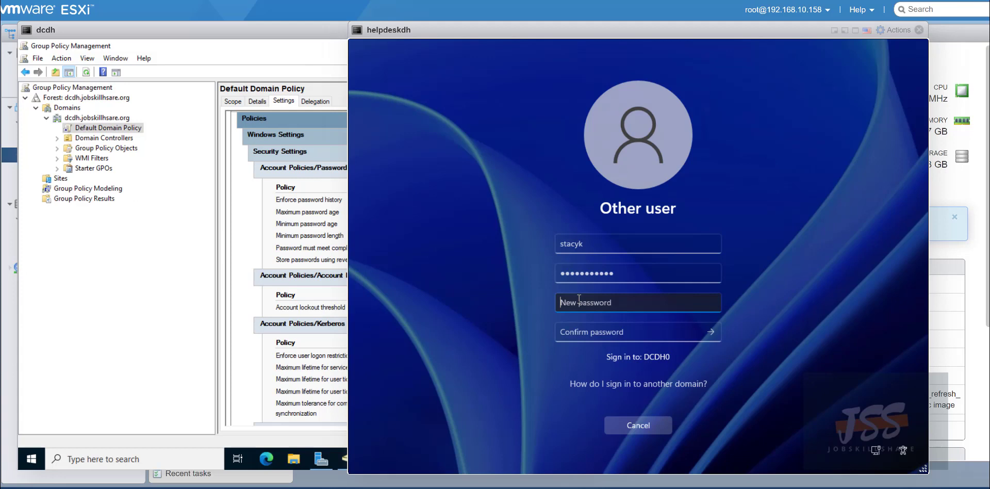
click(270, 35)
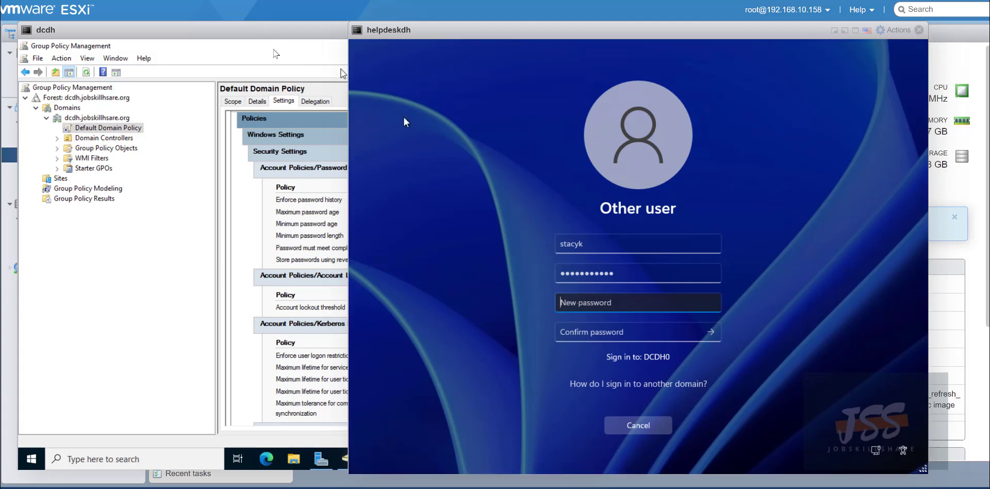
click(433, 217)
drag(464, 238, 266, 196)
click(286, 206)
mouse_move(456, 257)
mouse_down()
mouse_move(340, 238)
mouse_move(259, 189)
mouse_move(387, 247)
mouse_move(446, 248)
mouse_up()
click(446, 248)
Shift the helpdeskdh console aside and highlight the 1-day minimum password age.
click(671, 95)
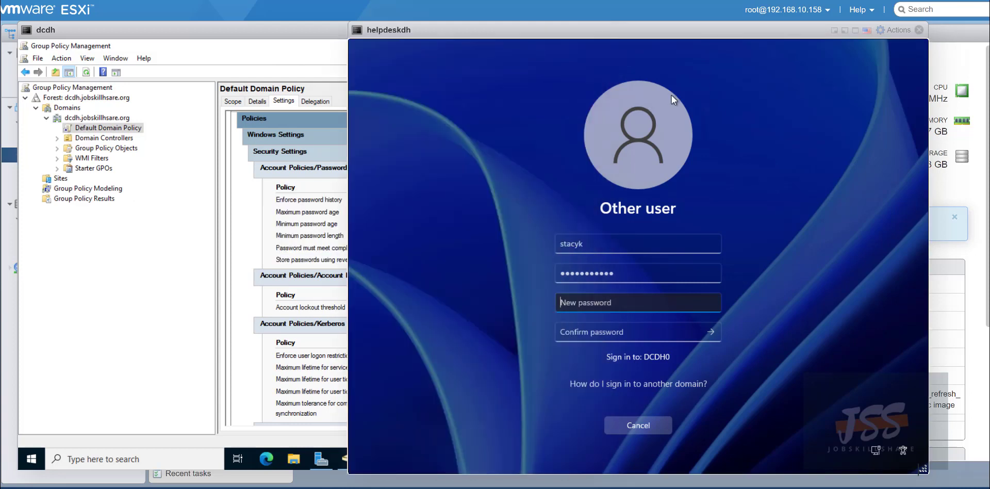
drag(403, 26, 447, 25)
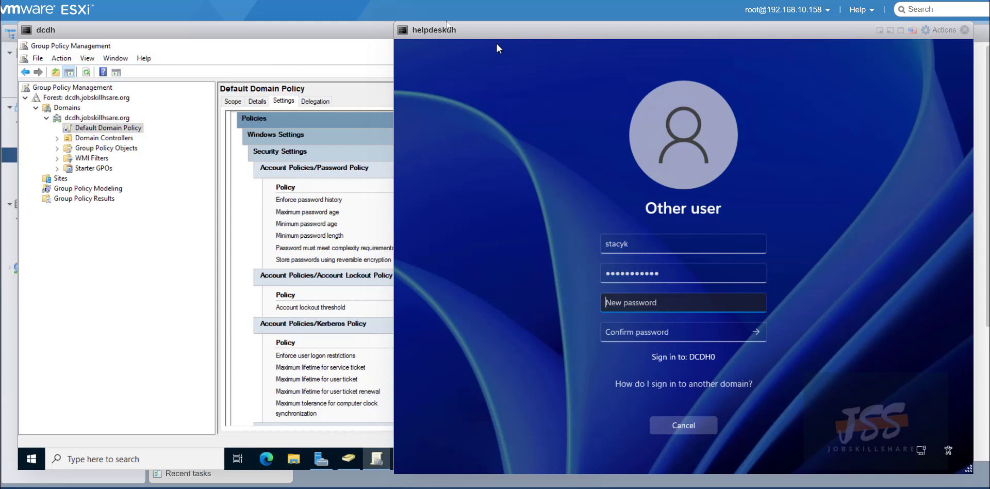
click(332, 43)
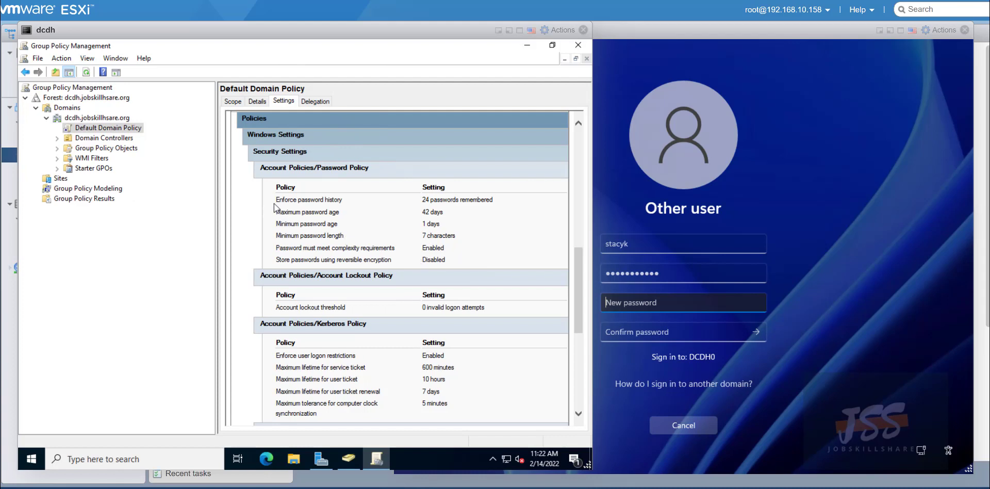
mouse_move(271, 198)
mouse_down()
mouse_move(382, 258)
mouse_move(451, 261)
mouse_move(288, 237)
mouse_move(253, 203)
mouse_up()
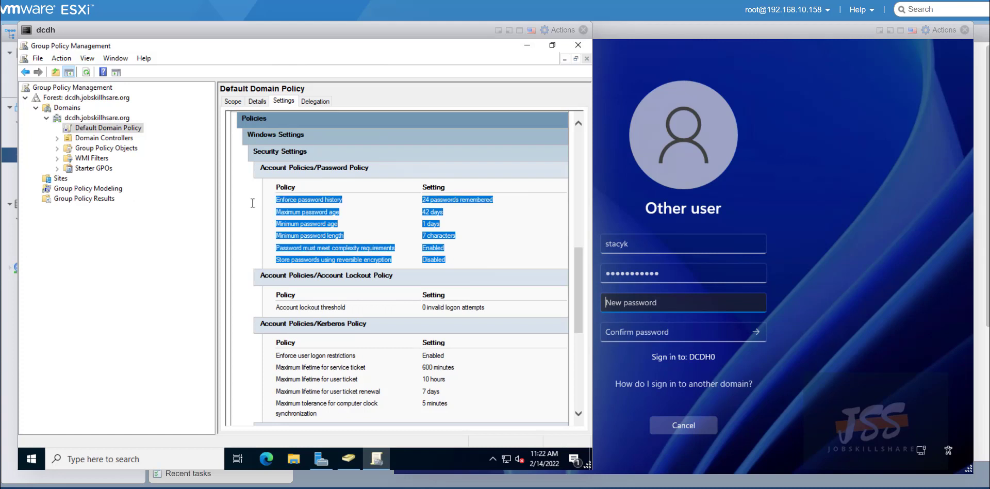
click(439, 224)
drag(443, 221, 357, 221)
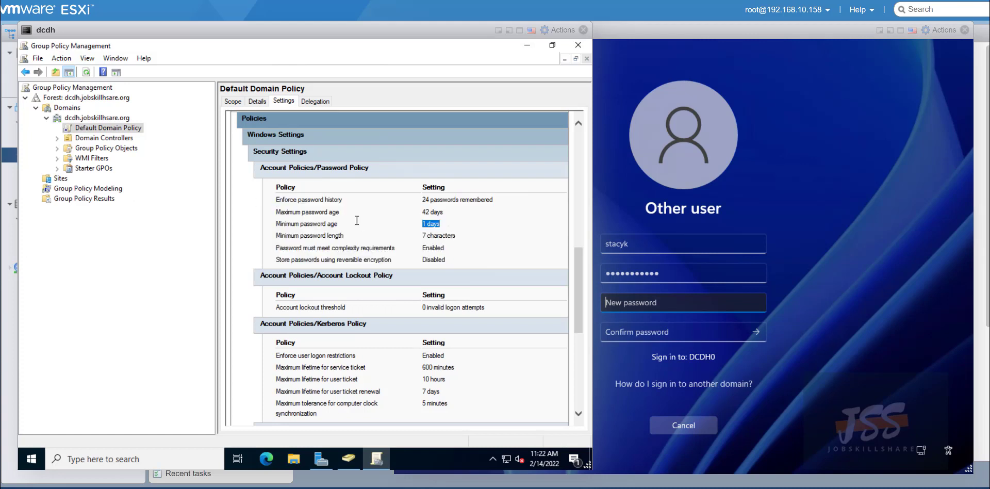
click(384, 226)
Enter and confirm the new password on helpdeskdh and submit the change.
click(648, 308)
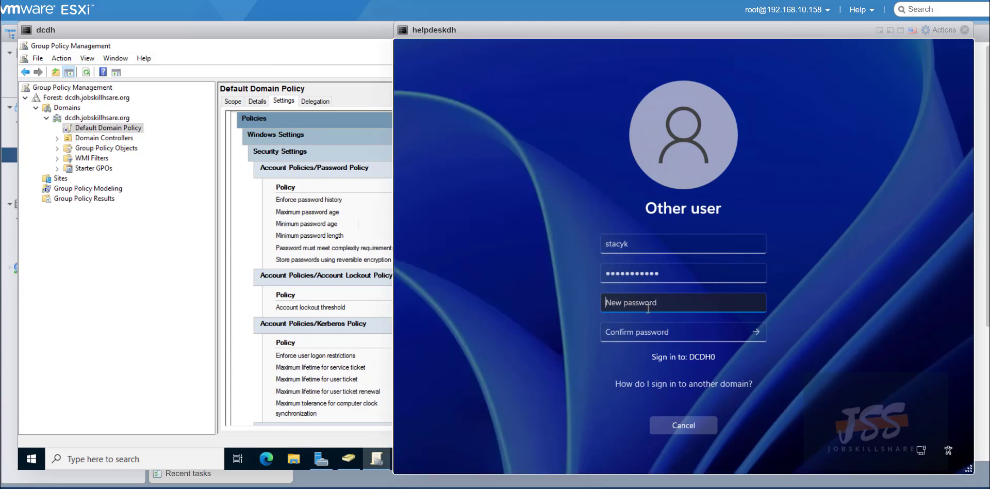
text(•••••••••••••••)
key(Tab)
text(•)
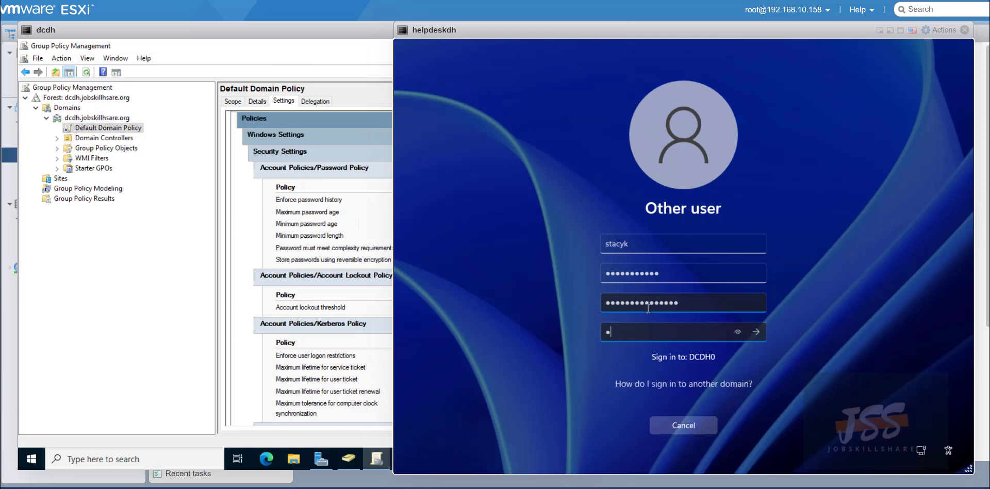
text(••••••••••••••)
key(Return)
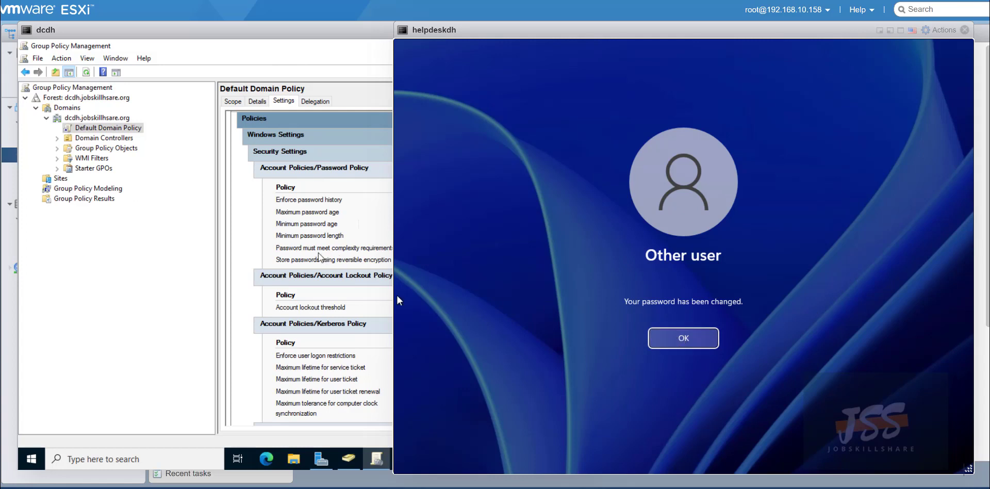
Acknowledge the password-changed message on helpdeskdh to sign in.
drag(330, 247, 298, 236)
click(663, 329)
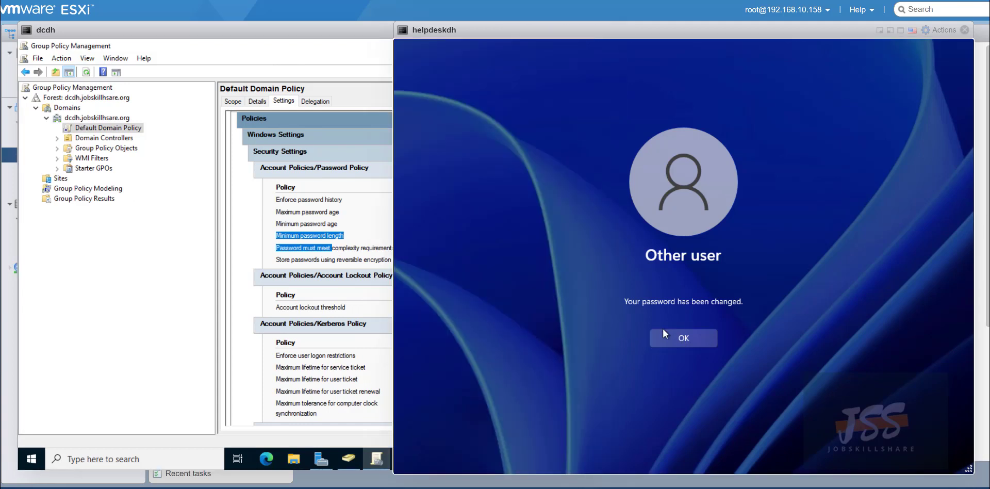
click(663, 333)
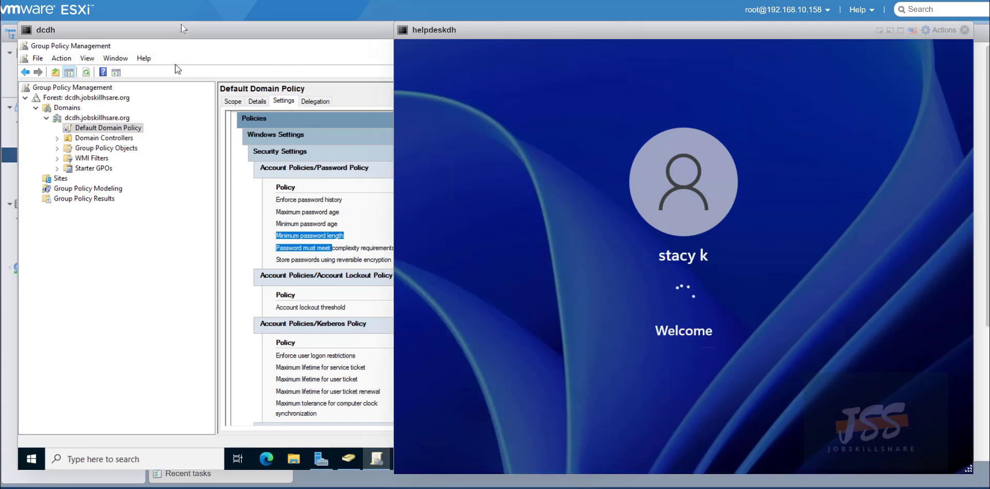
drag(133, 32, 156, 39)
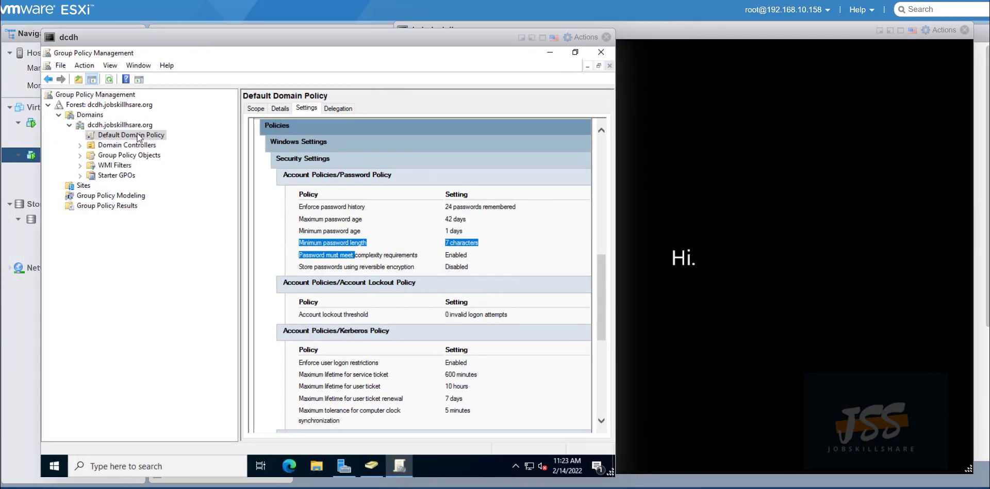
Open the Default Domain Controllers Policy report under Domain Controllers, dismissing the security and GPO warnings.
click(84, 146)
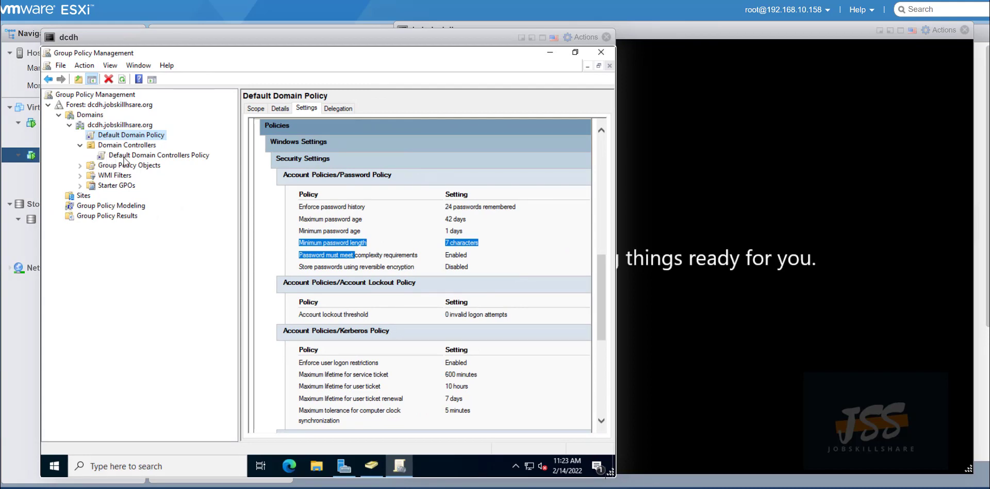
click(124, 156)
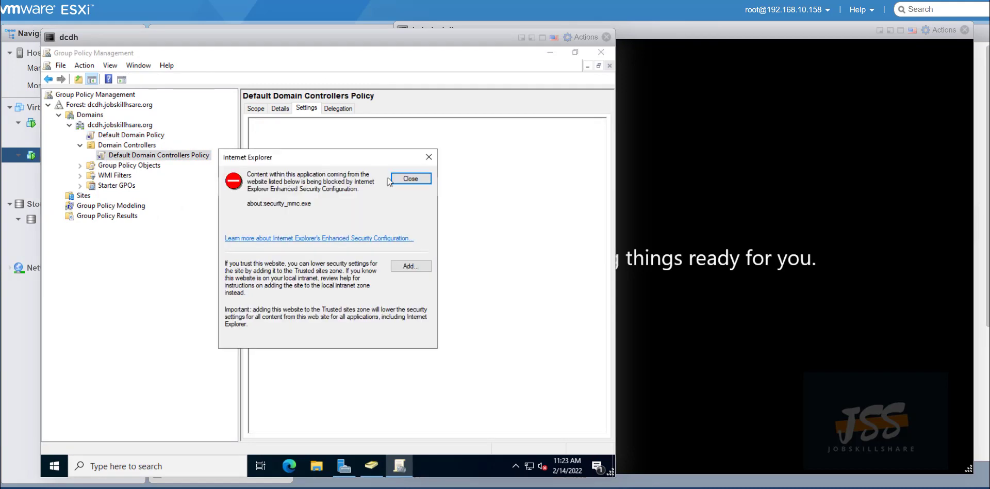
click(412, 178)
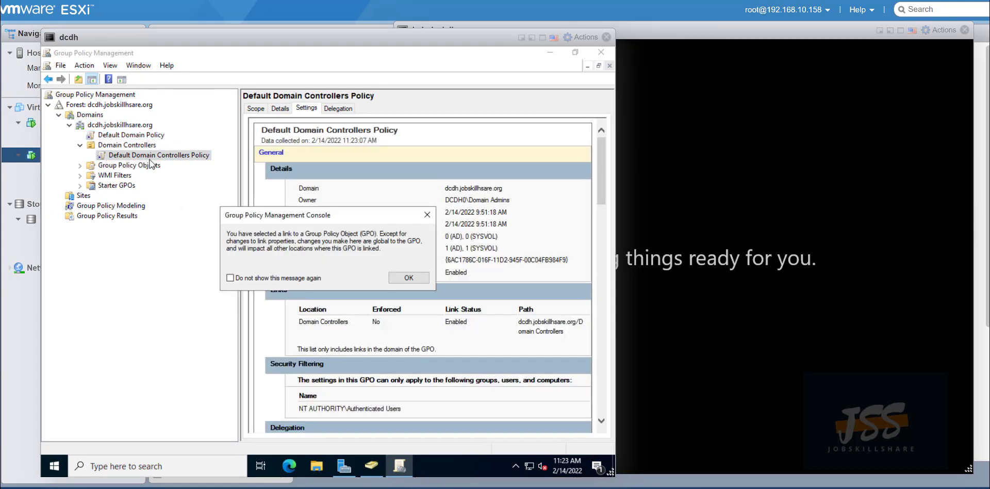
click(408, 278)
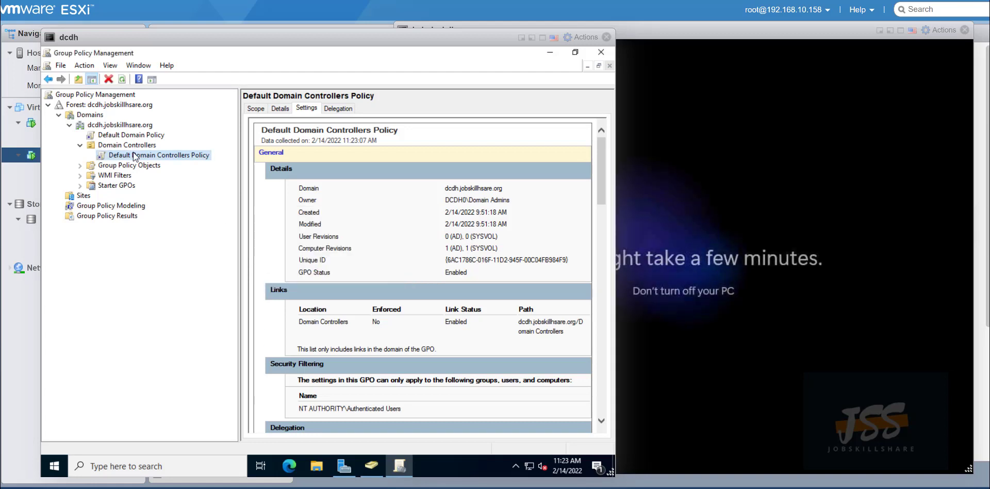
right_click(133, 154)
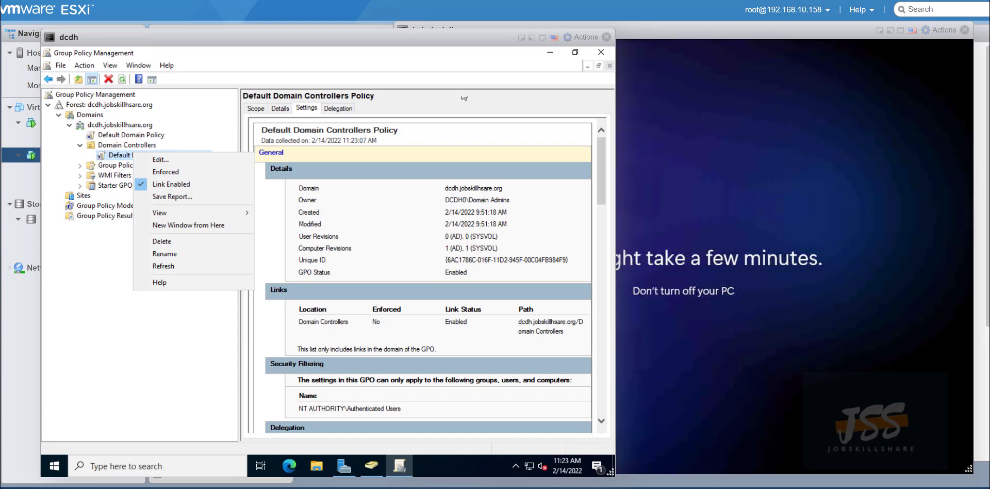
Close Group Policy Management and Server Manager.
drag(449, 53, 314, 67)
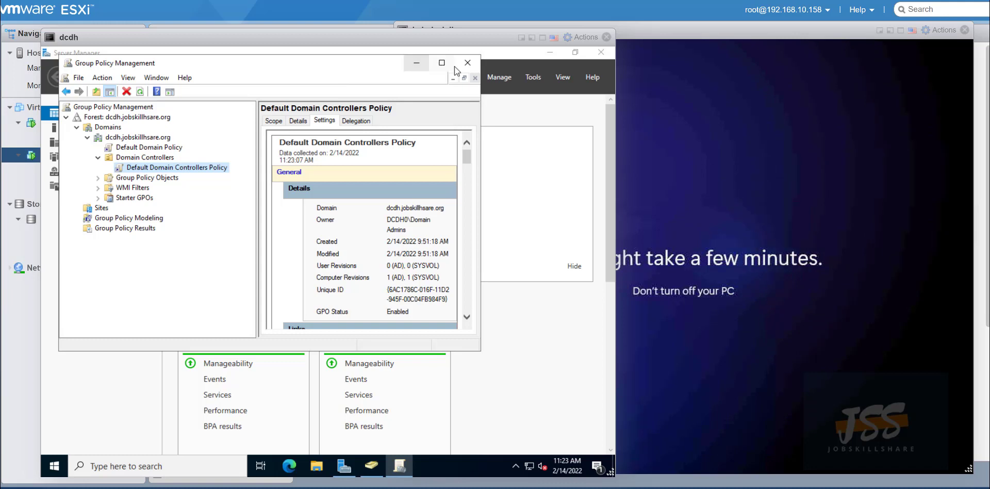
click(468, 63)
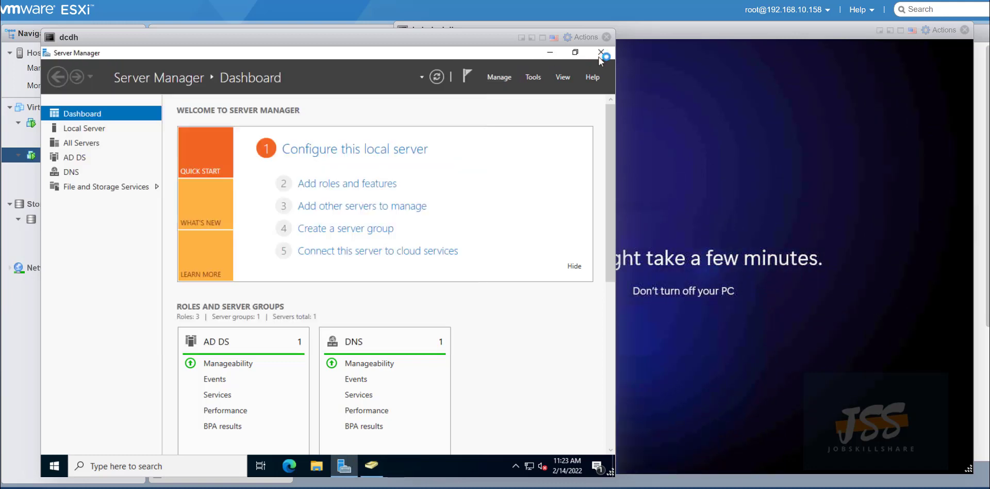
click(600, 53)
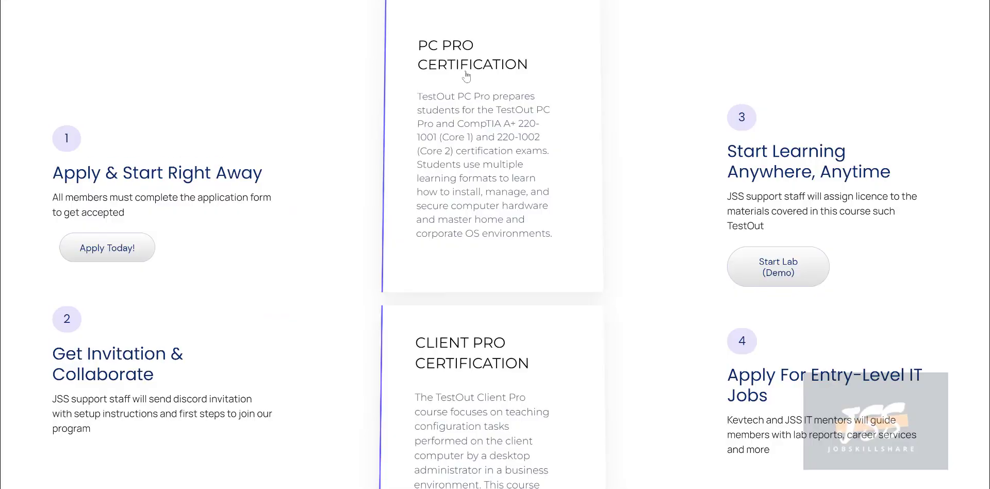
Scroll the Jobskillshare page to the numbered How Does It Work steps and PC Pro / Client Pro cards.
scroll(419, 106, up, 10)
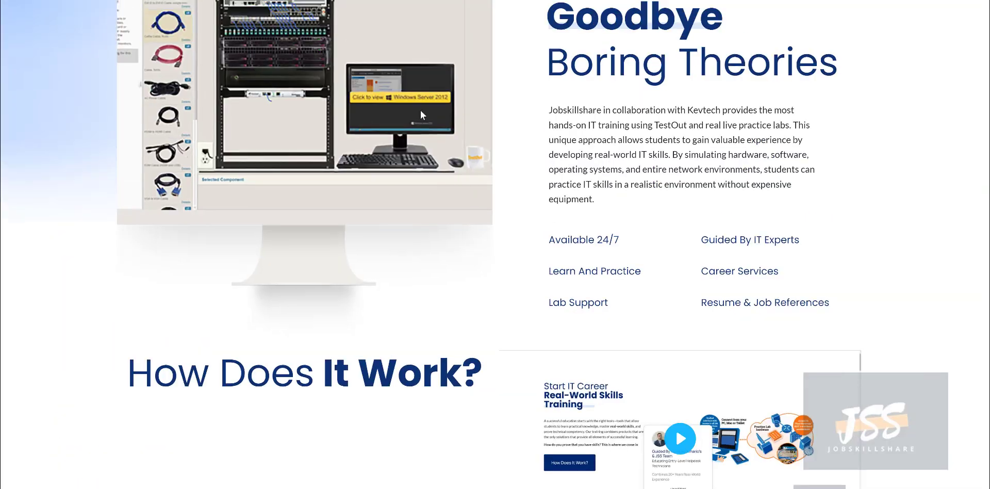
scroll(420, 110, down, 15)
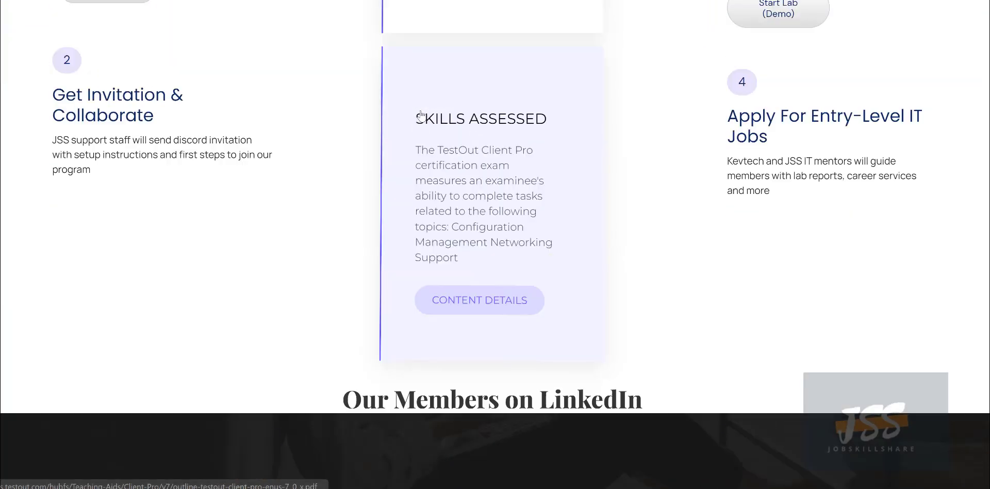
scroll(420, 114, up, 4)
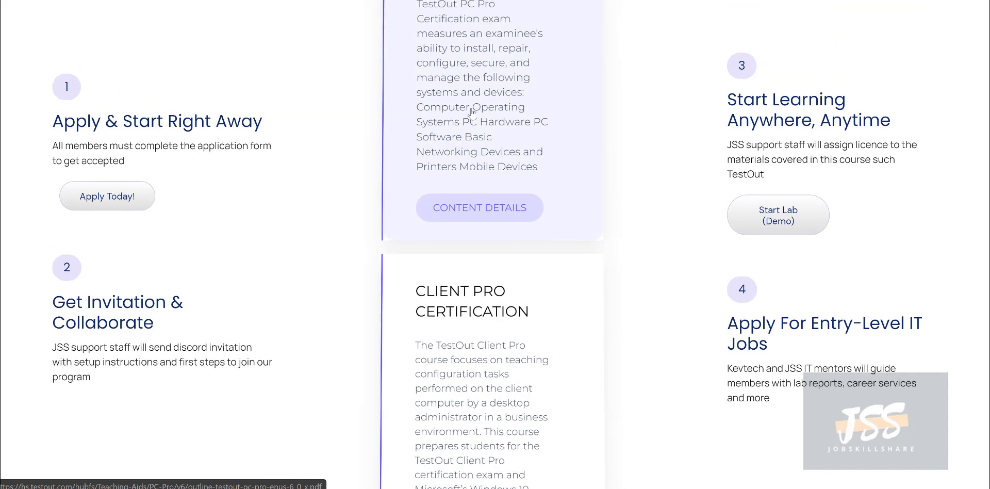
scroll(470, 110, up, 3)
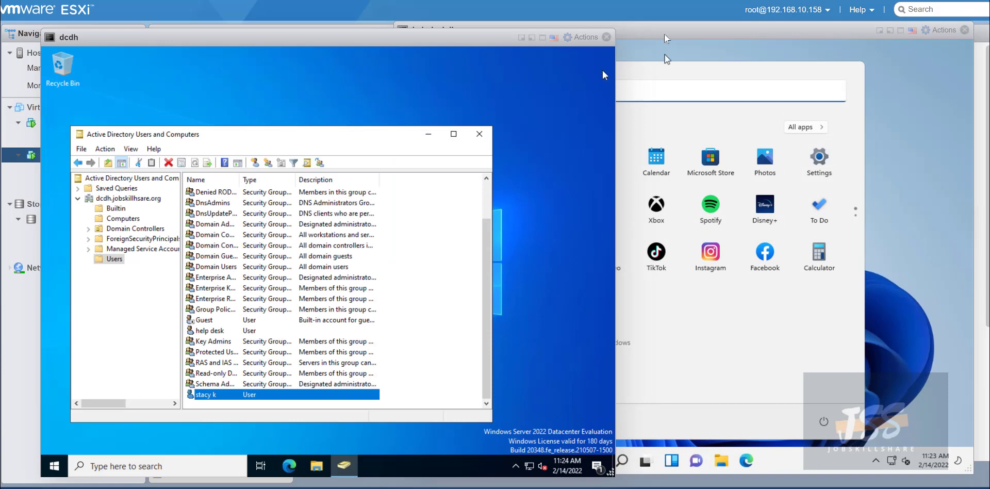
Bring the helpdeskdh console in front of the dcdh console.
click(664, 32)
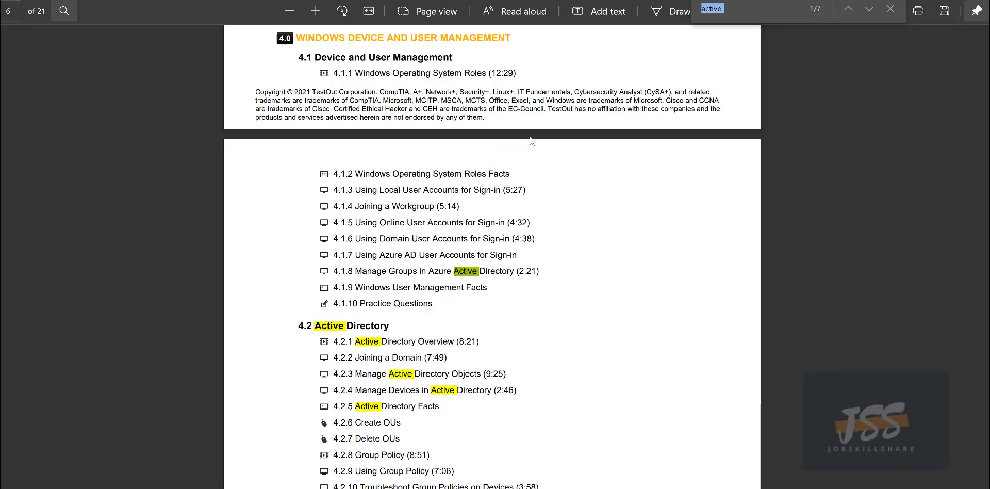
scroll(492, 256, up, 5)
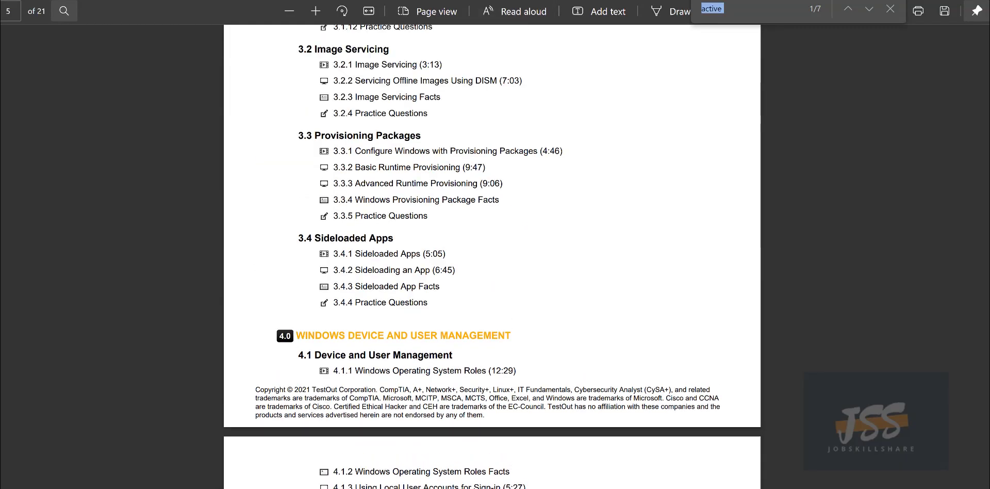
Scroll up to section 3 and select the 3.1.11–3.1.12 Image Deployment Facts lines.
scroll(404, 146, up, 3)
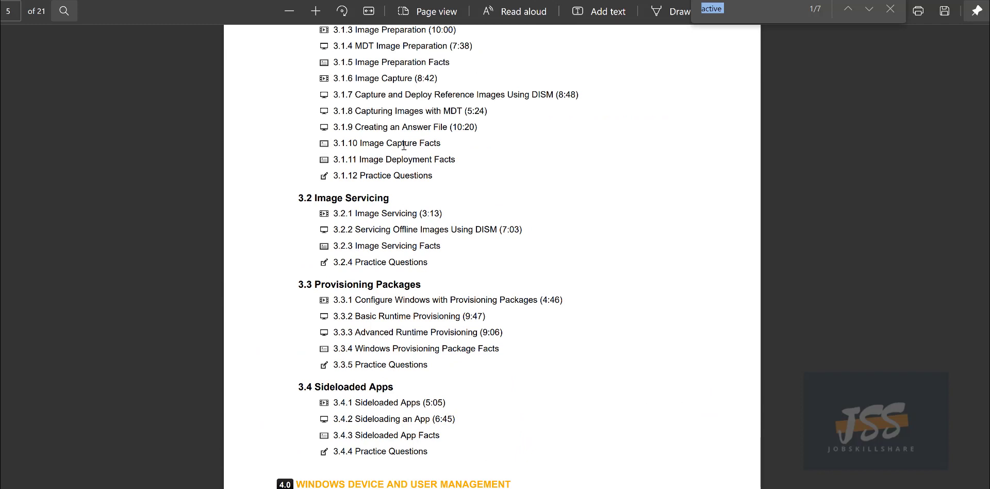
drag(379, 160, 400, 175)
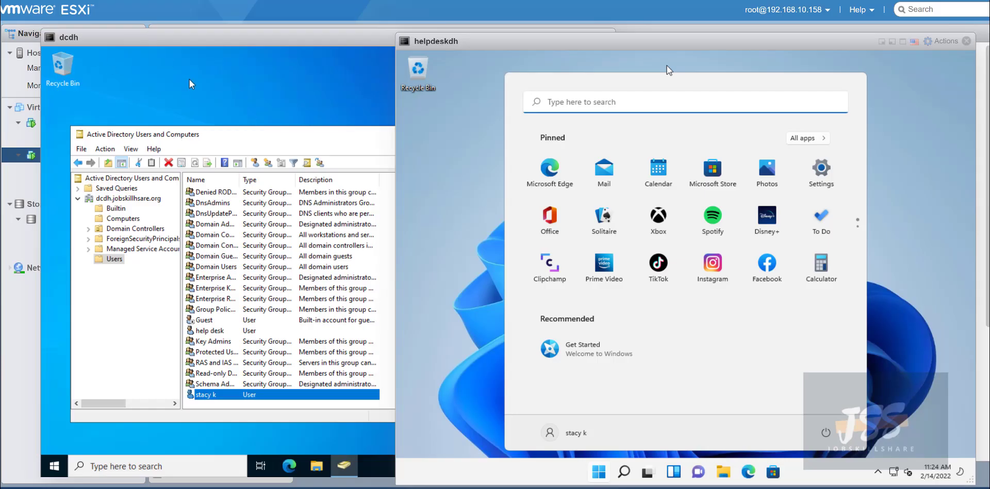
Move aside and close the dcdh console, then list dcdh and helpdeskdh under Virtual Machines.
drag(169, 37, 290, 143)
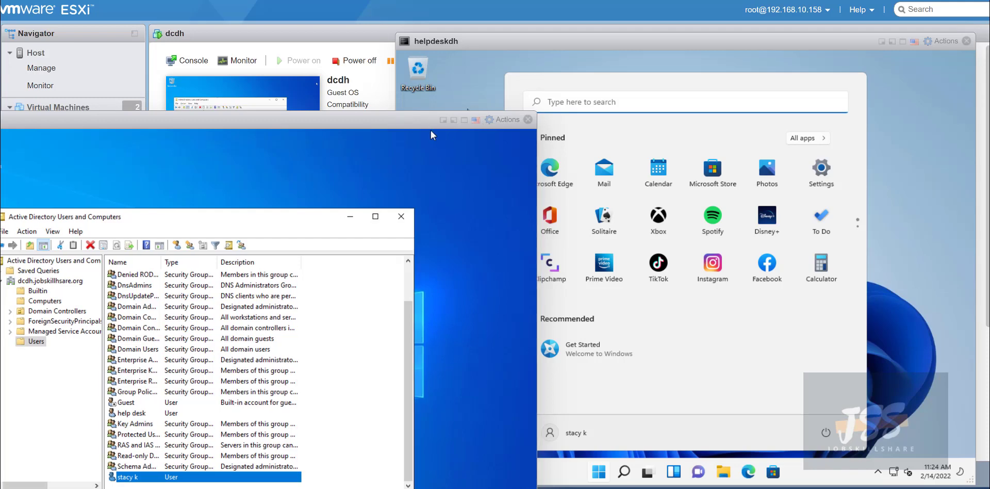
drag(431, 130, 487, 103)
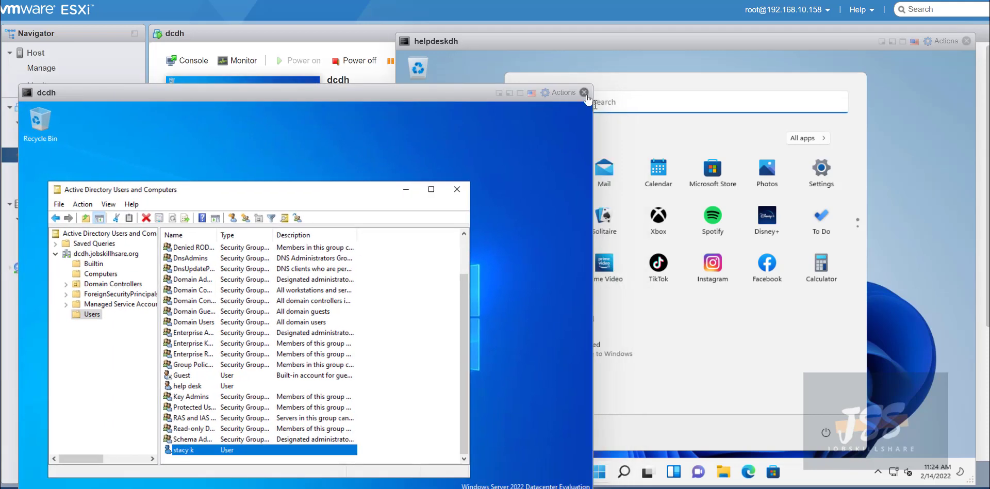
click(584, 93)
drag(447, 47, 490, 60)
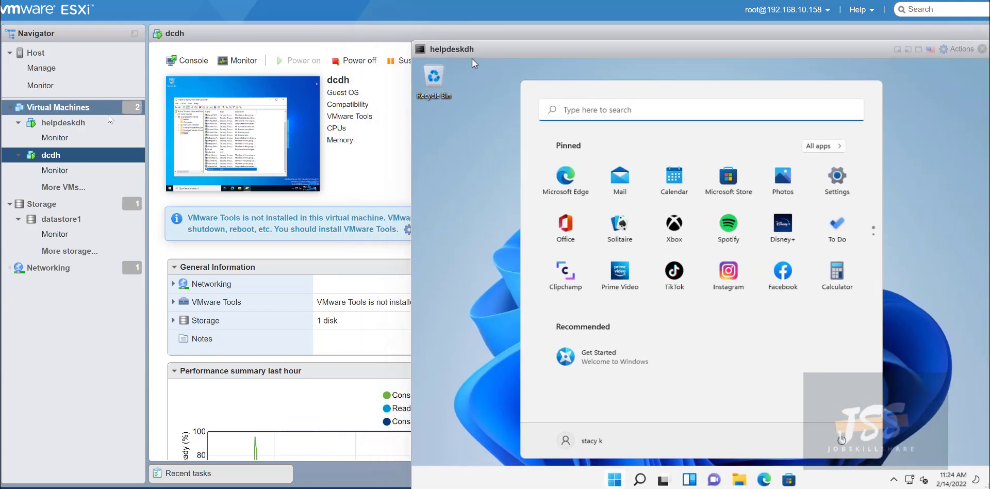
click(109, 113)
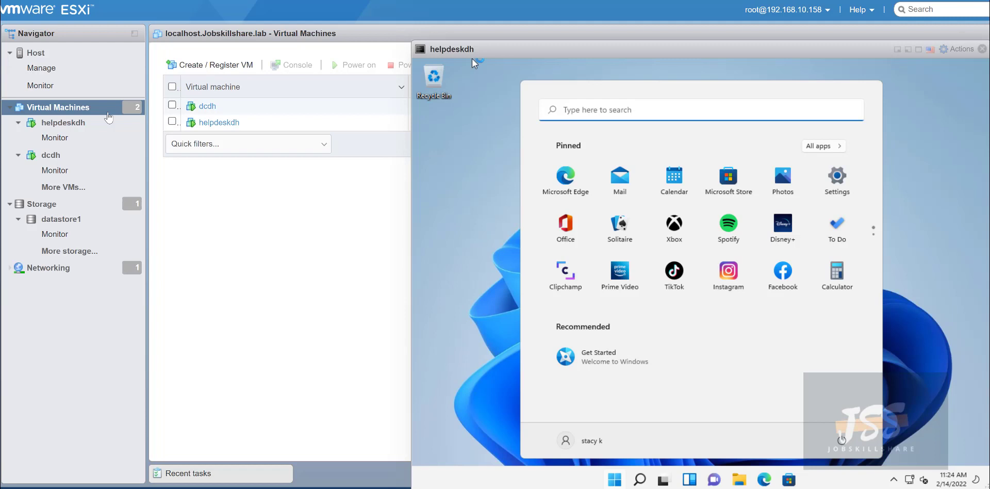